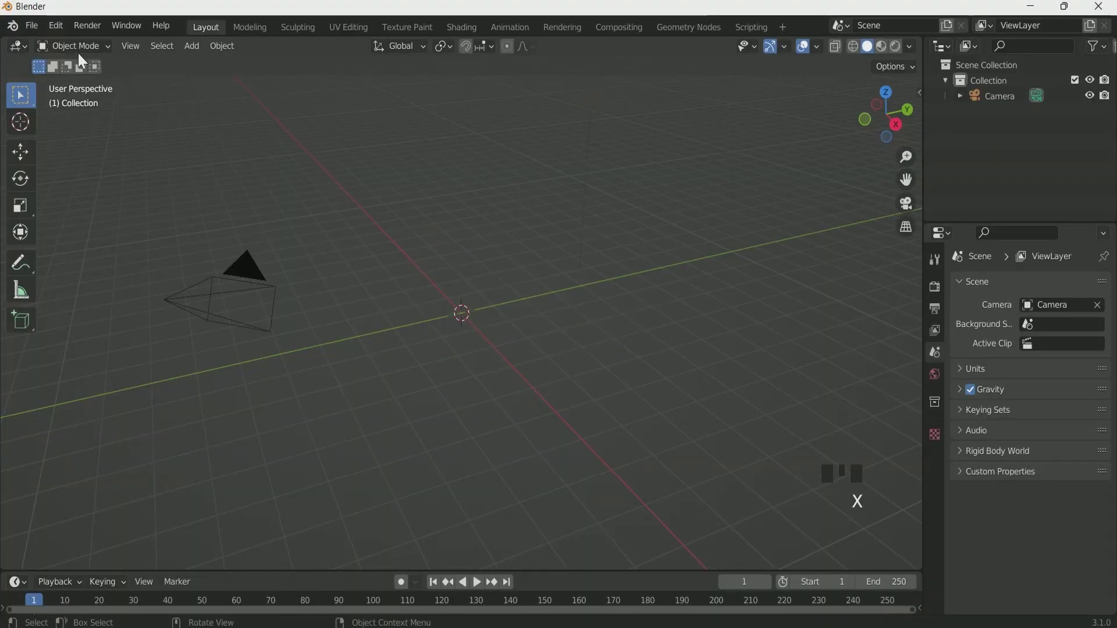
Import the Wavefront model deer.obj from the 2tza2f9bsmk-lowpolydeer folder in Downloads.
{"action": "left_click", "coordinate": [32, 26]}
{"action": "mouse_move", "coordinate": [88, 235]}
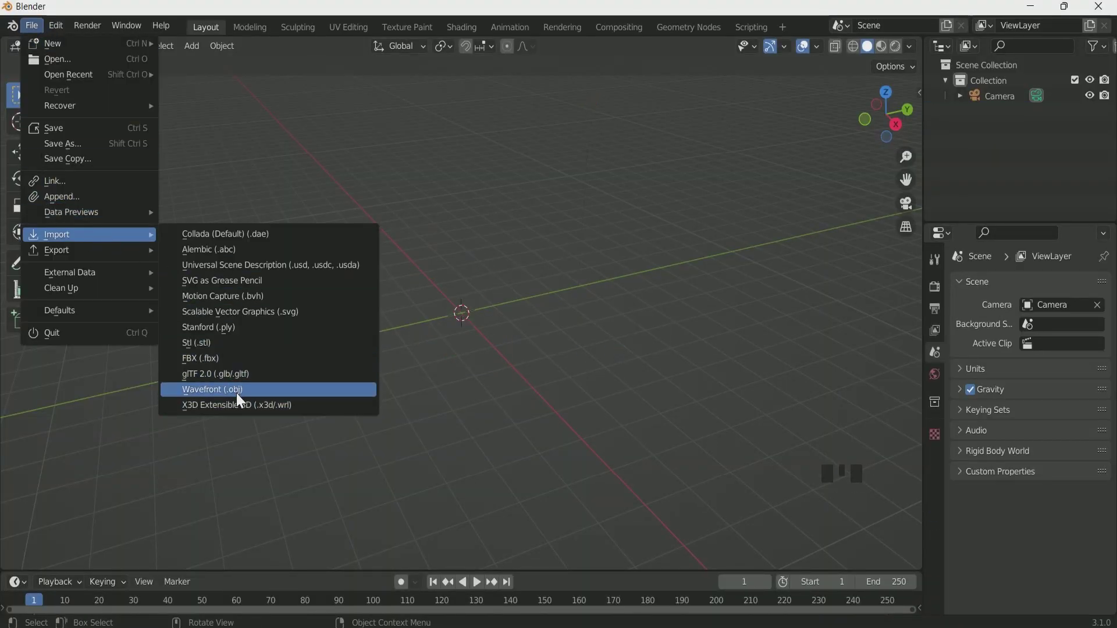
{"action": "left_click", "coordinate": [231, 390]}
{"action": "left_click", "coordinate": [228, 263]}
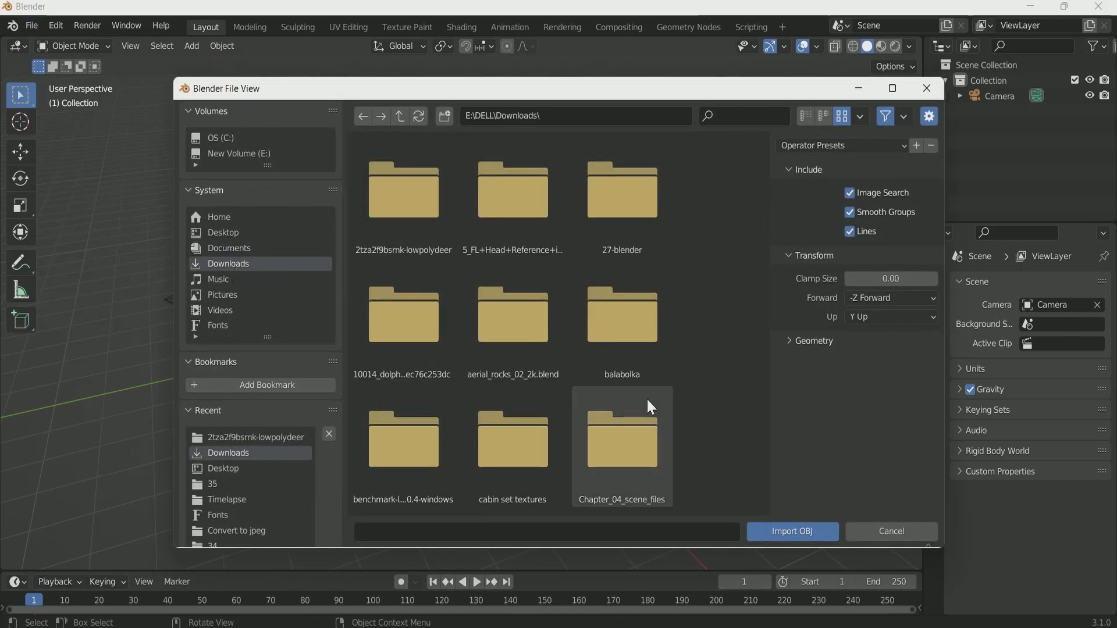
{"action": "double_click", "coordinate": [403, 186]}
{"action": "double_click", "coordinate": [515, 192]}
Scale down the imported deer, setting its scale to 0.01 on all three axes.
{"action": "scroll", "coordinate": [453, 377], "scroll_direction": "down", "scroll_amount": 5}
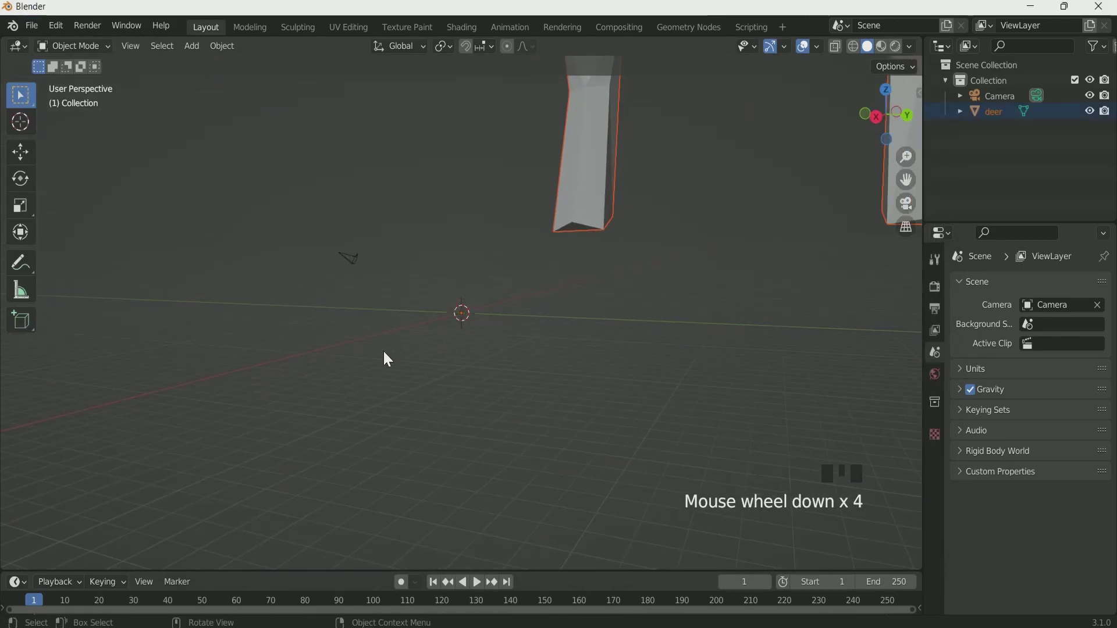
{"action": "scroll", "coordinate": [422, 407], "scroll_direction": "down", "scroll_amount": 1}
{"action": "key", "text": "s"}
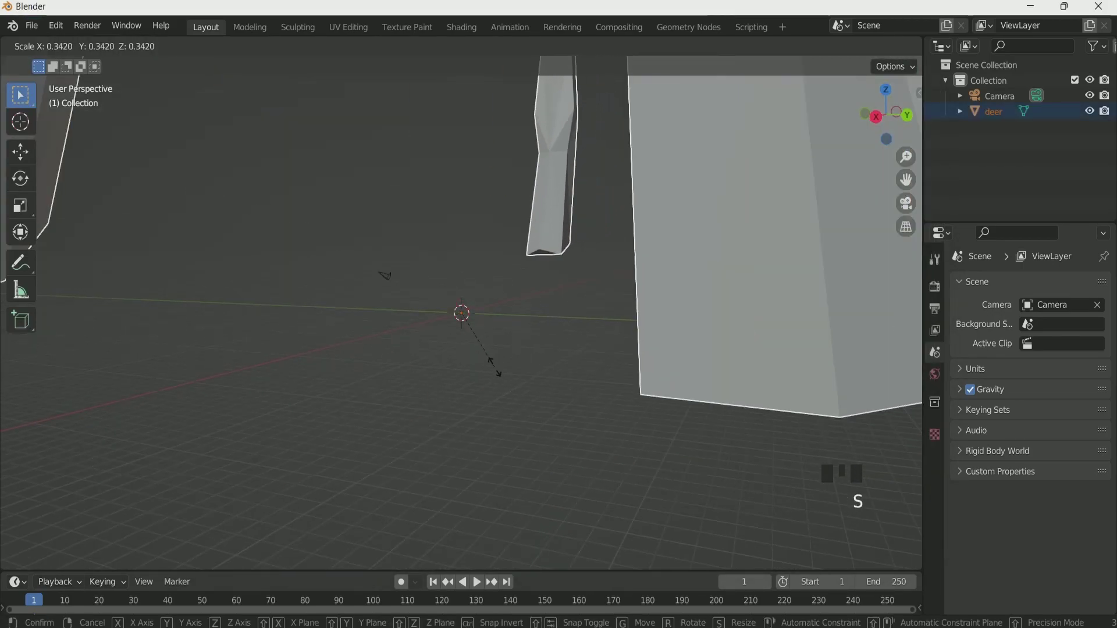
{"action": "key", "text": "s"}
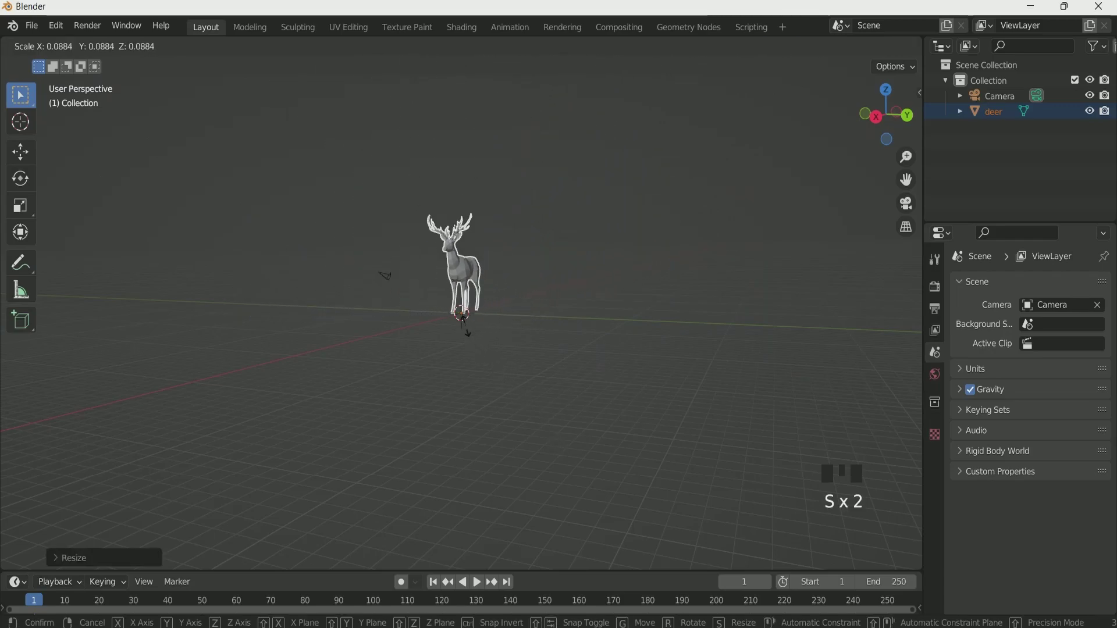
{"action": "left_click", "coordinate": [467, 335]}
{"action": "left_click", "coordinate": [461, 264]}
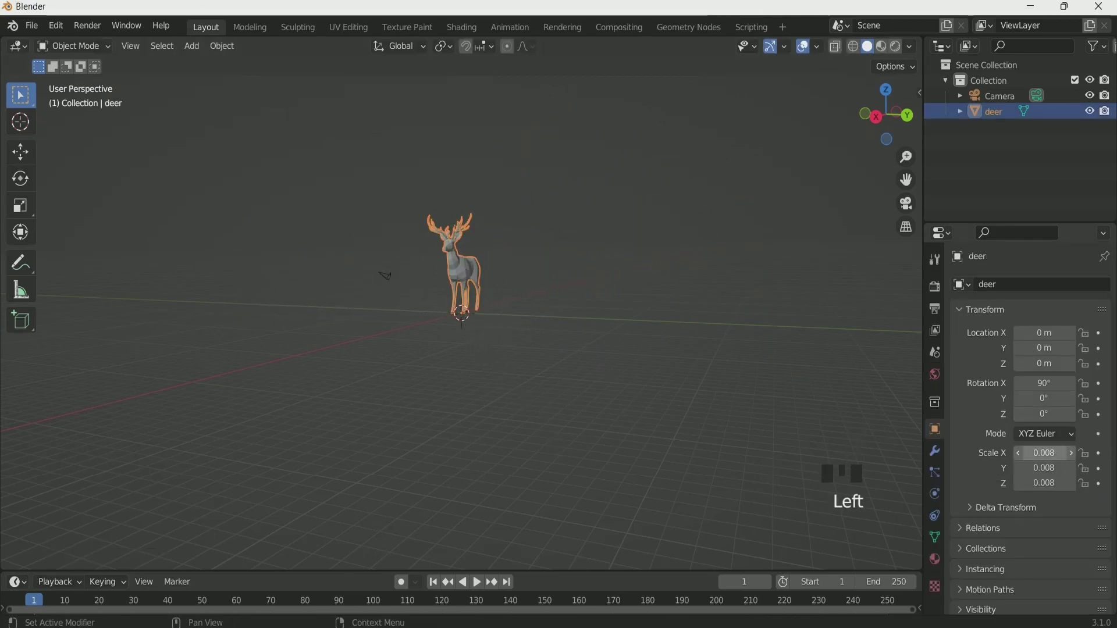
{"action": "left_click_drag", "start_coordinate": [1050, 453], "coordinate": [1050, 483]}
{"action": "type", "text": ".01"}
{"action": "key", "text": "Return"}
Import the white tiger Wavefront OBJ file from the Downloads folder.
{"action": "key", "text": "KP_1"}
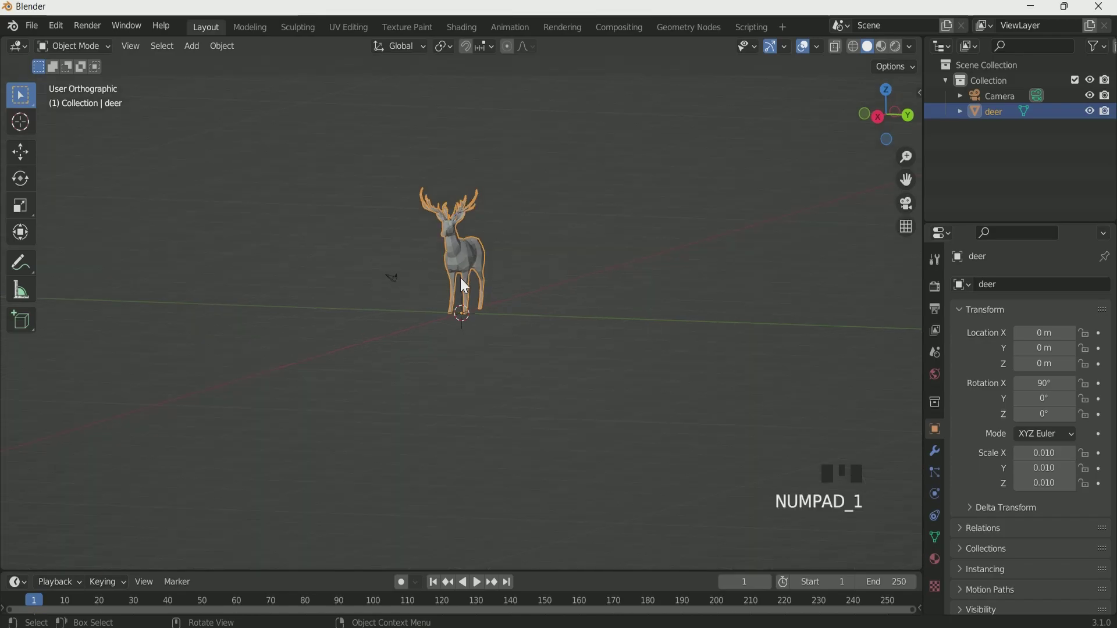
{"action": "scroll", "coordinate": [463, 274], "scroll_direction": "up", "scroll_amount": 2}
{"action": "scroll", "coordinate": [464, 278], "scroll_direction": "up", "scroll_amount": 1}
{"action": "key", "text": "KP_Decimal"}
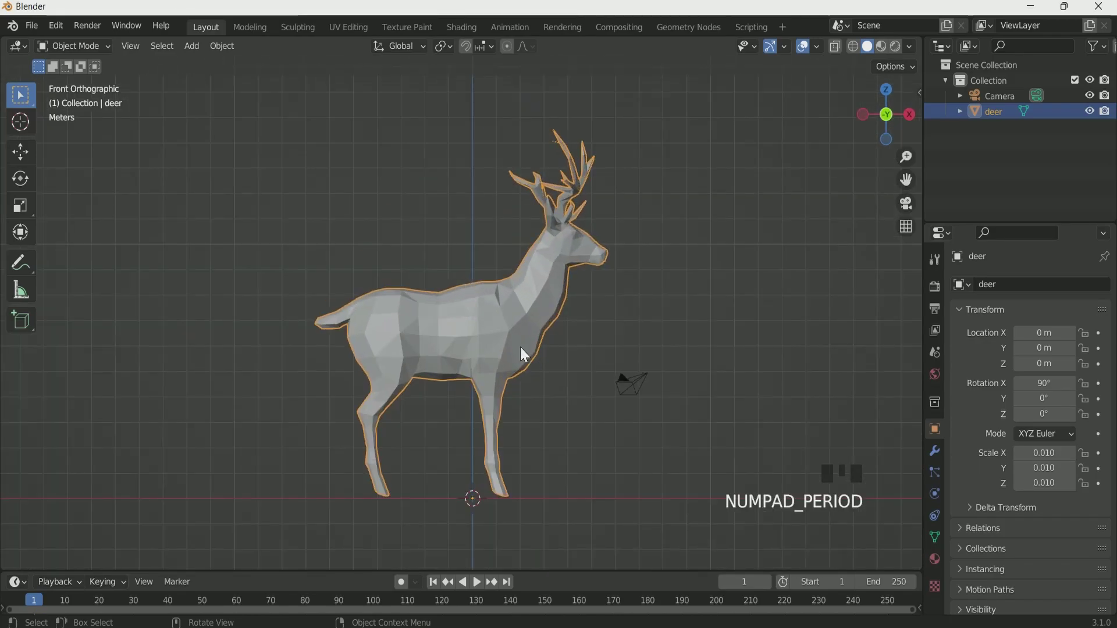
{"action": "left_click", "coordinate": [32, 26]}
{"action": "mouse_move", "coordinate": [41, 235]}
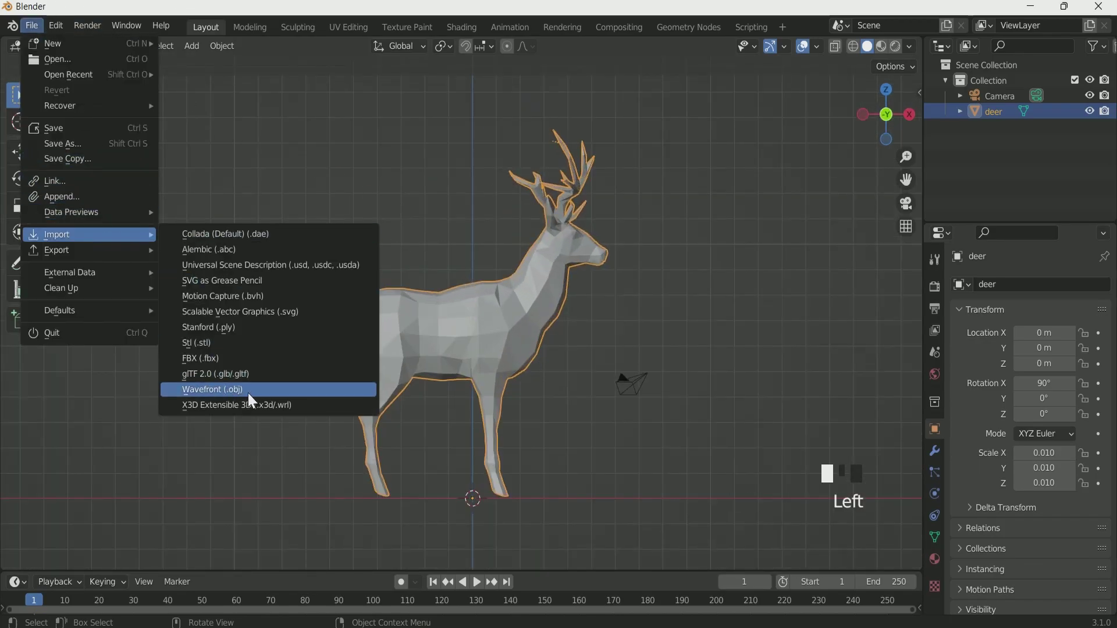
{"action": "left_click", "coordinate": [253, 387]}
{"action": "left_click", "coordinate": [402, 115]}
{"action": "scroll", "coordinate": [563, 386], "scroll_direction": "down", "scroll_amount": 5}
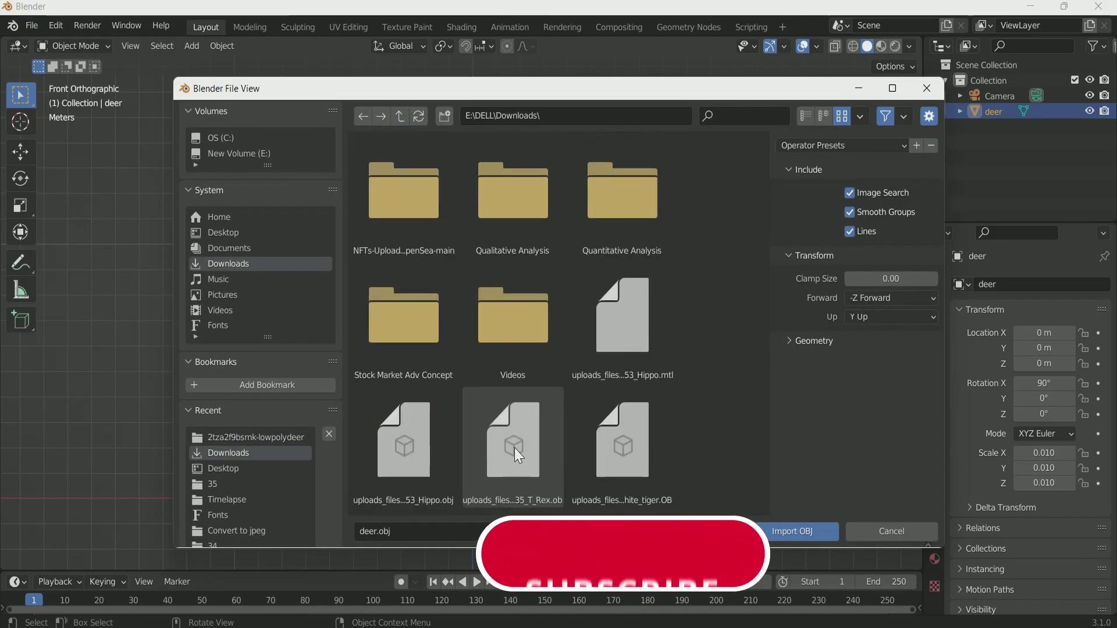
{"action": "double_click", "coordinate": [648, 445]}
Scale down the imported white tiger, setting its scale to 0.07 on all three axes.
{"action": "scroll", "coordinate": [625, 410], "scroll_direction": "down", "scroll_amount": 2}
{"action": "middle_click_drag", "start_coordinate": [626, 410], "coordinate": [569, 402]}
{"action": "scroll", "coordinate": [568, 402], "scroll_direction": "down", "scroll_amount": 5}
{"action": "left_click", "coordinate": [323, 241]}
{"action": "middle_click_drag", "start_coordinate": [483, 448], "coordinate": [515, 497]}
{"action": "key", "text": "s"}
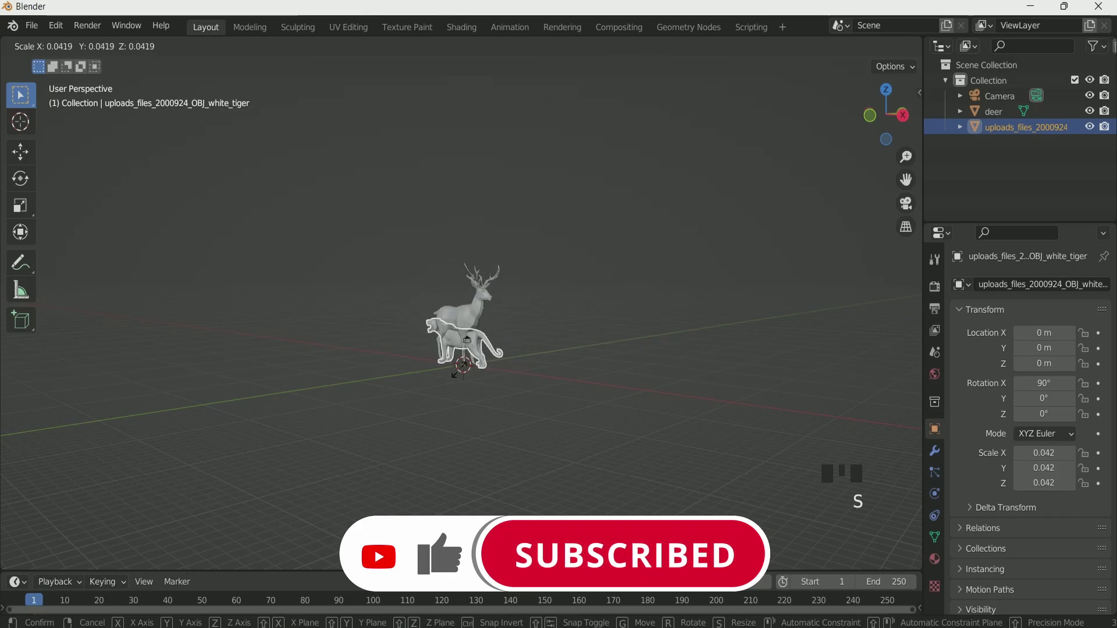
{"action": "left_click", "coordinate": [469, 373]}
{"action": "key", "text": "KP_1"}
{"action": "scroll", "coordinate": [464, 378], "scroll_direction": "up", "scroll_amount": 3}
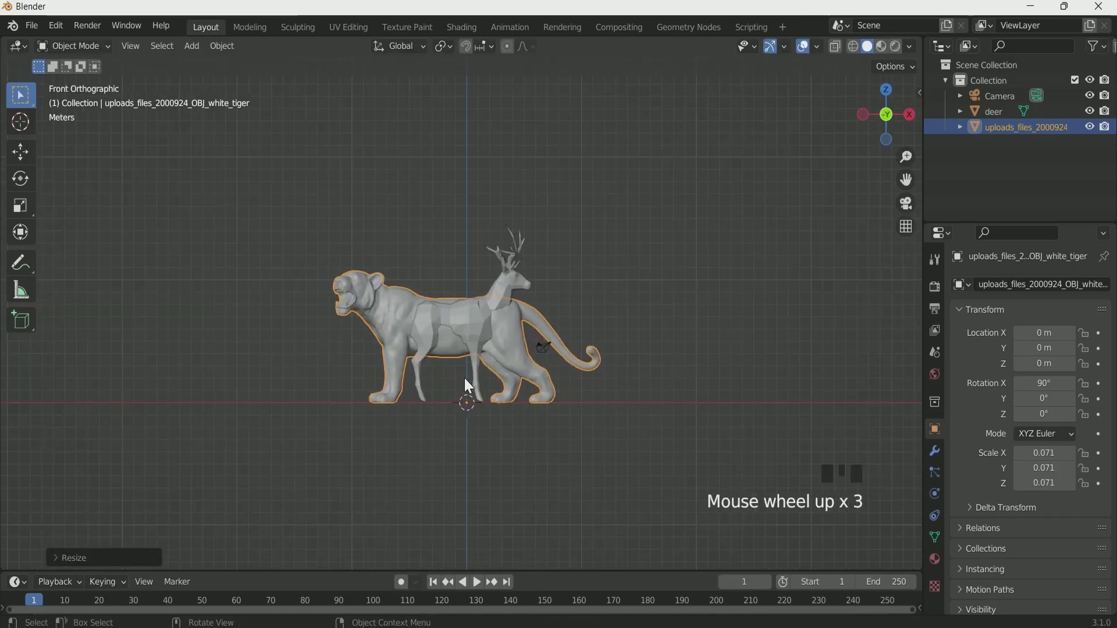
{"action": "left_click", "coordinate": [1032, 453]}
{"action": "type", "text": ".0"}
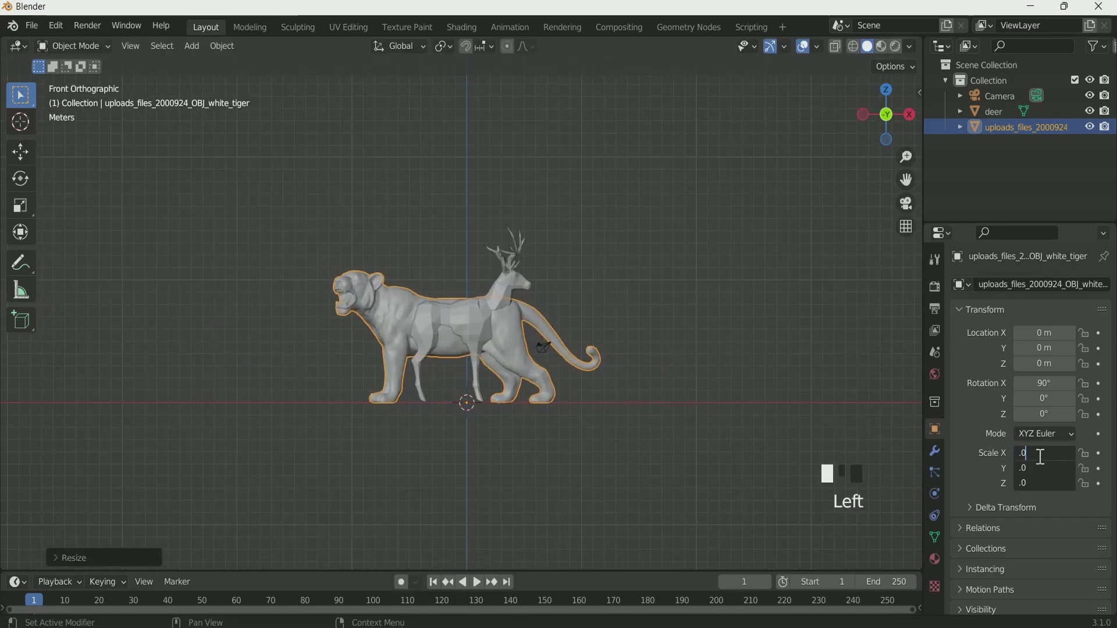
{"action": "type", "text": "7"}
{"action": "key", "text": "Return"}
Apply smooth shading to the white tiger and the deer.
{"action": "left_click", "coordinate": [683, 291]}
{"action": "left_click", "coordinate": [379, 305]}
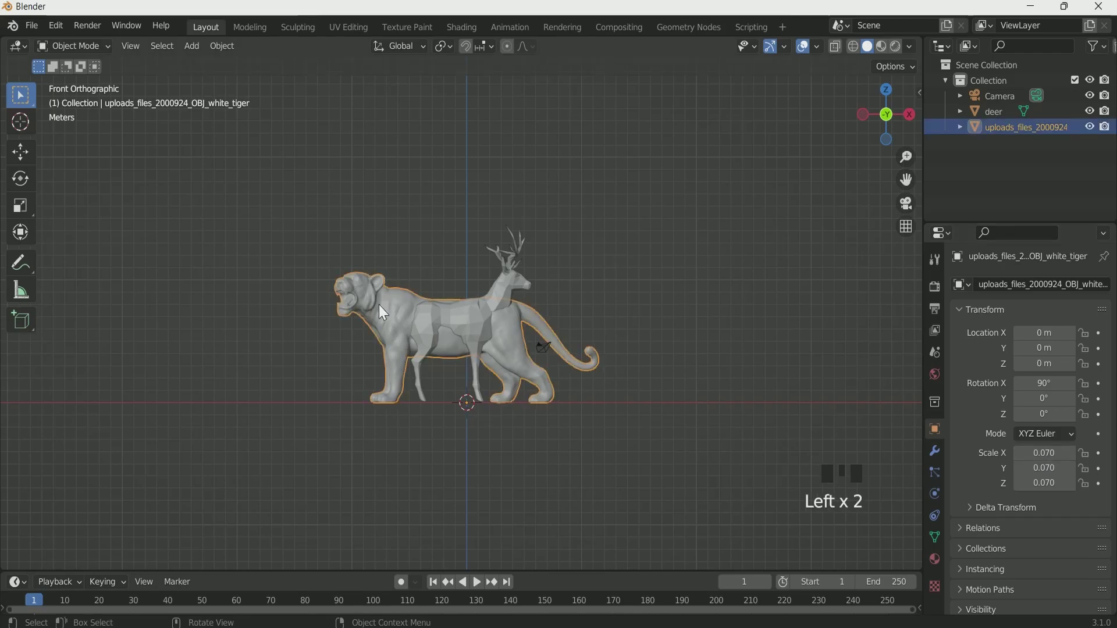
{"action": "right_click", "coordinate": [377, 307]}
{"action": "left_click", "coordinate": [474, 319]}
{"action": "right_click", "coordinate": [474, 319]}
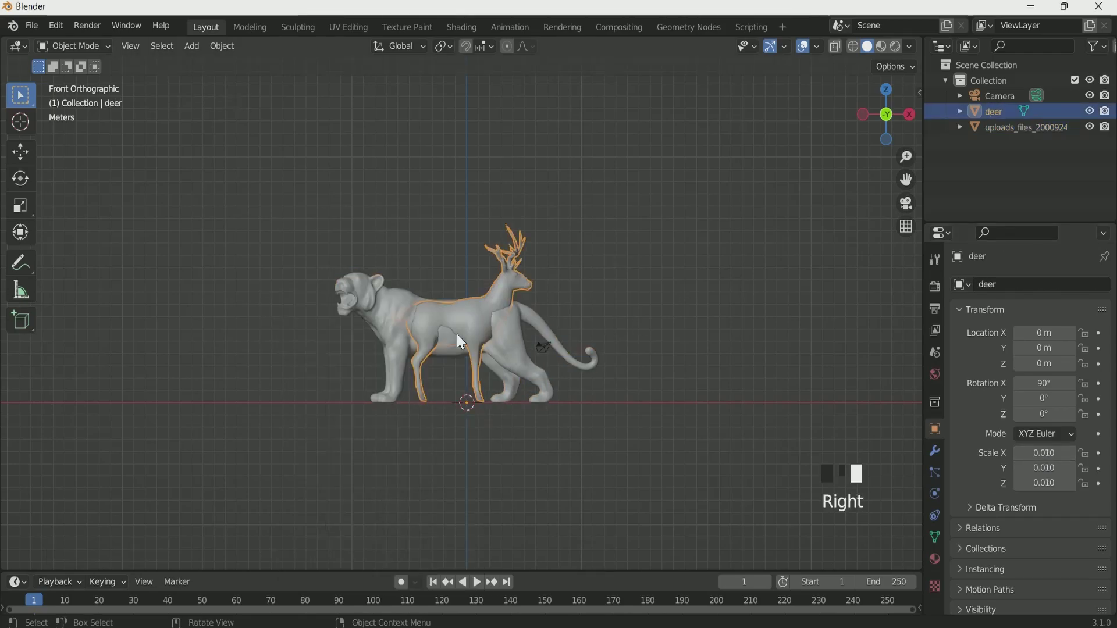
Apply the rotation and scale transforms of the deer and the white tiger.
{"action": "key", "text": "ctrl+a"}
{"action": "left_click", "coordinate": [391, 329]}
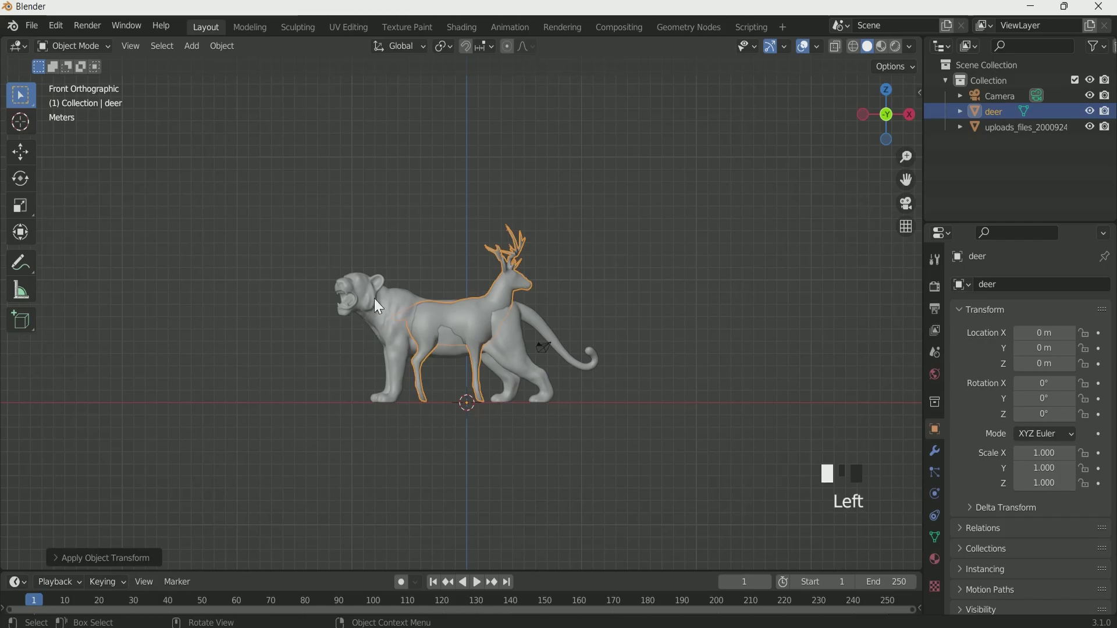
{"action": "left_click", "coordinate": [379, 306]}
{"action": "key", "text": "ctrl+a"}
{"action": "left_click", "coordinate": [375, 298]}
Switch to the Geometry Nodes workspace, merge the spreadsheet area into the 3D viewport and enlarge the node editor.
{"action": "scroll", "coordinate": [629, 406], "scroll_direction": "up", "scroll_amount": 3}
{"action": "scroll", "coordinate": [629, 406], "scroll_direction": "down", "scroll_amount": 2}
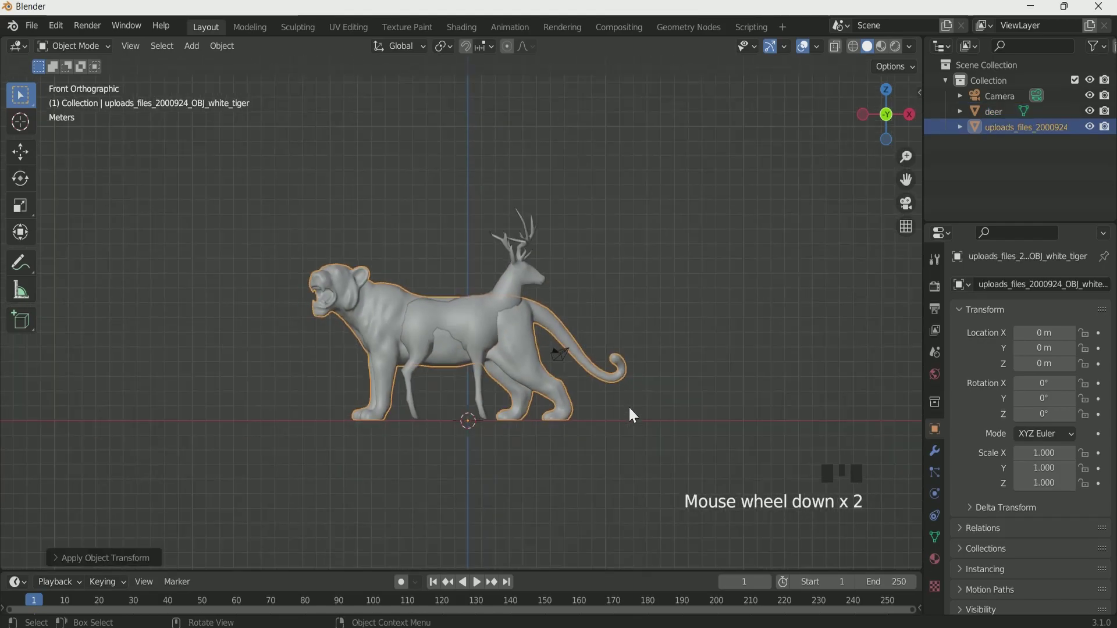
{"action": "left_click", "coordinate": [686, 27]}
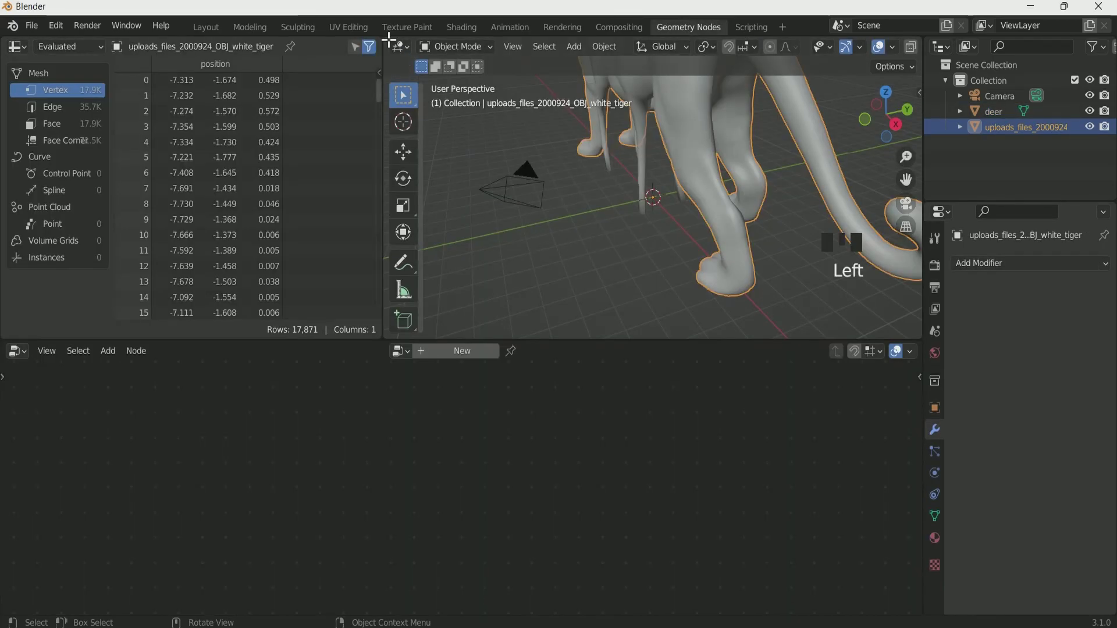
{"action": "left_click_drag", "start_coordinate": [389, 41], "coordinate": [379, 52]}
{"action": "key", "text": "KP_1"}
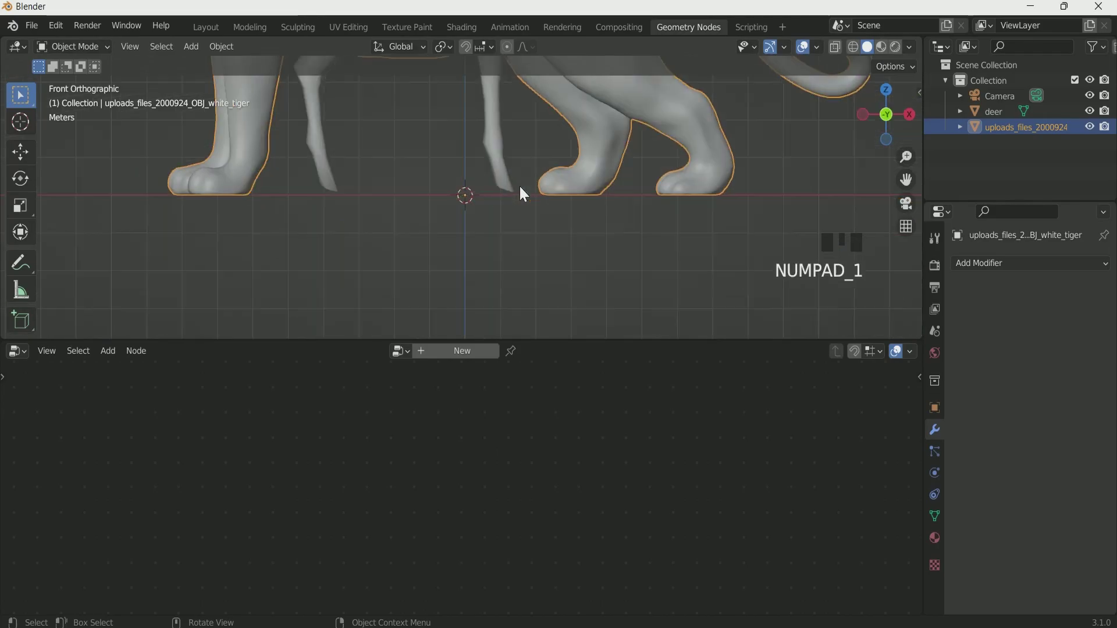
{"action": "key", "text": "KP_Decimal"}
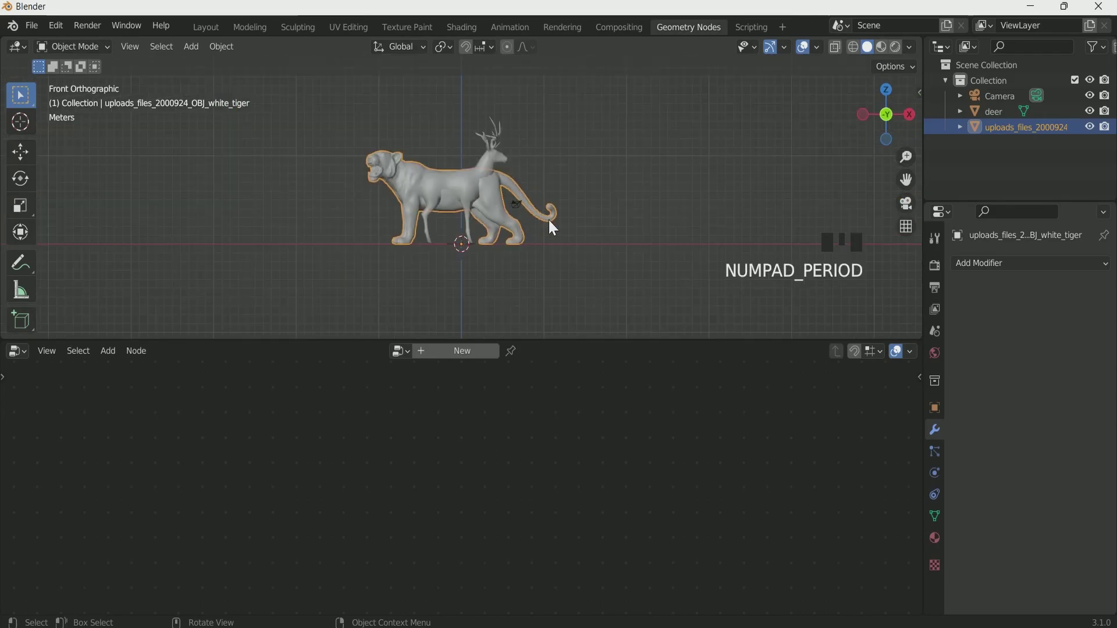
{"action": "scroll", "coordinate": [551, 222], "scroll_direction": "up", "scroll_amount": 4}
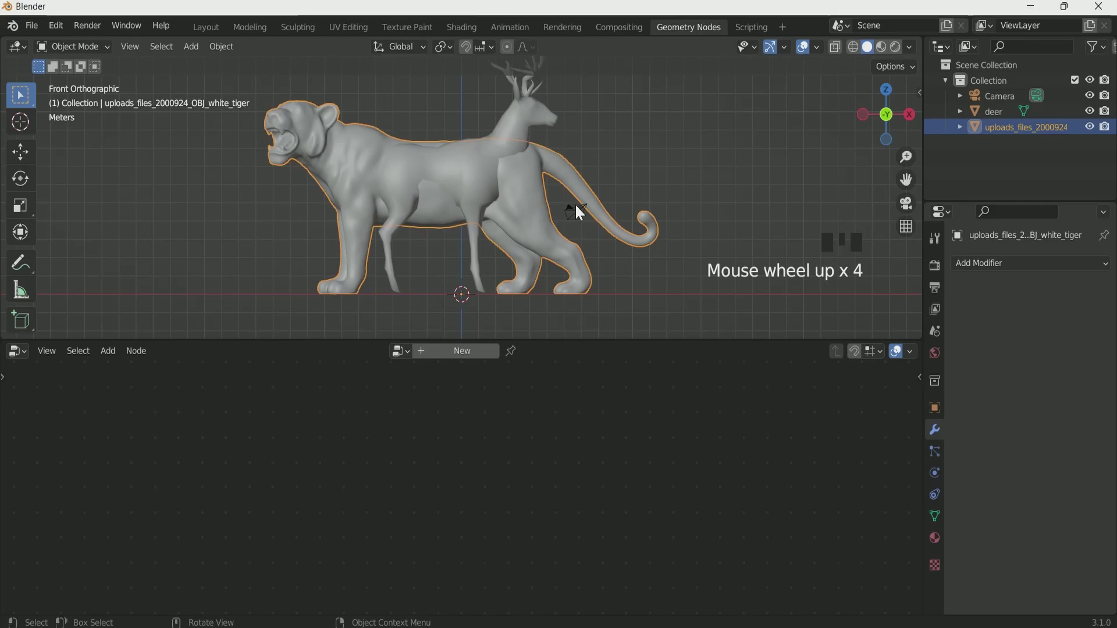
{"action": "scroll", "coordinate": [610, 279], "scroll_direction": "down", "scroll_amount": 1}
{"action": "left_click_drag", "start_coordinate": [625, 341], "coordinate": [620, 298]}
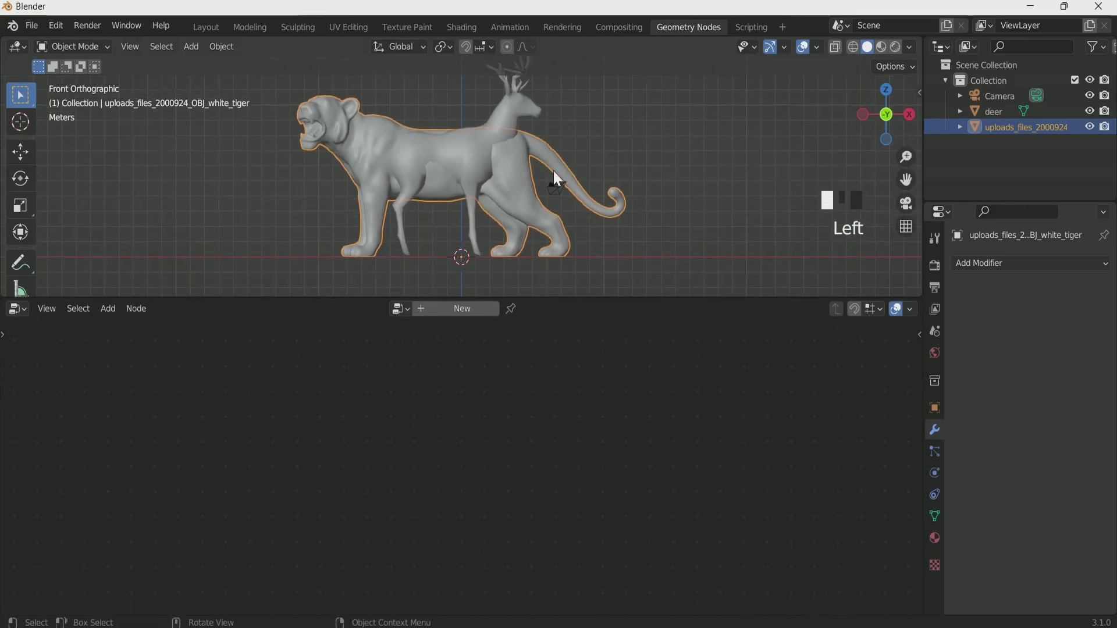
Hide the white tiger and create a new geometry node tree on the deer.
{"action": "left_click", "coordinate": [466, 144]}
{"action": "left_click", "coordinate": [1089, 127]}
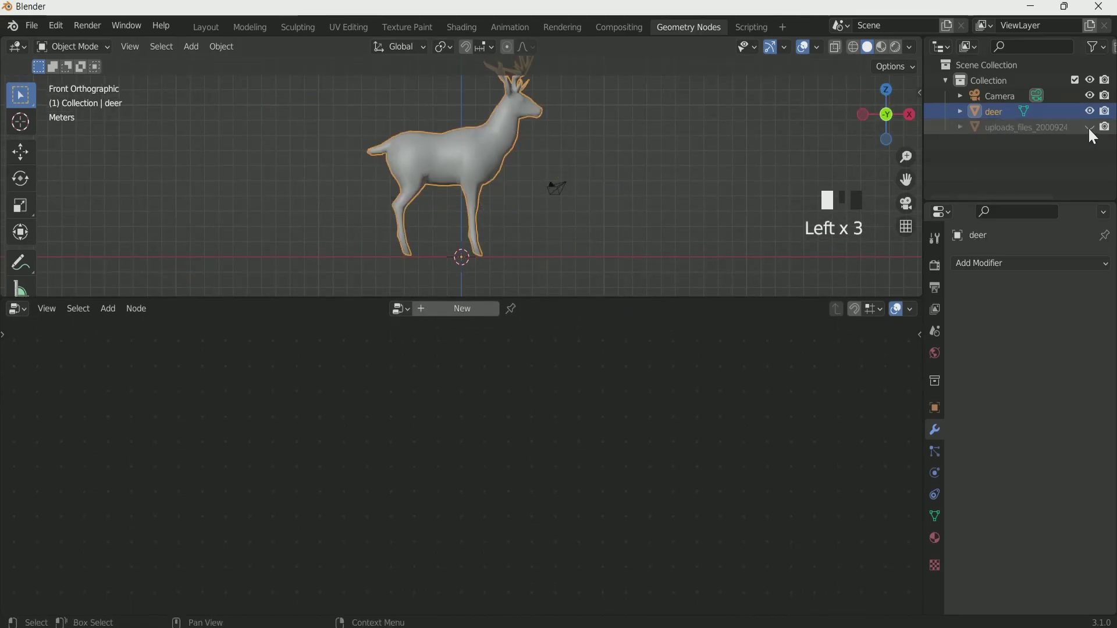
{"action": "left_click", "coordinate": [445, 308]}
Spread the Group Input and Group Output nodes far apart to make room between them.
{"action": "middle_click_drag", "start_coordinate": [485, 423], "coordinate": [493, 384]}
{"action": "scroll", "coordinate": [493, 421], "scroll_direction": "up", "scroll_amount": 3}
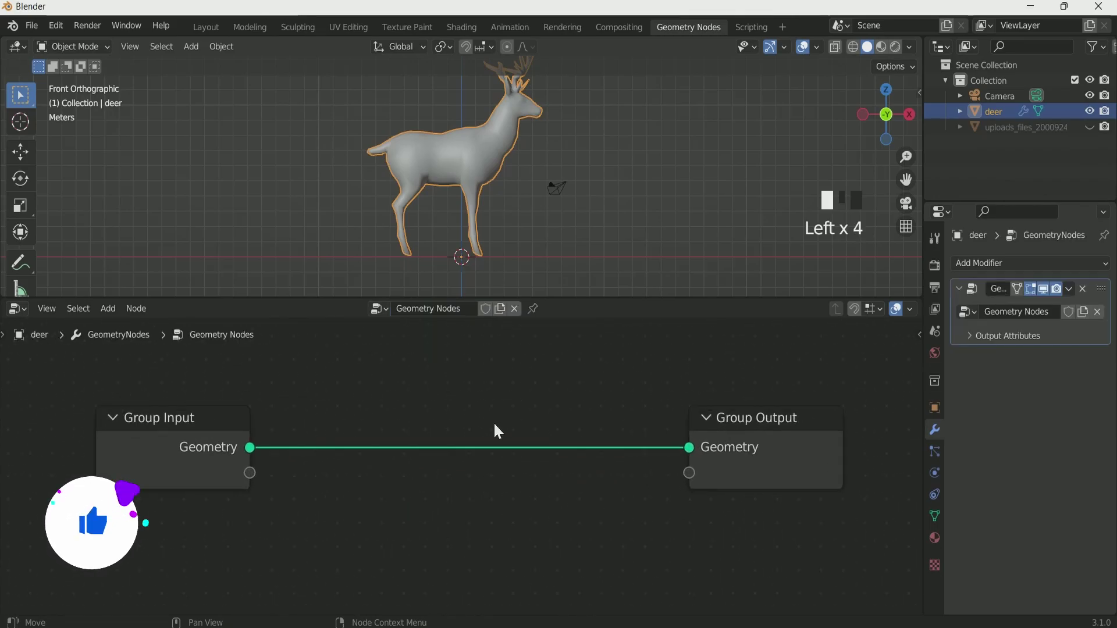
{"action": "scroll", "coordinate": [683, 439], "scroll_direction": "down", "scroll_amount": 10}
{"action": "left_click_drag", "start_coordinate": [633, 445], "coordinate": [901, 436]}
{"action": "left_click_drag", "start_coordinate": [219, 447], "coordinate": [114, 439]}
Add an Instance on Points node on the link between Group Input and Group Output.
{"action": "middle_click_drag", "start_coordinate": [320, 494], "coordinate": [400, 489]}
{"action": "scroll", "coordinate": [400, 490], "scroll_direction": "up", "scroll_amount": 2}
{"action": "key", "text": "shift+a"}
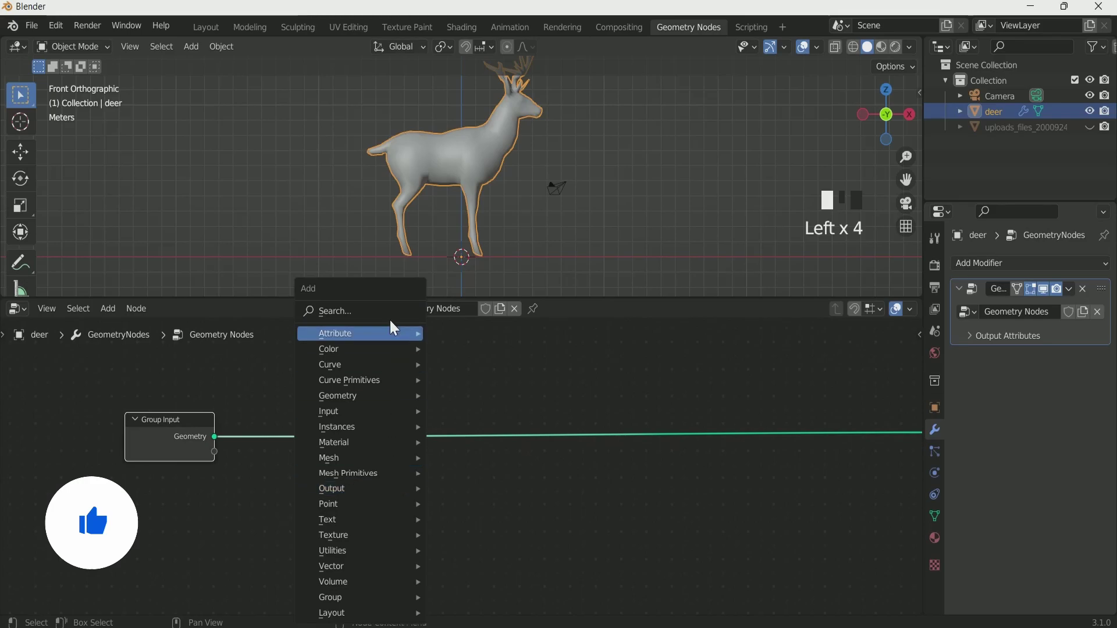
{"action": "left_click", "coordinate": [389, 319]}
{"action": "type", "text": "ins"}
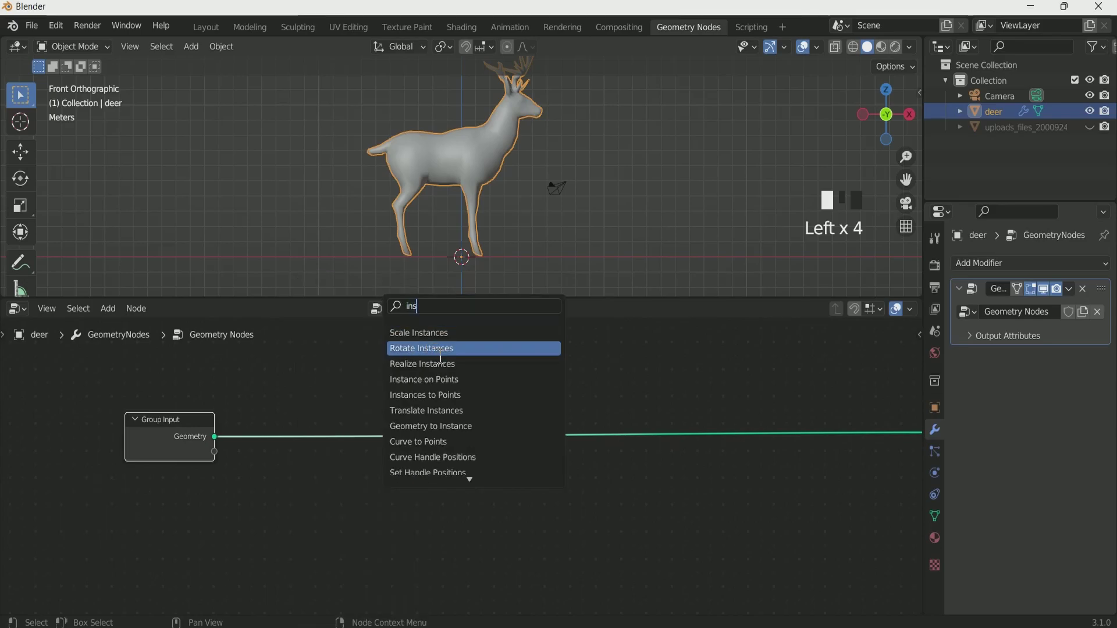
{"action": "left_click", "coordinate": [439, 379]}
{"action": "left_click", "coordinate": [419, 459]}
Add a Mesh Line node and connect its Mesh output to the Instance input of Instance on Points.
{"action": "key", "text": "shift+a"}
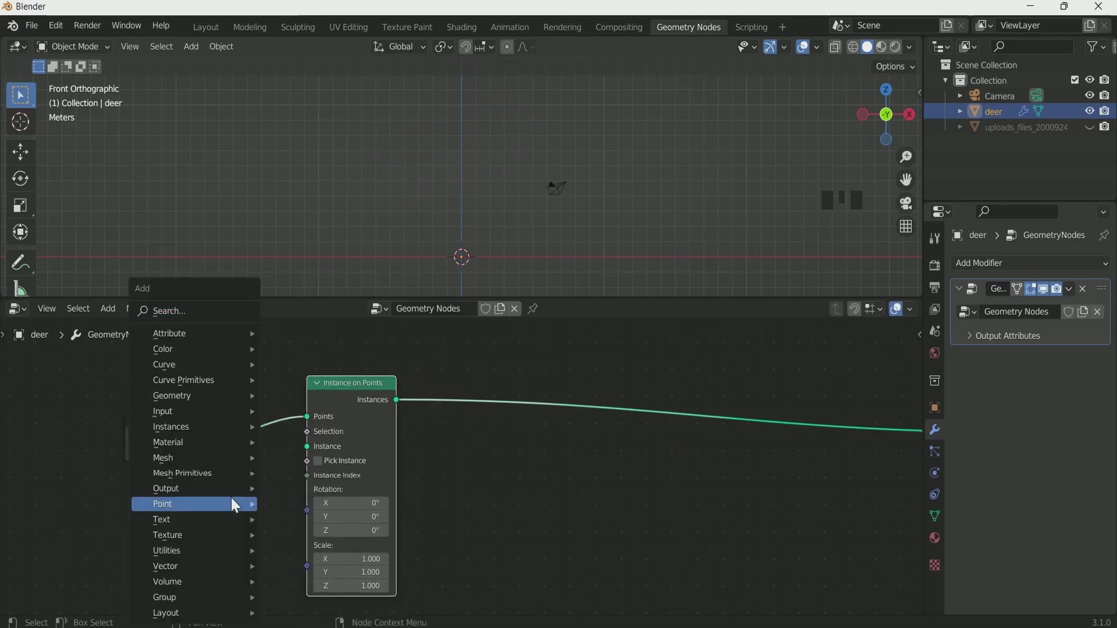
{"action": "left_click", "coordinate": [219, 309]}
{"action": "type", "text": "mesh"}
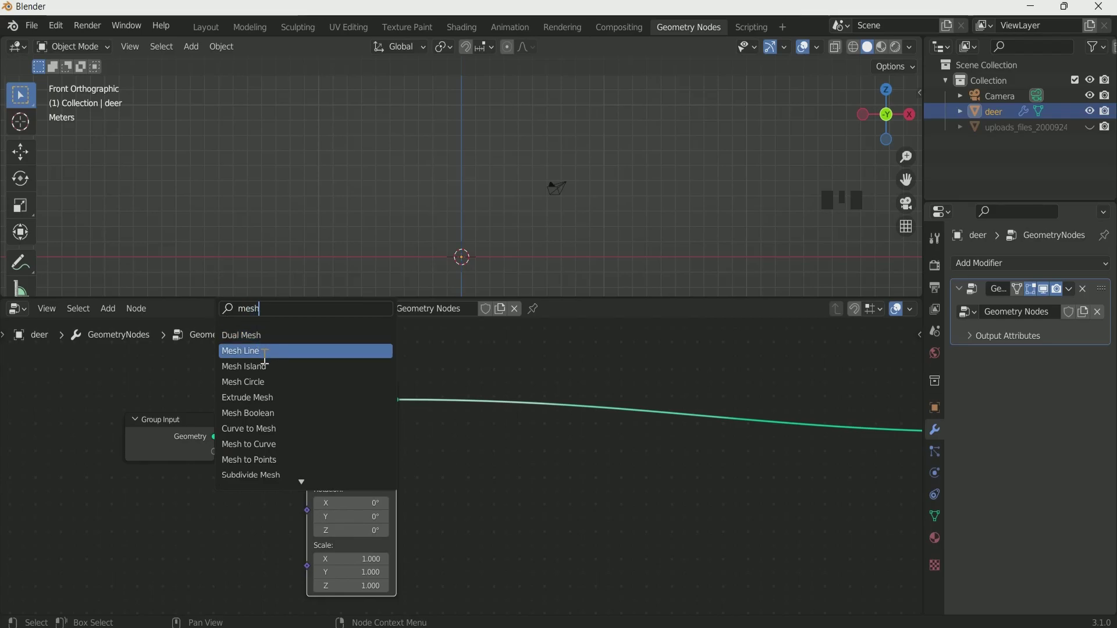
{"action": "left_click", "coordinate": [240, 351]}
{"action": "left_click", "coordinate": [254, 550]}
{"action": "middle_click_drag", "start_coordinate": [251, 542], "coordinate": [258, 486]}
{"action": "scroll", "coordinate": [257, 486], "scroll_direction": "down", "scroll_amount": 2}
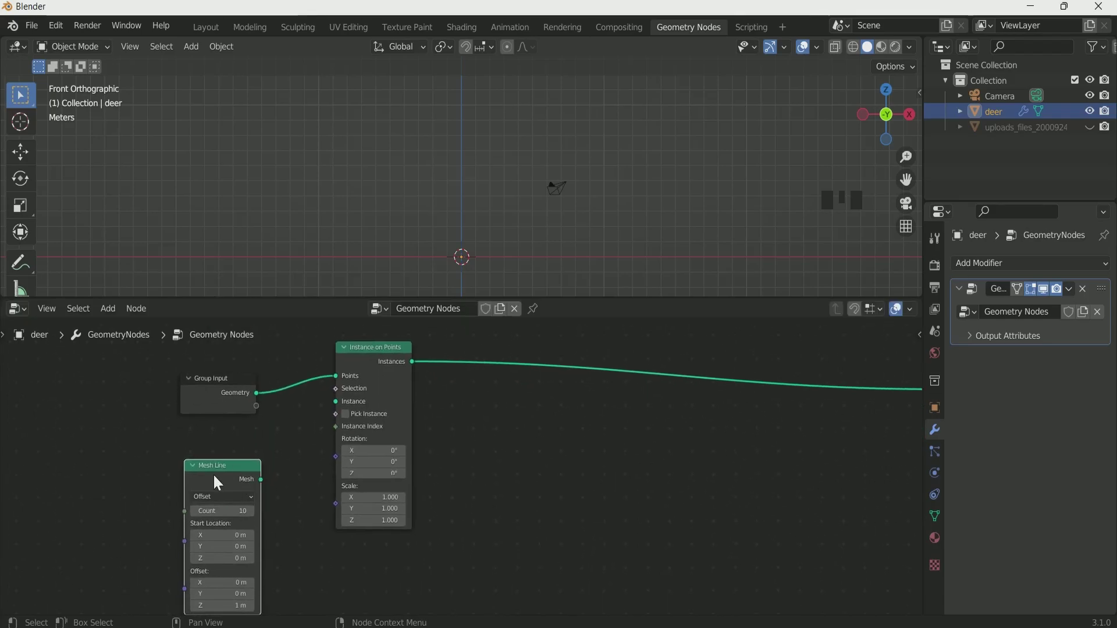
{"action": "left_click_drag", "start_coordinate": [214, 475], "coordinate": [336, 401]}
Insert a Distribute Points on Faces node between Group Input and Instance on Points.
{"action": "scroll", "coordinate": [475, 190], "scroll_direction": "down", "scroll_amount": 3}
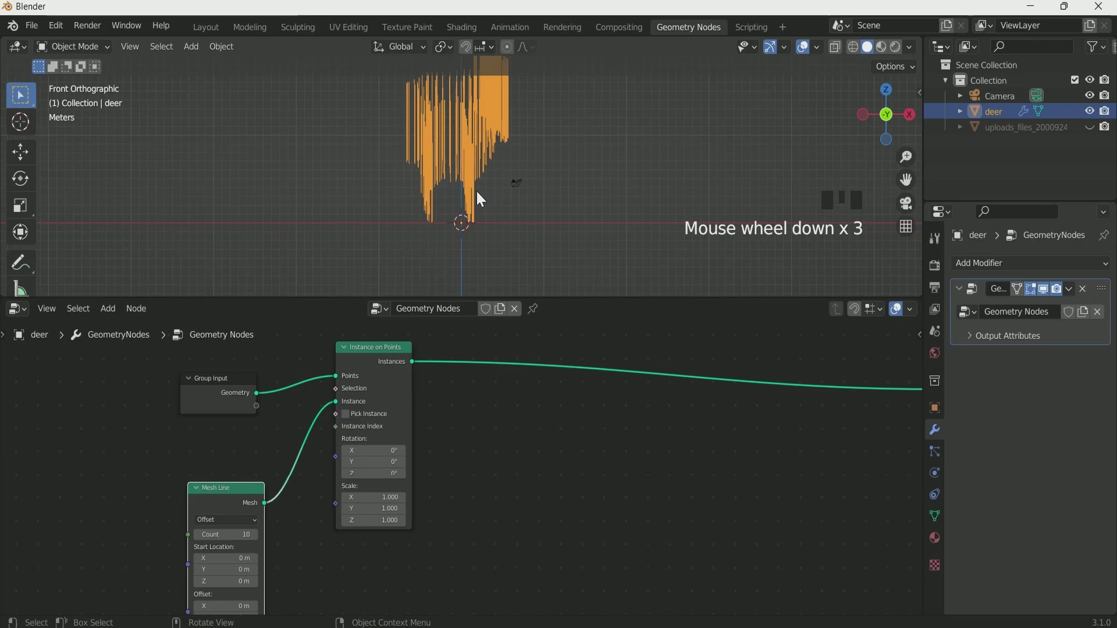
{"action": "scroll", "coordinate": [481, 145], "scroll_direction": "up", "scroll_amount": 3}
{"action": "scroll", "coordinate": [494, 176], "scroll_direction": "up", "scroll_amount": 1}
{"action": "scroll", "coordinate": [495, 178], "scroll_direction": "down", "scroll_amount": 1}
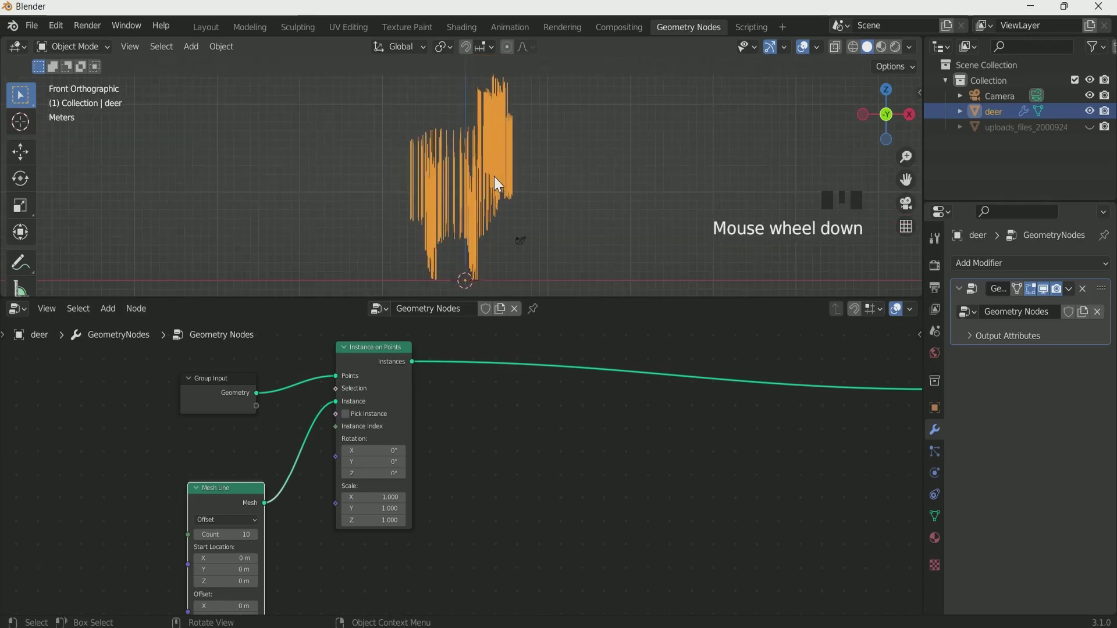
{"action": "key", "text": "shift+a"}
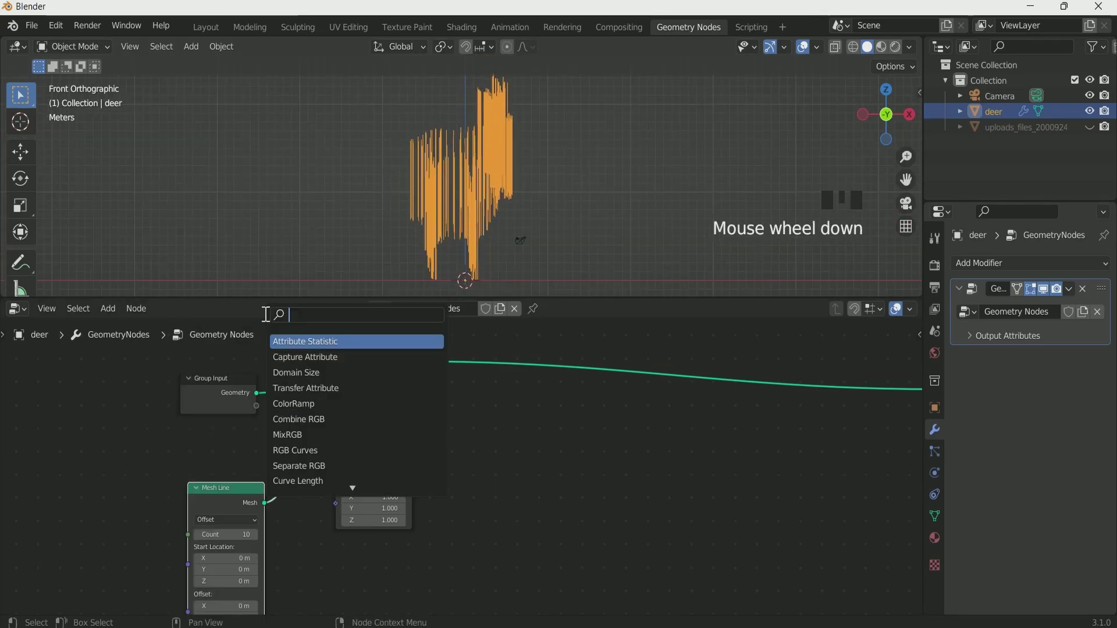
{"action": "type", "text": "di"}
{"action": "left_click", "coordinate": [332, 357]}
{"action": "left_click", "coordinate": [291, 395]}
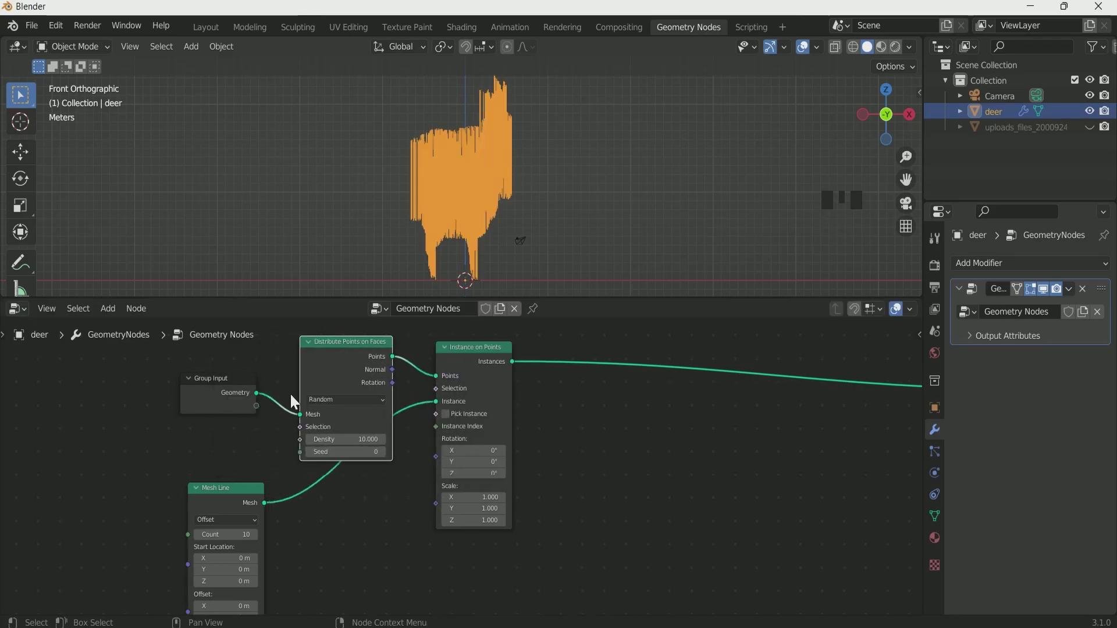
Move Group Input and Distribute Points on Faces away from Instance on Points and set the point density to 25.
{"action": "left_click_drag", "start_coordinate": [239, 353], "coordinate": [317, 388]}
{"action": "left_click_drag", "start_coordinate": [328, 367], "coordinate": [241, 363]}
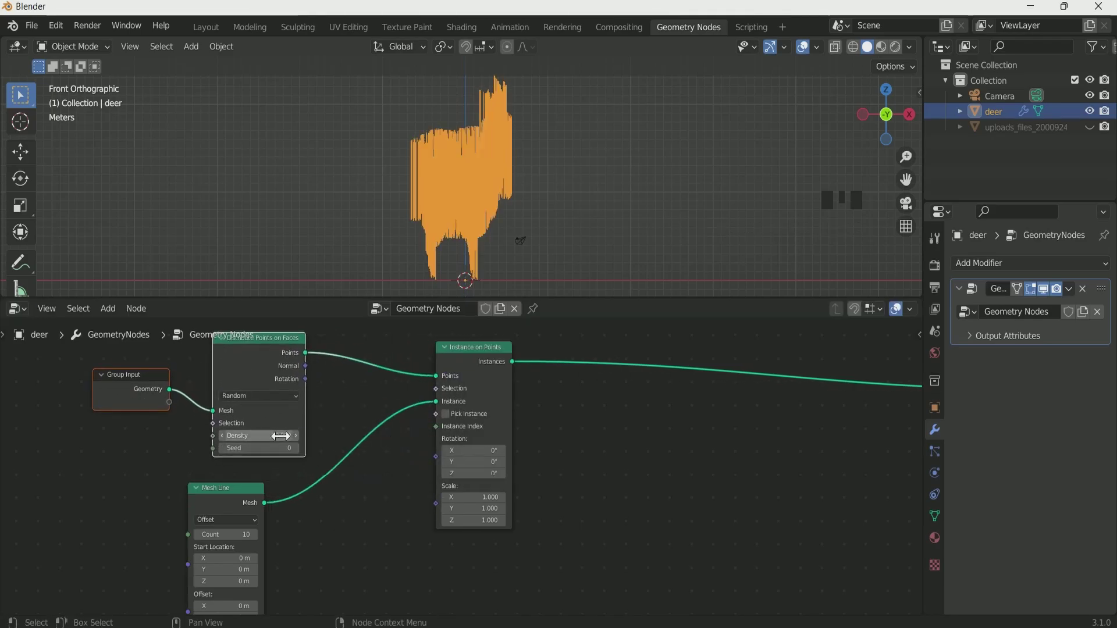
{"action": "left_click", "coordinate": [280, 437]}
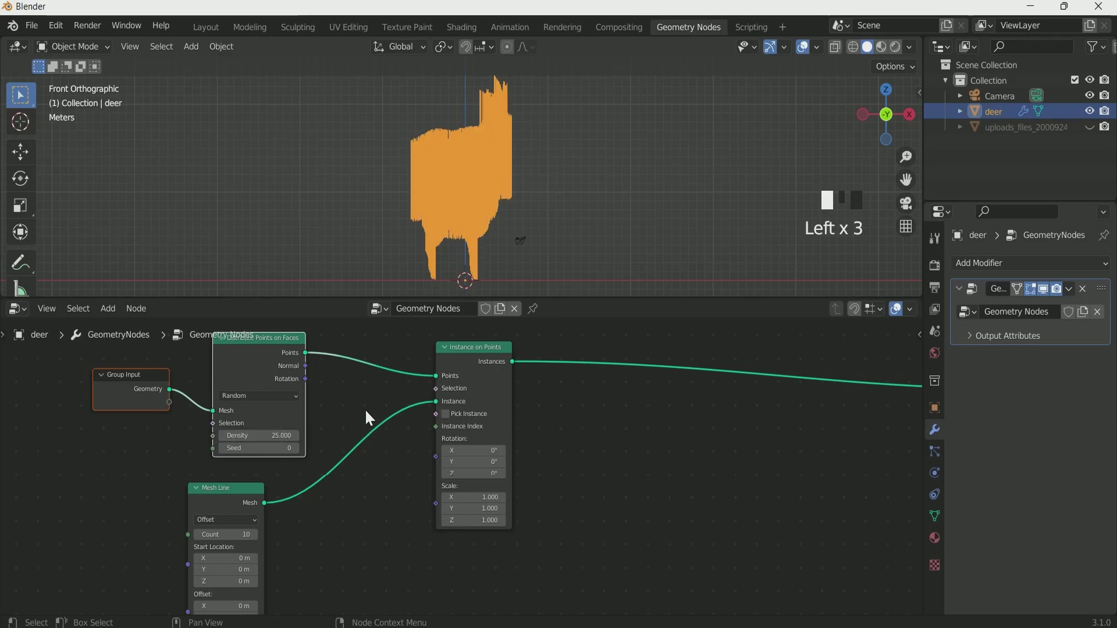
Move Mesh Line closer to Instance on Points, add an Align Euler to Vector node and connect its Rotation to the instance Rotation input.
{"action": "scroll", "coordinate": [392, 480], "scroll_direction": "down", "scroll_amount": 1}
{"action": "left_click_drag", "start_coordinate": [270, 487], "coordinate": [398, 485]}
{"action": "key", "text": "shift+a"}
{"action": "left_click", "coordinate": [375, 309]}
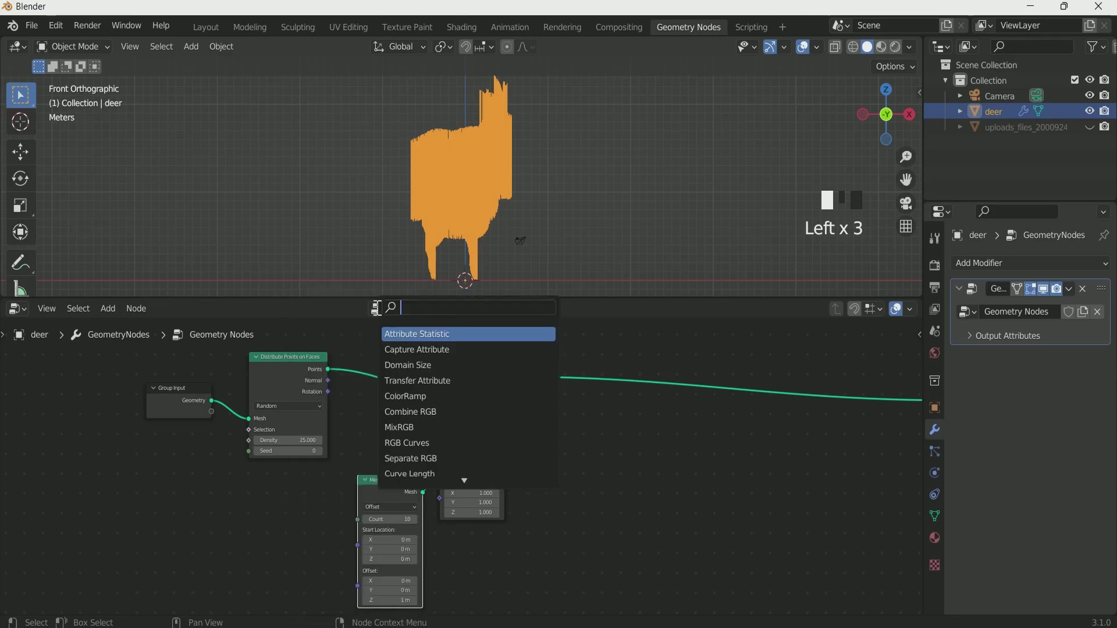
{"action": "type", "text": "all"}
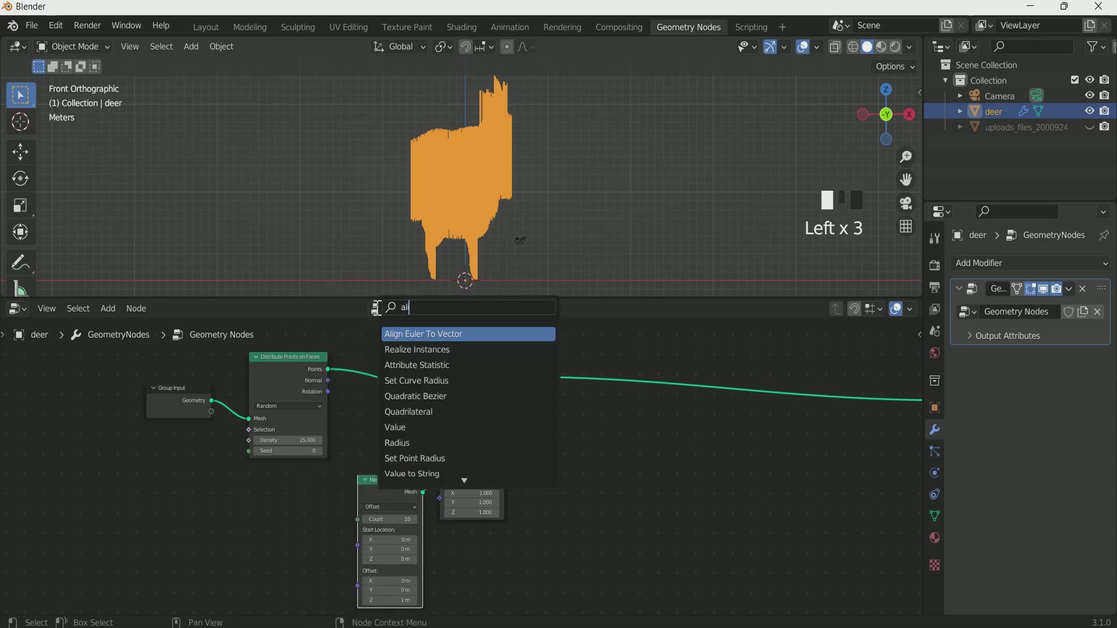
{"action": "left_click", "coordinate": [426, 333]}
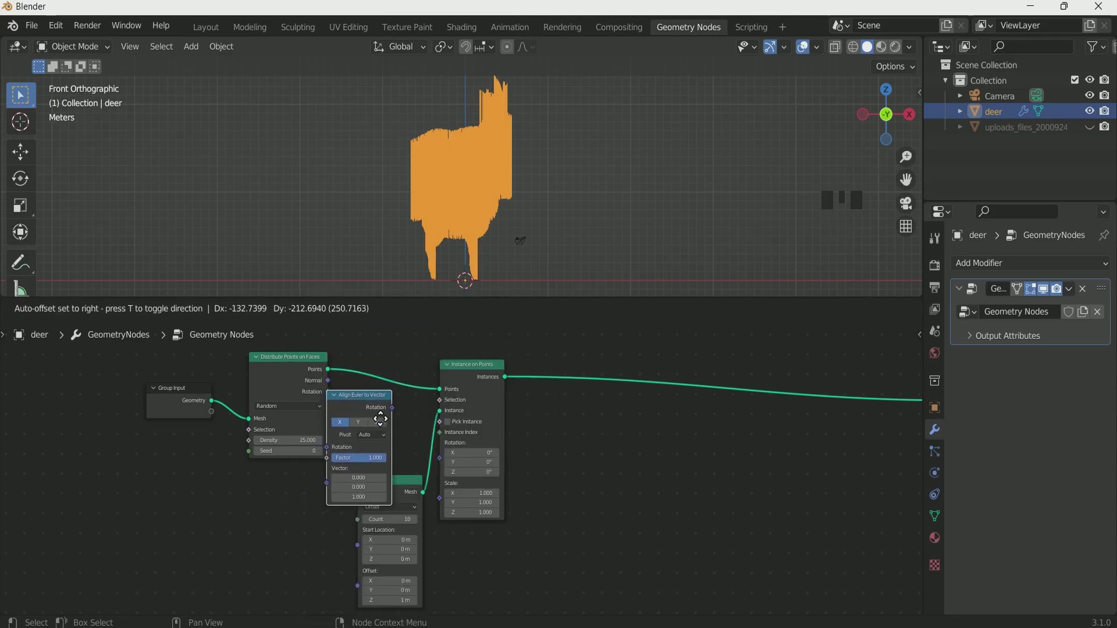
{"action": "left_click", "coordinate": [327, 489]}
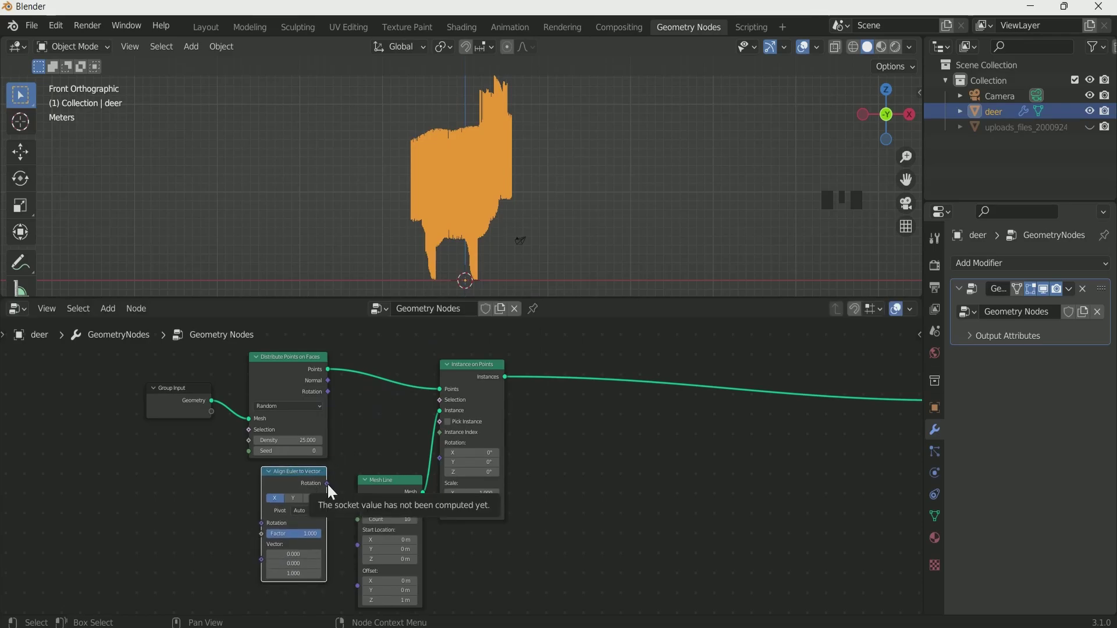
{"action": "left_click_drag", "start_coordinate": [327, 483], "coordinate": [438, 448]}
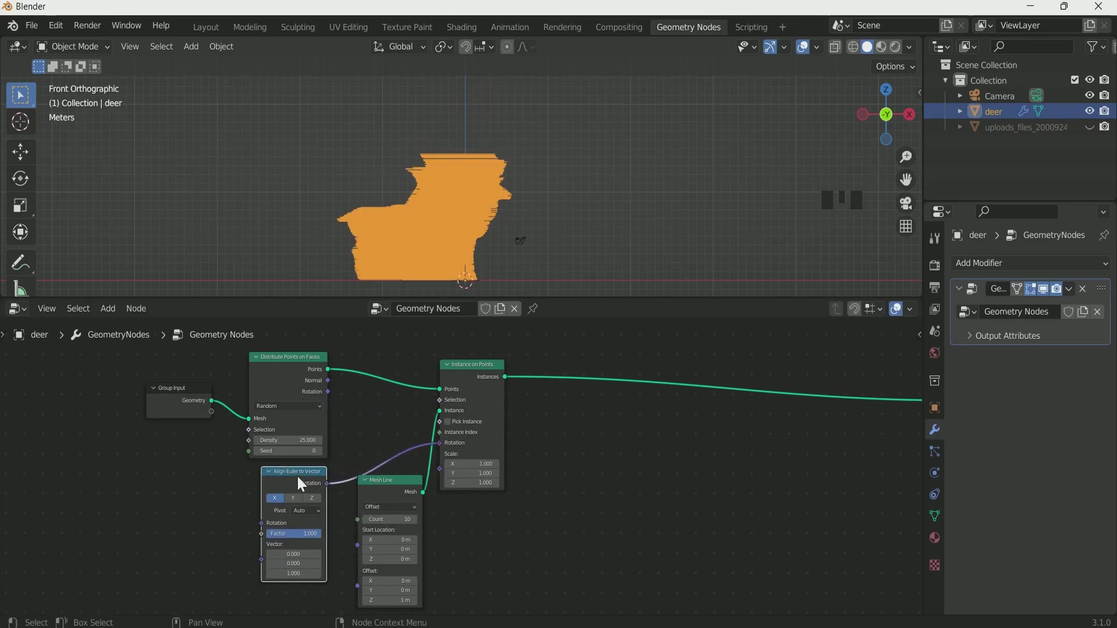
Rearrange the nodes so Align Euler to Vector sits between Distribute Points on Faces and Instance on Points, with Mesh Line below it.
{"action": "left_click_drag", "start_coordinate": [300, 484], "coordinate": [368, 411]}
{"action": "left_click_drag", "start_coordinate": [414, 480], "coordinate": [380, 518]}
{"action": "left_click_drag", "start_coordinate": [224, 351], "coordinate": [198, 402]}
{"action": "left_click_drag", "start_coordinate": [298, 372], "coordinate": [266, 375]}
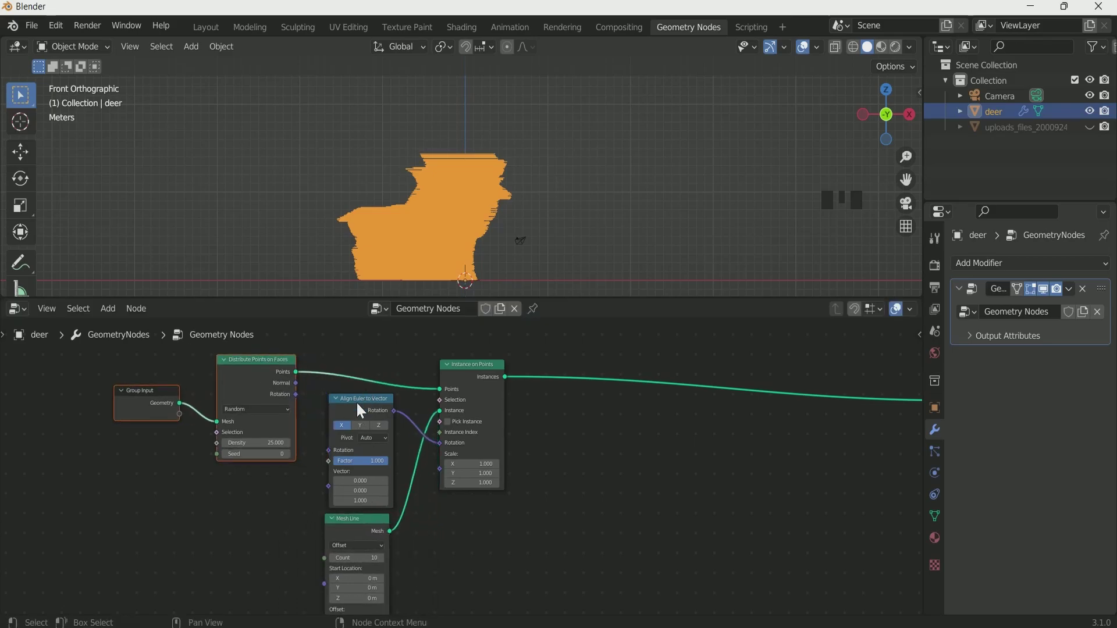
{"action": "left_click_drag", "start_coordinate": [359, 407], "coordinate": [339, 398]}
Set the Align Euler to Vector node to the Z axis with a factor of 0.5.
{"action": "left_click", "coordinate": [364, 416]}
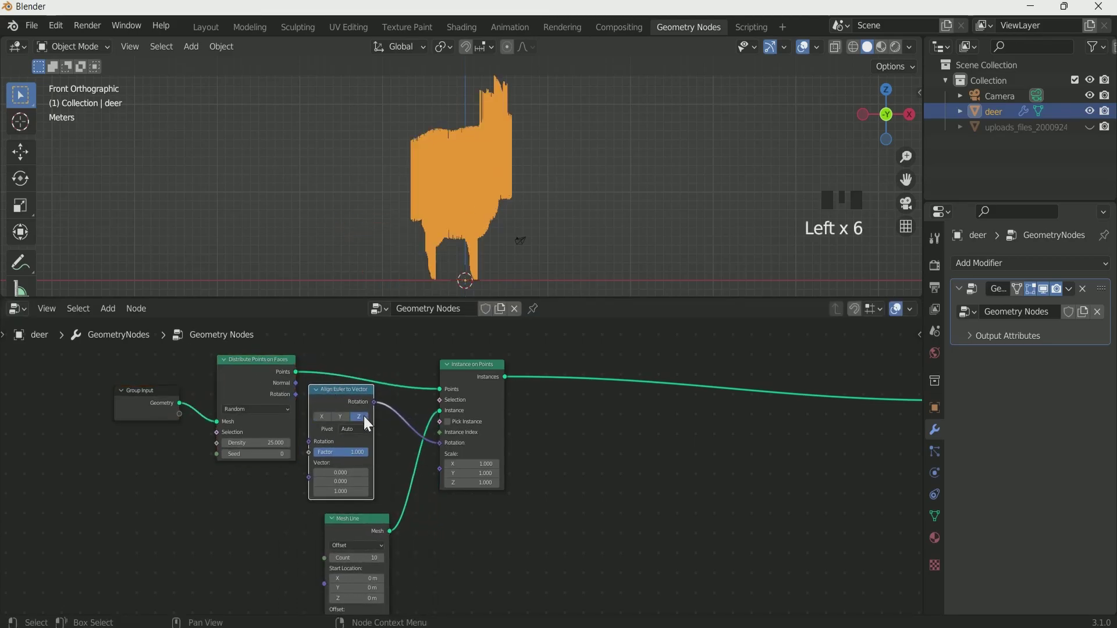
{"action": "scroll", "coordinate": [399, 467], "scroll_direction": "up", "scroll_amount": 1}
{"action": "left_click_drag", "start_coordinate": [357, 457], "coordinate": [332, 457]}
{"action": "scroll", "coordinate": [396, 458], "scroll_direction": "up", "scroll_amount": 4}
{"action": "scroll", "coordinate": [397, 459], "scroll_direction": "down", "scroll_amount": 4}
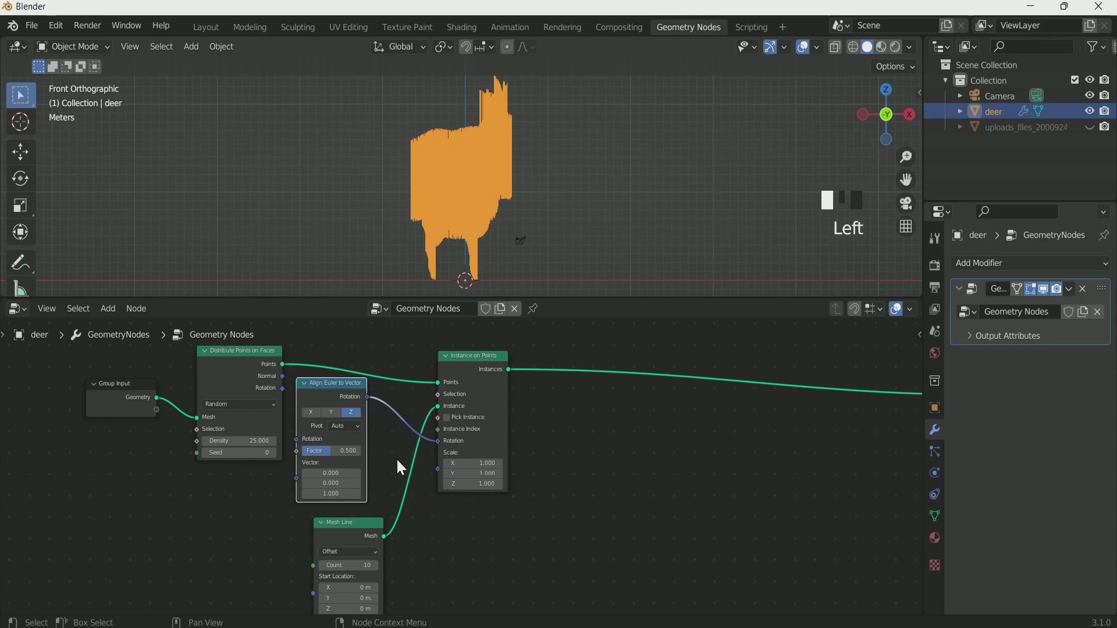
Set the Mesh Line count to 7 and its Z offset to 0.6 m.
{"action": "middle_click_drag", "start_coordinate": [412, 571], "coordinate": [401, 475]}
{"action": "scroll", "coordinate": [399, 478], "scroll_direction": "up", "scroll_amount": 2}
{"action": "left_click", "coordinate": [301, 462]}
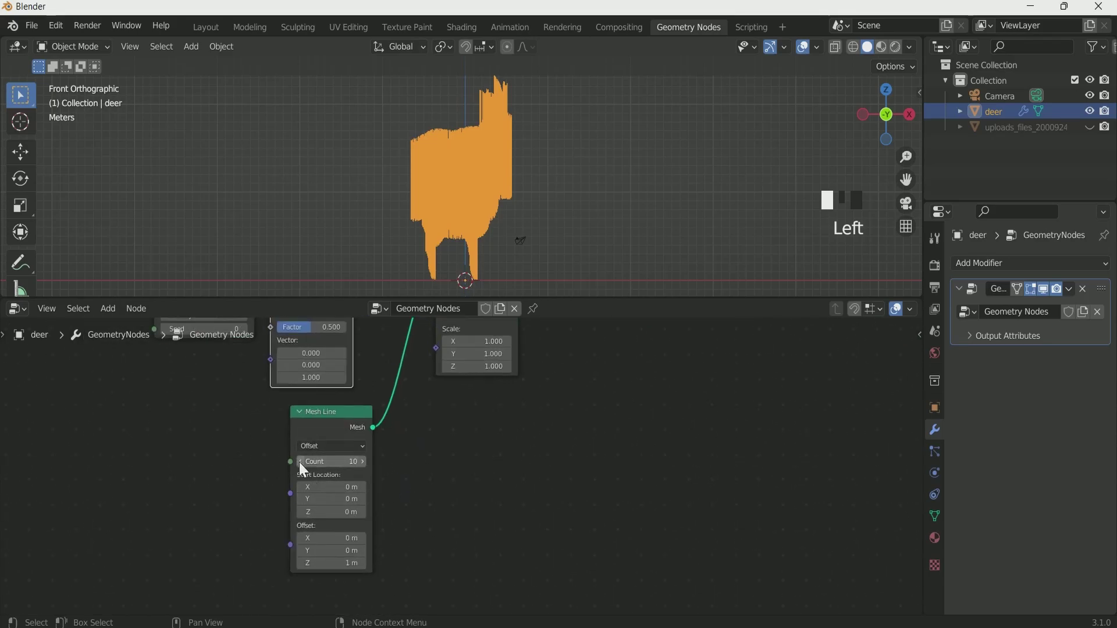
{"action": "left_click", "coordinate": [301, 461]}
{"action": "left_click", "coordinate": [301, 461]}
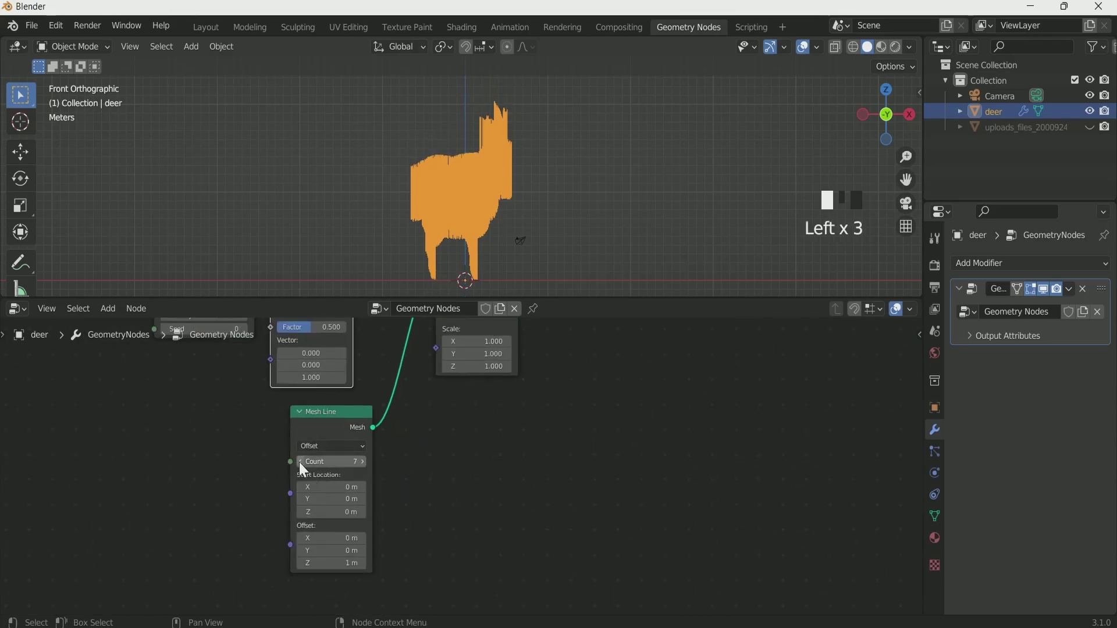
{"action": "left_click", "coordinate": [349, 563]}
Insert a Realize Instances node between Instance on Points and Group Output.
{"action": "scroll", "coordinate": [444, 578], "scroll_direction": "down", "scroll_amount": 2}
{"action": "key", "text": "shift+a"}
{"action": "type", "text": "re"}
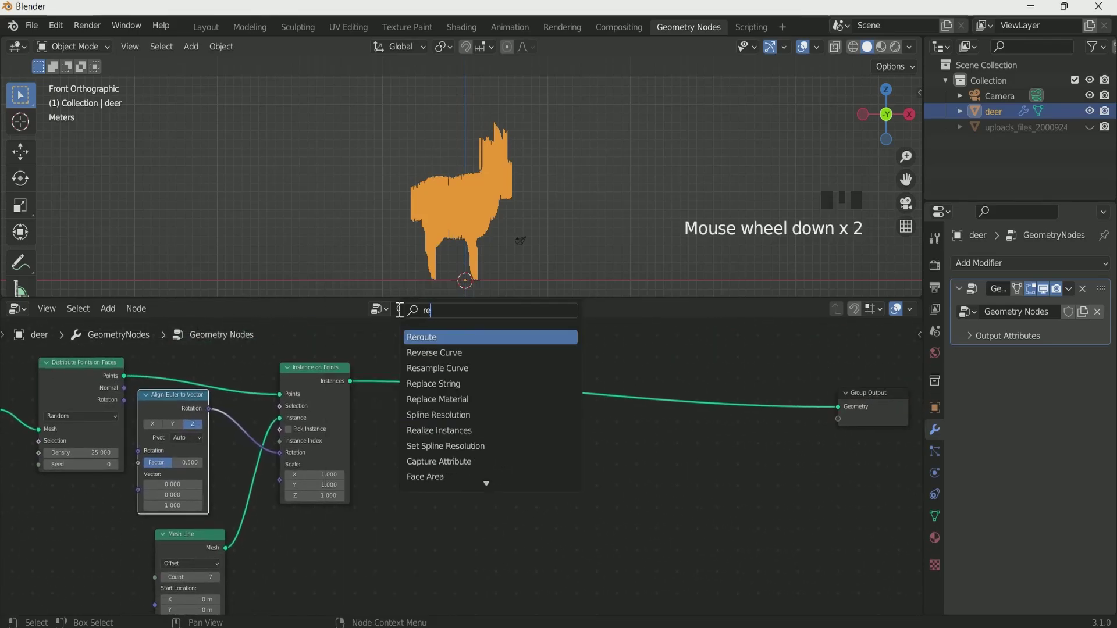
{"action": "left_click", "coordinate": [439, 430]}
{"action": "left_click", "coordinate": [454, 389]}
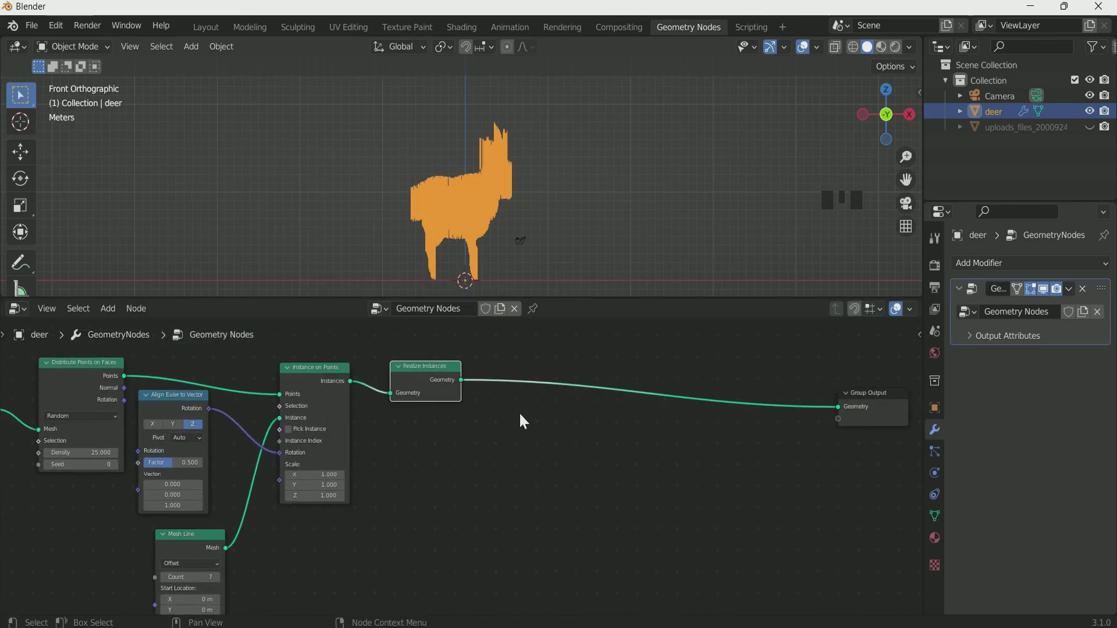
Insert a Set Position node between Realize Instances and Group Output.
{"action": "key", "text": "shift+a"}
{"action": "type", "text": "set"}
{"action": "left_click", "coordinate": [536, 357]}
{"action": "left_click", "coordinate": [578, 394]}
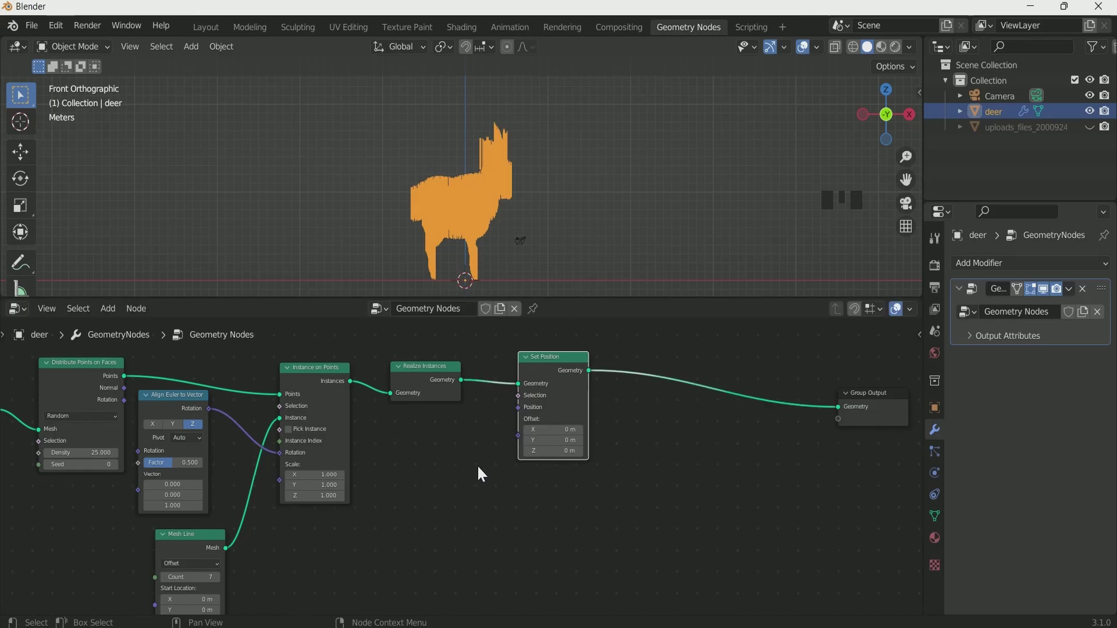
Add a Noise Texture node below the Realize Instances node.
{"action": "key", "text": "shift+a"}
{"action": "left_click", "coordinate": [439, 313]}
{"action": "type", "text": "noi"}
{"action": "left_click", "coordinate": [481, 362]}
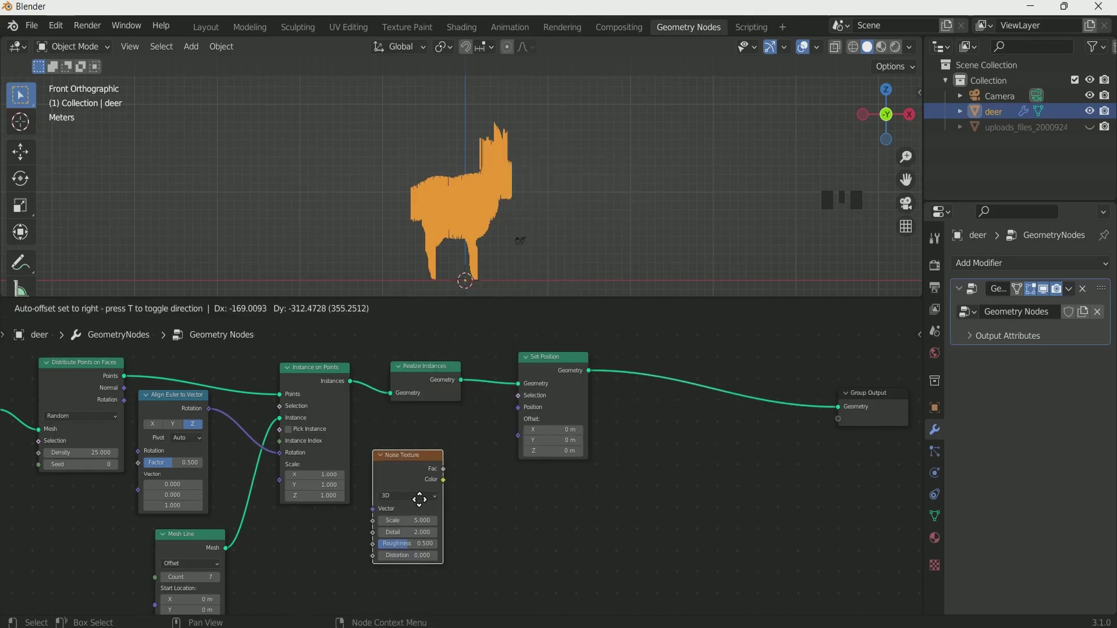
{"action": "left_click", "coordinate": [418, 503]}
Add a Vector Math node between Noise Texture and Set Position and set its operation to Subtract.
{"action": "left_click_drag", "start_coordinate": [551, 366], "coordinate": [578, 368]}
{"action": "key", "text": "shift+a"}
{"action": "left_click", "coordinate": [522, 317]}
{"action": "type", "text": "vec"}
{"action": "left_click", "coordinate": [578, 352]}
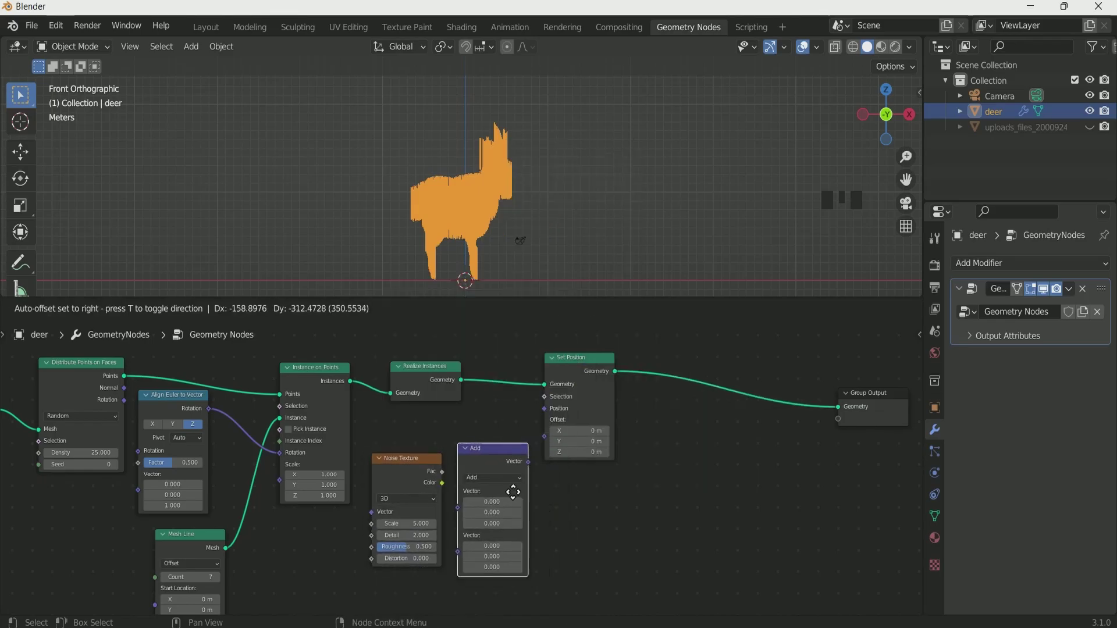
{"action": "left_click", "coordinate": [515, 483]}
{"action": "left_click", "coordinate": [506, 470]}
{"action": "left_click", "coordinate": [504, 445]}
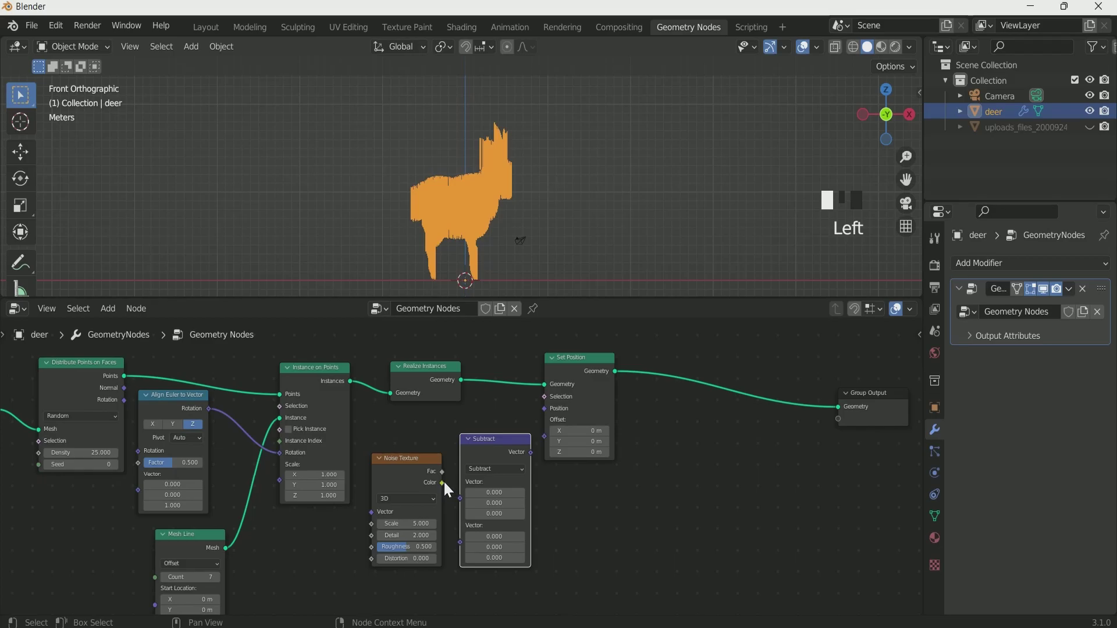
Subtract 0.5 on all axes from the Noise Texture's Color and connect the result to Set Position's Offset.
{"action": "left_click_drag", "start_coordinate": [443, 482], "coordinate": [498, 525]}
{"action": "left_click", "coordinate": [499, 506]}
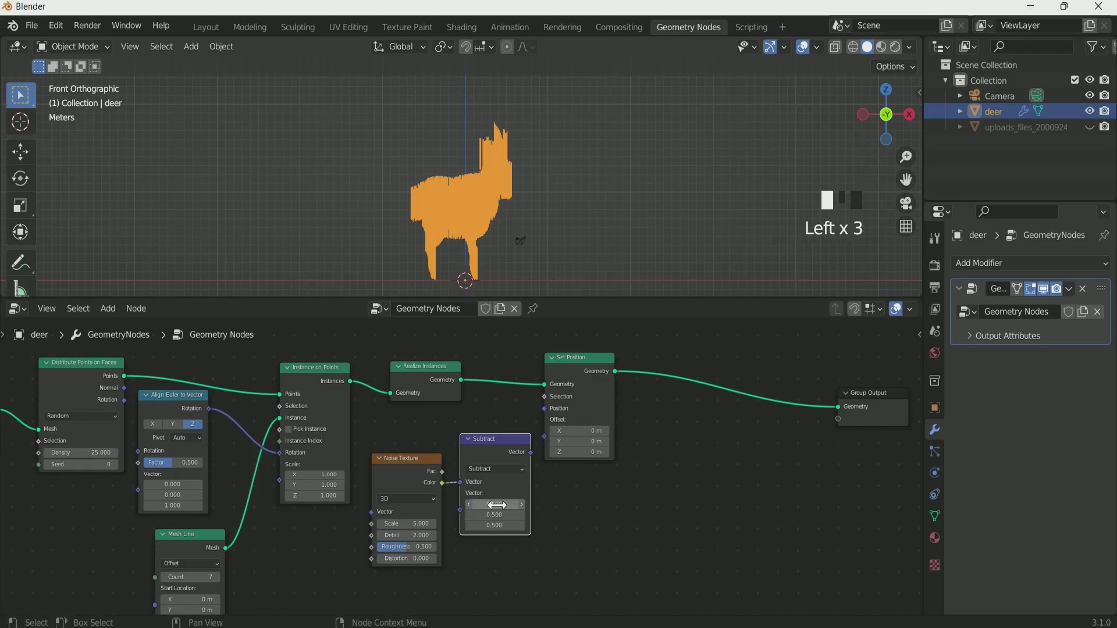
{"action": "left_click_drag", "start_coordinate": [530, 453], "coordinate": [553, 435]}
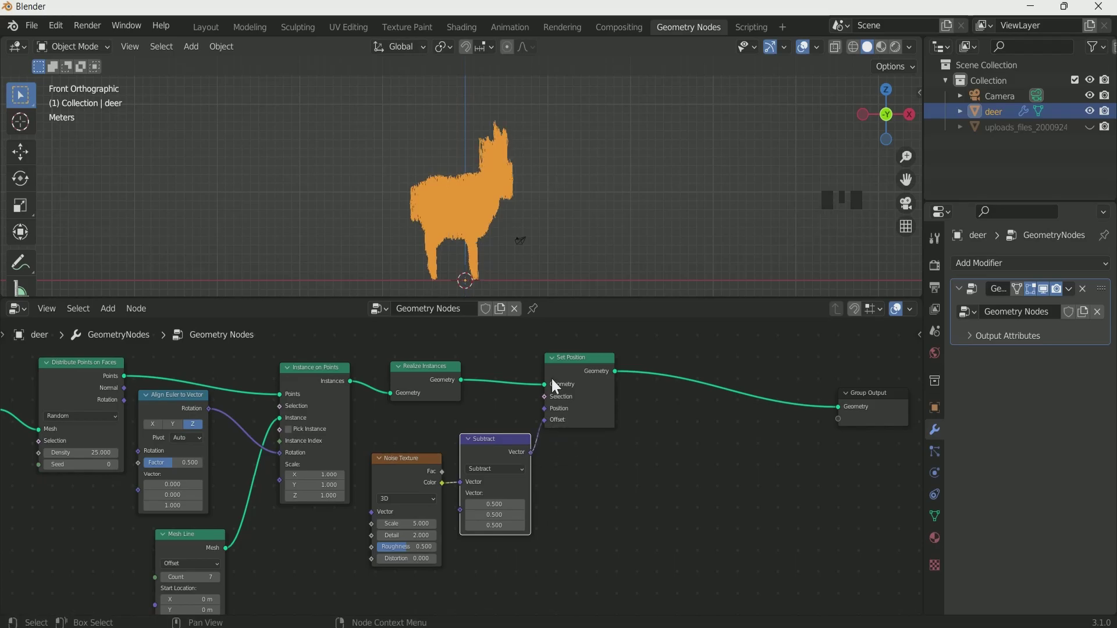
Set the Noise Texture's scale to 2.5 and its detail to 15.
{"action": "scroll", "coordinate": [553, 183], "scroll_direction": "up", "scroll_amount": 8}
{"action": "scroll", "coordinate": [511, 214], "scroll_direction": "down", "scroll_amount": 4}
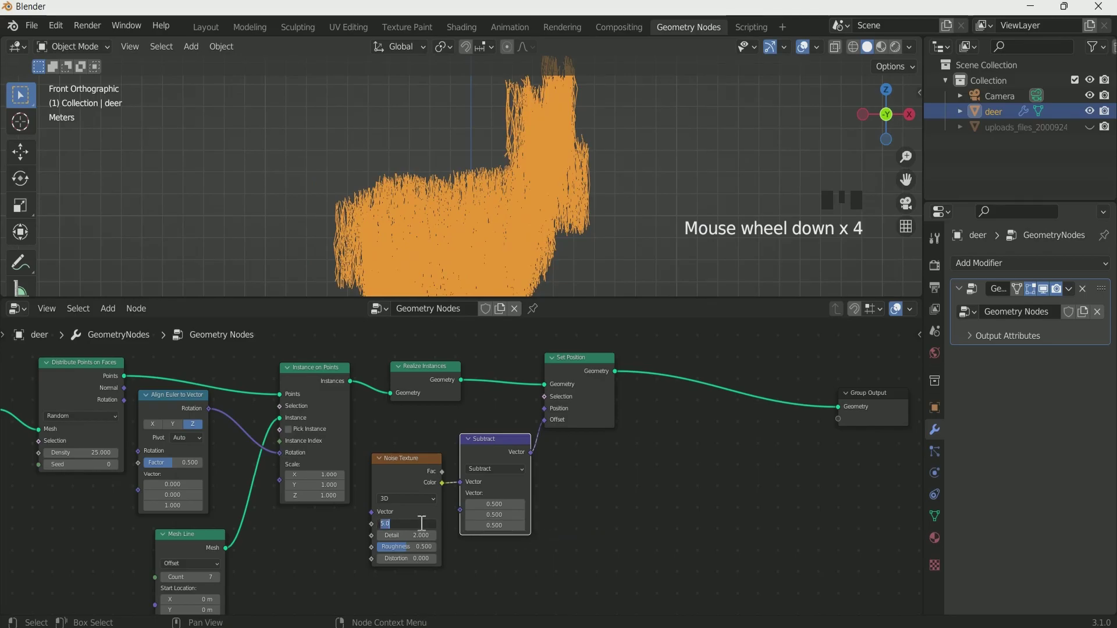
{"action": "key", "text": "Return"}
{"action": "left_click_drag", "start_coordinate": [415, 535], "coordinate": [482, 535]}
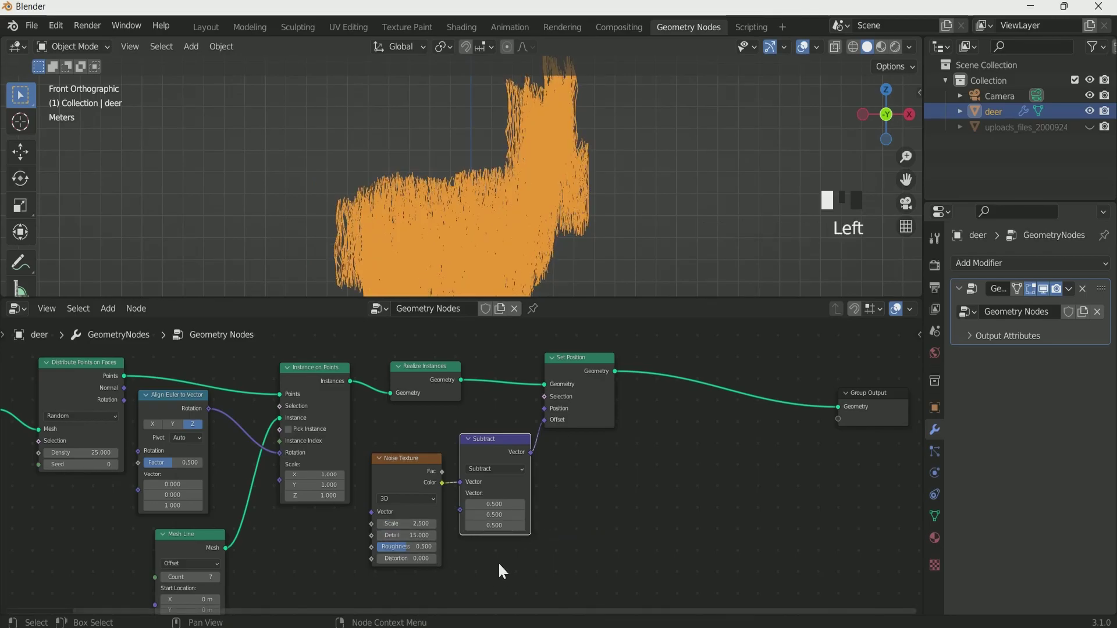
Insert a Separate Geometry node between Set Position and Group Output.
{"action": "scroll", "coordinate": [672, 452], "scroll_direction": "down", "scroll_amount": 3}
{"action": "middle_click_drag", "start_coordinate": [672, 452], "coordinate": [529, 474]}
{"action": "scroll", "coordinate": [530, 473], "scroll_direction": "up", "scroll_amount": 3}
{"action": "key", "text": "shift+a"}
{"action": "left_click", "coordinate": [488, 306]}
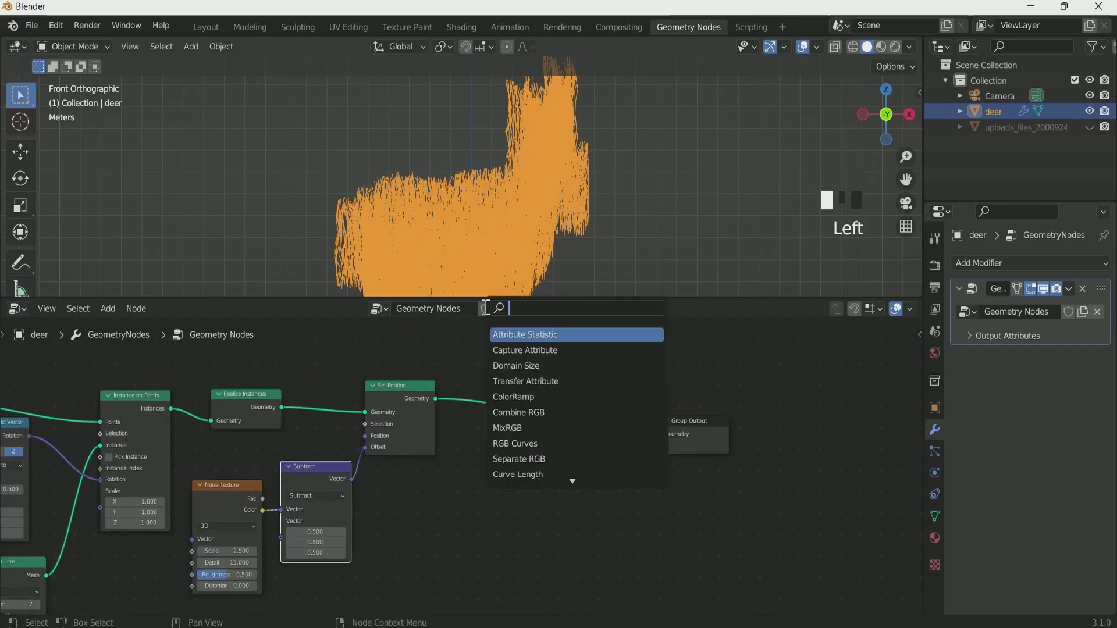
{"action": "type", "text": "sep"}
{"action": "left_click", "coordinate": [577, 365]}
{"action": "left_click", "coordinate": [569, 429]}
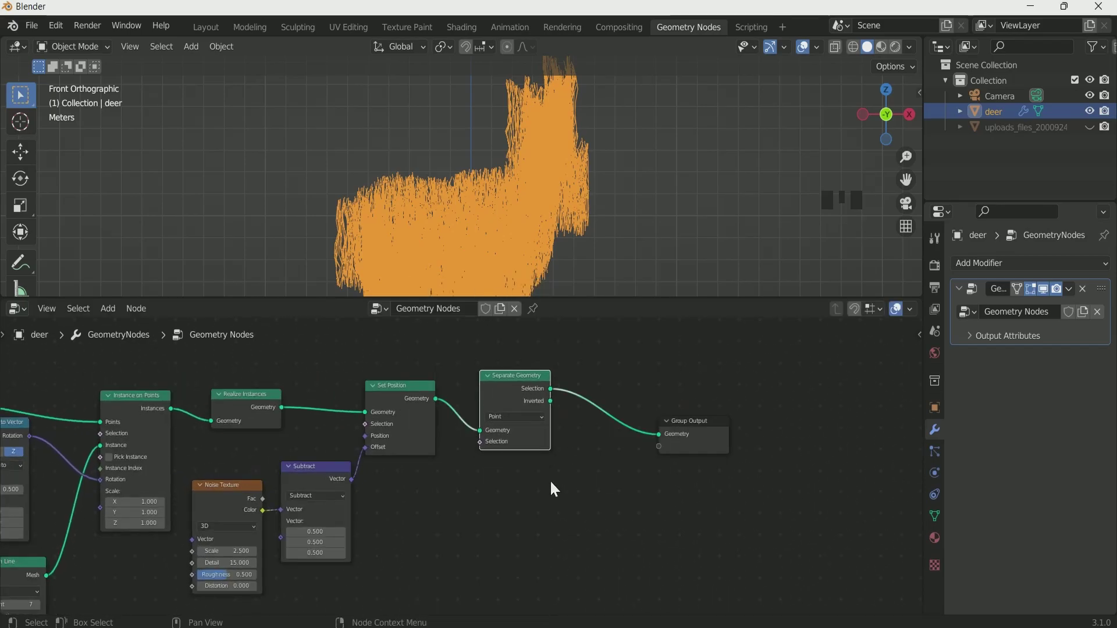
Add a Raycast node and connect its Is Hit output to the Selection input of Separate Geometry.
{"action": "scroll", "coordinate": [549, 479], "scroll_direction": "up", "scroll_amount": 2}
{"action": "middle_click_drag", "start_coordinate": [524, 526], "coordinate": [538, 504]}
{"action": "key", "text": "shift+a"}
{"action": "type", "text": "ray"}
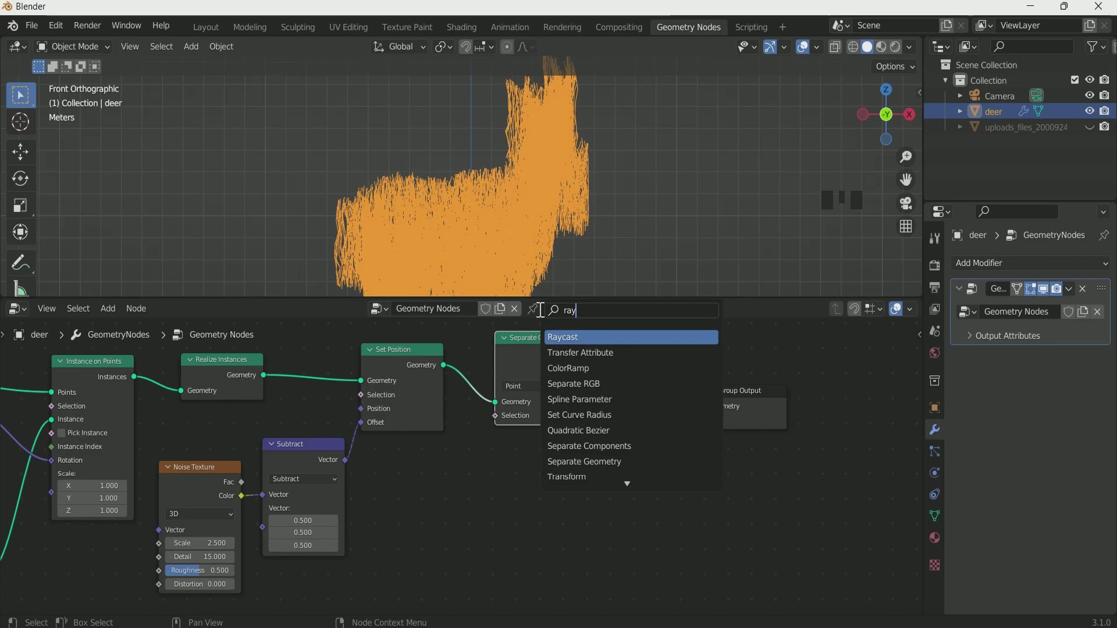
{"action": "key", "text": "Return"}
{"action": "left_click", "coordinate": [497, 499]}
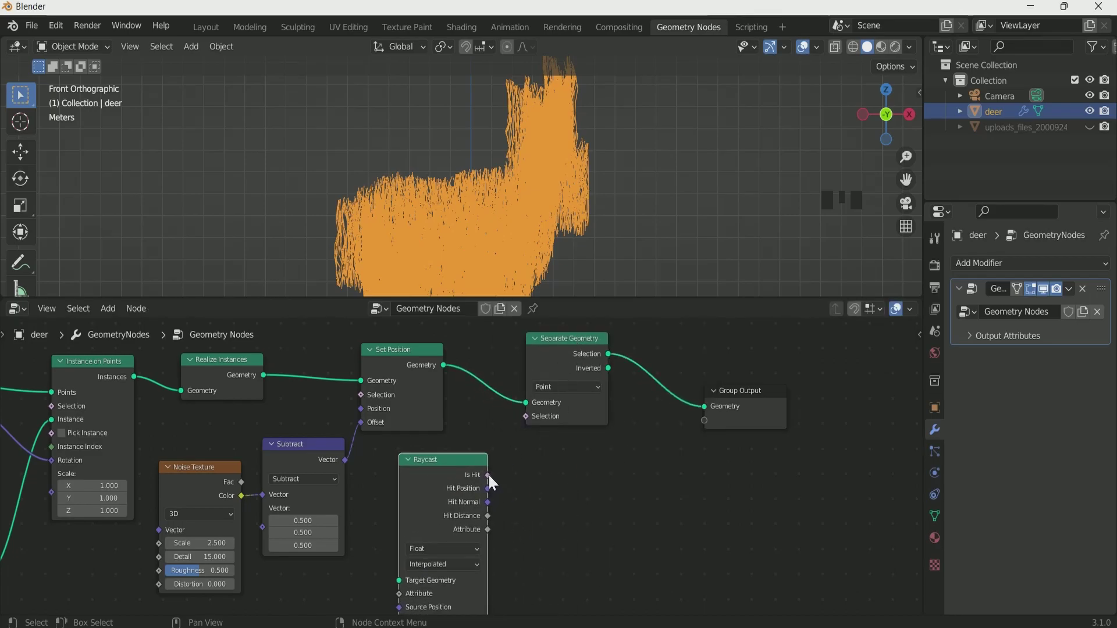
{"action": "left_click_drag", "start_coordinate": [488, 475], "coordinate": [528, 418]}
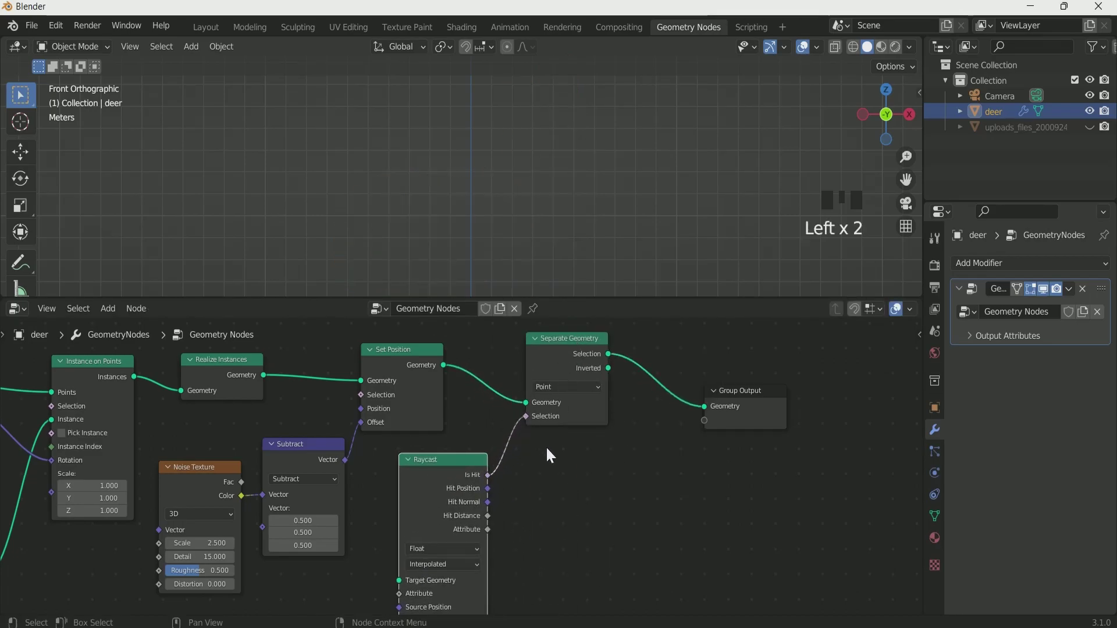
Connect Group Input's Geometry to the Raycast node's Target Geometry and check the deer from an angle.
{"action": "scroll", "coordinate": [511, 523], "scroll_direction": "down", "scroll_amount": 3}
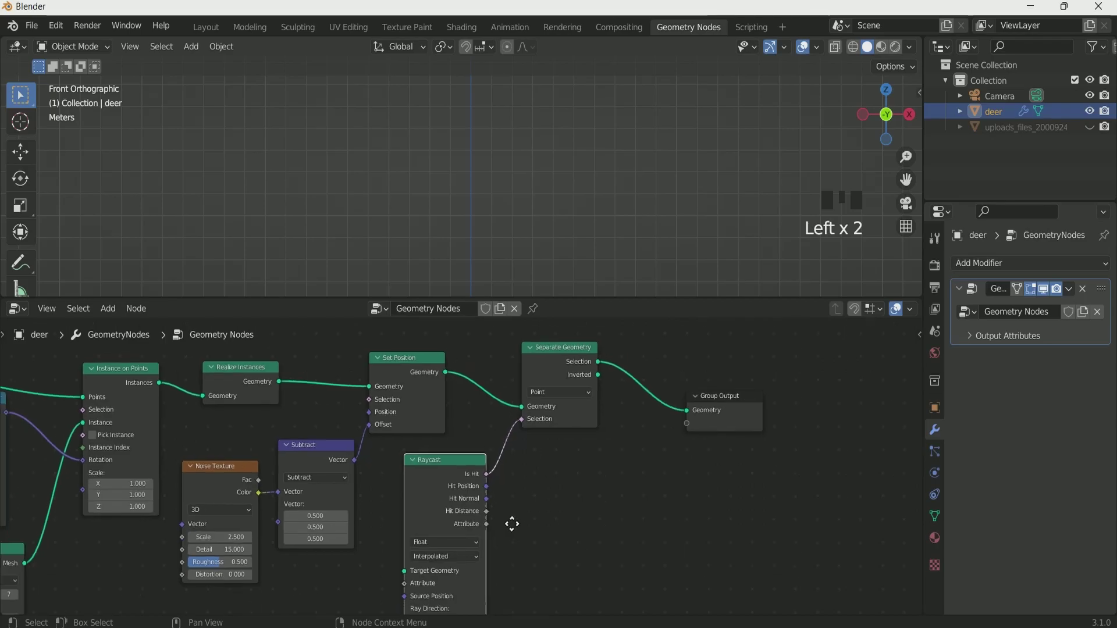
{"action": "left_click_drag", "start_coordinate": [64, 422], "coordinate": [524, 538]}
{"action": "scroll", "coordinate": [512, 194], "scroll_direction": "down", "scroll_amount": 2}
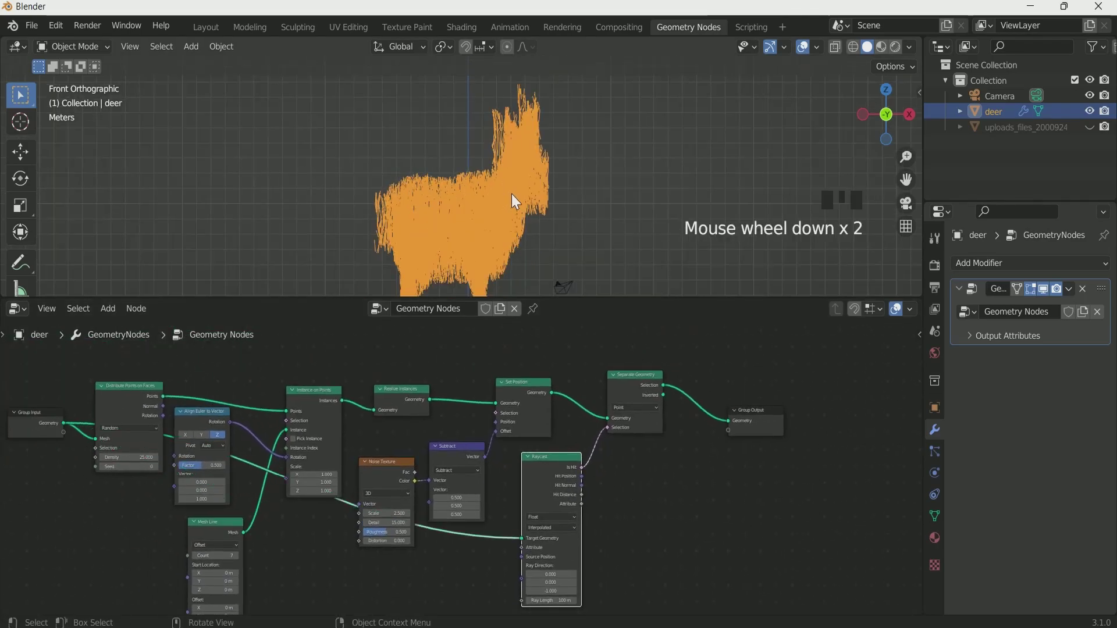
{"action": "middle_click_drag", "start_coordinate": [511, 194], "coordinate": [446, 215]}
Add a Normal node, connect it to the Raycast node's Ray Direction and inspect the deer in the viewport.
{"action": "scroll", "coordinate": [492, 582], "scroll_direction": "up", "scroll_amount": 4}
{"action": "middle_click_drag", "start_coordinate": [492, 587], "coordinate": [459, 487]}
{"action": "key", "text": "shift+a"}
{"action": "left_click", "coordinate": [428, 308]}
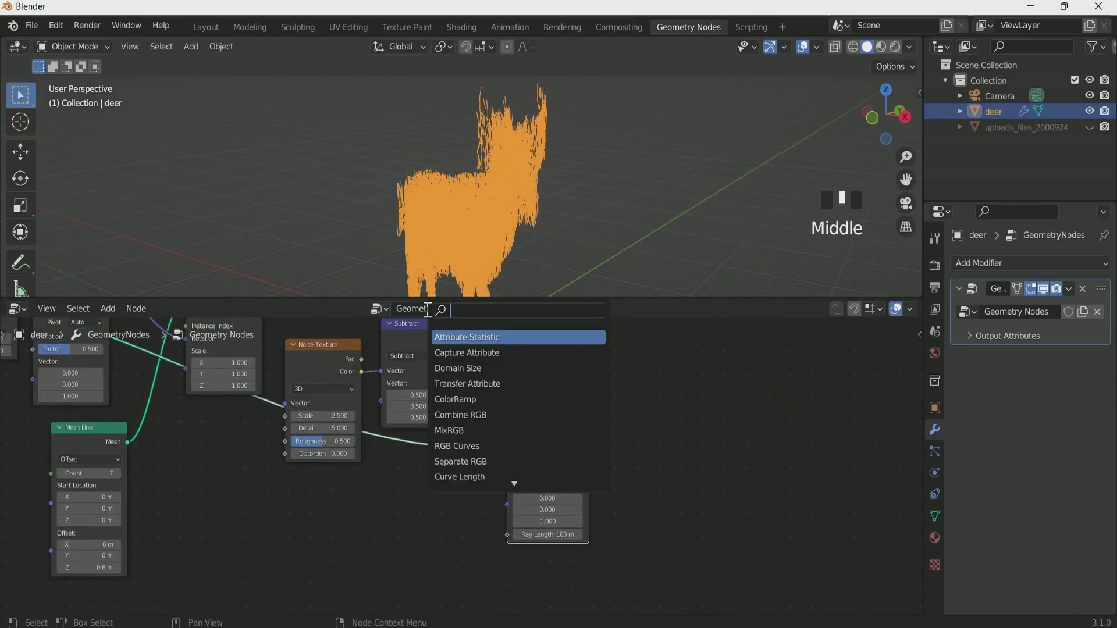
{"action": "type", "text": "nor"}
{"action": "left_click", "coordinate": [456, 339]}
{"action": "left_click", "coordinate": [446, 533]}
{"action": "left_click_drag", "start_coordinate": [467, 528], "coordinate": [508, 505]}
{"action": "scroll", "coordinate": [583, 246], "scroll_direction": "up", "scroll_amount": 2}
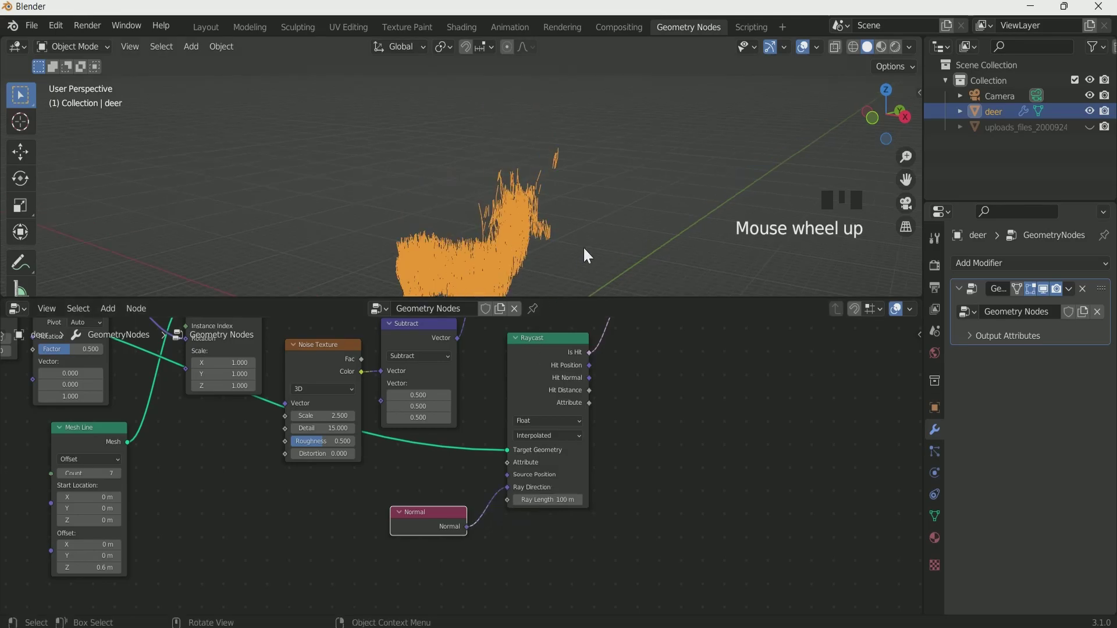
{"action": "middle_click_drag", "start_coordinate": [582, 246], "coordinate": [658, 235]}
{"action": "scroll", "coordinate": [658, 235], "scroll_direction": "down", "scroll_amount": 3}
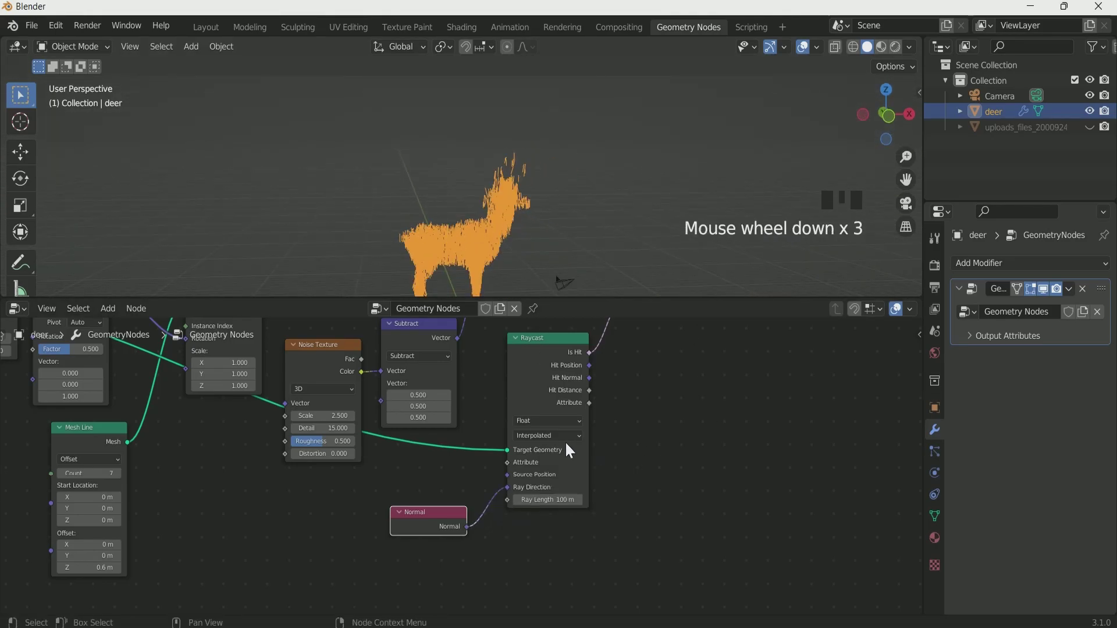
Switch the Mesh Line to End Points mode and set the Z scale of Instance on Points to -1.
{"action": "scroll", "coordinate": [564, 441], "scroll_direction": "down", "scroll_amount": 1}
{"action": "middle_click_drag", "start_coordinate": [157, 523], "coordinate": [476, 547]}
{"action": "scroll", "coordinate": [436, 491], "scroll_direction": "up", "scroll_amount": 3}
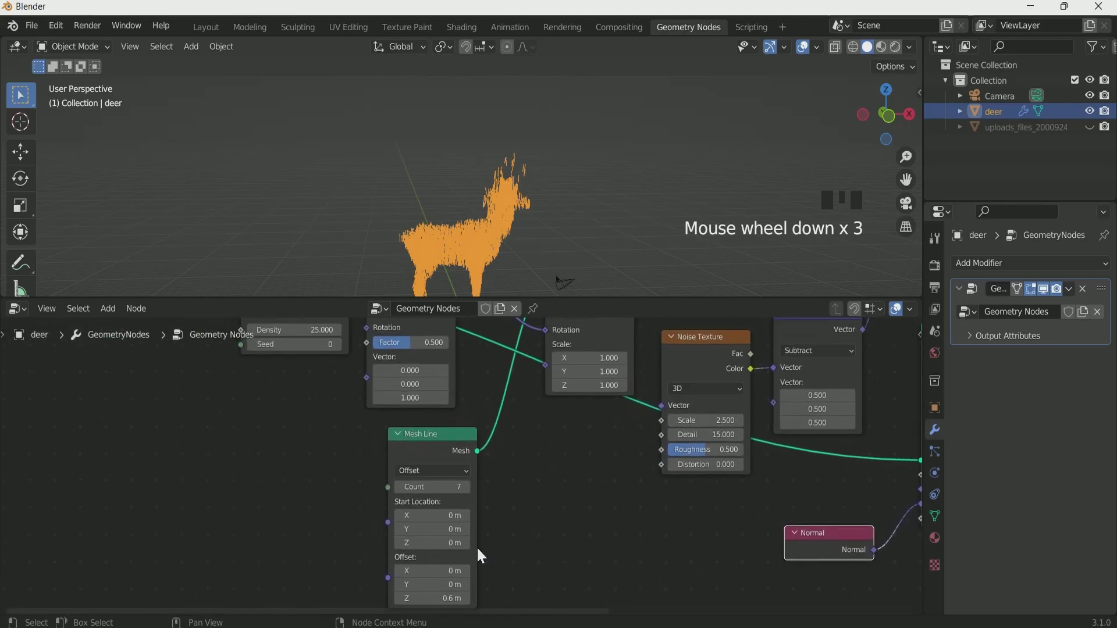
{"action": "left_click", "coordinate": [446, 475]}
{"action": "left_click", "coordinate": [445, 500]}
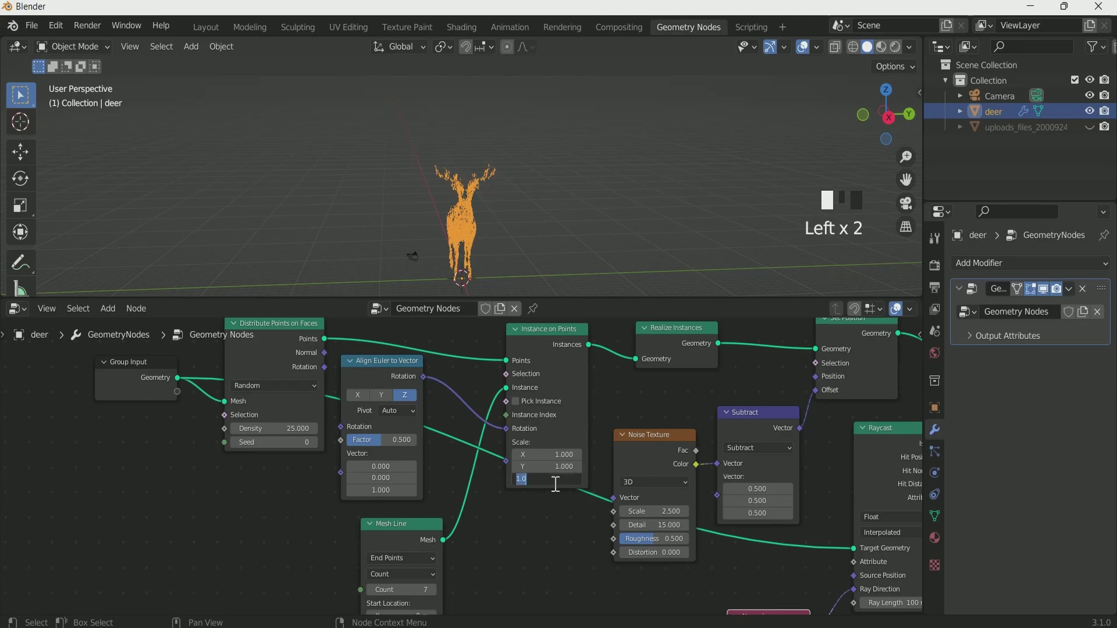
{"action": "left_click", "coordinate": [525, 238]}
{"action": "scroll", "coordinate": [525, 235], "scroll_direction": "up", "scroll_amount": 2}
{"action": "middle_click_drag", "start_coordinate": [524, 235], "coordinate": [553, 263]}
{"action": "scroll", "coordinate": [596, 249], "scroll_direction": "up", "scroll_amount": 4}
{"action": "middle_click_drag", "start_coordinate": [276, 528], "coordinate": [312, 517]}
{"action": "scroll", "coordinate": [273, 490], "scroll_direction": "down", "scroll_amount": 1}
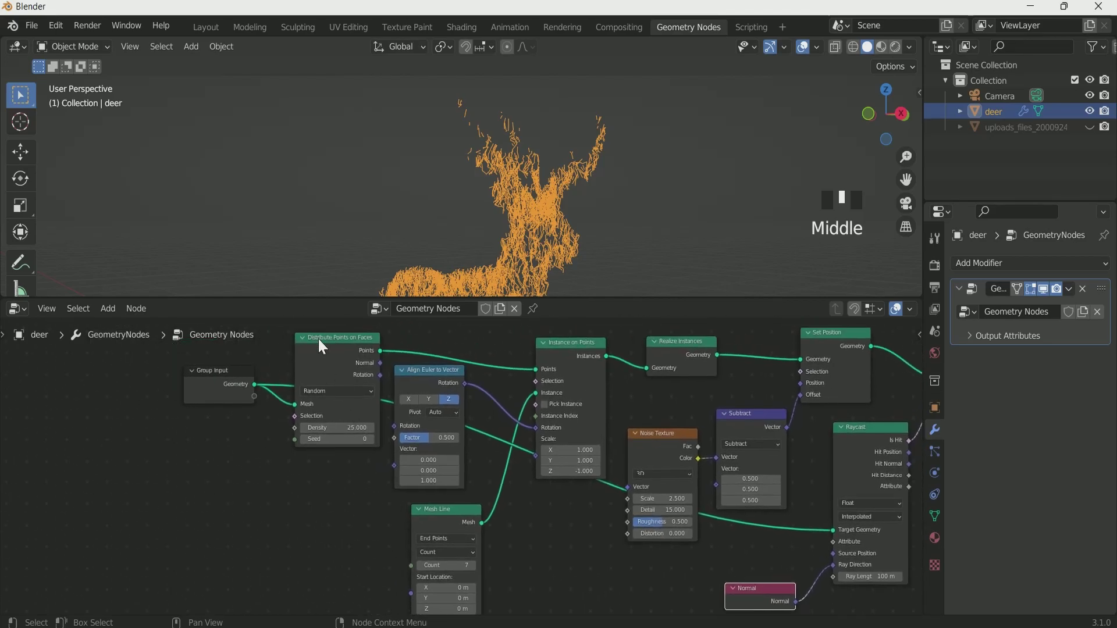
Move Group Output farther away and insert a Mesh to Curve node between Separate Geometry and Group Output.
{"action": "left_click_drag", "start_coordinate": [335, 353], "coordinate": [394, 465]}
{"action": "middle_click_drag", "start_coordinate": [458, 280], "coordinate": [506, 247]}
{"action": "scroll", "coordinate": [551, 552], "scroll_direction": "down", "scroll_amount": 1}
{"action": "middle_click_drag", "start_coordinate": [551, 552], "coordinate": [372, 499]}
{"action": "scroll", "coordinate": [446, 529], "scroll_direction": "down", "scroll_amount": 1}
{"action": "middle_click_drag", "start_coordinate": [756, 436], "coordinate": [408, 490]}
{"action": "left_click_drag", "start_coordinate": [499, 381], "coordinate": [809, 357]}
{"action": "key", "text": "shift+a"}
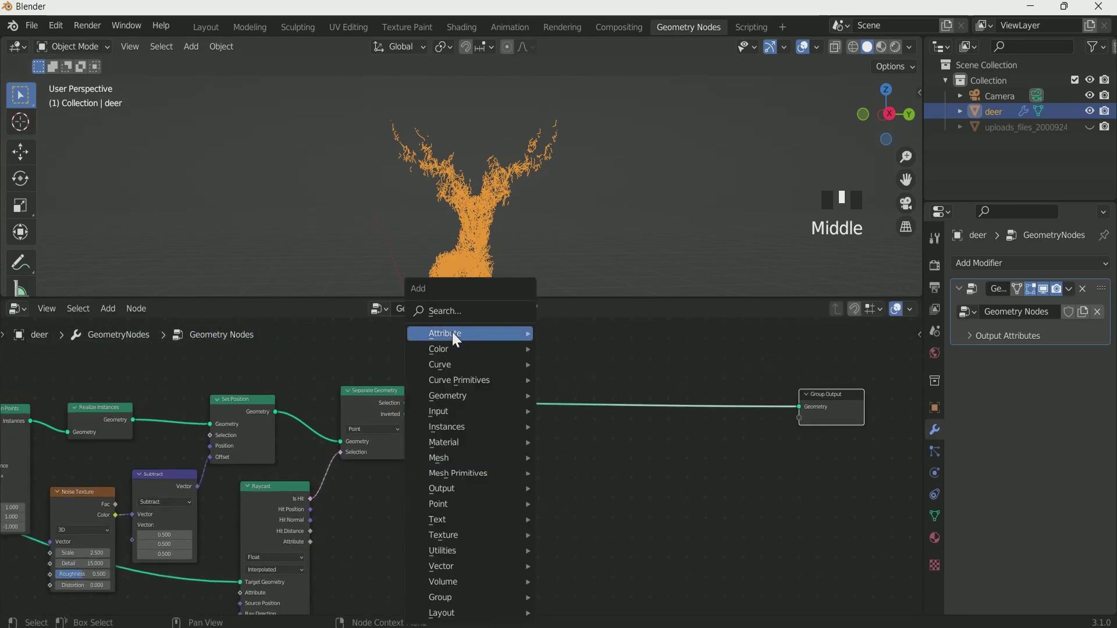
{"action": "left_click", "coordinate": [474, 310]}
{"action": "type", "text": "mes"}
{"action": "left_click", "coordinate": [556, 448]}
{"action": "left_click", "coordinate": [474, 406]}
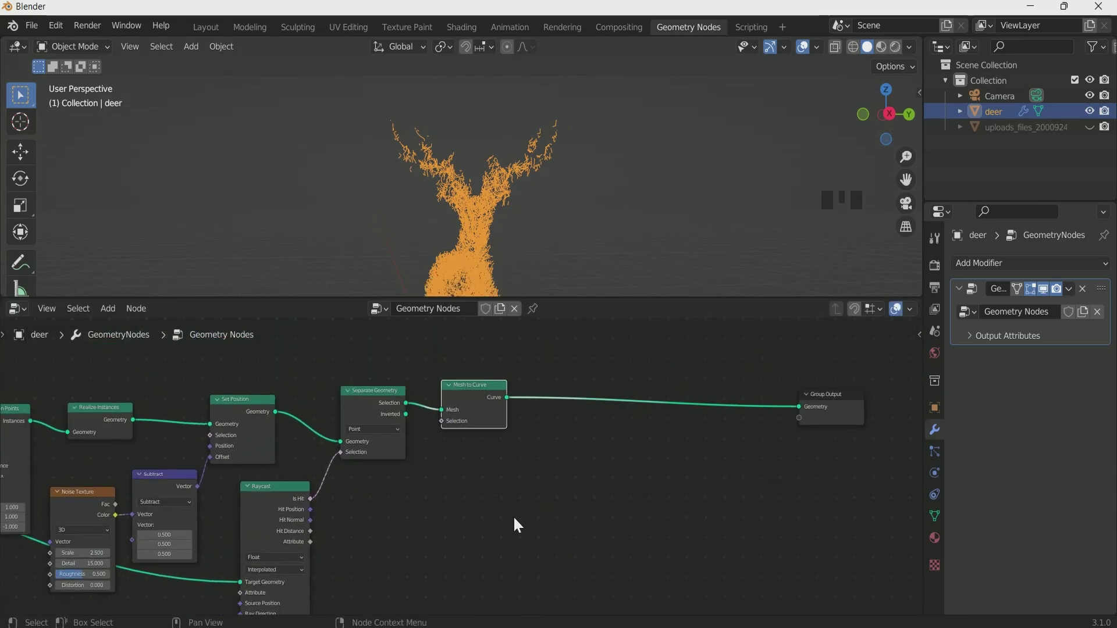
Insert a Set Spline Type node after Mesh to Curve and set its spline type to Bezier.
{"action": "key", "text": "shift+a"}
{"action": "left_click", "coordinate": [500, 310]}
{"action": "type", "text": "set"}
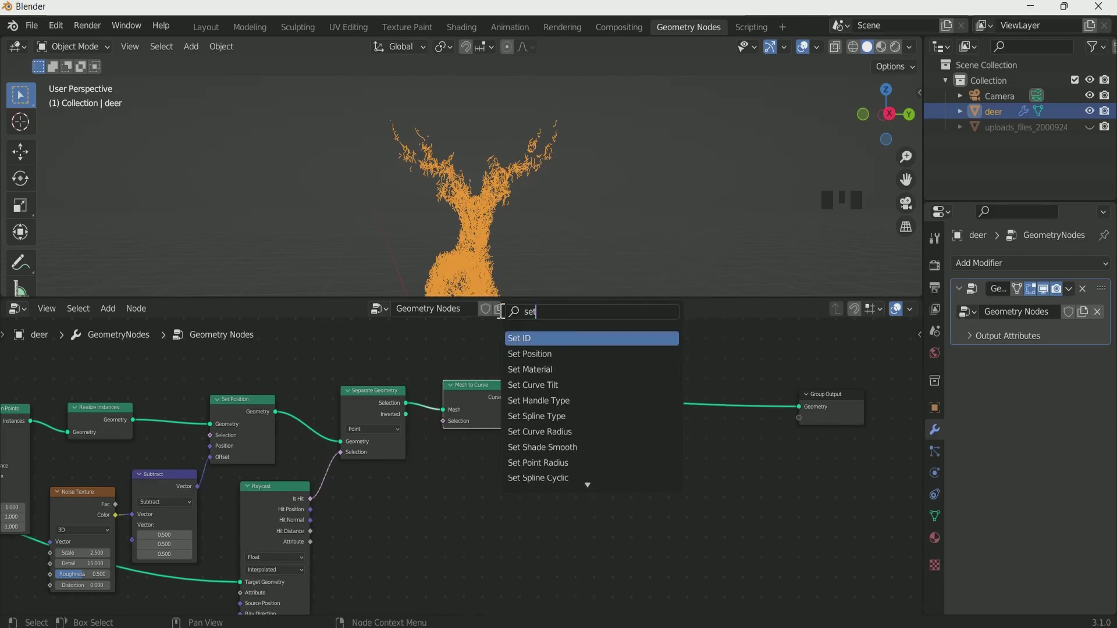
{"action": "type", "text": " s"}
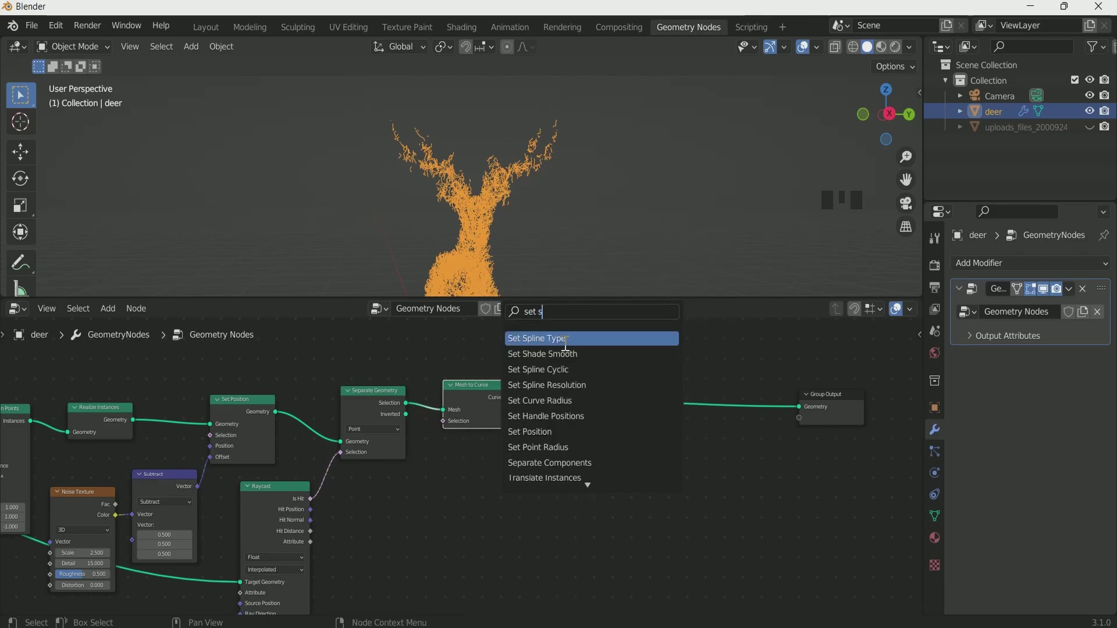
{"action": "left_click", "coordinate": [564, 339]}
{"action": "left_click", "coordinate": [595, 405]}
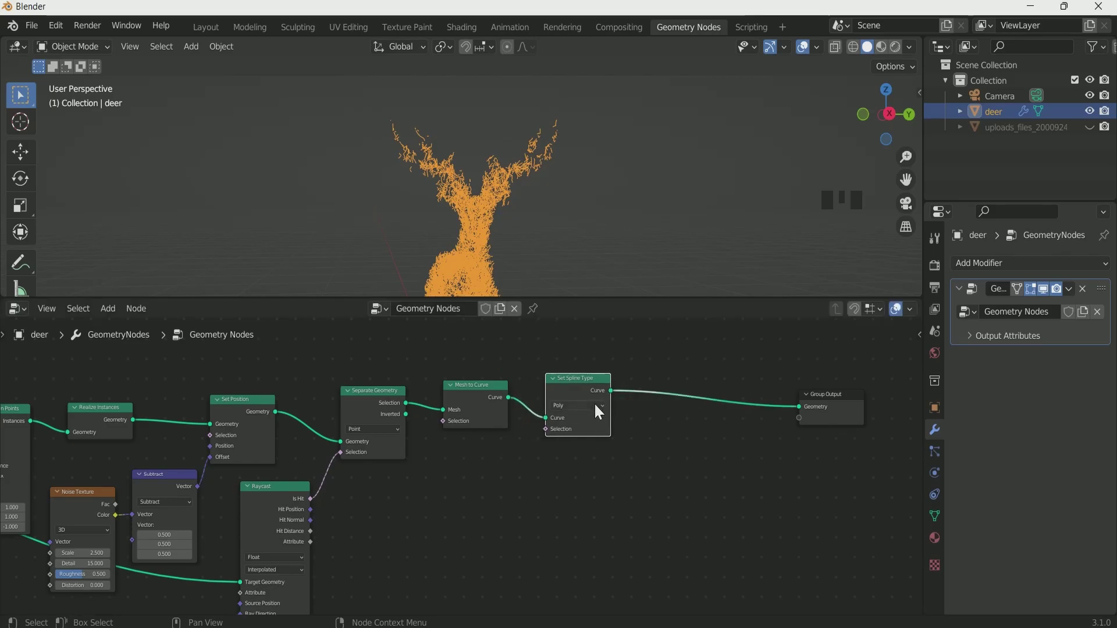
{"action": "left_click", "coordinate": [588, 416]}
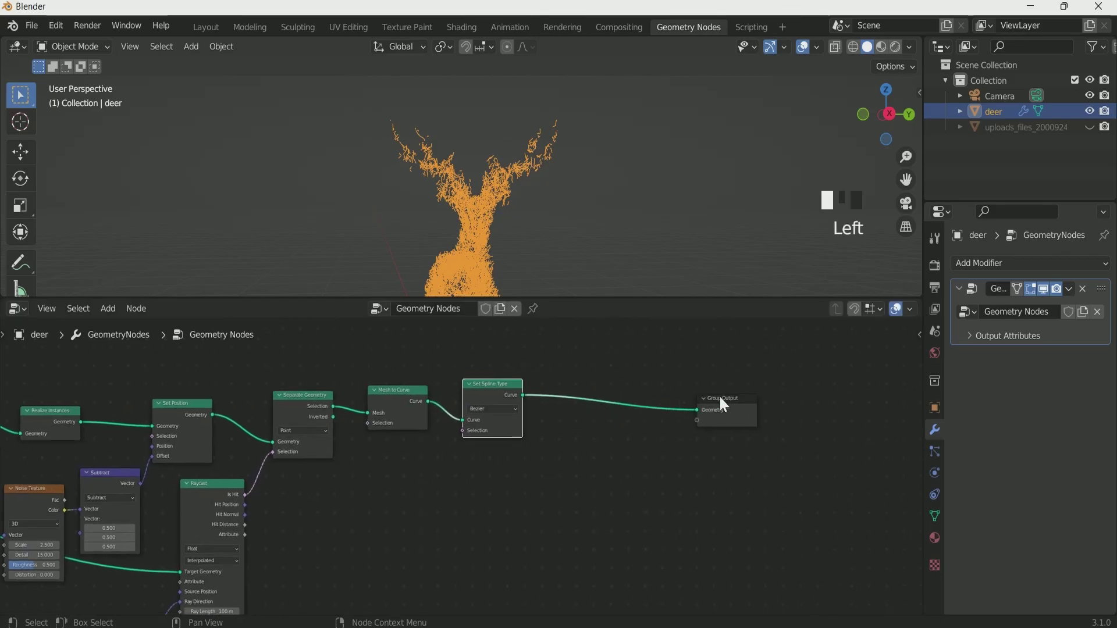
Move Group Output farther away and insert two consecutive Set Handle Positions nodes after Set Spline Type.
{"action": "left_click_drag", "start_coordinate": [723, 404], "coordinate": [844, 399]}
{"action": "key", "text": "shift+a"}
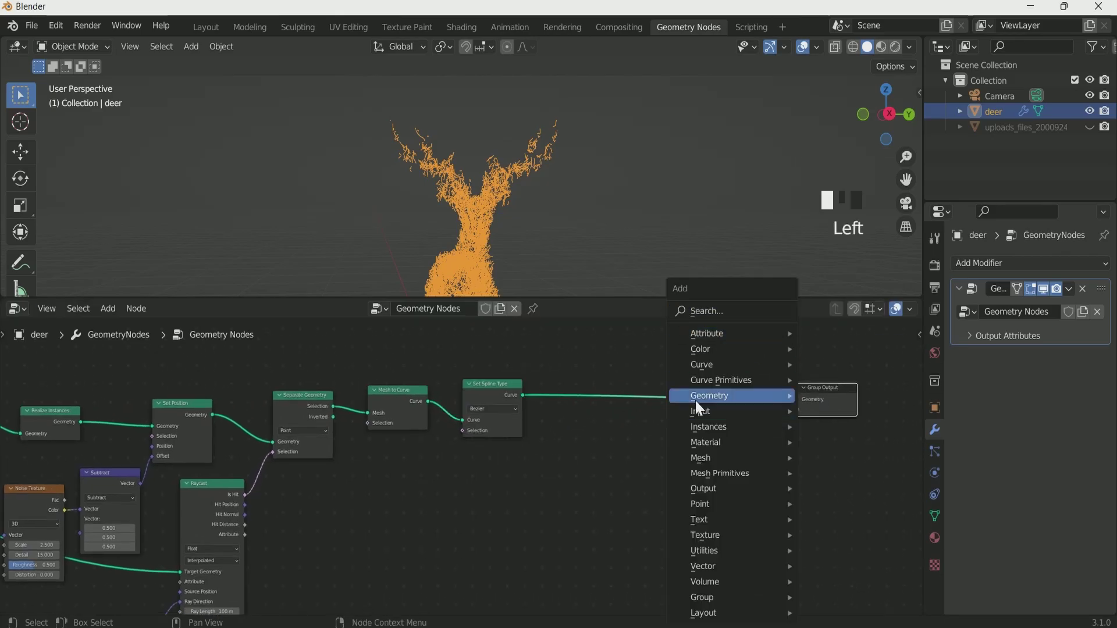
{"action": "key", "text": "shift+a"}
{"action": "type", "text": "setb"}
{"action": "key", "text": "BackSpace"}
{"action": "type", "text": "ha"}
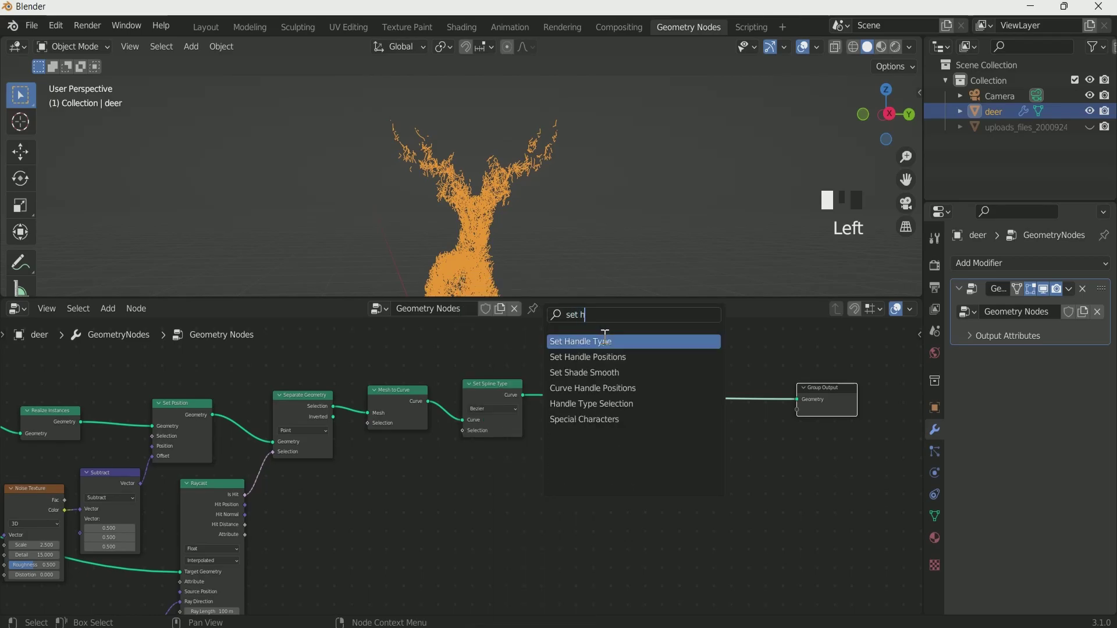
{"action": "left_click", "coordinate": [615, 356]}
{"action": "left_click", "coordinate": [635, 406]}
{"action": "key", "text": "shift+d"}
{"action": "left_click", "coordinate": [677, 370]}
{"action": "scroll", "coordinate": [484, 486], "scroll_direction": "up", "scroll_amount": 1}
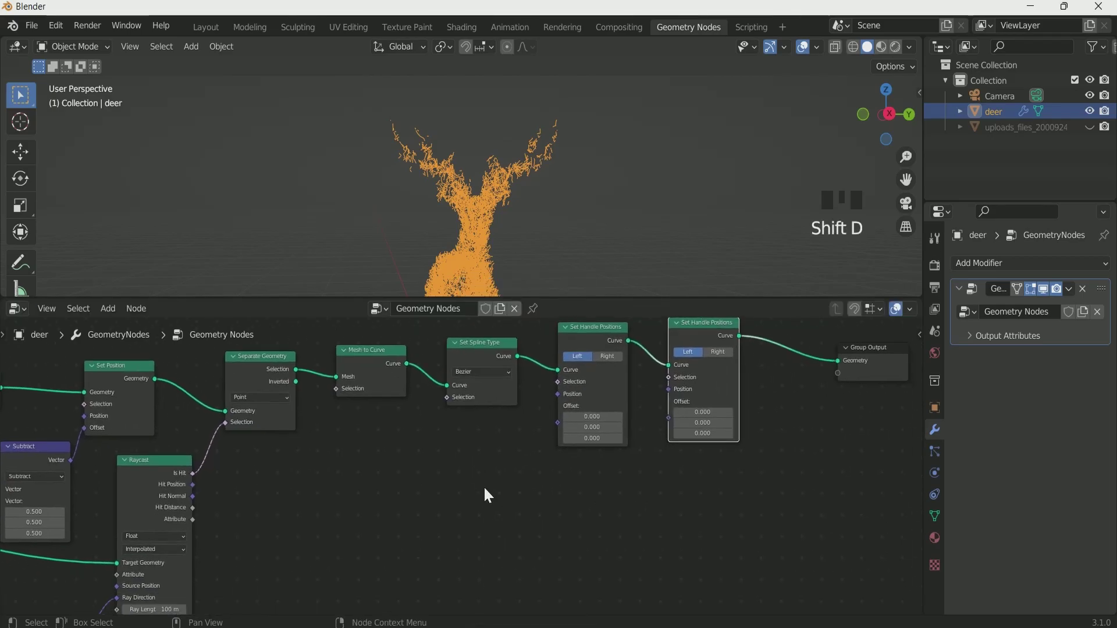
Add a Vector Math node below the Set Spline Type node and set its operation to Scale.
{"action": "key", "text": "shift+a"}
{"action": "type", "text": "vec"}
{"action": "left_click", "coordinate": [532, 356]}
{"action": "left_click", "coordinate": [544, 517]}
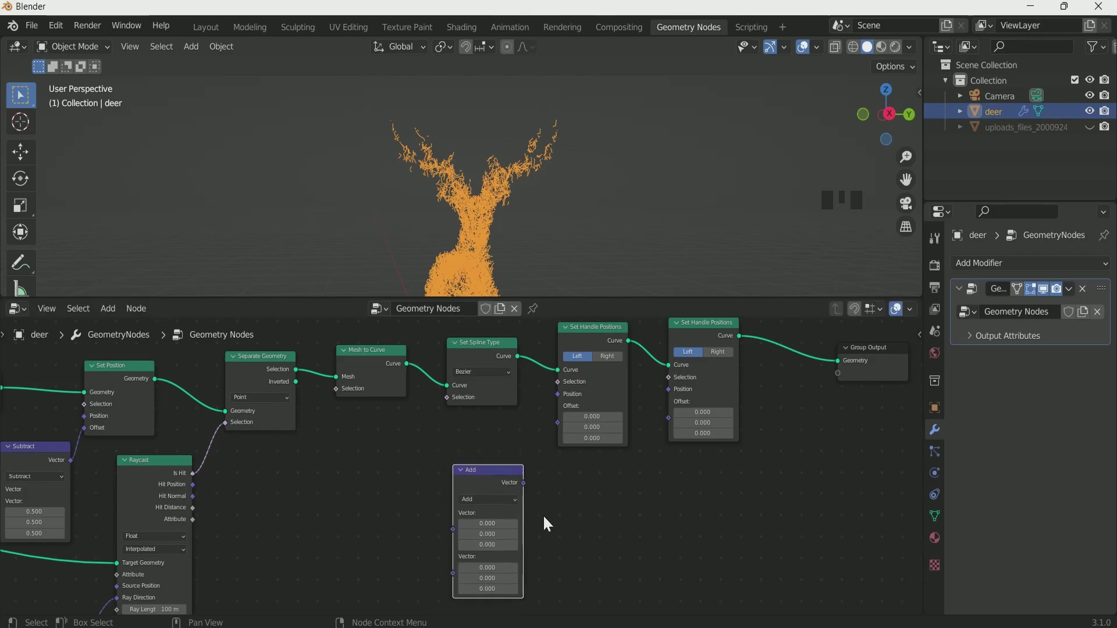
{"action": "left_click", "coordinate": [488, 499]}
{"action": "left_click", "coordinate": [479, 327]}
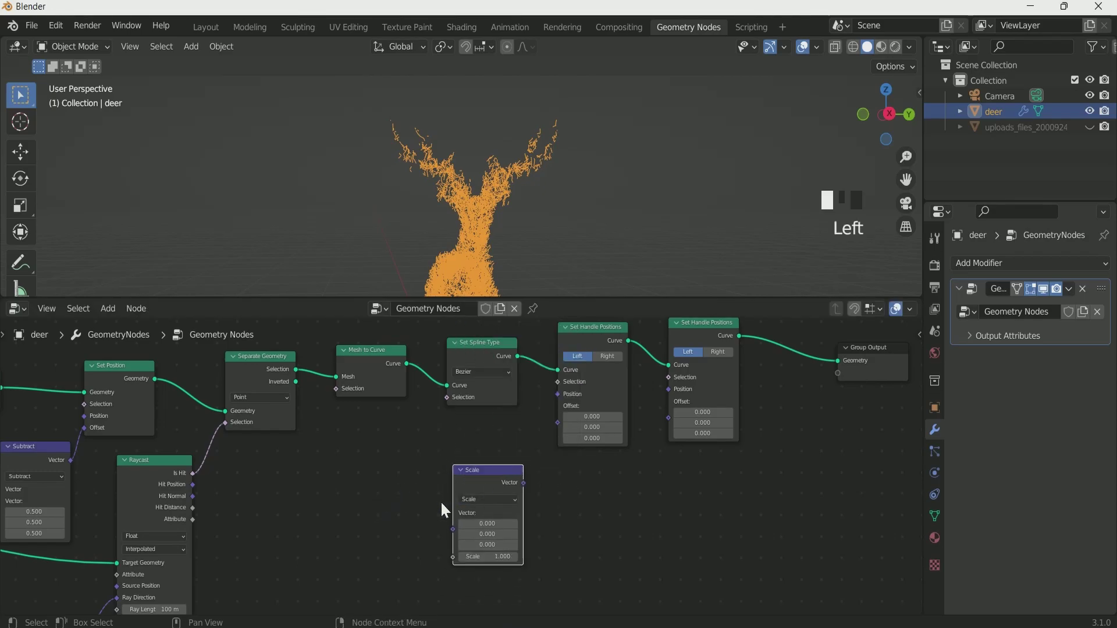
Add a Curve Tangent node, connect its Tangent to the Scale node's Vector input and set the scale factor to 0.6.
{"action": "key", "text": "shift+a"}
{"action": "type", "text": "cu"}
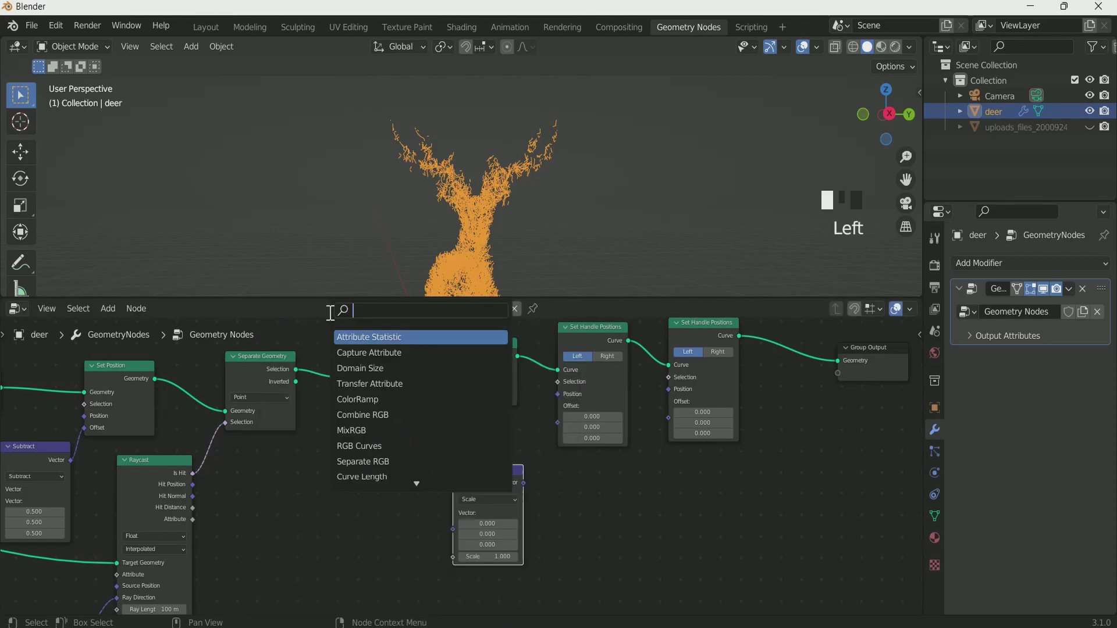
{"action": "type", "text": "rv"}
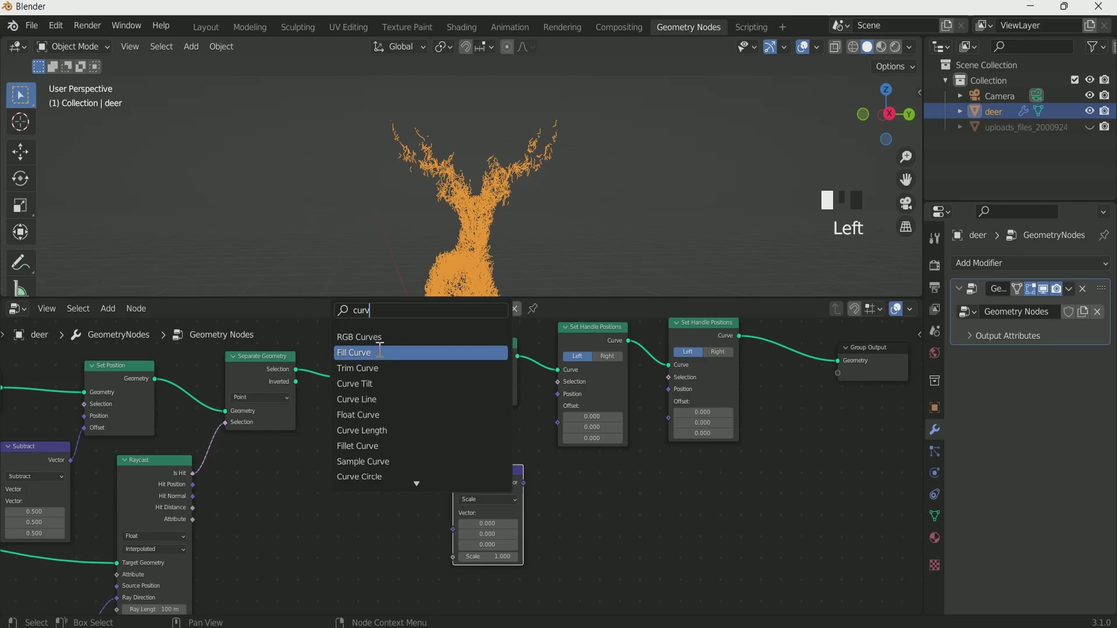
{"action": "type", "text": "e ta"}
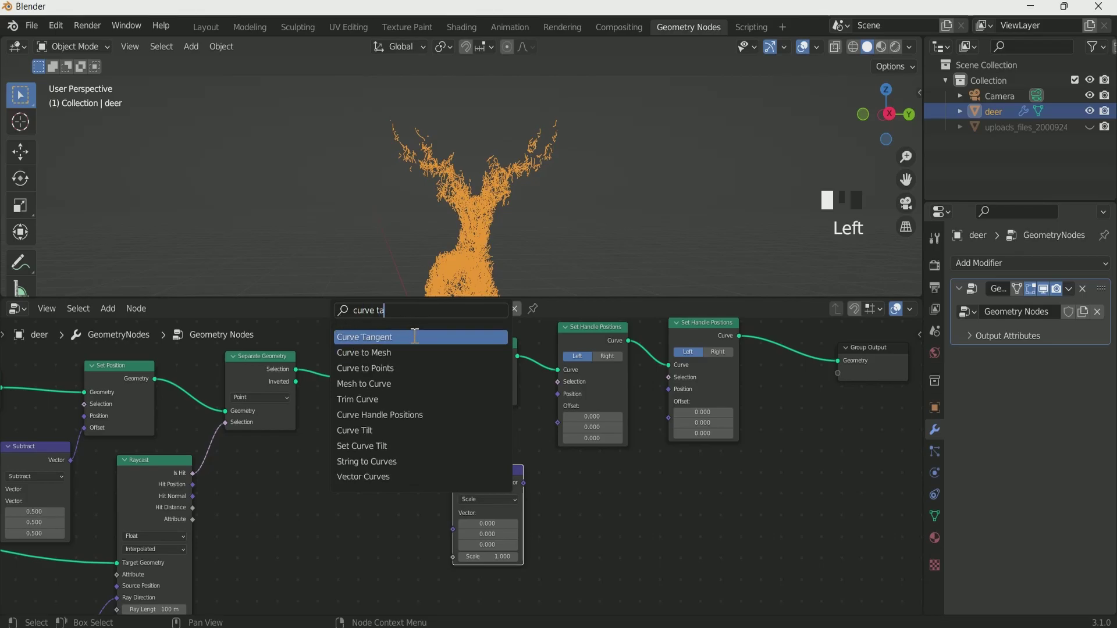
{"action": "left_click", "coordinate": [414, 336]}
{"action": "left_click", "coordinate": [437, 567]}
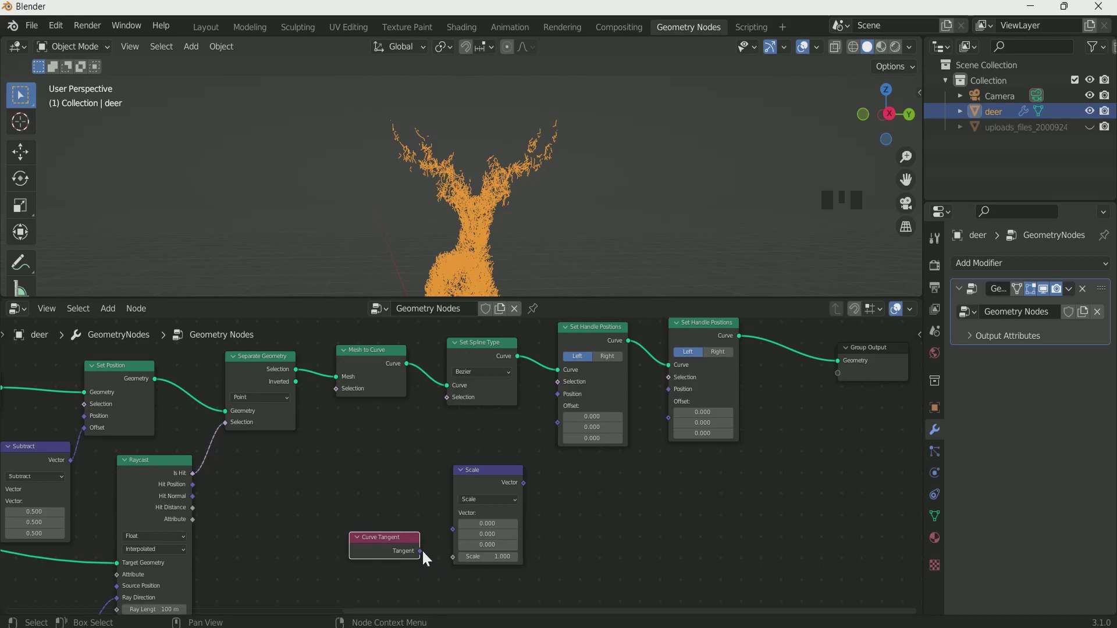
{"action": "left_click_drag", "start_coordinate": [420, 550], "coordinate": [453, 528]}
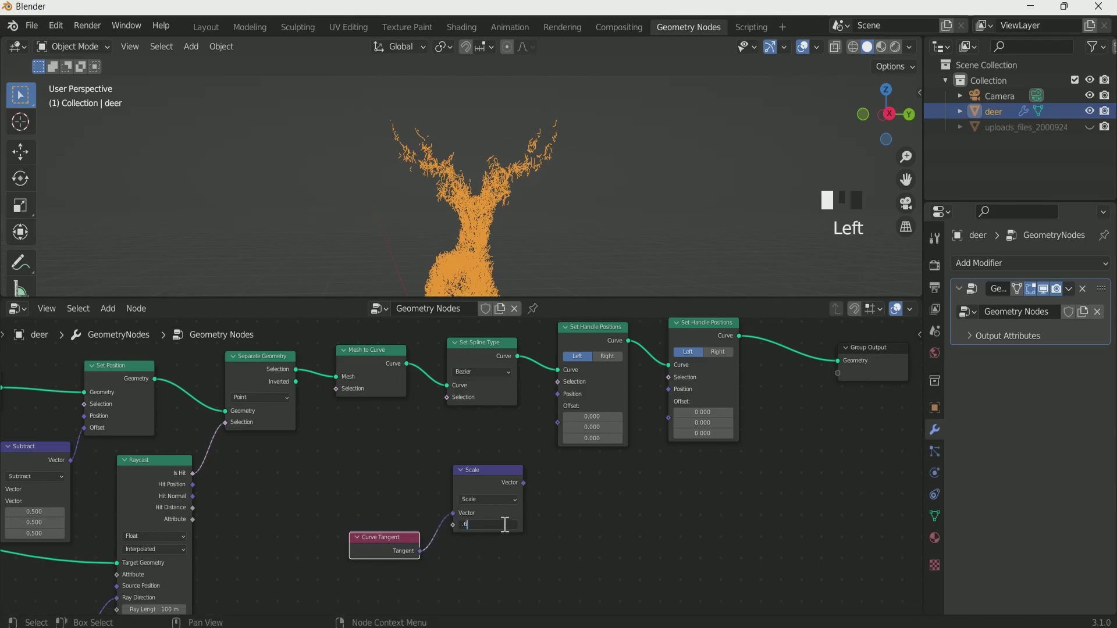
{"action": "left_click", "coordinate": [504, 524]}
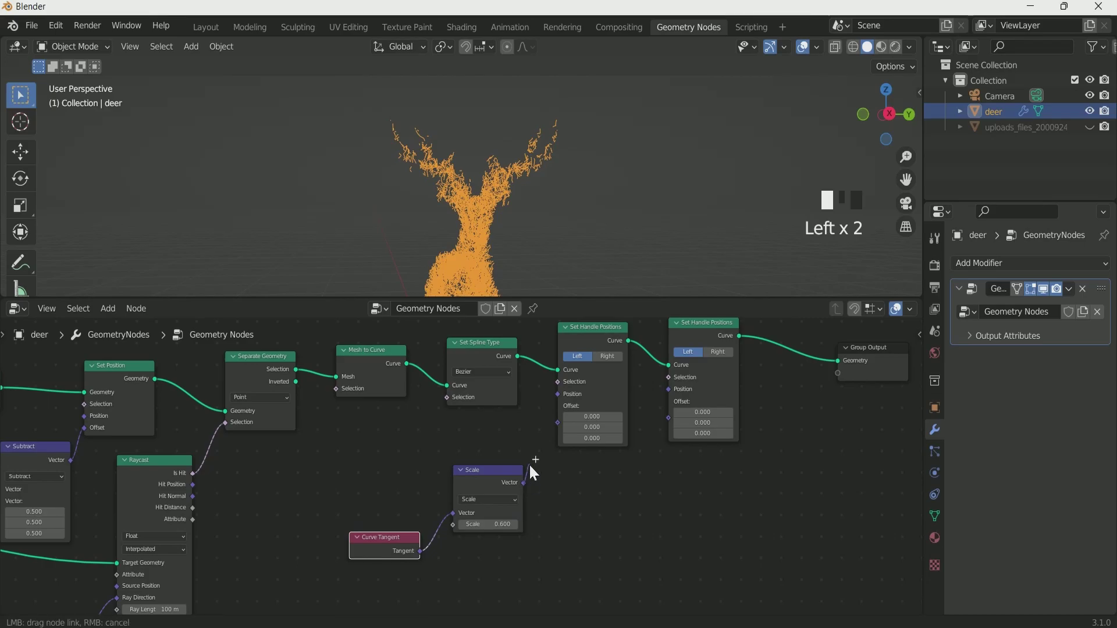
Connect the Scale node's Vector to the Offset of both Set Handle Positions nodes and switch the second one to Right.
{"action": "left_click_drag", "start_coordinate": [523, 482], "coordinate": [557, 406]}
{"action": "left_click_drag", "start_coordinate": [524, 482], "coordinate": [668, 417]}
{"action": "scroll", "coordinate": [462, 194], "scroll_direction": "down", "scroll_amount": 2}
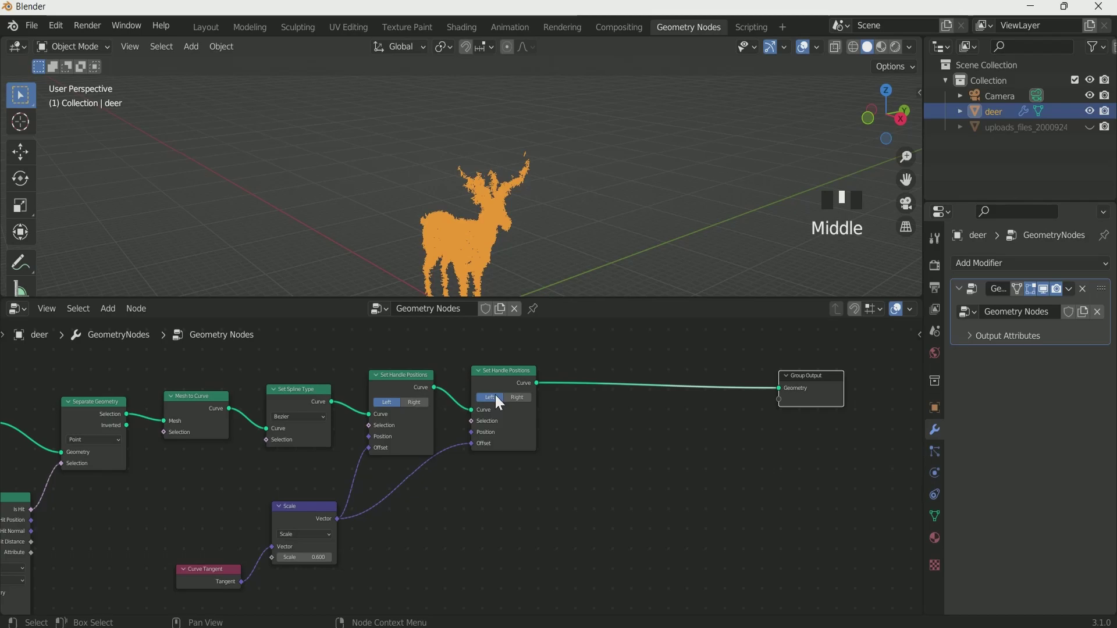
{"action": "left_click", "coordinate": [517, 397]}
{"action": "middle_click_drag", "start_coordinate": [600, 284], "coordinate": [532, 212]}
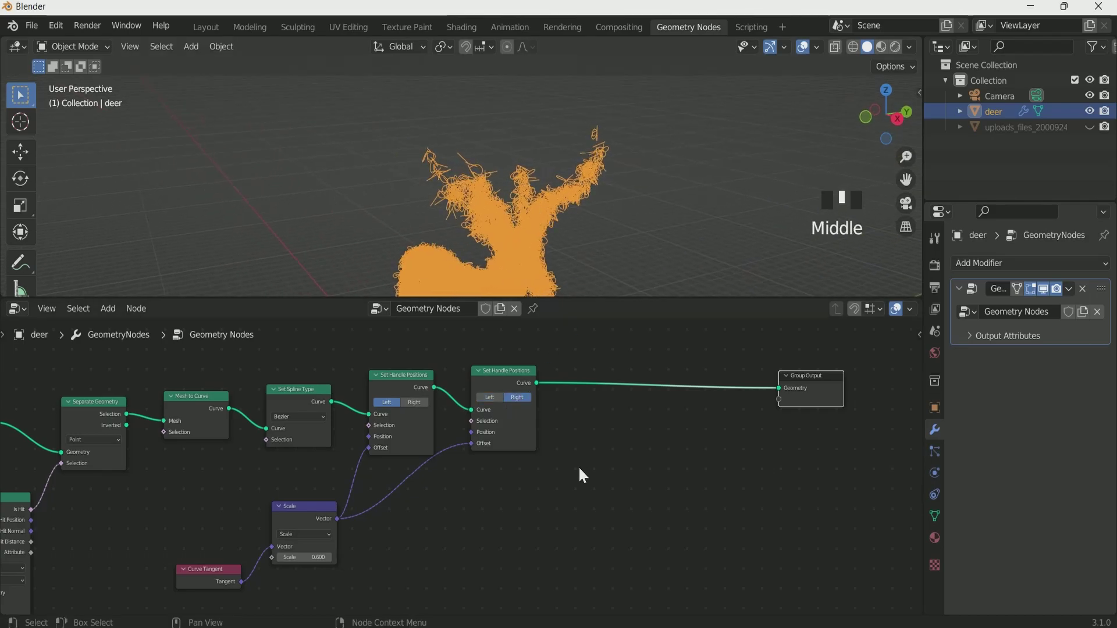
Insert a Set Curve Radius node between the second Set Handle Positions node and Group Output.
{"action": "key", "text": "shift+a"}
{"action": "left_click", "coordinate": [573, 321]}
{"action": "type", "text": "set"}
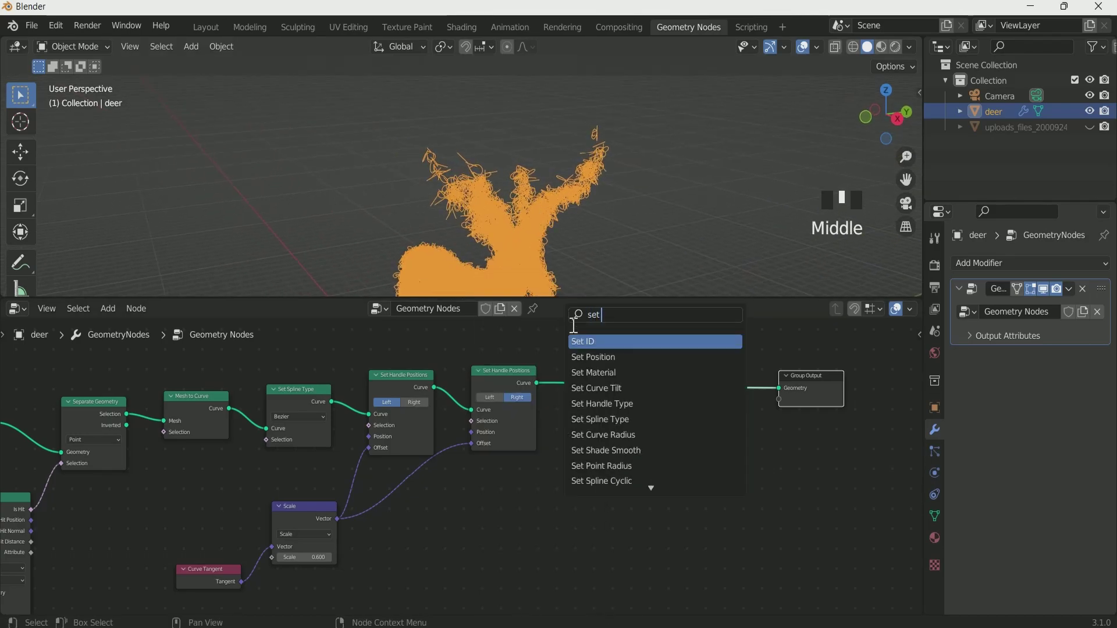
{"action": "type", "text": " cur"}
{"action": "left_click", "coordinate": [632, 358]}
{"action": "left_click", "coordinate": [634, 375]}
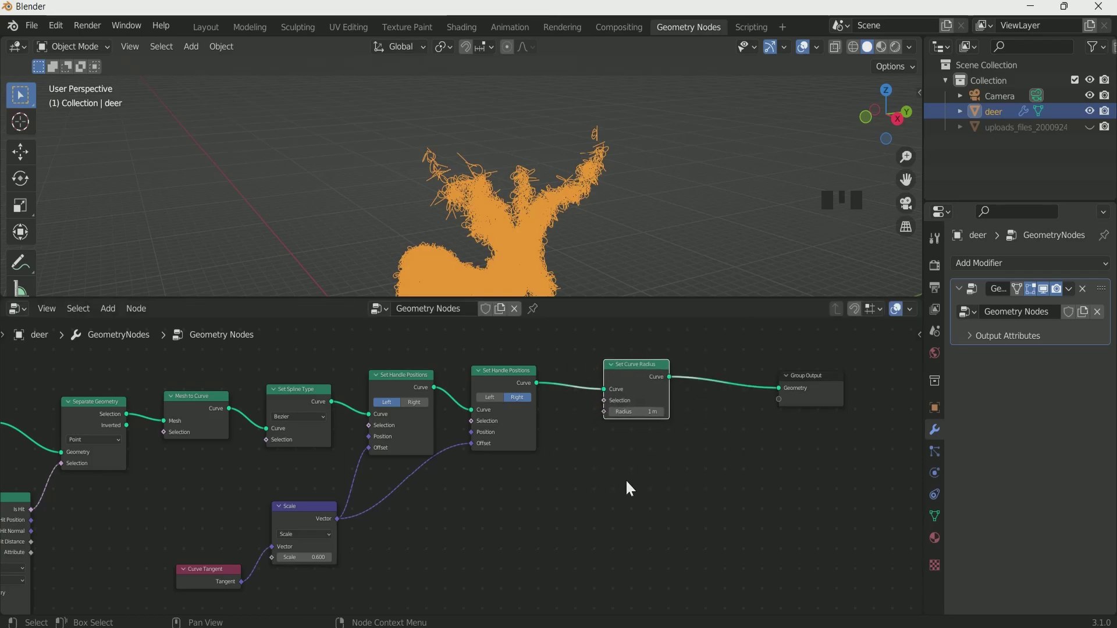
Add a Float Curve node below the Set Handle Positions nodes.
{"action": "key", "text": "shift+a"}
{"action": "left_click", "coordinate": [557, 310]}
{"action": "type", "text": "fl"}
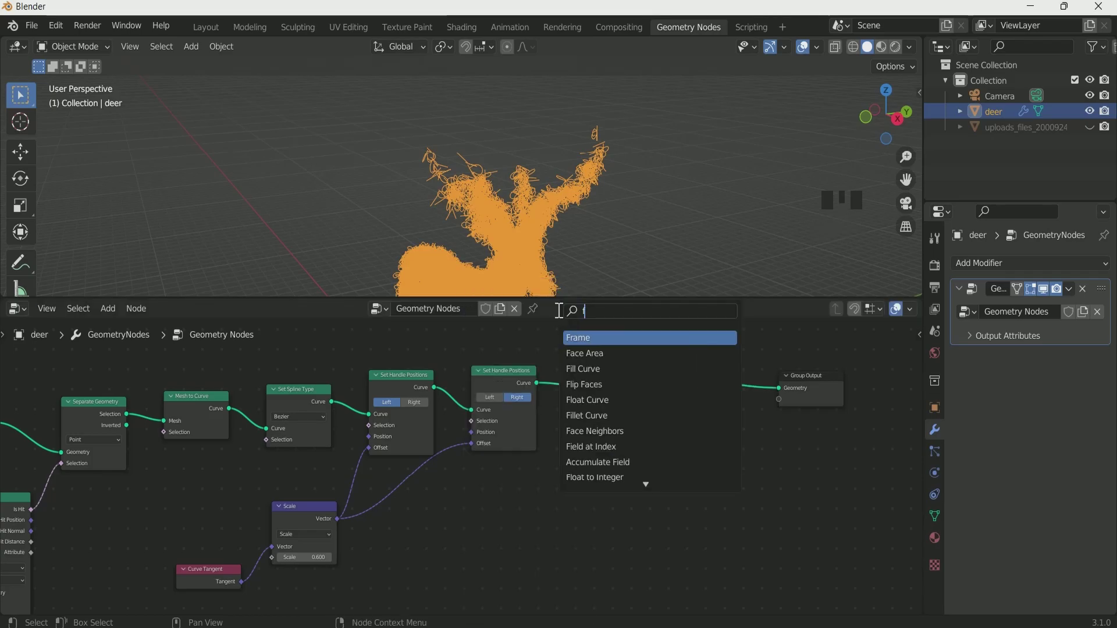
{"action": "left_click", "coordinate": [601, 357]}
{"action": "left_click", "coordinate": [531, 498]}
Add a Spline Parameter node, connect its Factor to the Float Curve's Value and the Float Curve's output to Set Curve Radius's Radius.
{"action": "key", "text": "shift+a"}
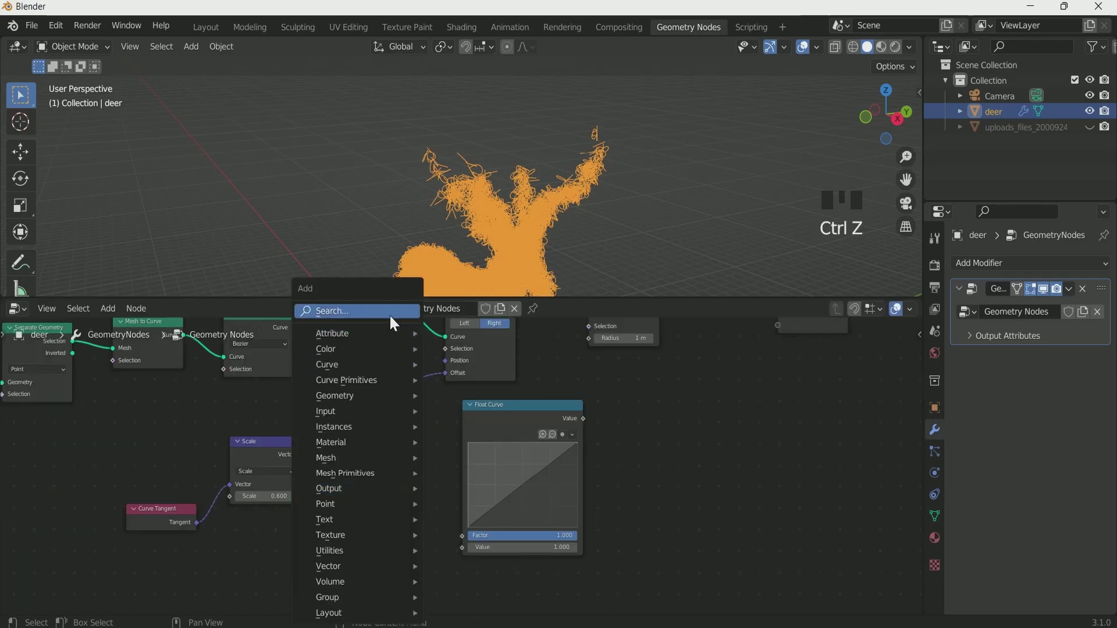
{"action": "left_click", "coordinate": [391, 312]}
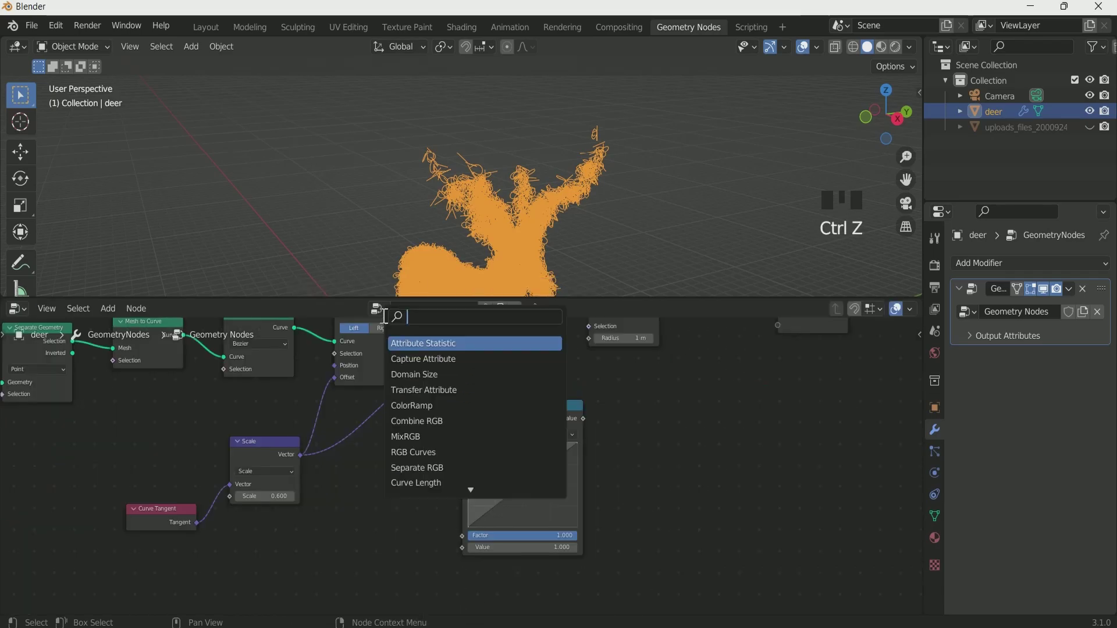
{"action": "type", "text": "spl"}
{"action": "left_click", "coordinate": [423, 405]}
{"action": "left_click", "coordinate": [428, 541]}
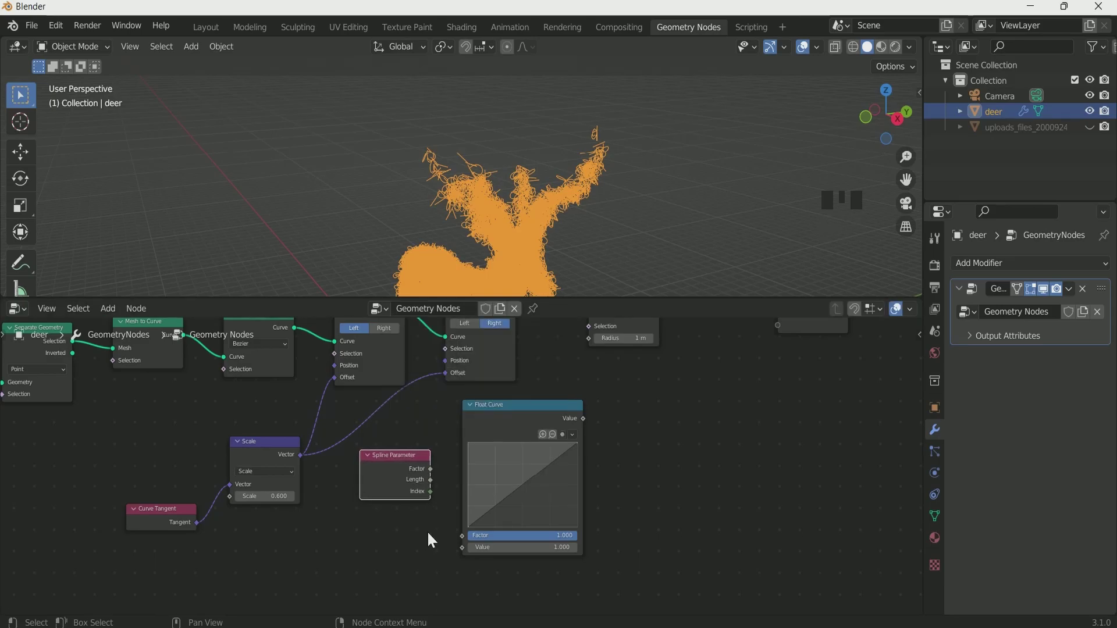
{"action": "left_click_drag", "start_coordinate": [431, 468], "coordinate": [461, 548]}
{"action": "scroll", "coordinate": [599, 465], "scroll_direction": "down", "scroll_amount": 1}
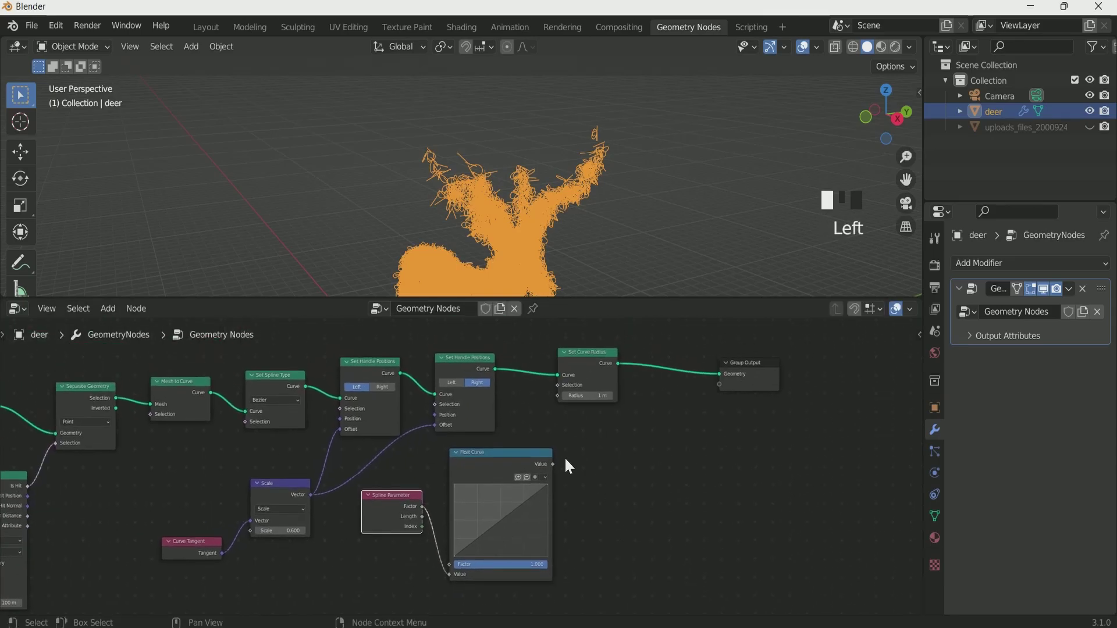
{"action": "left_click_drag", "start_coordinate": [552, 464], "coordinate": [559, 396]}
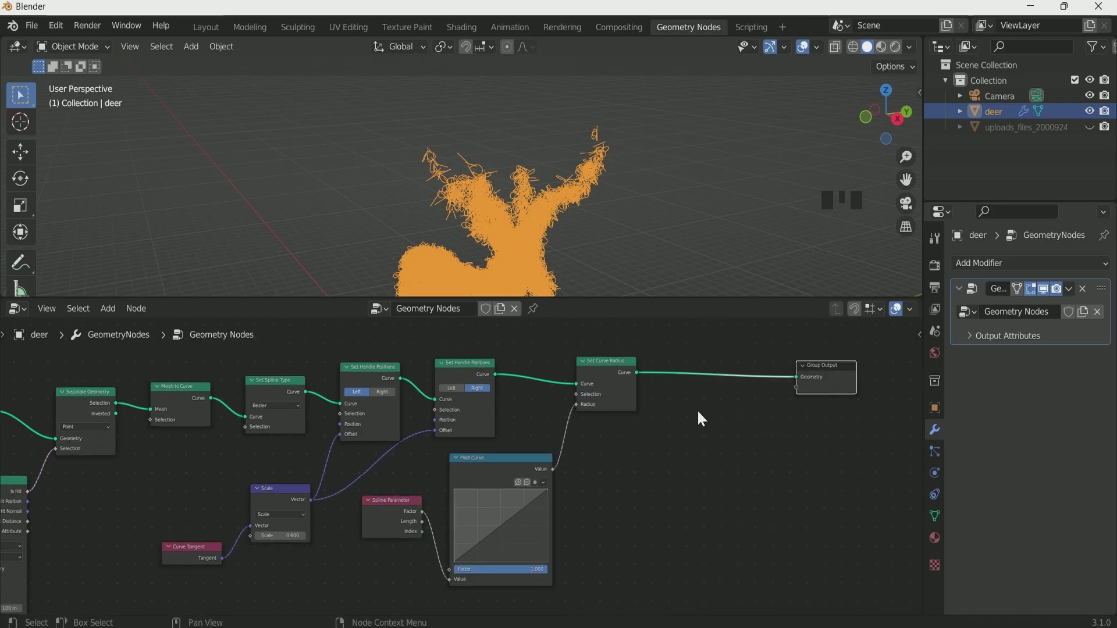
Insert a Curve to Mesh node between Set Curve Radius and Group Output.
{"action": "key", "text": "shift+a"}
{"action": "left_click", "coordinate": [660, 315]}
{"action": "type", "text": "curve"}
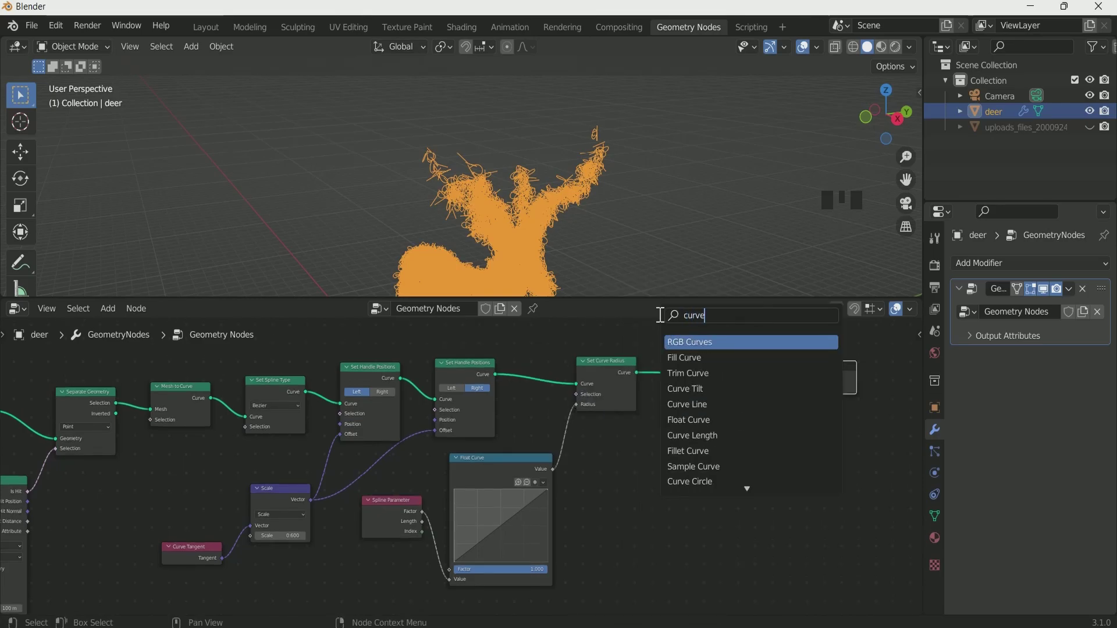
{"action": "type", "text": " to"}
{"action": "left_click", "coordinate": [701, 342]}
{"action": "left_click", "coordinate": [710, 379]}
Add a Curve Circle with resolution 6 and radius 0.1 m and connect it to Curve to Mesh's Profile Curve.
{"action": "key", "text": "shift+a"}
{"action": "left_click", "coordinate": [670, 310]}
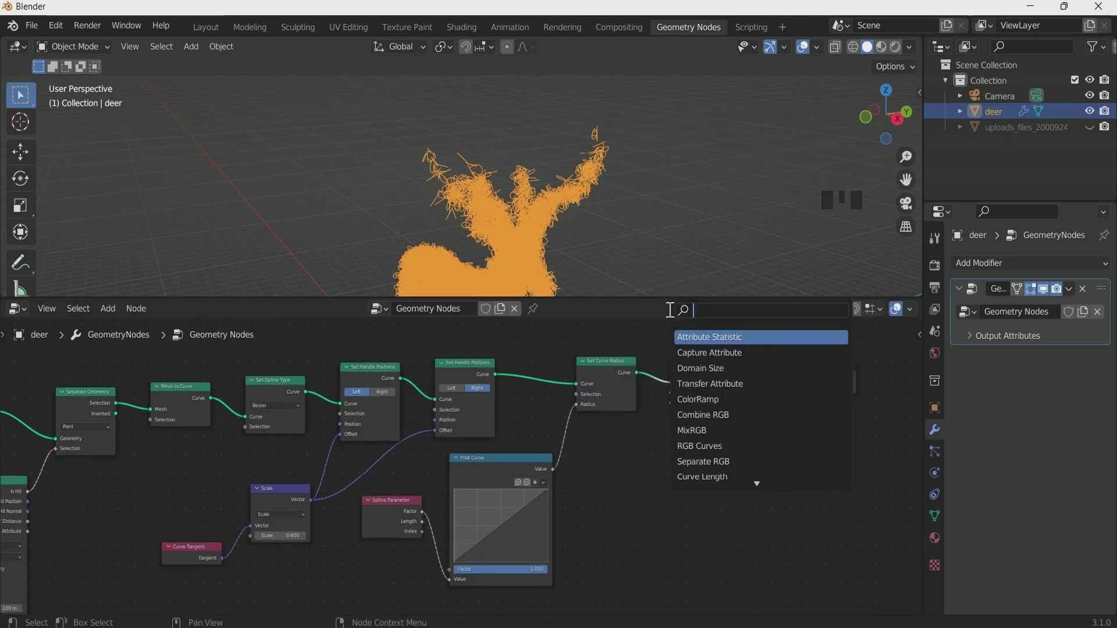
{"action": "type", "text": "cur"}
{"action": "left_click", "coordinate": [712, 476]}
{"action": "left_click", "coordinate": [621, 584]}
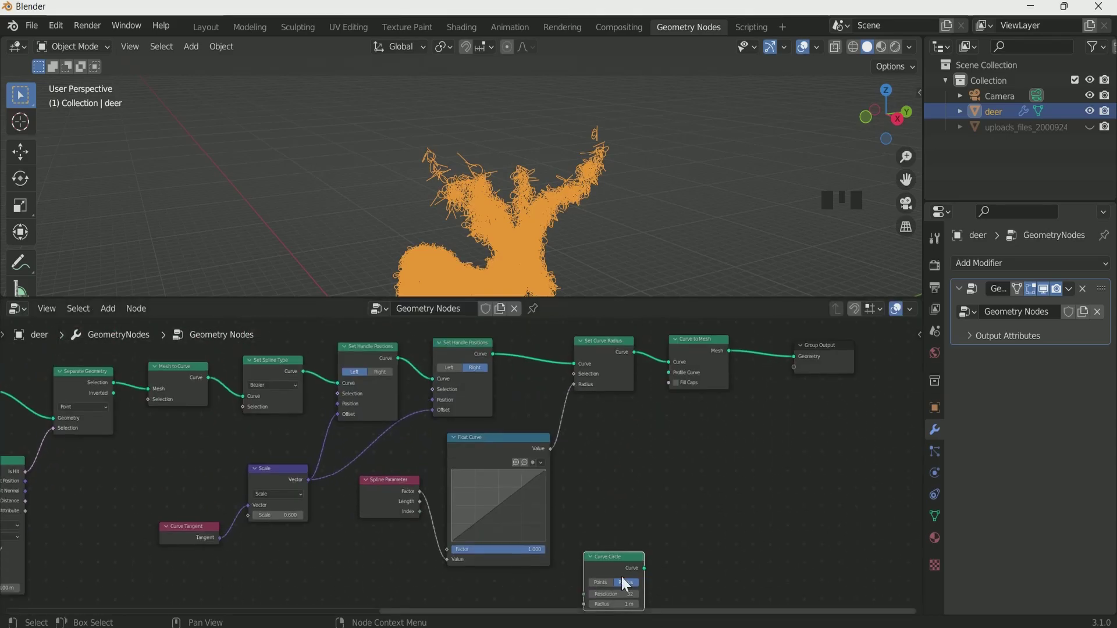
{"action": "left_click", "coordinate": [621, 473]}
{"action": "type", "text": "6"}
{"action": "left_click", "coordinate": [626, 497]}
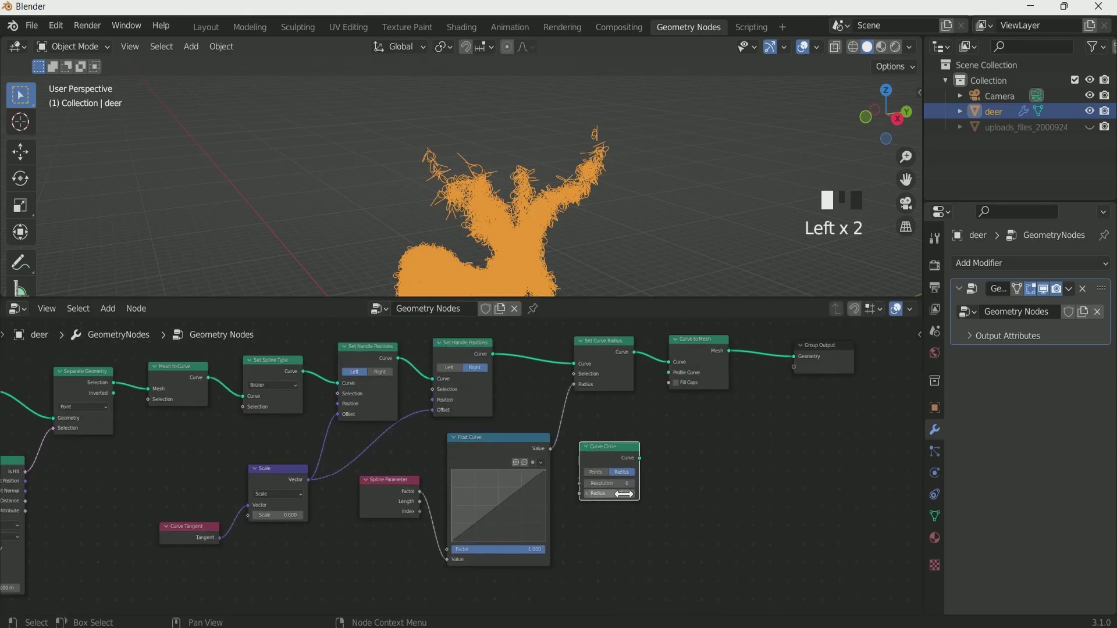
{"action": "left_click", "coordinate": [624, 494]}
{"action": "left_click_drag", "start_coordinate": [640, 458], "coordinate": [669, 372]}
Shape the Float Curve into a bell with a central peak and low ends, tapering the strands, and inspect the deer.
{"action": "scroll", "coordinate": [556, 225], "scroll_direction": "up", "scroll_amount": 1}
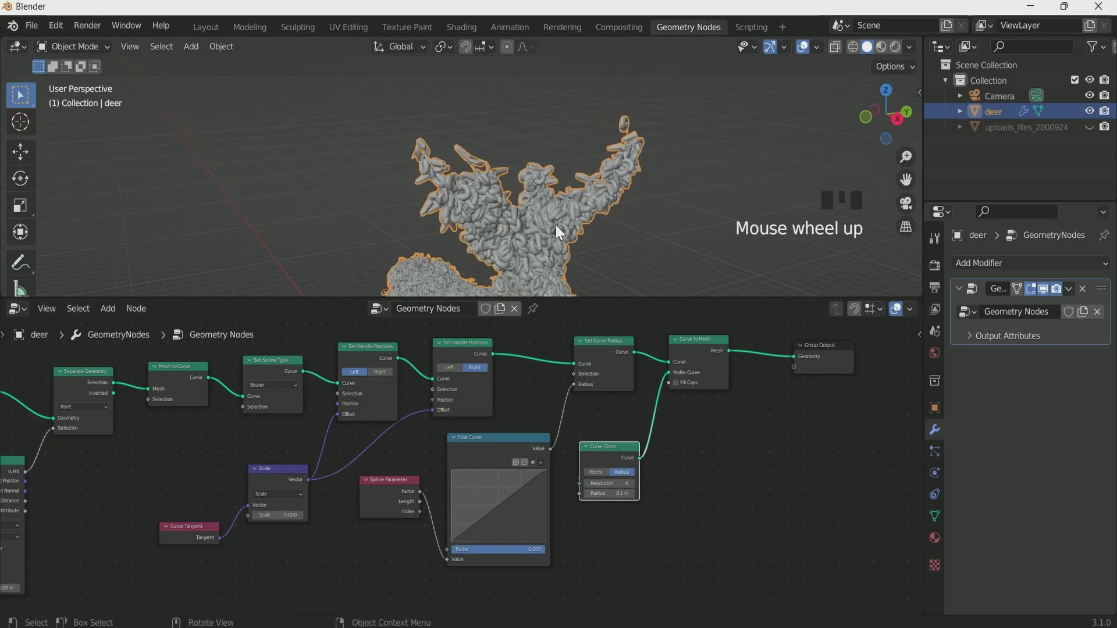
{"action": "middle_click_drag", "start_coordinate": [556, 226], "coordinate": [641, 214]}
{"action": "scroll", "coordinate": [503, 349], "scroll_direction": "down", "scroll_amount": 3}
{"action": "scroll", "coordinate": [585, 250], "scroll_direction": "down", "scroll_amount": 2}
{"action": "scroll", "coordinate": [523, 221], "scroll_direction": "up", "scroll_amount": 10}
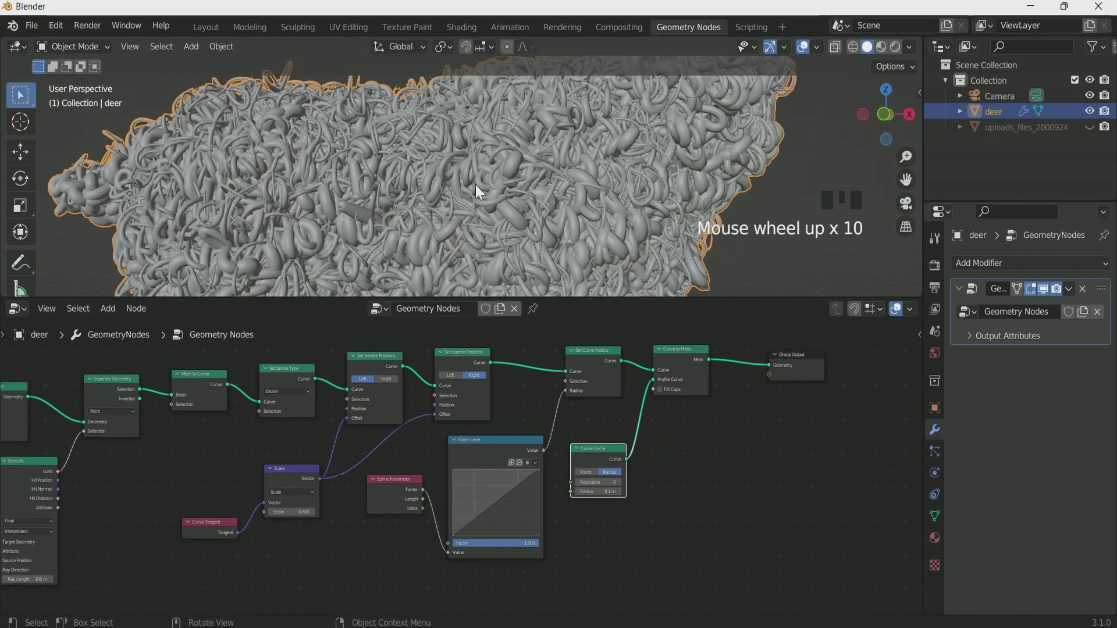
{"action": "left_click_drag", "start_coordinate": [540, 476], "coordinate": [496, 486]}
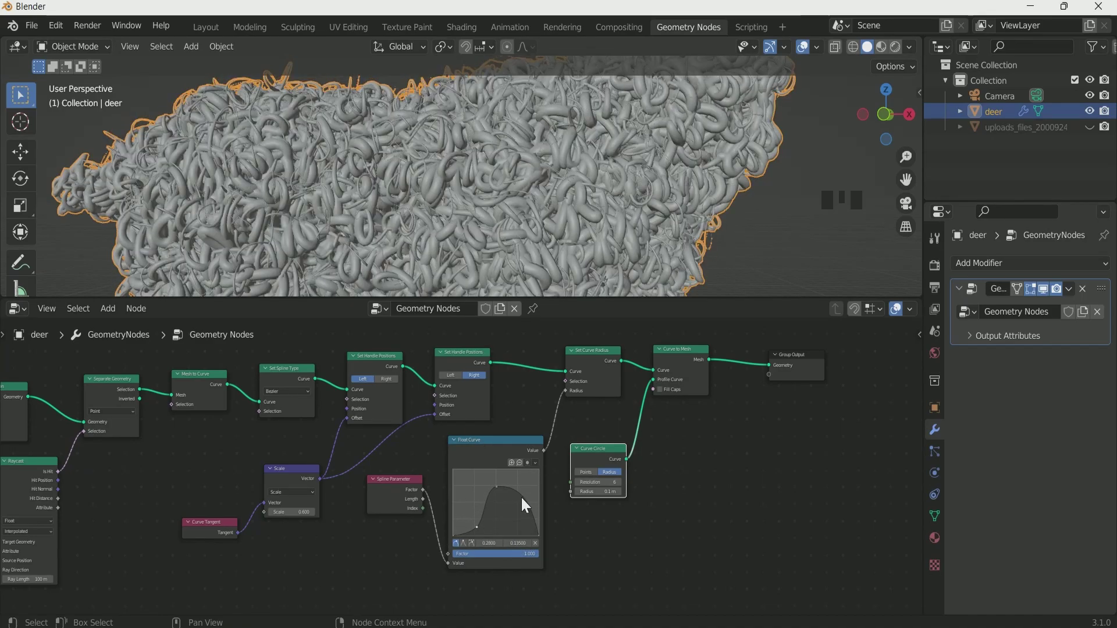
{"action": "left_click_drag", "start_coordinate": [513, 519], "coordinate": [509, 525]}
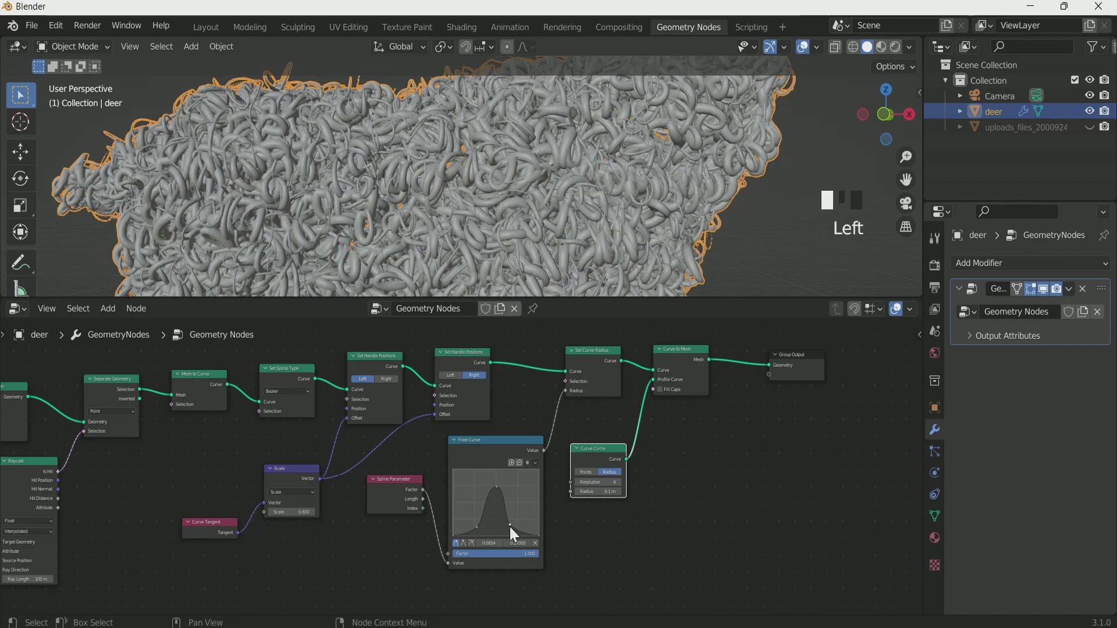
{"action": "scroll", "coordinate": [601, 201], "scroll_direction": "up", "scroll_amount": 4}
{"action": "scroll", "coordinate": [598, 204], "scroll_direction": "down", "scroll_amount": 6}
{"action": "middle_click_drag", "start_coordinate": [399, 221], "coordinate": [562, 330]}
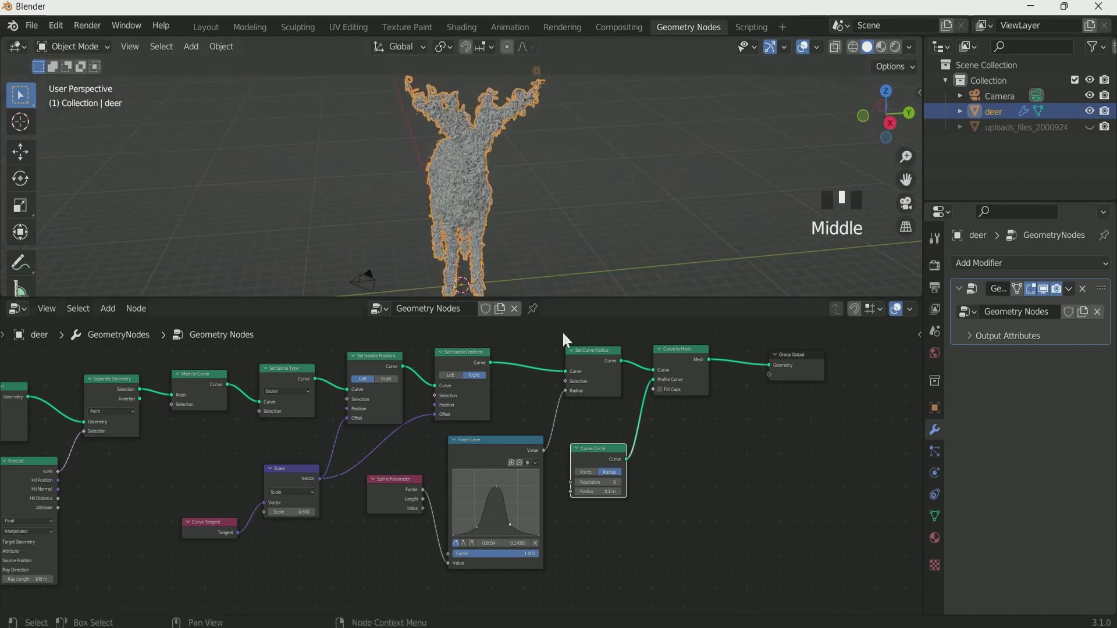
{"action": "scroll", "coordinate": [732, 500], "scroll_direction": "up", "scroll_amount": 2}
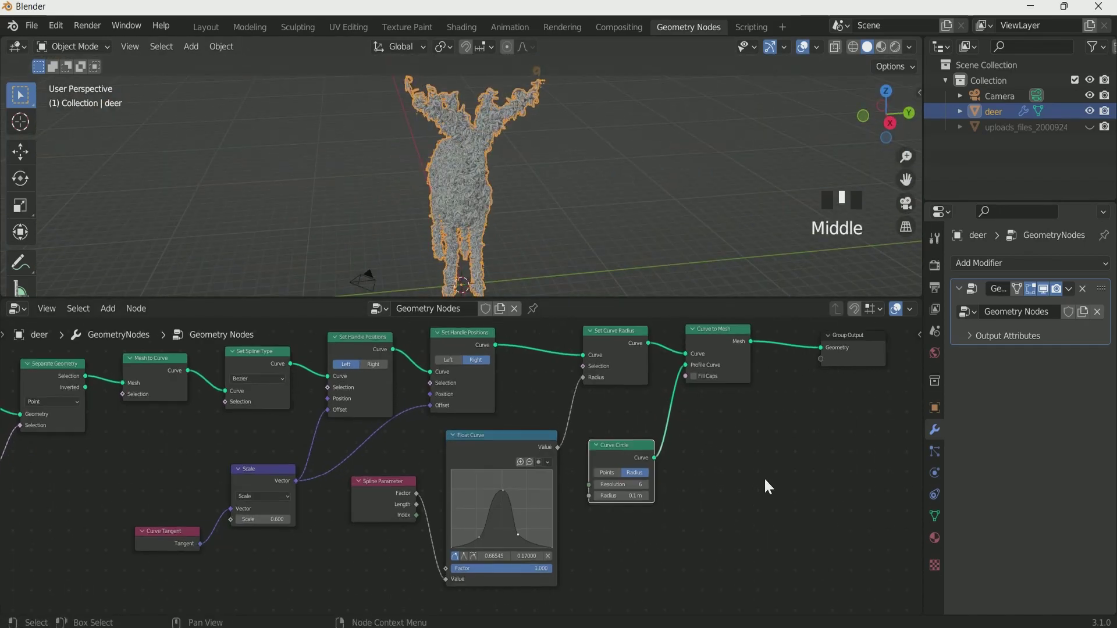
Move Group Output further along and insert a Set Material node between Curve to Mesh and Group Output.
{"action": "middle_click_drag", "start_coordinate": [763, 478], "coordinate": [507, 522]}
{"action": "left_click_drag", "start_coordinate": [605, 380], "coordinate": [880, 372]}
{"action": "key", "text": "shift+a"}
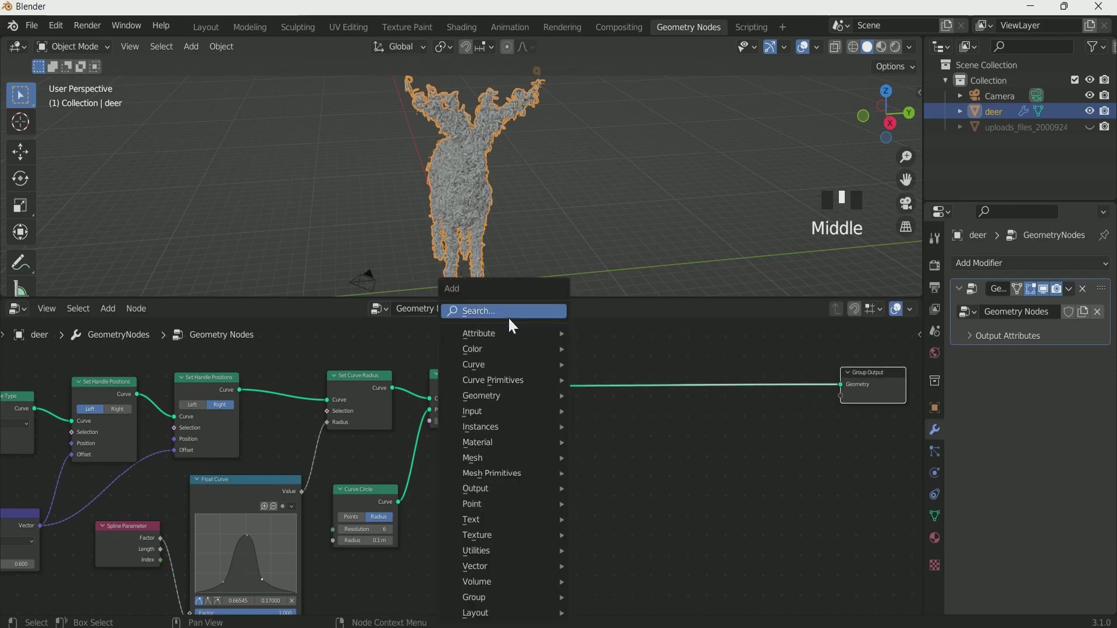
{"action": "left_click", "coordinate": [507, 317]}
{"action": "type", "text": "set mat"}
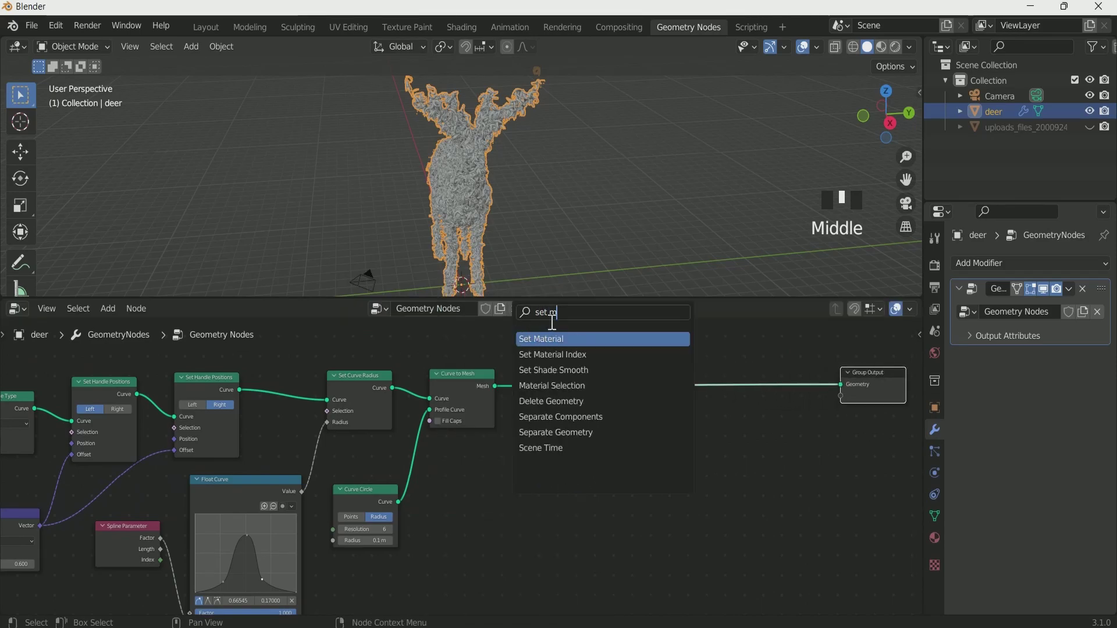
{"action": "key", "text": "Return"}
{"action": "left_click", "coordinate": [567, 419]}
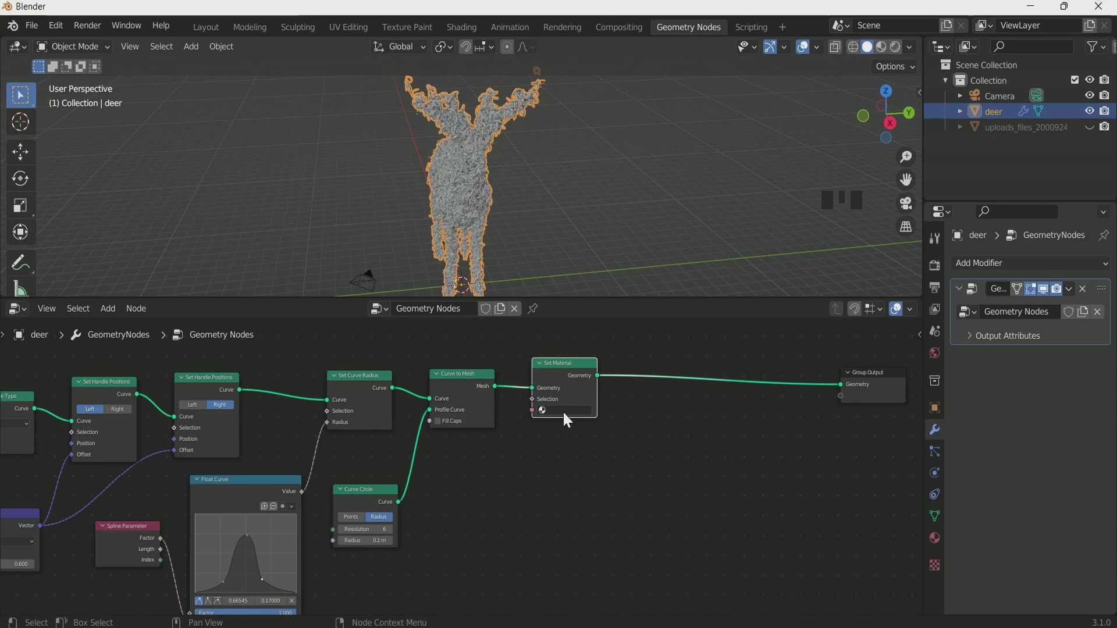
Duplicate the whole strand node chain, excluding Group Input and Group Output, and place the copy below the original.
{"action": "scroll", "coordinate": [535, 521], "scroll_direction": "down", "scroll_amount": 5}
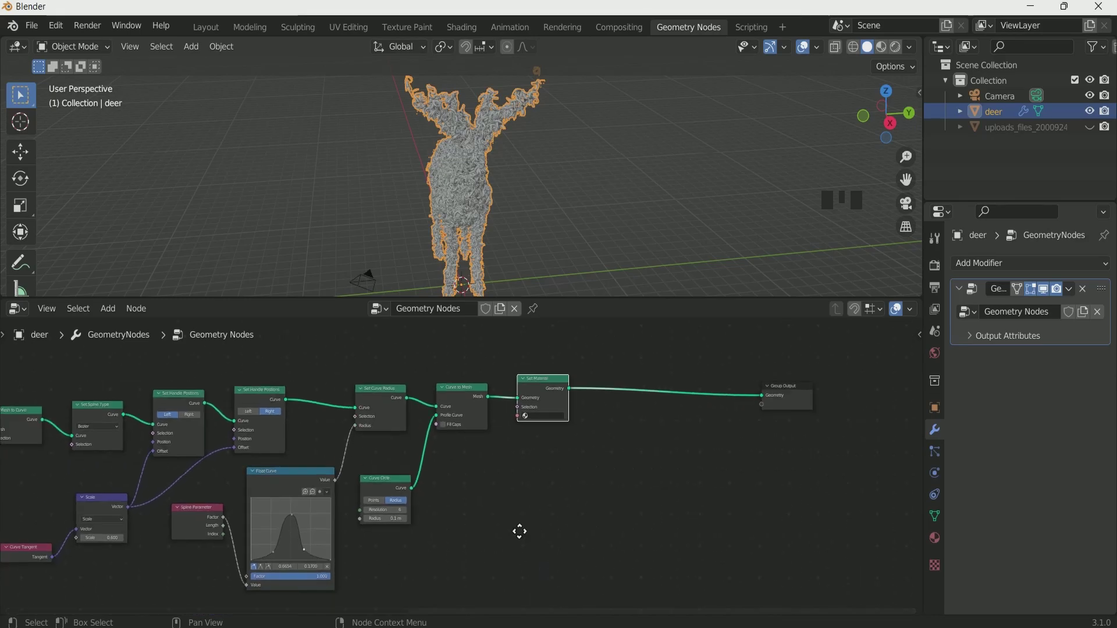
{"action": "left_click_drag", "start_coordinate": [140, 382], "coordinate": [651, 480]}
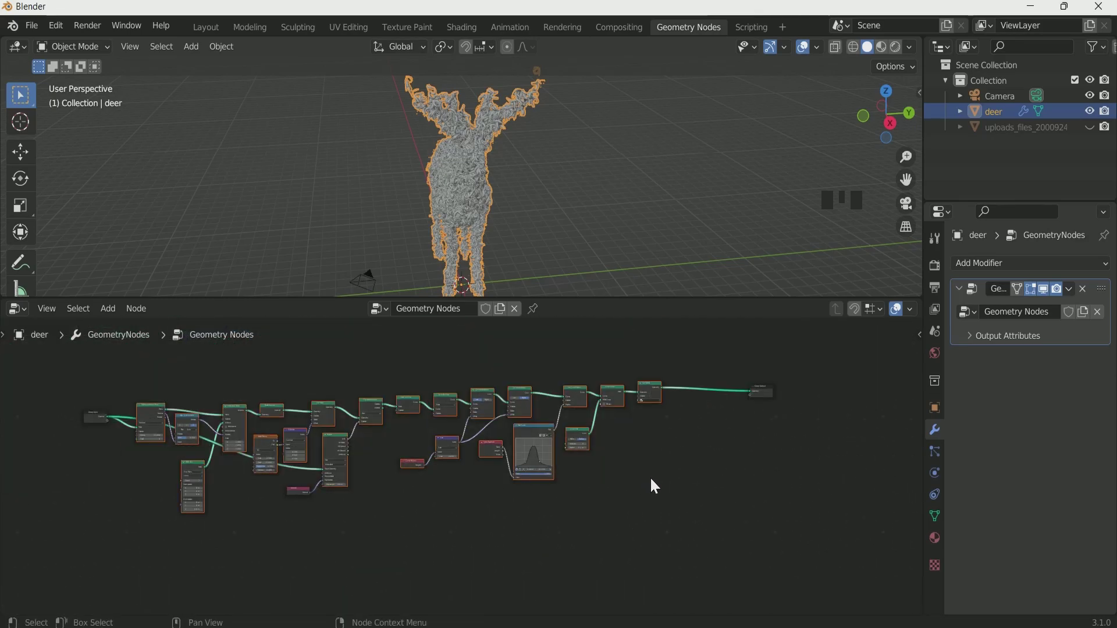
{"action": "key", "text": "shift+d"}
{"action": "key", "text": "ctrl+z"}
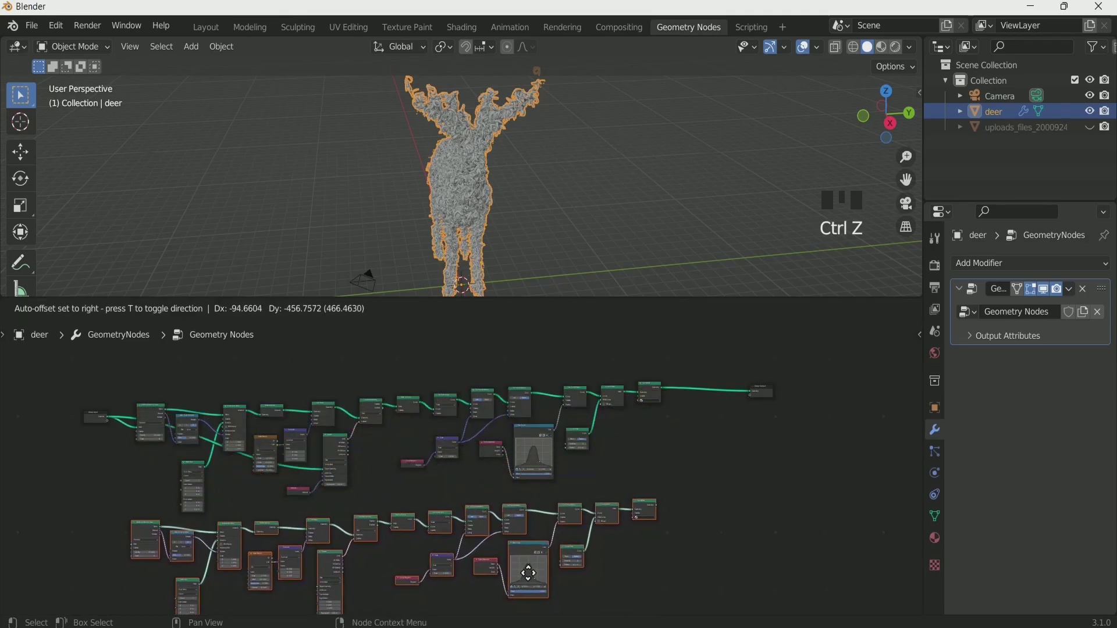
{"action": "left_click", "coordinate": [531, 573]}
{"action": "scroll", "coordinate": [770, 471], "scroll_direction": "up", "scroll_amount": 2}
{"action": "middle_click_drag", "start_coordinate": [428, 490], "coordinate": [413, 458]}
{"action": "scroll", "coordinate": [414, 459], "scroll_direction": "down", "scroll_amount": 2}
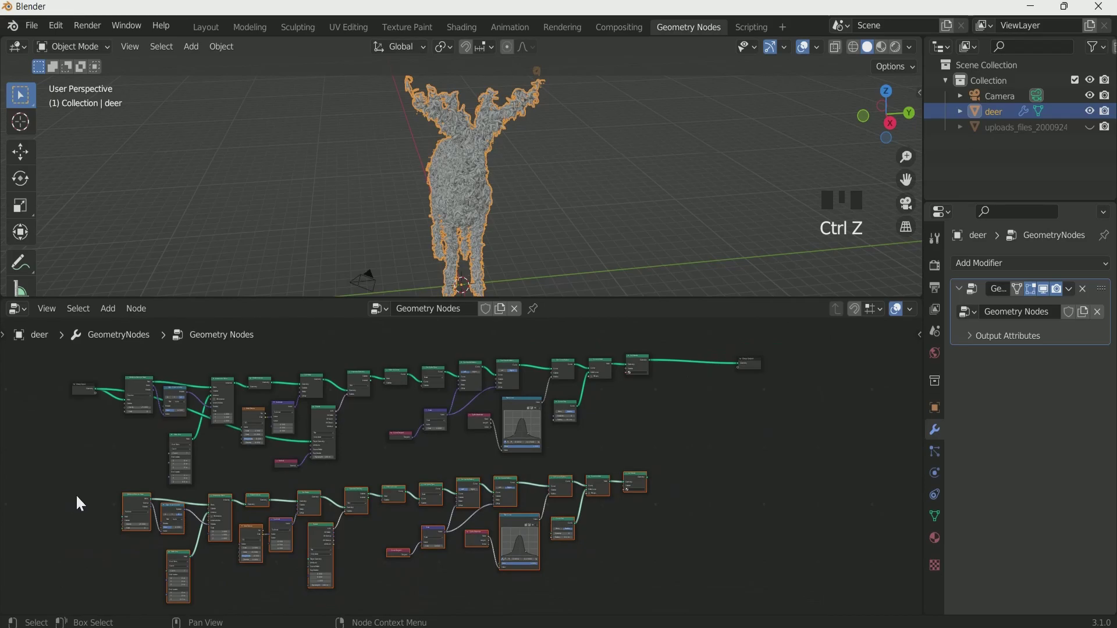
{"action": "scroll", "coordinate": [742, 435], "scroll_direction": "down", "scroll_amount": 1}
{"action": "middle_click_drag", "start_coordinate": [742, 435], "coordinate": [787, 399]}
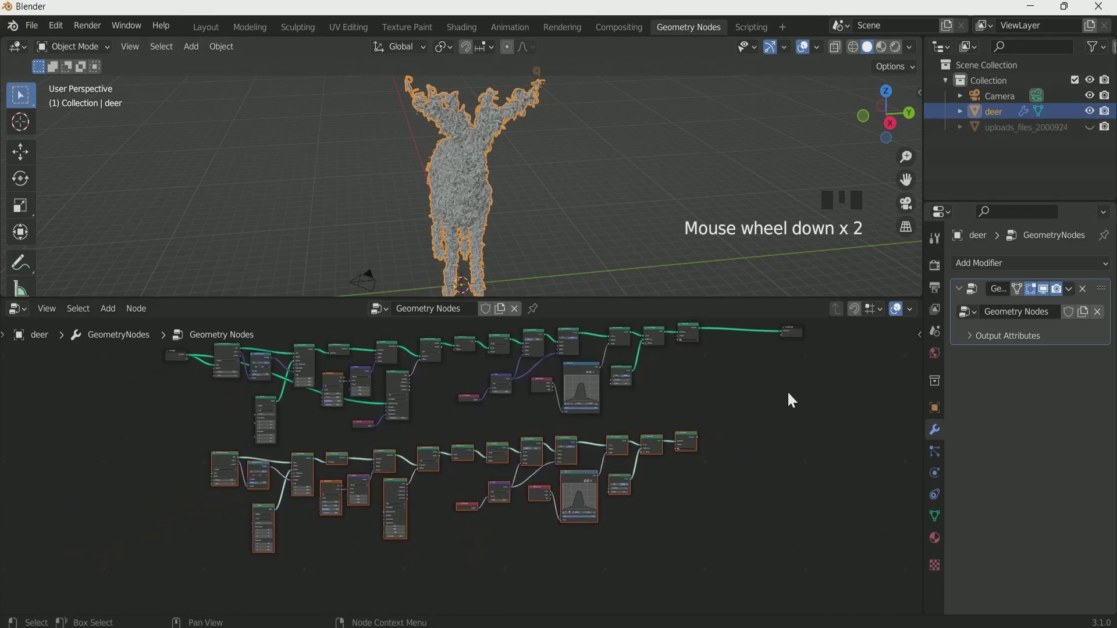
Bring the hidden uploads_files model into the node tree as an Object Info node beside the duplicated chain.
{"action": "left_click_drag", "start_coordinate": [1021, 129], "coordinate": [99, 497]}
{"action": "middle_click_drag", "start_coordinate": [122, 506], "coordinate": [241, 515]}
{"action": "scroll", "coordinate": [240, 519], "scroll_direction": "up", "scroll_amount": 5}
{"action": "left_click_drag", "start_coordinate": [75, 466], "coordinate": [189, 455]}
Connect Object Info's Geometry to the Mesh input of the duplicated Distribute Points on Faces node and frame the deer in front view.
{"action": "scroll", "coordinate": [249, 509], "scroll_direction": "up", "scroll_amount": 4}
{"action": "scroll", "coordinate": [251, 516], "scroll_direction": "up", "scroll_amount": 3}
{"action": "left_click", "coordinate": [458, 175]}
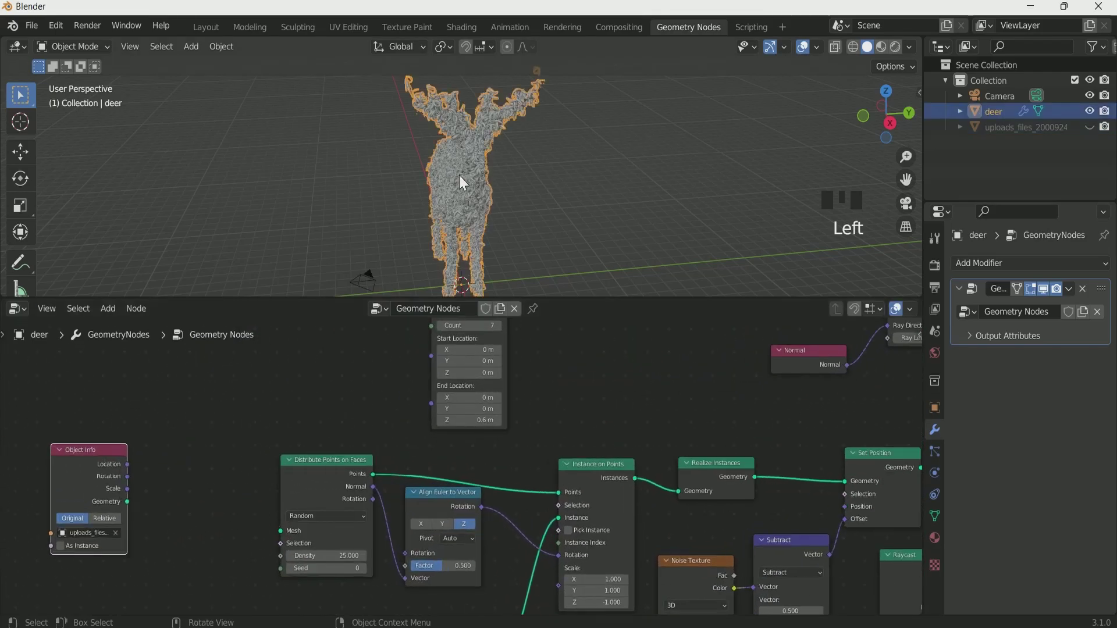
{"action": "key", "text": "KP_1"}
{"action": "key", "text": "KP_Decimal"}
{"action": "scroll", "coordinate": [138, 507], "scroll_direction": "up", "scroll_amount": 1}
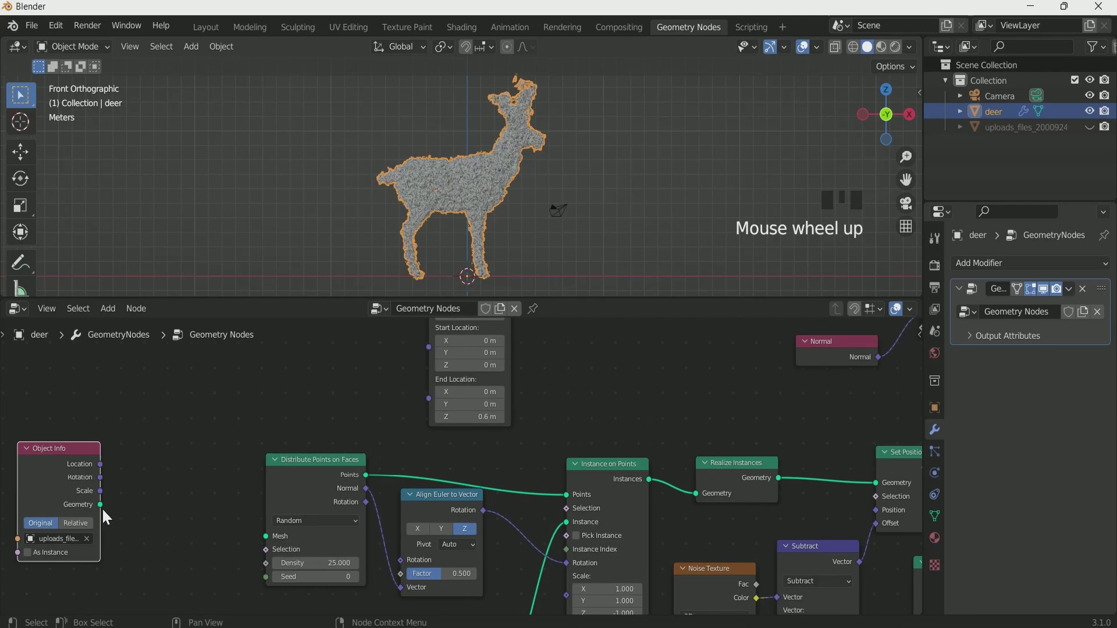
{"action": "left_click_drag", "start_coordinate": [100, 504], "coordinate": [266, 536]}
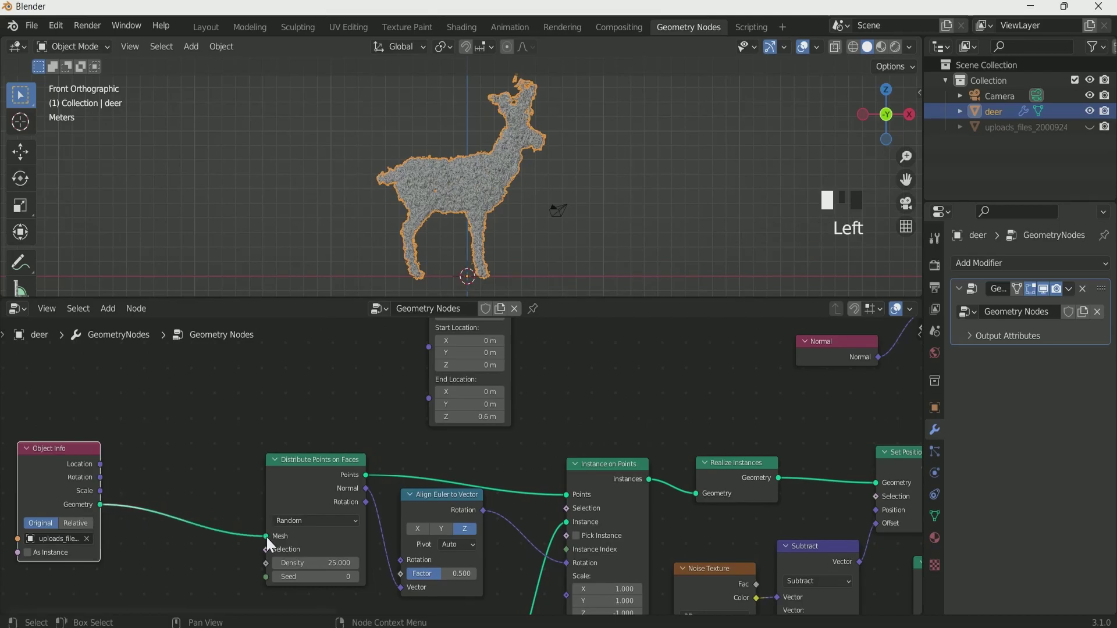
{"action": "scroll", "coordinate": [163, 382], "scroll_direction": "down", "scroll_amount": 1}
{"action": "scroll", "coordinate": [165, 391], "scroll_direction": "down", "scroll_amount": 1}
Connect Object Info's Geometry to the Target Geometry input of the duplicated Raycast node.
{"action": "left_click_drag", "start_coordinate": [157, 400], "coordinate": [706, 522]}
{"action": "scroll", "coordinate": [215, 506], "scroll_direction": "down", "scroll_amount": 2}
{"action": "scroll", "coordinate": [618, 493], "scroll_direction": "down", "scroll_amount": 3}
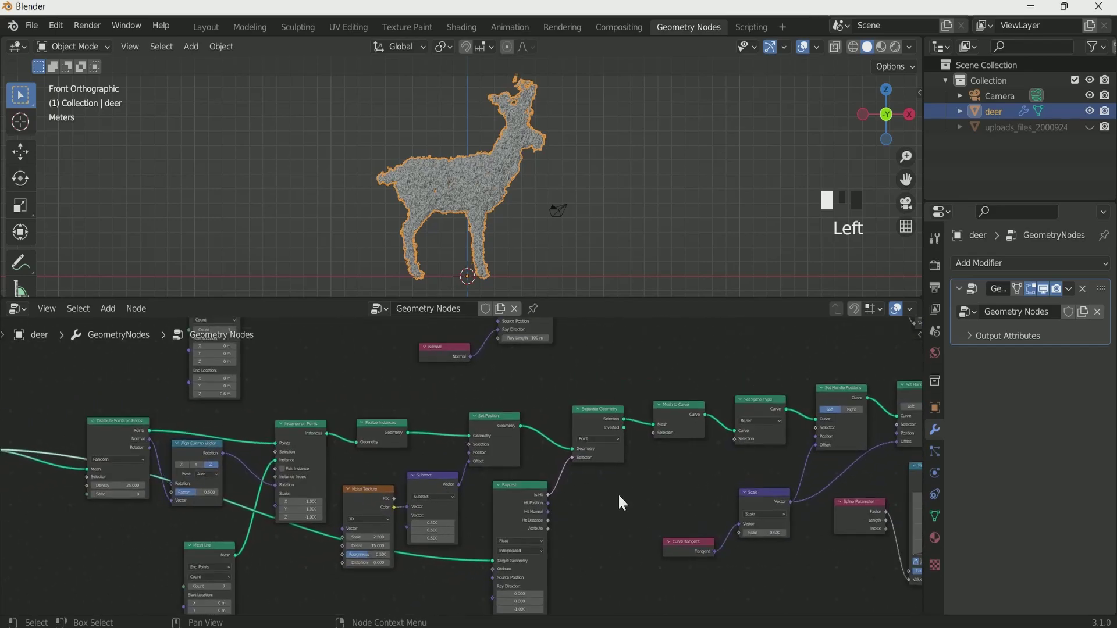
{"action": "scroll", "coordinate": [264, 581], "scroll_direction": "up", "scroll_amount": 7}
{"action": "middle_click_drag", "start_coordinate": [376, 553], "coordinate": [153, 586]}
{"action": "scroll", "coordinate": [465, 524], "scroll_direction": "down", "scroll_amount": 3}
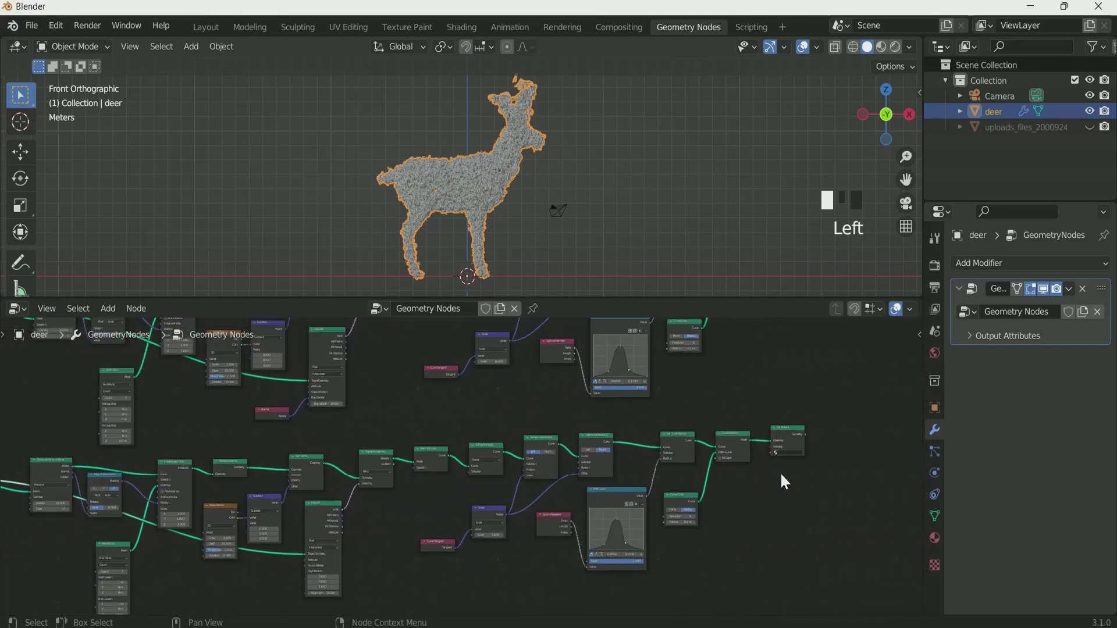
Temporarily connect the duplicated Set Material to Group Output to inspect the tiger strands, and reconnect the original deer chain.
{"action": "middle_click_drag", "start_coordinate": [874, 405], "coordinate": [662, 528]}
{"action": "scroll", "coordinate": [553, 543], "scroll_direction": "up", "scroll_amount": 2}
{"action": "left_click_drag", "start_coordinate": [553, 577], "coordinate": [731, 366]}
{"action": "scroll", "coordinate": [469, 235], "scroll_direction": "up", "scroll_amount": 3}
{"action": "middle_click_drag", "start_coordinate": [469, 235], "coordinate": [460, 263]}
{"action": "scroll", "coordinate": [572, 193], "scroll_direction": "up", "scroll_amount": 4}
{"action": "scroll", "coordinate": [571, 190], "scroll_direction": "down", "scroll_amount": 8}
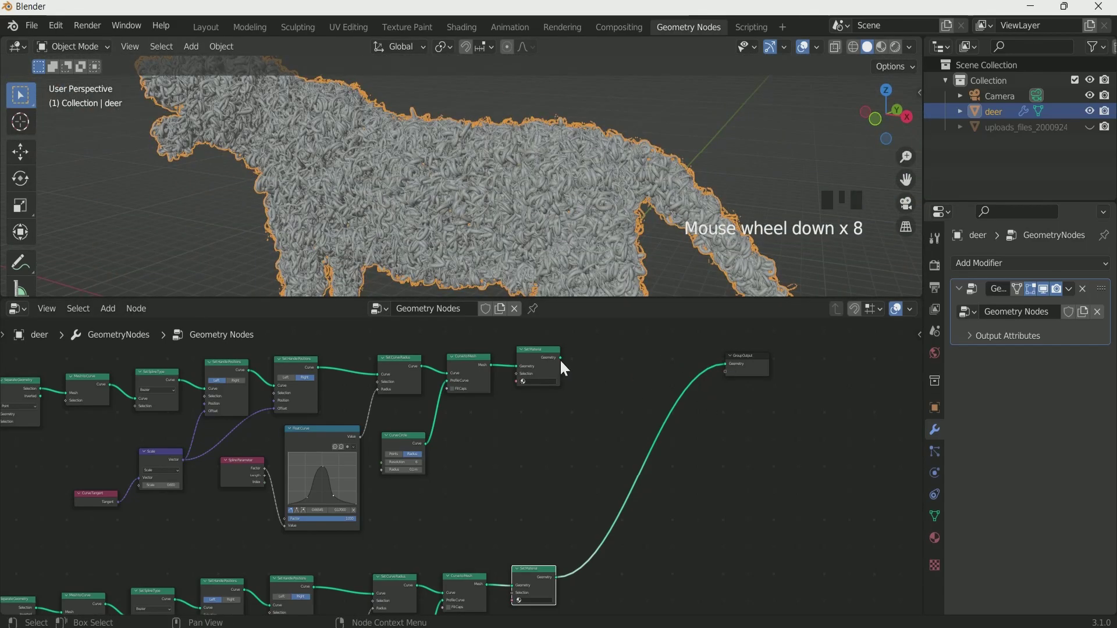
{"action": "left_click_drag", "start_coordinate": [560, 358], "coordinate": [726, 364]}
{"action": "scroll", "coordinate": [670, 425], "scroll_direction": "down", "scroll_amount": 1}
{"action": "scroll", "coordinate": [633, 240], "scroll_direction": "down", "scroll_amount": 5}
{"action": "scroll", "coordinate": [607, 448], "scroll_direction": "up", "scroll_amount": 4}
Insert a Set Position node between the original Set Material and Group Output.
{"action": "middle_click_drag", "start_coordinate": [608, 447], "coordinate": [591, 494]}
{"action": "key", "text": "shift+a"}
{"action": "left_click", "coordinate": [569, 310]}
{"action": "type", "text": "set"}
{"action": "left_click", "coordinate": [598, 355]}
{"action": "left_click", "coordinate": [735, 406]}
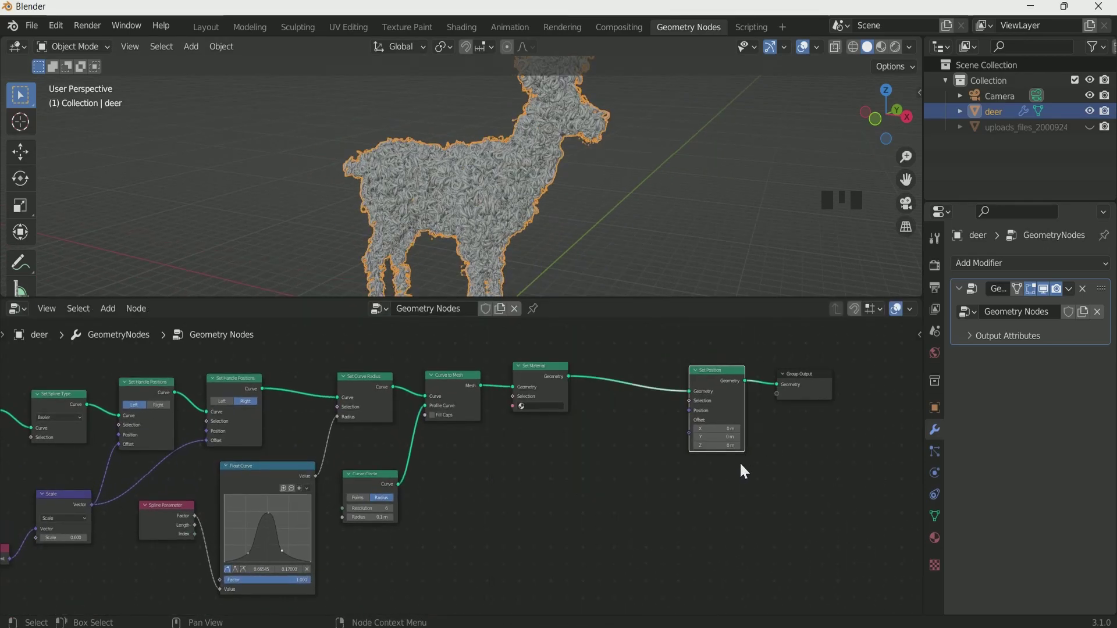
Add a MixRGB node and reposition it, Set Position and Group Output to make room between the two chains.
{"action": "scroll", "coordinate": [740, 463], "scroll_direction": "up", "scroll_amount": 1}
{"action": "middle_click_drag", "start_coordinate": [703, 510], "coordinate": [700, 485]}
{"action": "key", "text": "shift+a"}
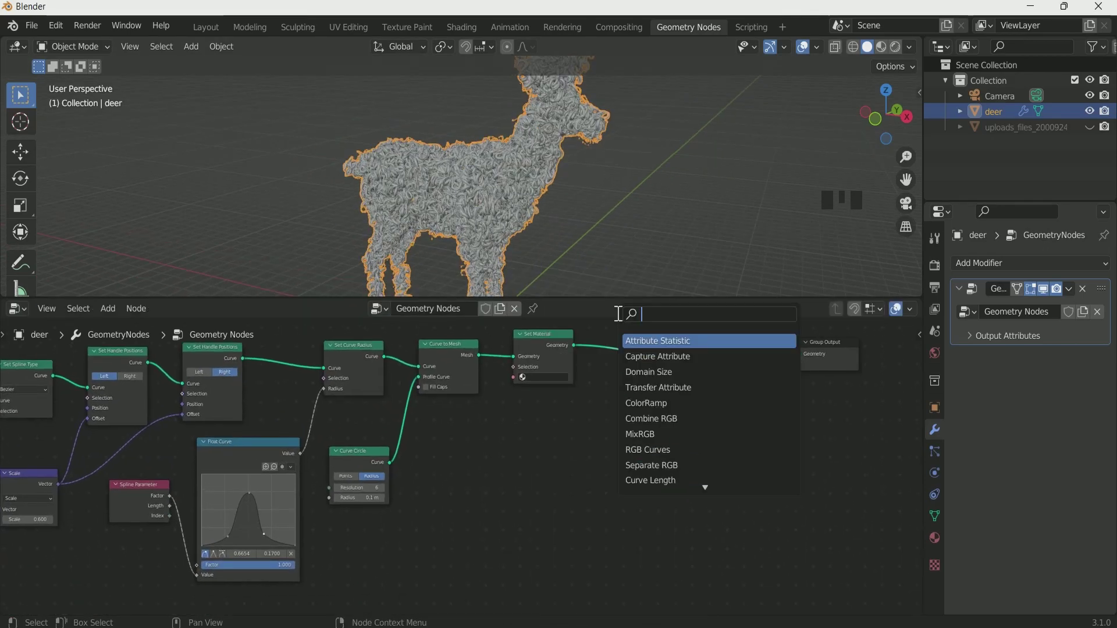
{"action": "type", "text": "mix"}
{"action": "key", "text": "Return"}
{"action": "left_click", "coordinate": [710, 473]}
{"action": "middle_click_drag", "start_coordinate": [710, 473], "coordinate": [745, 424]}
{"action": "scroll", "coordinate": [746, 471], "scroll_direction": "down", "scroll_amount": 2}
{"action": "middle_click_drag", "start_coordinate": [660, 405], "coordinate": [639, 443]}
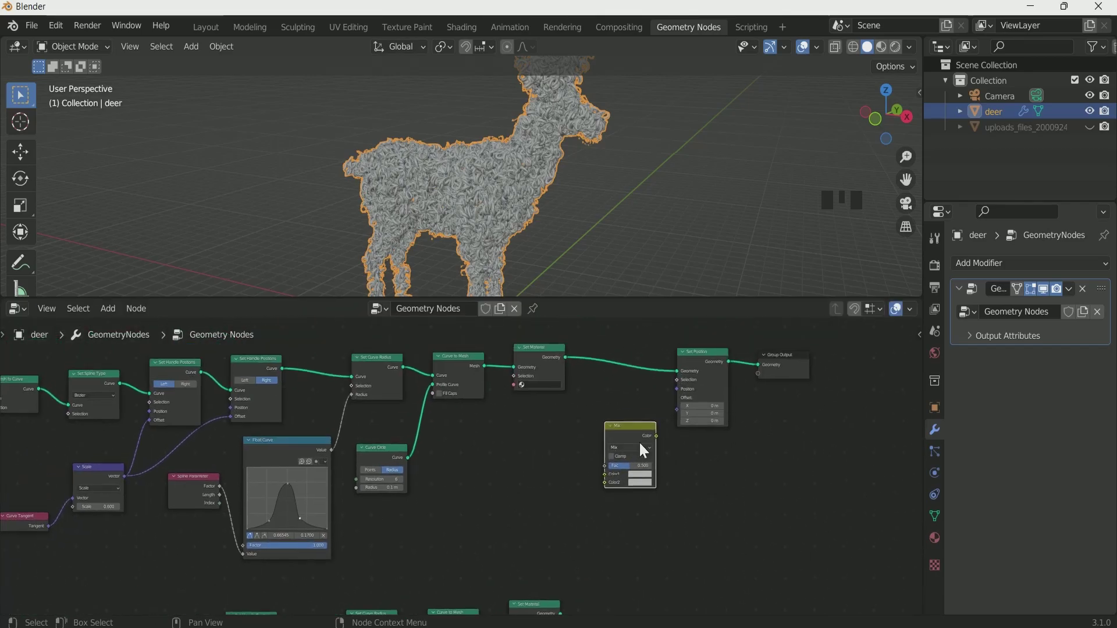
{"action": "left_click_drag", "start_coordinate": [616, 340], "coordinate": [771, 459]}
{"action": "left_click_drag", "start_coordinate": [696, 363], "coordinate": [778, 428]}
{"action": "middle_click_drag", "start_coordinate": [618, 497], "coordinate": [606, 472]}
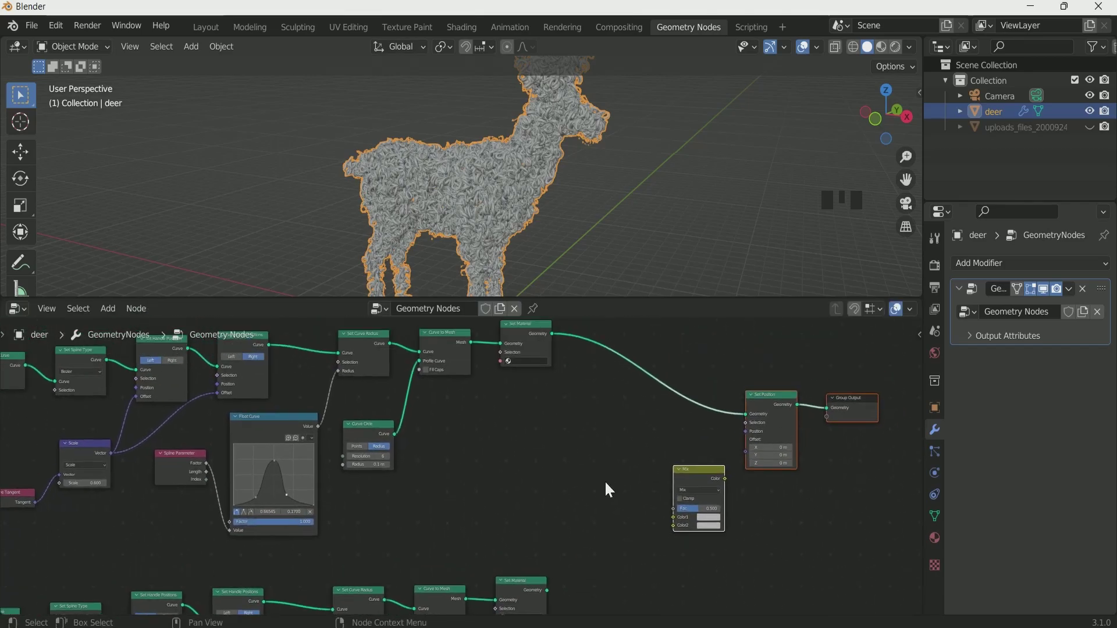
Add a Transfer Attribute node beside the Mix node.
{"action": "left_click", "coordinate": [608, 497]}
{"action": "key", "text": "shift+a"}
{"action": "left_click", "coordinate": [576, 312]}
{"action": "type", "text": "t"}
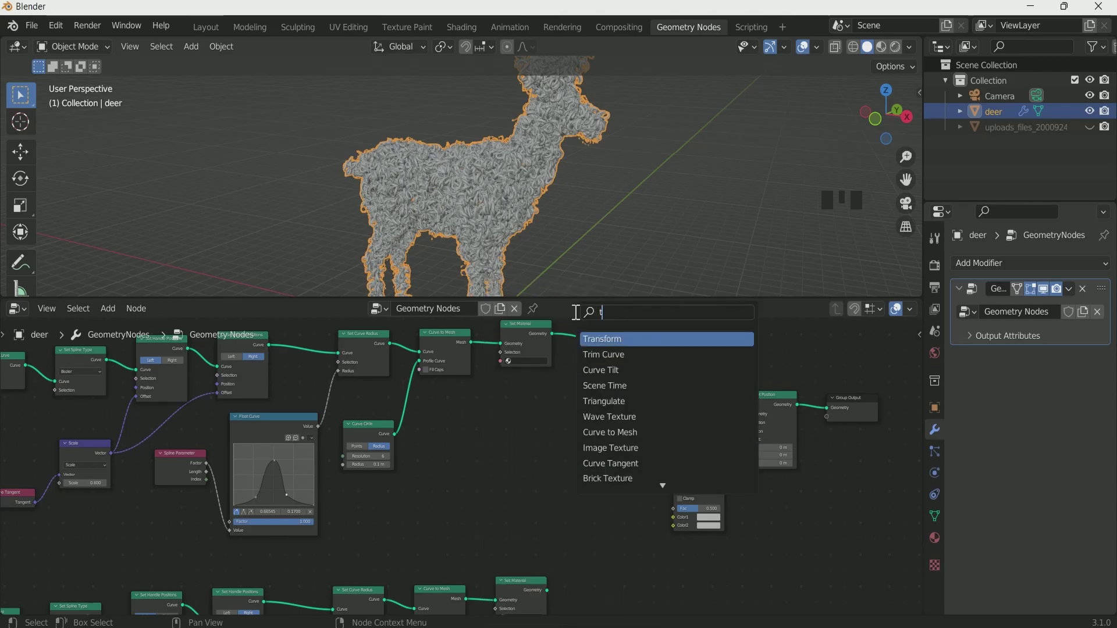
{"action": "type", "text": "ran"}
{"action": "left_click", "coordinate": [664, 354]}
{"action": "left_click", "coordinate": [697, 504]}
Set Transfer Attribute's data type to Vector and its mapping to Index.
{"action": "scroll", "coordinate": [661, 504], "scroll_direction": "up", "scroll_amount": 3}
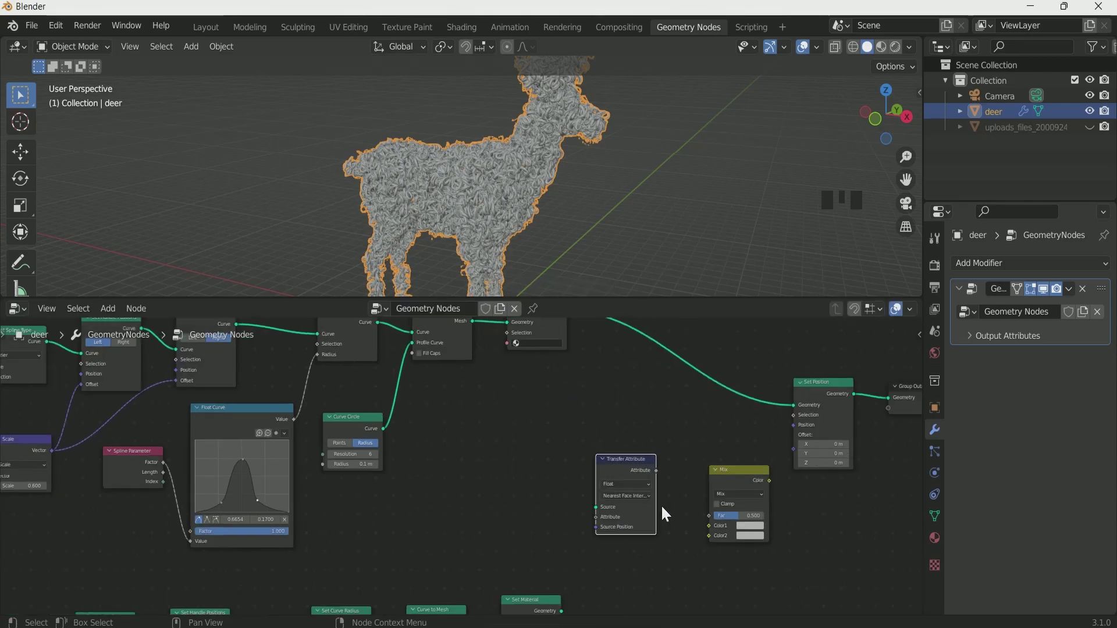
{"action": "middle_click_drag", "start_coordinate": [661, 504], "coordinate": [654, 459]}
{"action": "scroll", "coordinate": [653, 459], "scroll_direction": "up", "scroll_amount": 2}
{"action": "left_click", "coordinate": [656, 437]}
{"action": "left_click", "coordinate": [654, 463]}
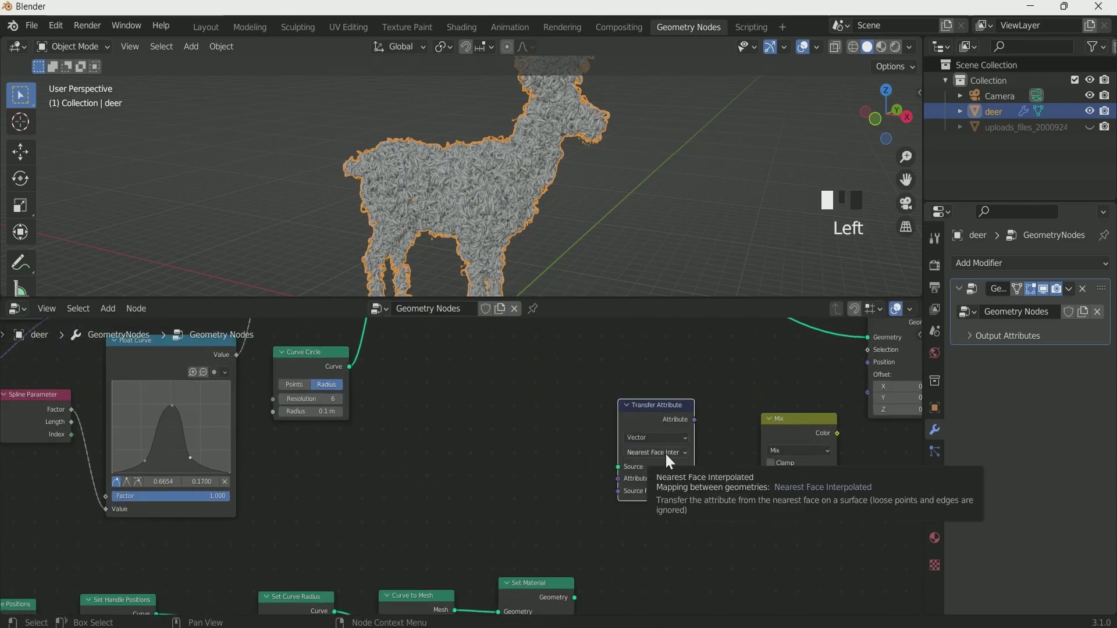
{"action": "left_click", "coordinate": [660, 452]}
{"action": "left_click", "coordinate": [657, 490]}
{"action": "scroll", "coordinate": [556, 495], "scroll_direction": "down", "scroll_amount": 1}
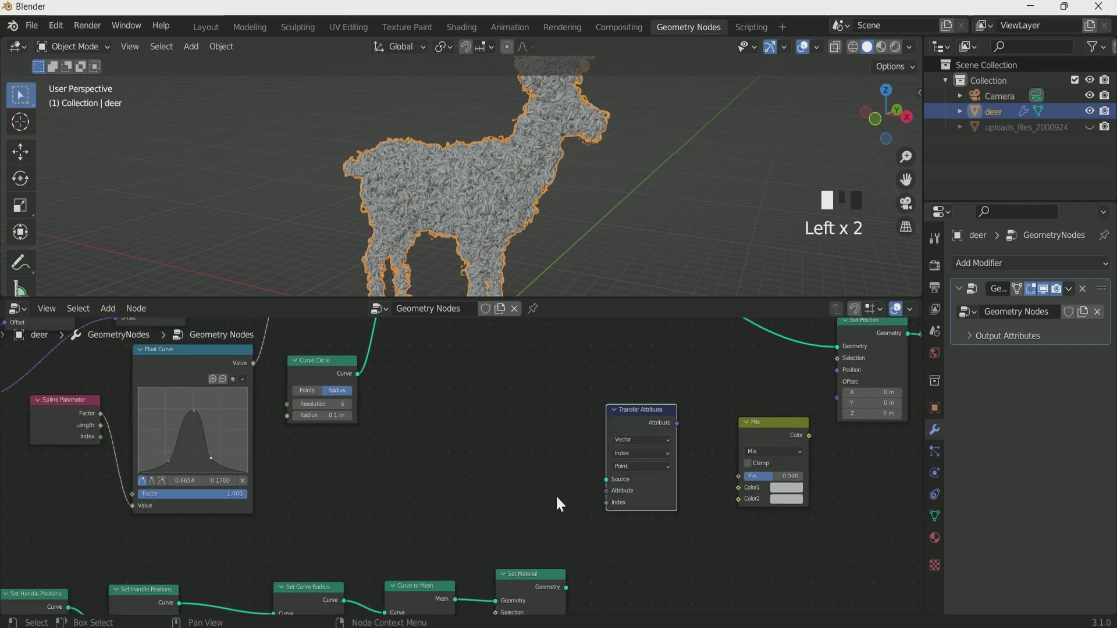
Add a Position node linked to Transfer Attribute's Attribute, and connect the duplicated Set Material's Geometry to its Source.
{"action": "key", "text": "shift+a"}
{"action": "type", "text": "pos"}
{"action": "key", "text": "Return"}
{"action": "left_click", "coordinate": [613, 497]}
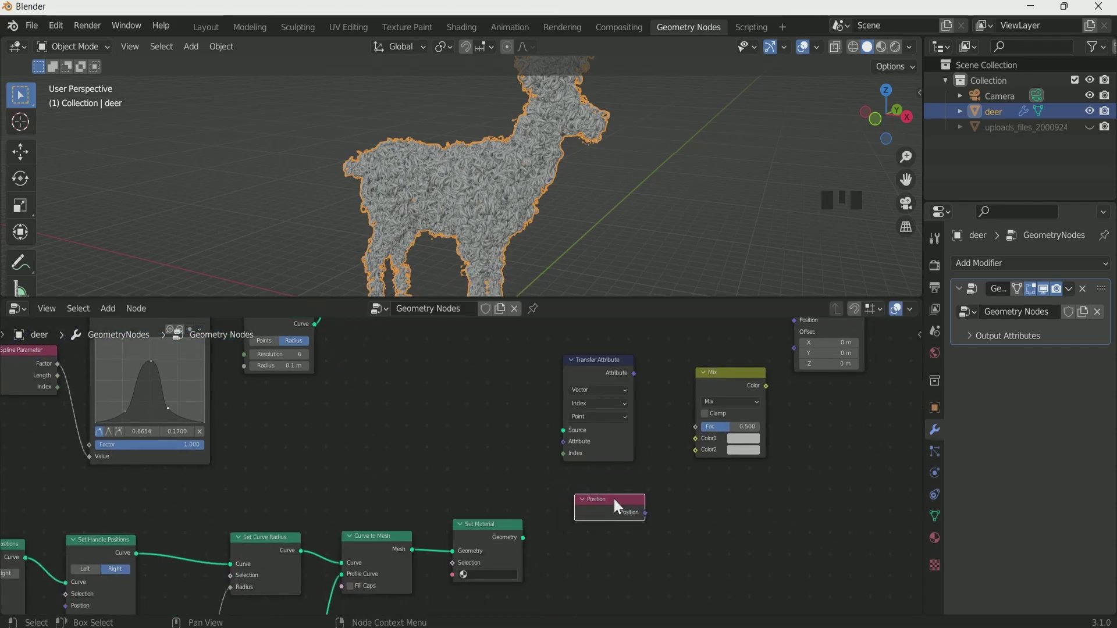
{"action": "left_click_drag", "start_coordinate": [523, 537], "coordinate": [562, 431]}
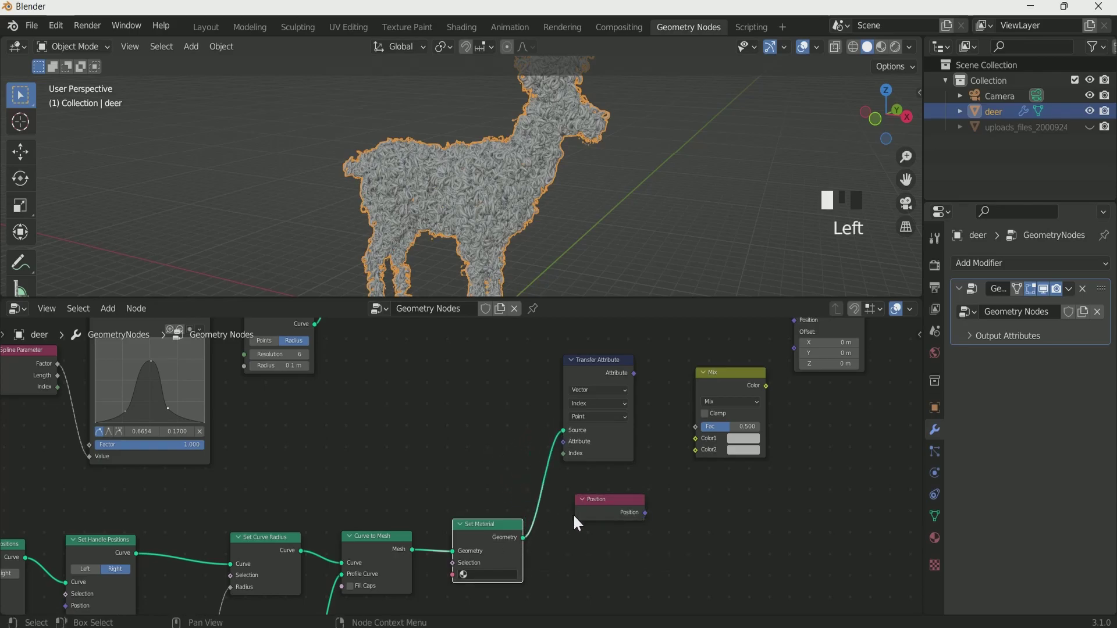
{"action": "left_click_drag", "start_coordinate": [645, 513], "coordinate": [560, 442]}
Connect Transfer Attribute to Mix's Color2, Position to Color1, and Mix's Color to Set Position's Position.
{"action": "left_click_drag", "start_coordinate": [634, 373], "coordinate": [643, 400]}
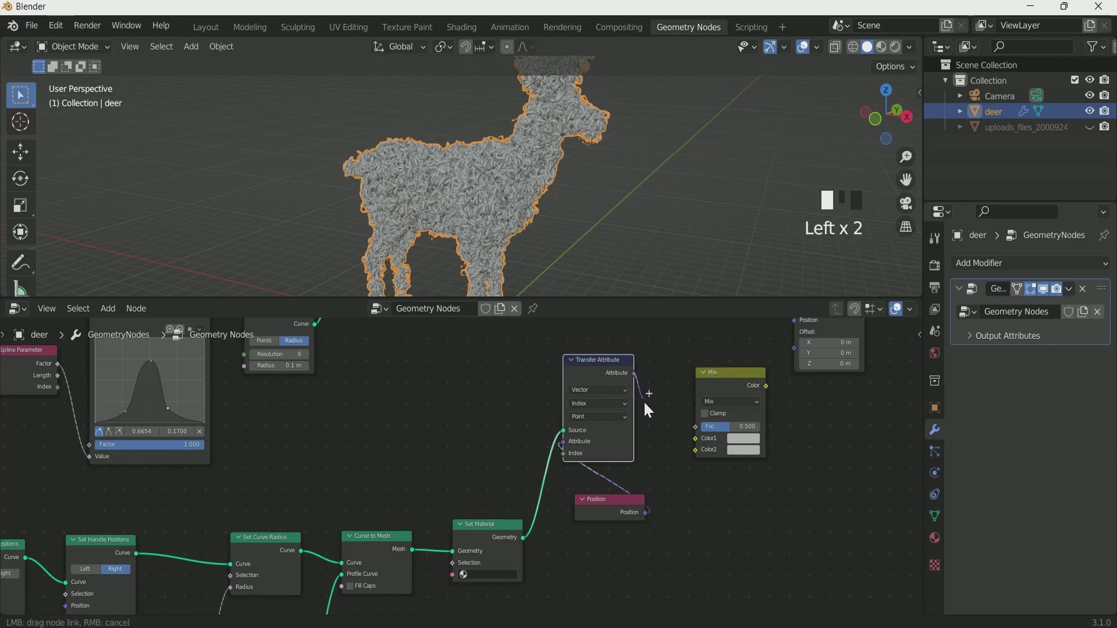
{"action": "left_click_drag", "start_coordinate": [698, 453], "coordinate": [696, 450]}
{"action": "left_click_drag", "start_coordinate": [645, 512], "coordinate": [695, 438]}
{"action": "scroll", "coordinate": [788, 433], "scroll_direction": "down", "scroll_amount": 1}
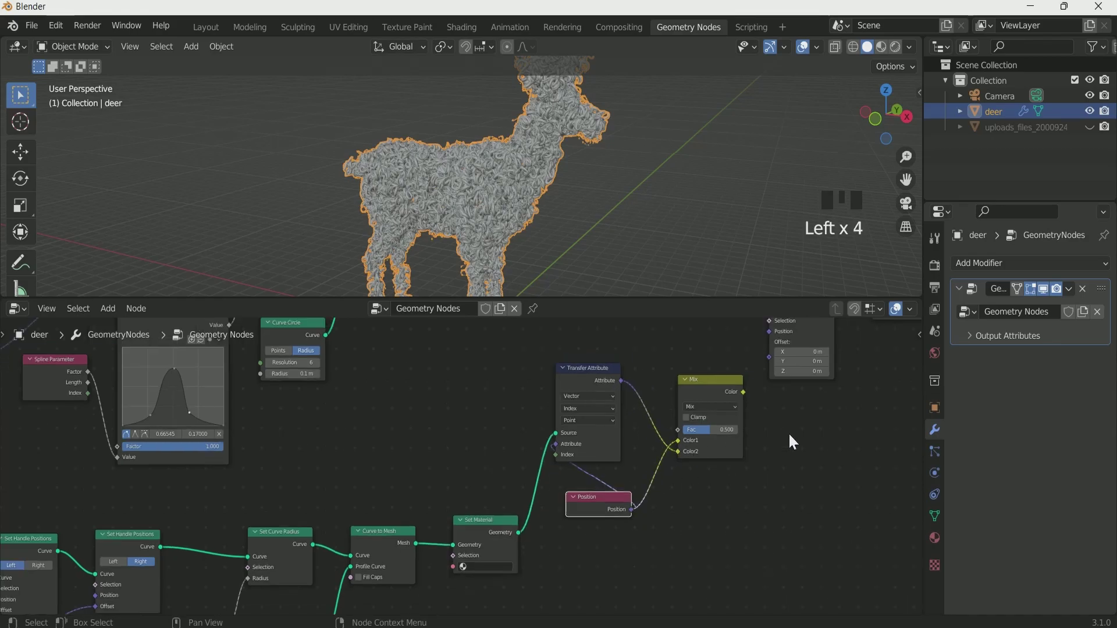
{"action": "middle_click_drag", "start_coordinate": [788, 433], "coordinate": [729, 486]}
{"action": "left_click_drag", "start_coordinate": [688, 441], "coordinate": [690, 443]}
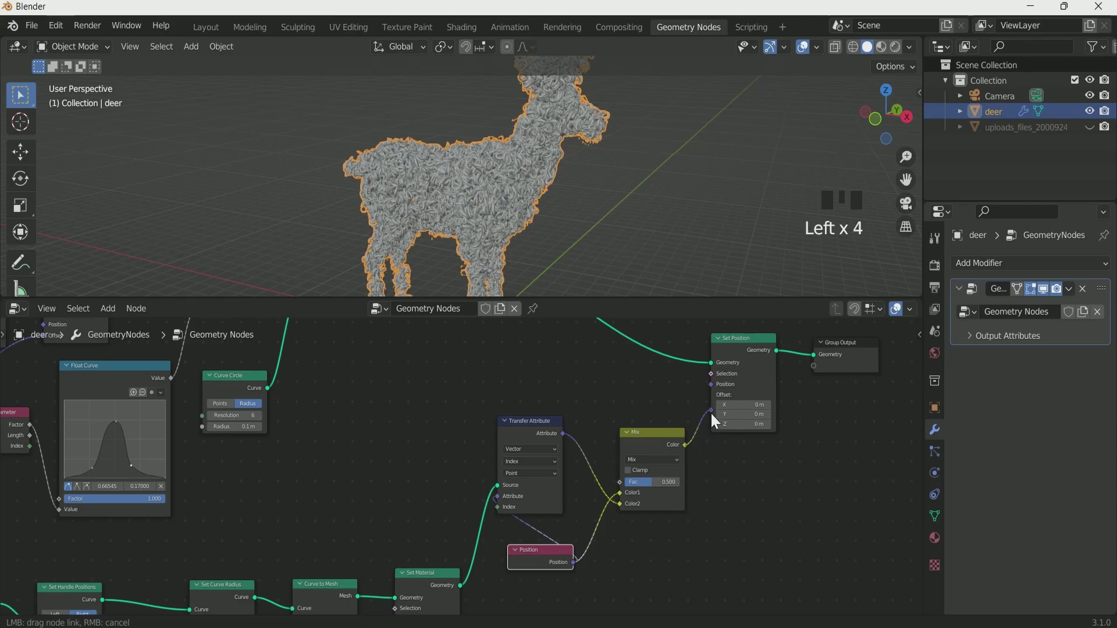
{"action": "left_click_drag", "start_coordinate": [712, 386], "coordinate": [711, 387]}
Try the Mix node's Fac at 0 and at 1 and inspect the deer-to-tiger morph.
{"action": "scroll", "coordinate": [685, 484], "scroll_direction": "up", "scroll_amount": 1}
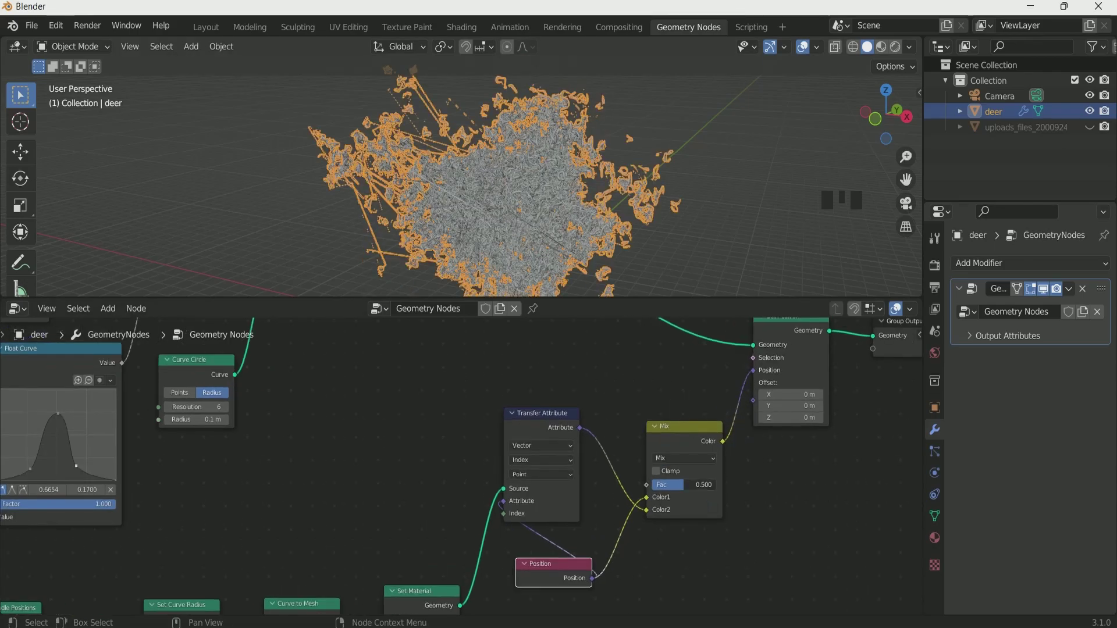
{"action": "left_click_drag", "start_coordinate": [685, 485], "coordinate": [651, 484]}
{"action": "scroll", "coordinate": [686, 494], "scroll_direction": "up", "scroll_amount": 1}
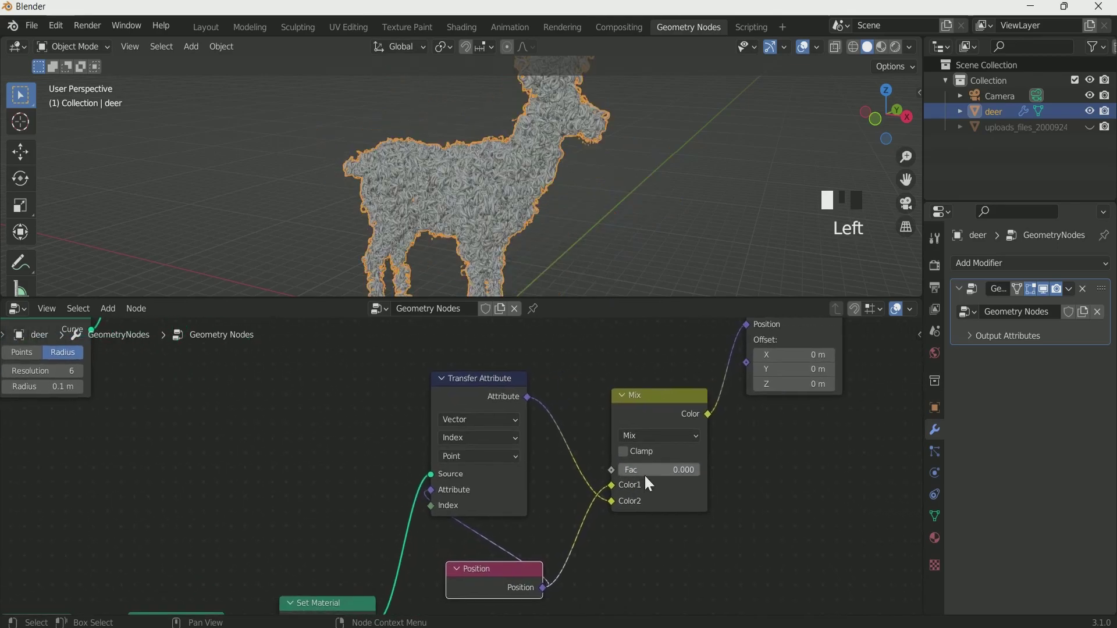
{"action": "left_click", "coordinate": [647, 469]}
{"action": "type", "text": "1"}
{"action": "key", "text": "Return"}
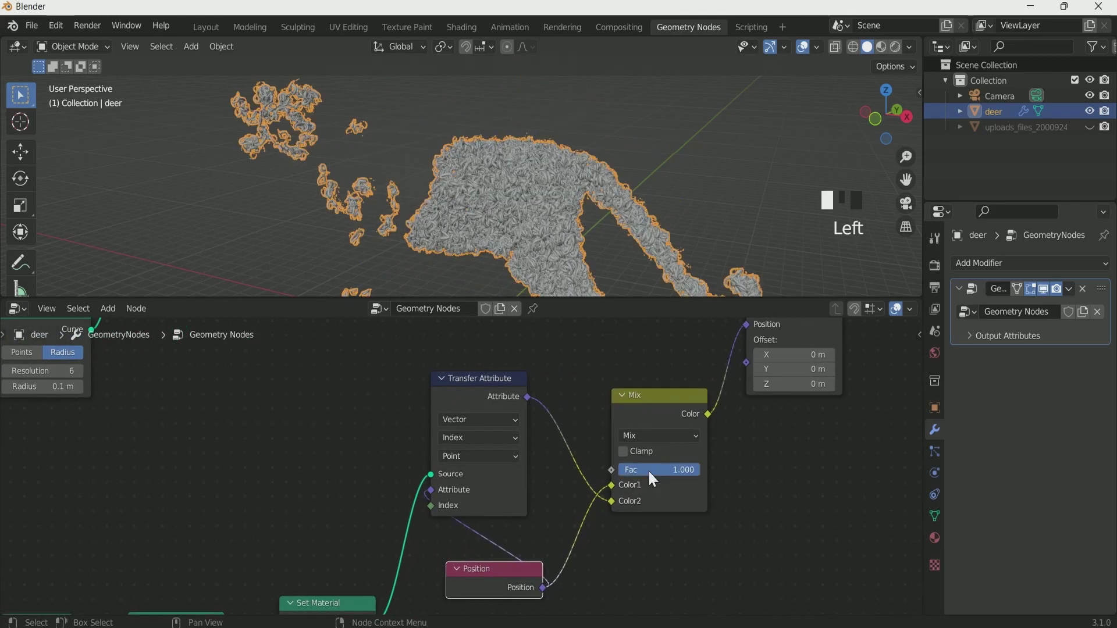
{"action": "scroll", "coordinate": [512, 224], "scroll_direction": "down", "scroll_amount": 3}
{"action": "middle_click_drag", "start_coordinate": [511, 224], "coordinate": [424, 217]}
{"action": "scroll", "coordinate": [424, 216], "scroll_direction": "down", "scroll_amount": 1}
{"action": "scroll", "coordinate": [245, 462], "scroll_direction": "down", "scroll_amount": 2}
Examine both node chains, including the point density on Distribute Points on Faces and the morph nodes before Group Output.
{"action": "middle_click_drag", "start_coordinate": [192, 442], "coordinate": [494, 413]}
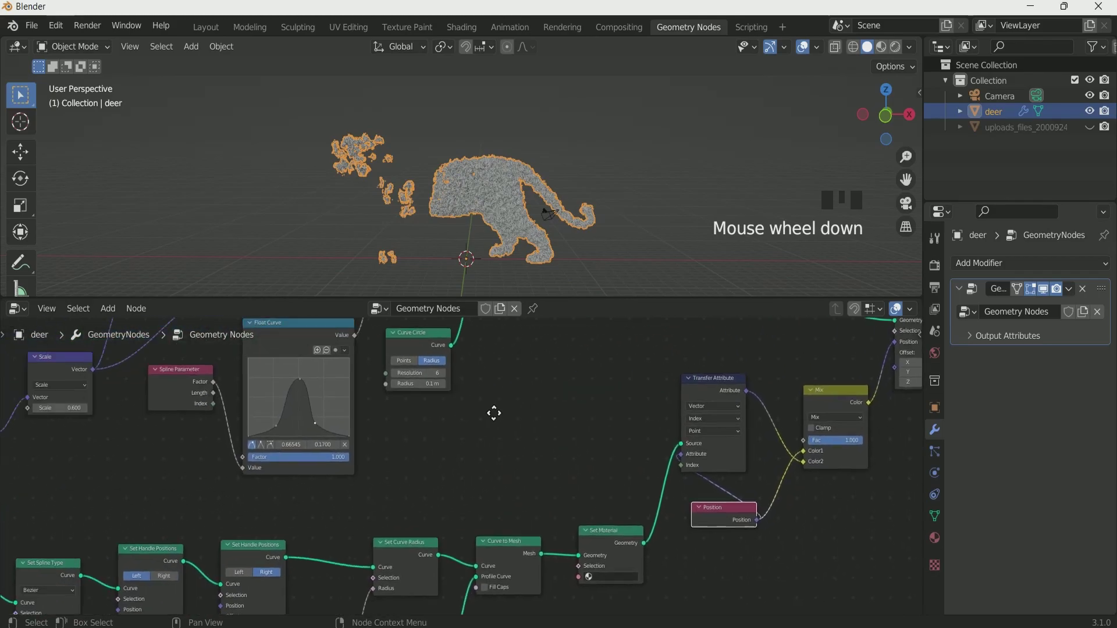
{"action": "scroll", "coordinate": [686, 410], "scroll_direction": "down", "scroll_amount": 7}
{"action": "middle_click_drag", "start_coordinate": [634, 390], "coordinate": [718, 421]}
{"action": "scroll", "coordinate": [718, 421], "scroll_direction": "down", "scroll_amount": 2}
{"action": "middle_click_drag", "start_coordinate": [242, 483], "coordinate": [387, 493]}
{"action": "scroll", "coordinate": [237, 578], "scroll_direction": "up", "scroll_amount": 8}
{"action": "middle_click_drag", "start_coordinate": [271, 593], "coordinate": [209, 352]}
{"action": "scroll", "coordinate": [174, 563], "scroll_direction": "up", "scroll_amount": 1}
{"action": "middle_click_drag", "start_coordinate": [144, 499], "coordinate": [170, 427]}
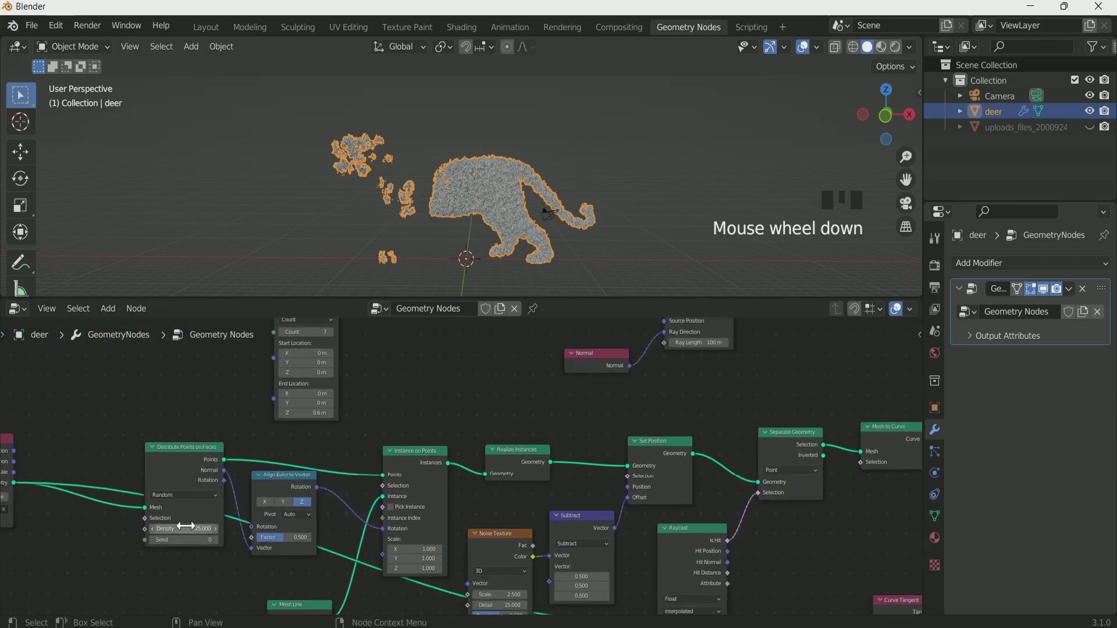
{"action": "scroll", "coordinate": [190, 421], "scroll_direction": "down", "scroll_amount": 2}
{"action": "middle_click_drag", "start_coordinate": [256, 354], "coordinate": [264, 529]}
{"action": "scroll", "coordinate": [264, 529], "scroll_direction": "down", "scroll_amount": 2}
{"action": "middle_click_drag", "start_coordinate": [772, 494], "coordinate": [77, 414]}
{"action": "middle_click_drag", "start_coordinate": [739, 490], "coordinate": [573, 576]}
{"action": "scroll", "coordinate": [574, 576], "scroll_direction": "down", "scroll_amount": 3}
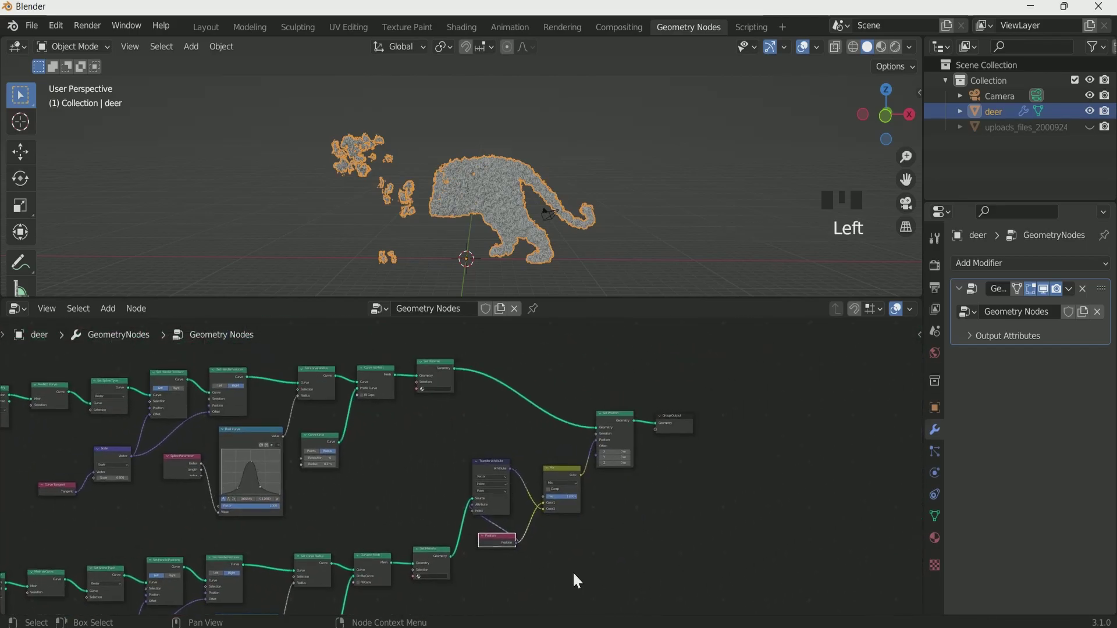
{"action": "scroll", "coordinate": [655, 532], "scroll_direction": "up", "scroll_amount": 2}
Set the Mix node's Fac to 0.
{"action": "left_click", "coordinate": [638, 516]}
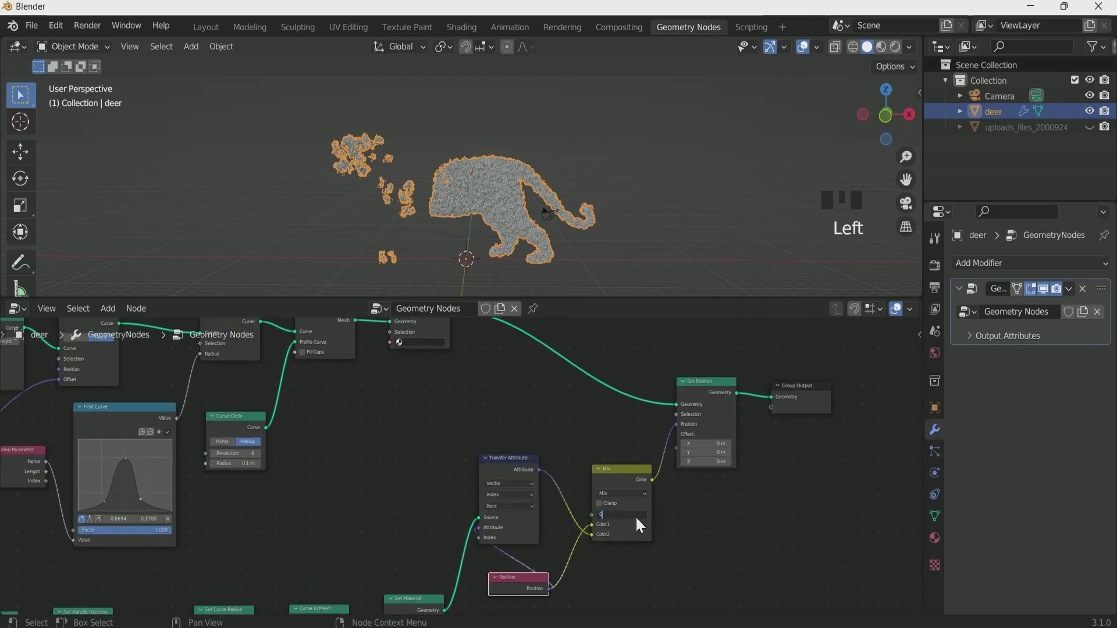
{"action": "key", "text": "Return"}
{"action": "left_click", "coordinate": [495, 270]}
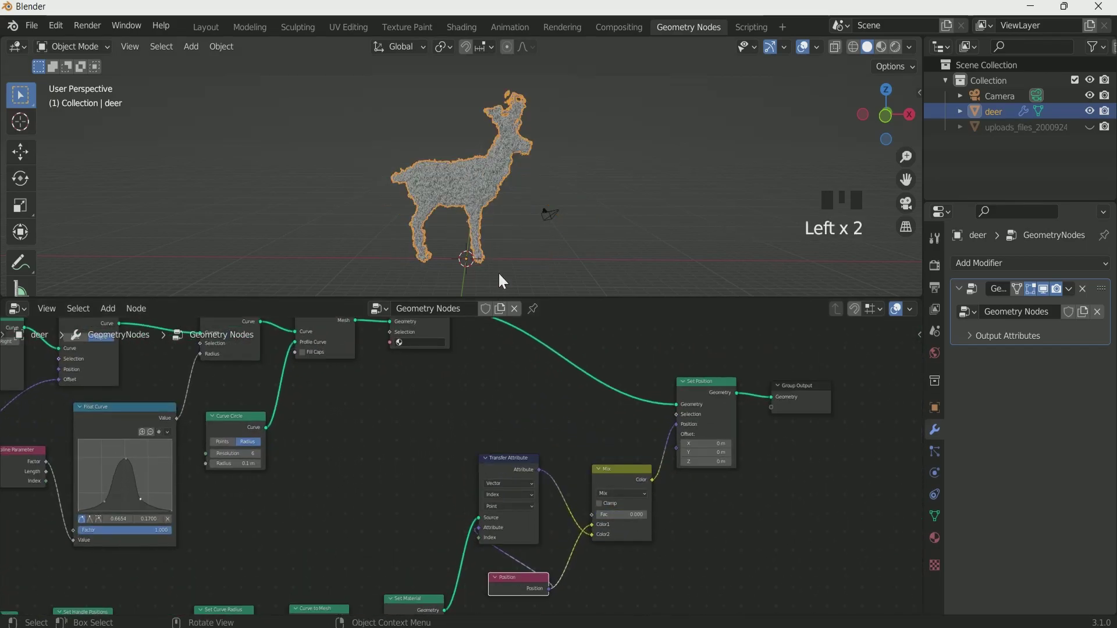
Rename the deer's Material.001 as "deer material".
{"action": "left_click", "coordinate": [934, 538]}
{"action": "left_click", "coordinate": [1046, 331]}
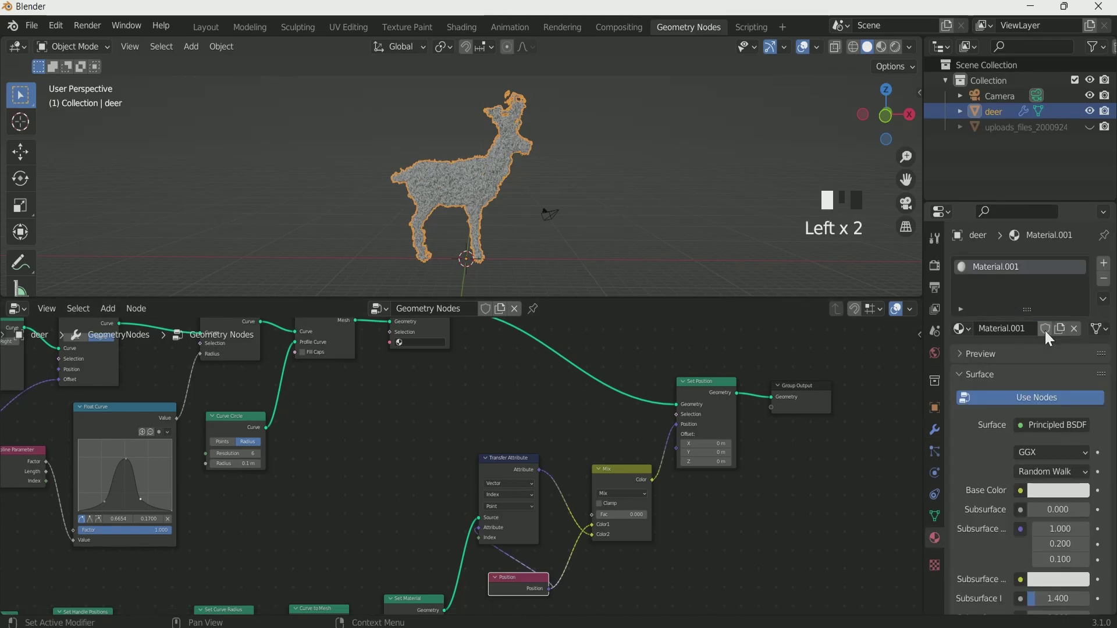
{"action": "left_click", "coordinate": [1015, 330]}
{"action": "type", "text": "deer m"}
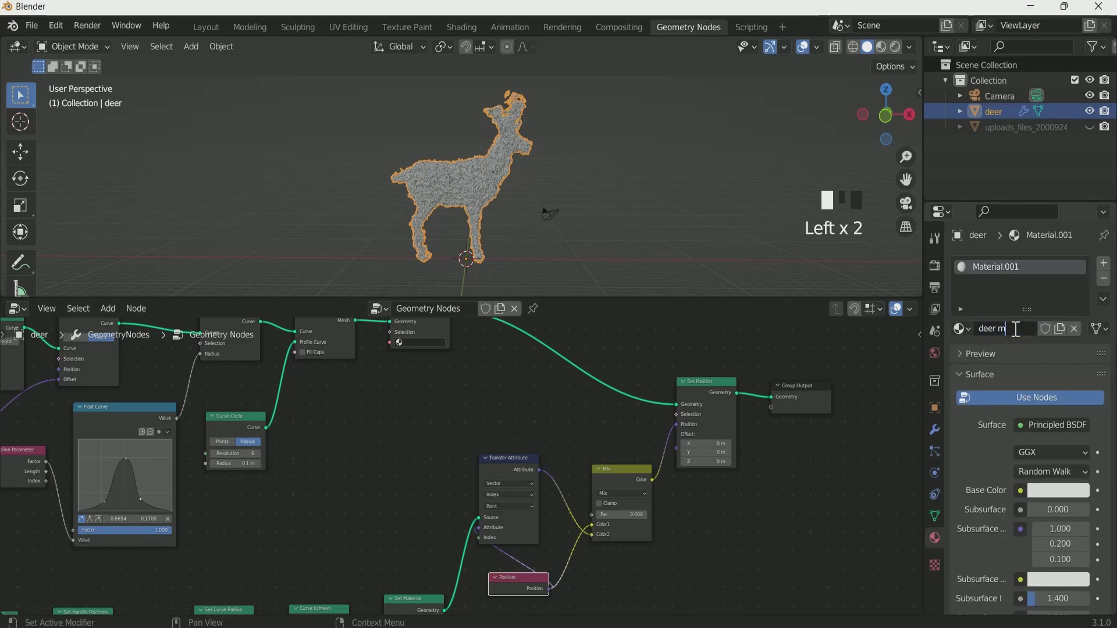
{"action": "type", "text": "aterial"}
{"action": "key", "text": "Return"}
Assign deer material in the Set Material nodes of both the upper and lower geometry chains.
{"action": "scroll", "coordinate": [516, 410], "scroll_direction": "up", "scroll_amount": 1}
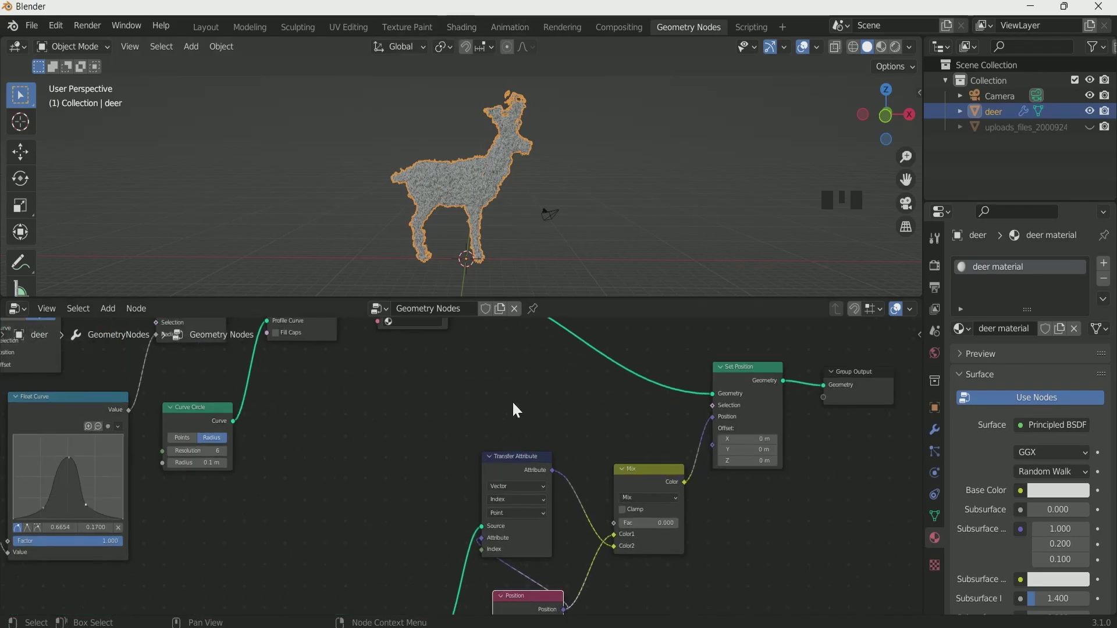
{"action": "scroll", "coordinate": [512, 407], "scroll_direction": "down", "scroll_amount": 3}
{"action": "scroll", "coordinate": [552, 442], "scroll_direction": "up", "scroll_amount": 3}
{"action": "left_click", "coordinate": [472, 380]}
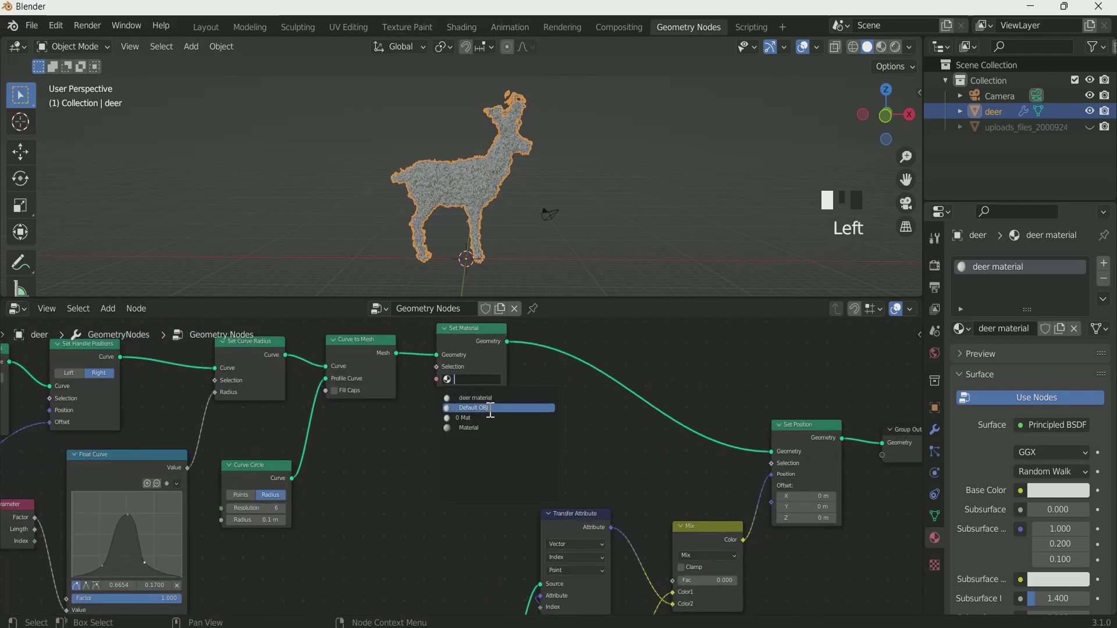
{"action": "left_click", "coordinate": [499, 398]}
{"action": "scroll", "coordinate": [360, 492], "scroll_direction": "down", "scroll_amount": 2}
{"action": "middle_click_drag", "start_coordinate": [407, 539], "coordinate": [418, 328]}
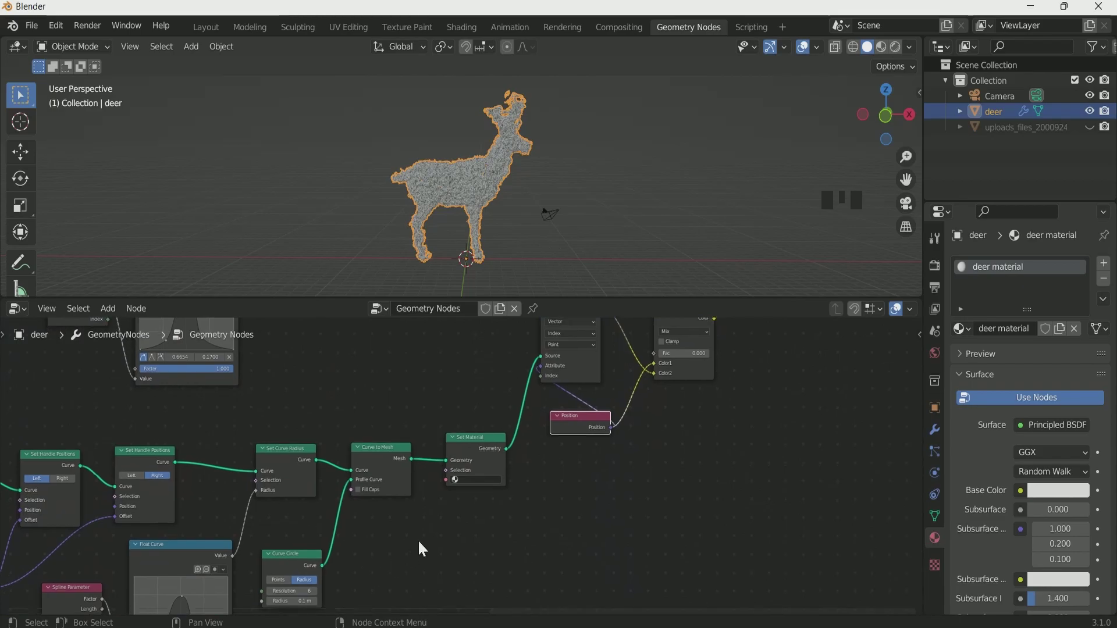
{"action": "scroll", "coordinate": [468, 474], "scroll_direction": "up", "scroll_amount": 2}
{"action": "left_click", "coordinate": [476, 485]}
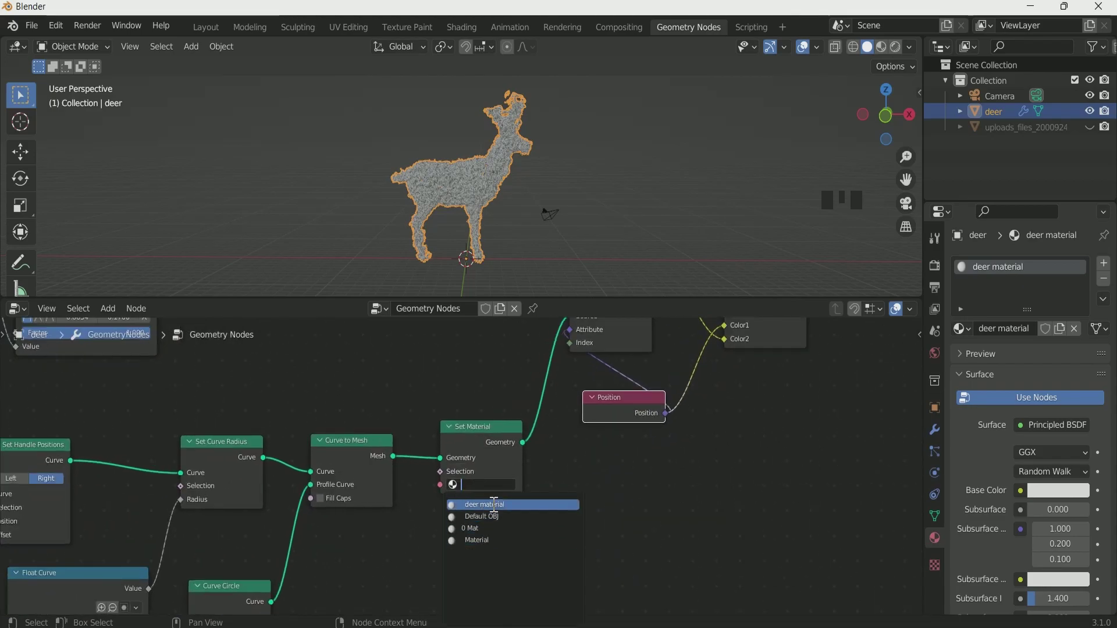
{"action": "scroll", "coordinate": [729, 523], "scroll_direction": "down", "scroll_amount": 2}
{"action": "middle_click_drag", "start_coordinate": [729, 524], "coordinate": [721, 565]}
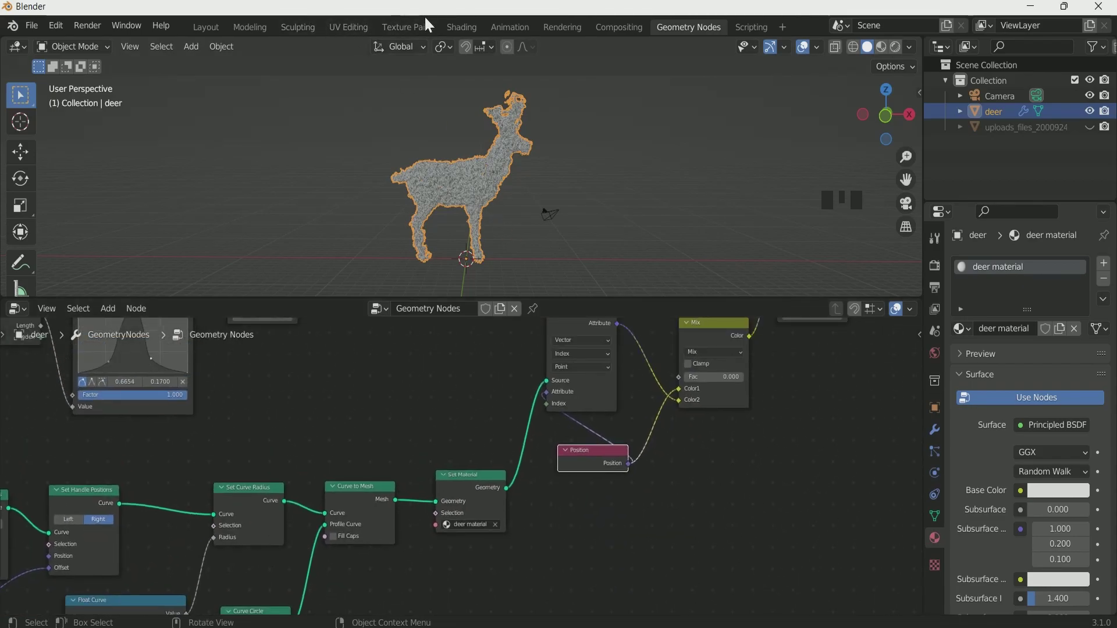
Set up the Shading workspace with a front view of the deer, removing the file browser and image editor areas.
{"action": "left_click", "coordinate": [466, 26]}
{"action": "key", "text": "KP_1"}
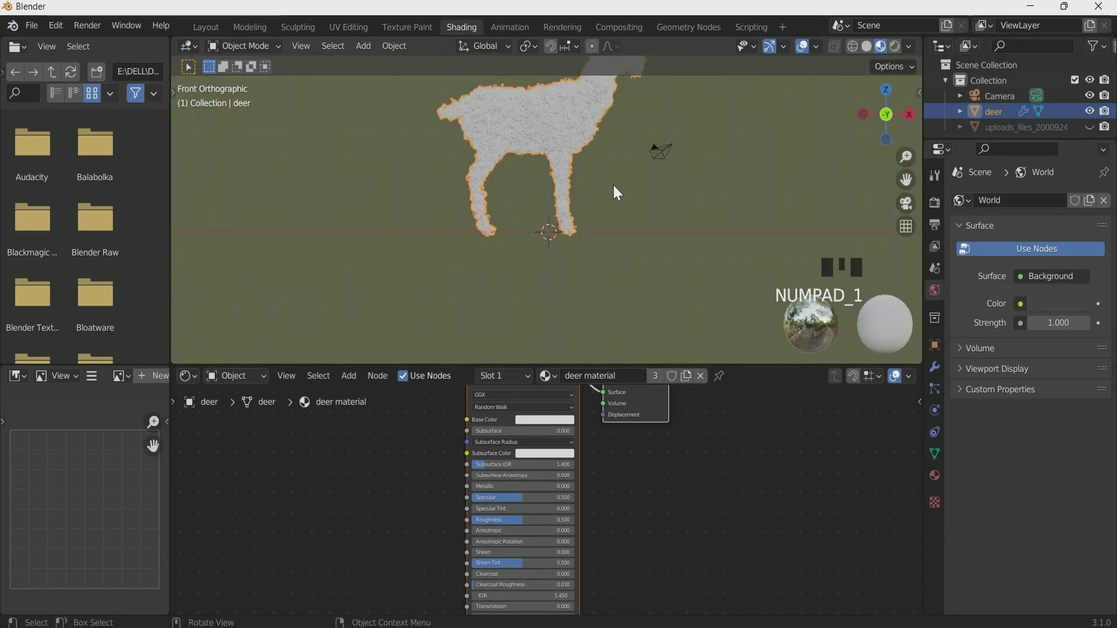
{"action": "key", "text": "KP_Decimal"}
{"action": "scroll", "coordinate": [617, 235], "scroll_direction": "down", "scroll_amount": 3}
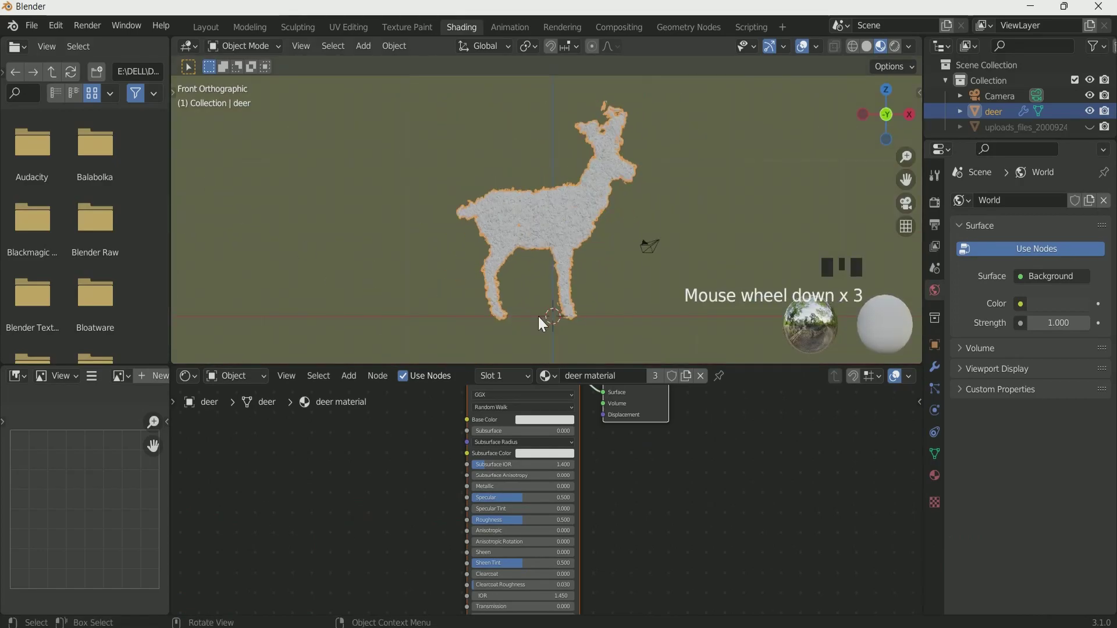
{"action": "left_click_drag", "start_coordinate": [698, 364], "coordinate": [745, 317]}
{"action": "left_click_drag", "start_coordinate": [172, 39], "coordinate": [128, 70]}
{"action": "left_click_drag", "start_coordinate": [172, 322], "coordinate": [134, 343]}
Set the Principled BSDF's Metallic to 1.000 in deer material.
{"action": "left_click", "coordinate": [488, 518]}
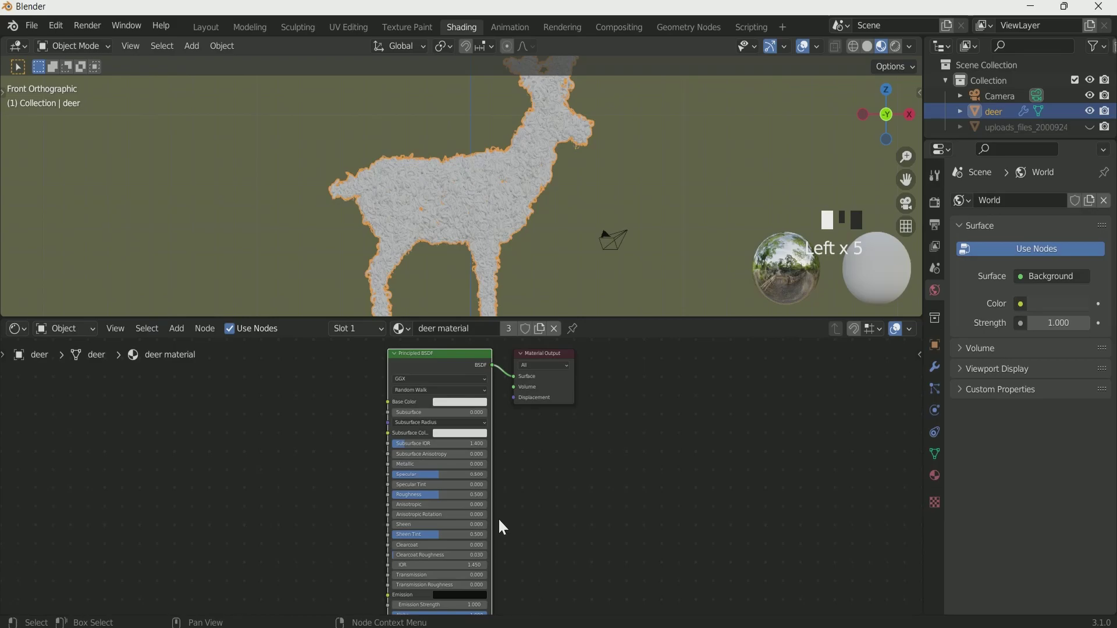
{"action": "scroll", "coordinate": [499, 520], "scroll_direction": "up", "scroll_amount": 1}
{"action": "left_click_drag", "start_coordinate": [416, 453], "coordinate": [507, 453]}
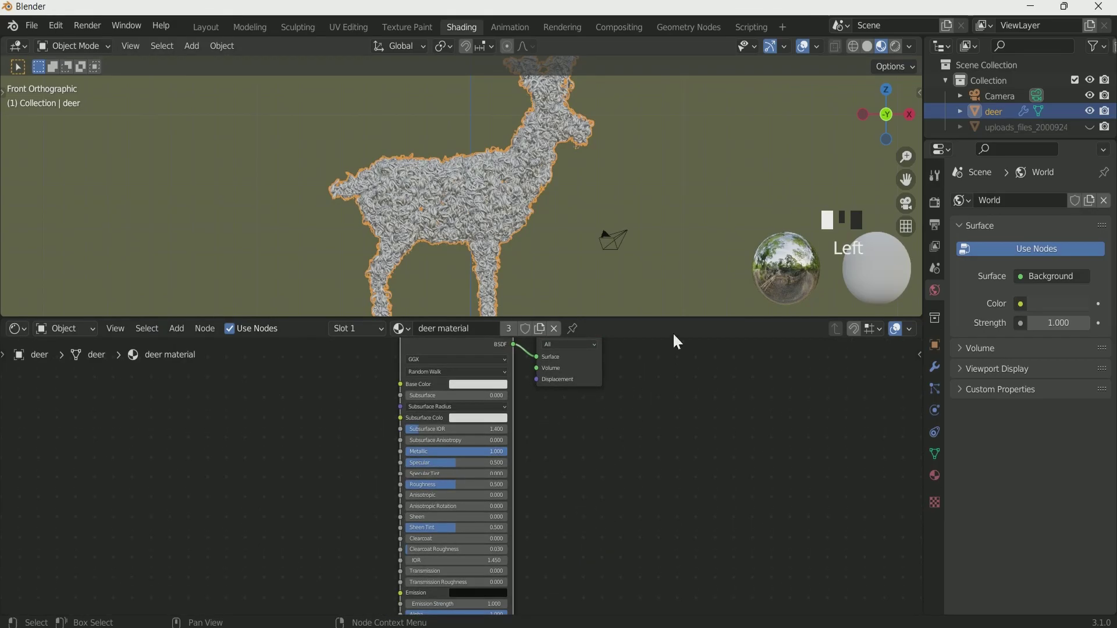
Add a ColorRamp node and connect its Color to the Principled BSDF's Emission.
{"action": "middle_click_drag", "start_coordinate": [203, 459], "coordinate": [269, 493]}
{"action": "key", "text": "shift+a"}
{"action": "left_click", "coordinate": [231, 453]}
{"action": "type", "text": "col"}
{"action": "left_click", "coordinate": [283, 475]}
{"action": "left_click", "coordinate": [334, 415]}
{"action": "scroll", "coordinate": [416, 459], "scroll_direction": "down", "scroll_amount": 1}
{"action": "middle_click_drag", "start_coordinate": [417, 458], "coordinate": [424, 395]}
{"action": "left_click_drag", "start_coordinate": [408, 353], "coordinate": [476, 539]}
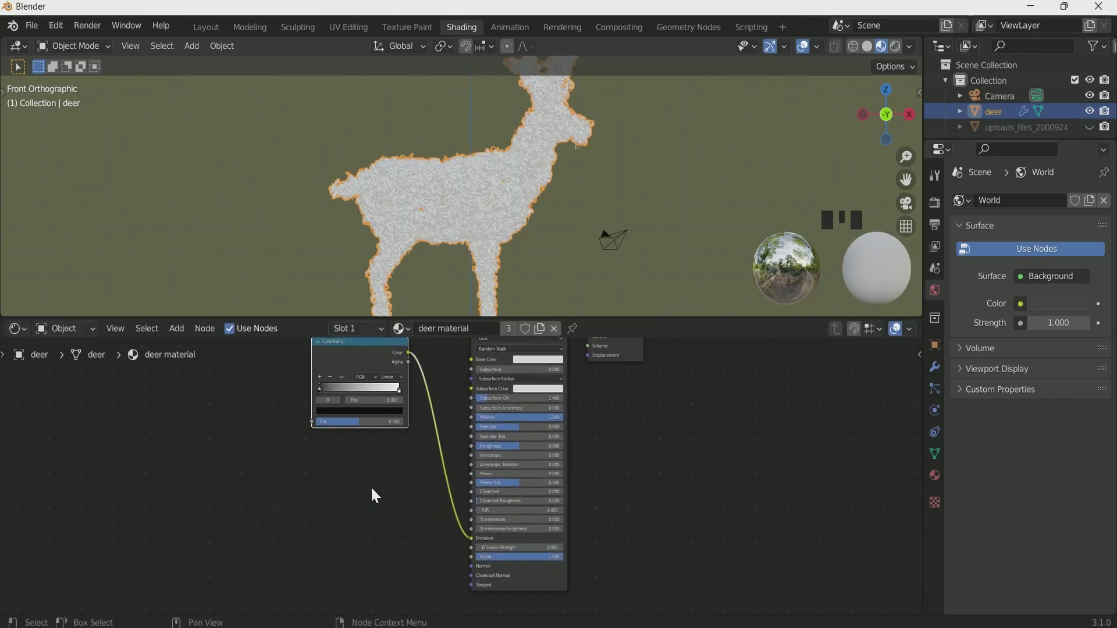
Set the ColorRamp's interpolation to Constant and move its white stop to position 0.724.
{"action": "left_click", "coordinate": [391, 377]}
{"action": "left_click", "coordinate": [394, 424]}
{"action": "middle_click_drag", "start_coordinate": [394, 441], "coordinate": [431, 492]}
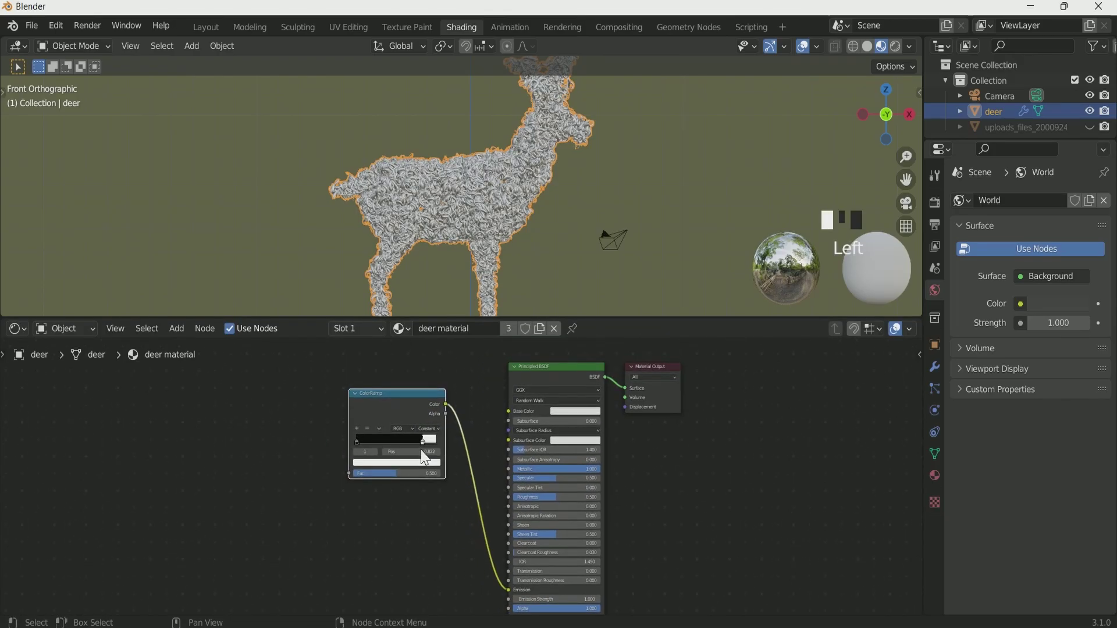
Add an Ambient Occlusion node and connect its AO output to the ColorRamp's Fac.
{"action": "key", "text": "shift+a"}
{"action": "left_click", "coordinate": [232, 421]}
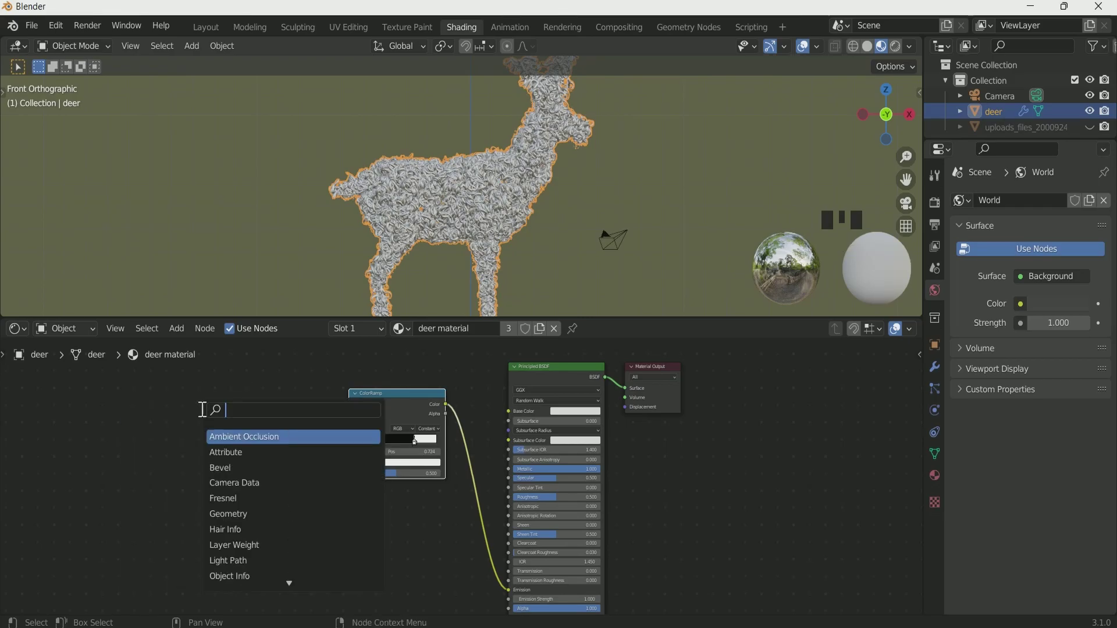
{"action": "type", "text": "amb"}
{"action": "key", "text": "Return"}
{"action": "left_click", "coordinate": [265, 426]}
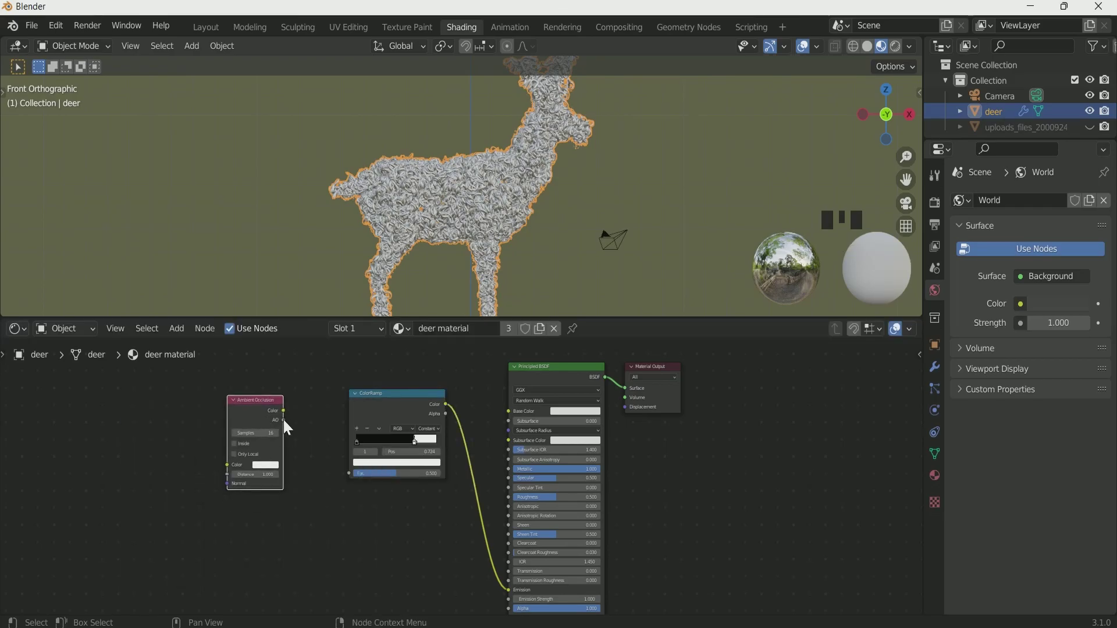
{"action": "left_click_drag", "start_coordinate": [283, 420], "coordinate": [348, 473]}
Set the Ambient Occlusion node's Samples to 8 and Distance to 0.2.
{"action": "scroll", "coordinate": [341, 474], "scroll_direction": "up", "scroll_amount": 2}
{"action": "left_click", "coordinate": [278, 454]}
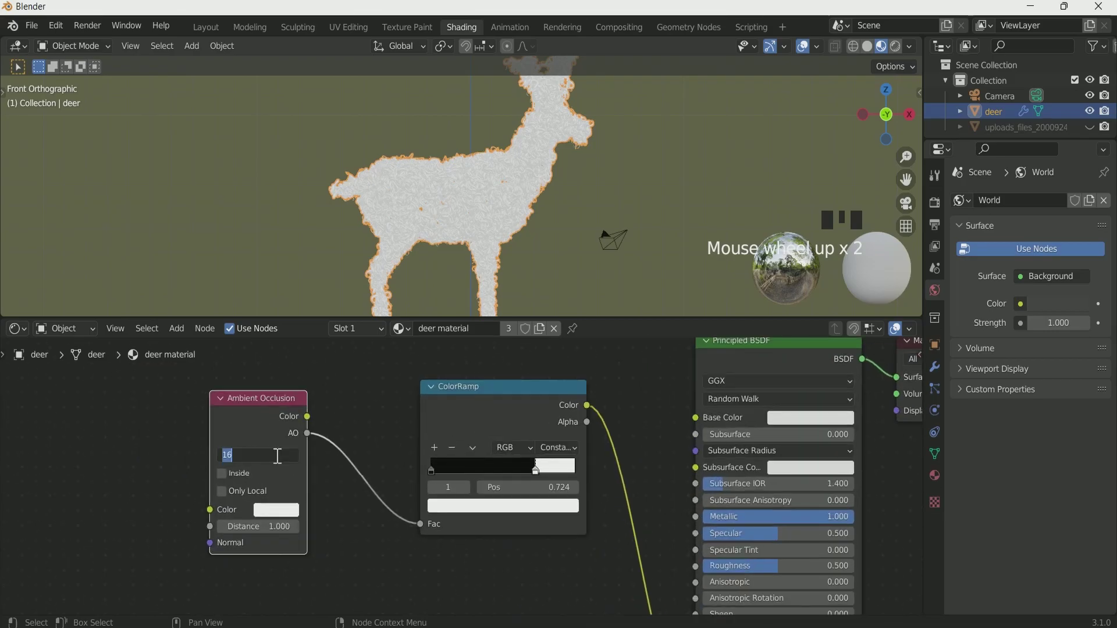
{"action": "type", "text": "8"}
{"action": "key", "text": "Return"}
{"action": "left_click", "coordinate": [281, 527]}
{"action": "type", "text": "0.2"}
{"action": "key", "text": "Return"}
{"action": "scroll", "coordinate": [373, 544], "scroll_direction": "down", "scroll_amount": 1}
{"action": "middle_click_drag", "start_coordinate": [373, 544], "coordinate": [328, 522]}
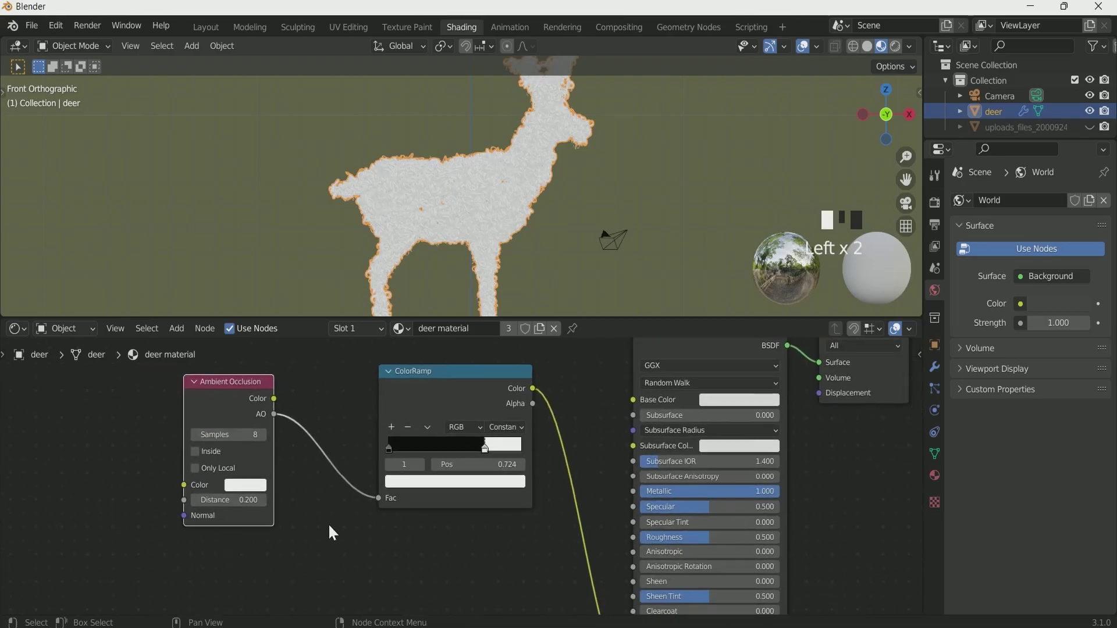
Colour the ColorRamp's black stop bright red and its white stop with hex FFBC67.
{"action": "left_click", "coordinate": [388, 447]}
{"action": "left_click", "coordinate": [436, 482]}
{"action": "left_click_drag", "start_coordinate": [495, 361], "coordinate": [495, 285]}
{"action": "left_click", "coordinate": [436, 384]}
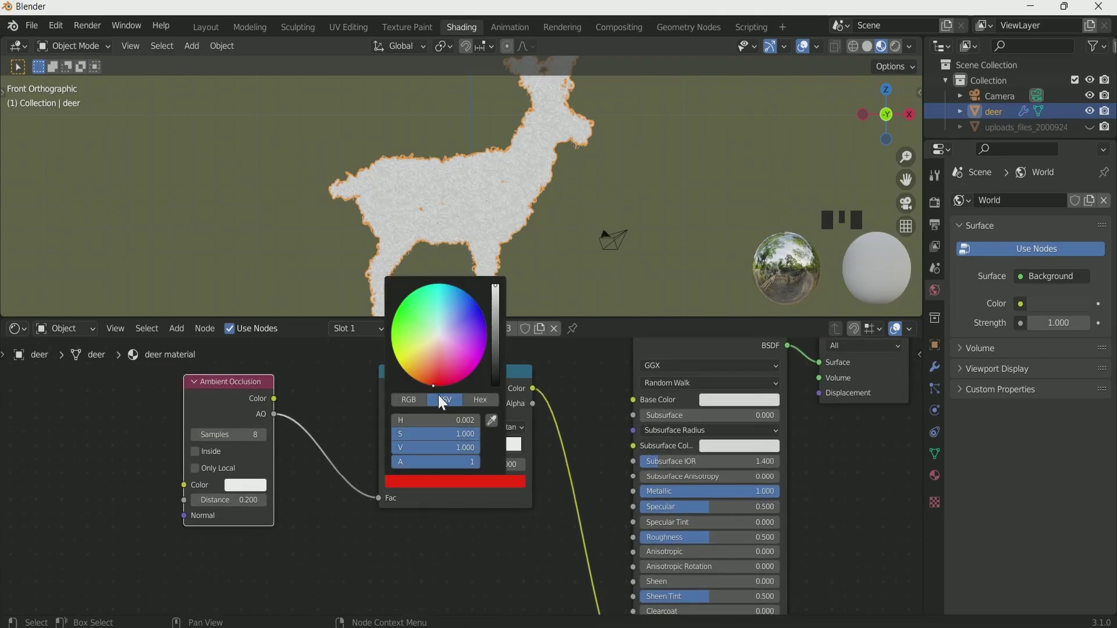
{"action": "left_click", "coordinate": [482, 400]}
{"action": "left_click", "coordinate": [449, 417]}
{"action": "type", "text": "FFBC67"}
{"action": "key", "text": "Return"}
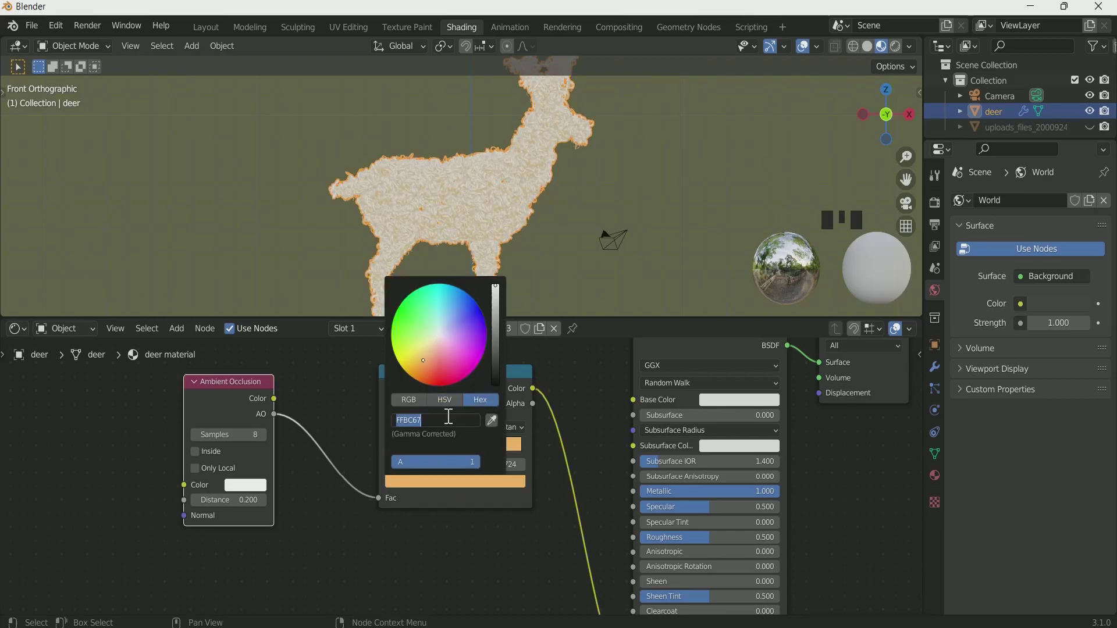
Switch the render engine to Cycles with GPU Compute as the device.
{"action": "left_click", "coordinate": [935, 201]}
{"action": "left_click", "coordinate": [1035, 200]}
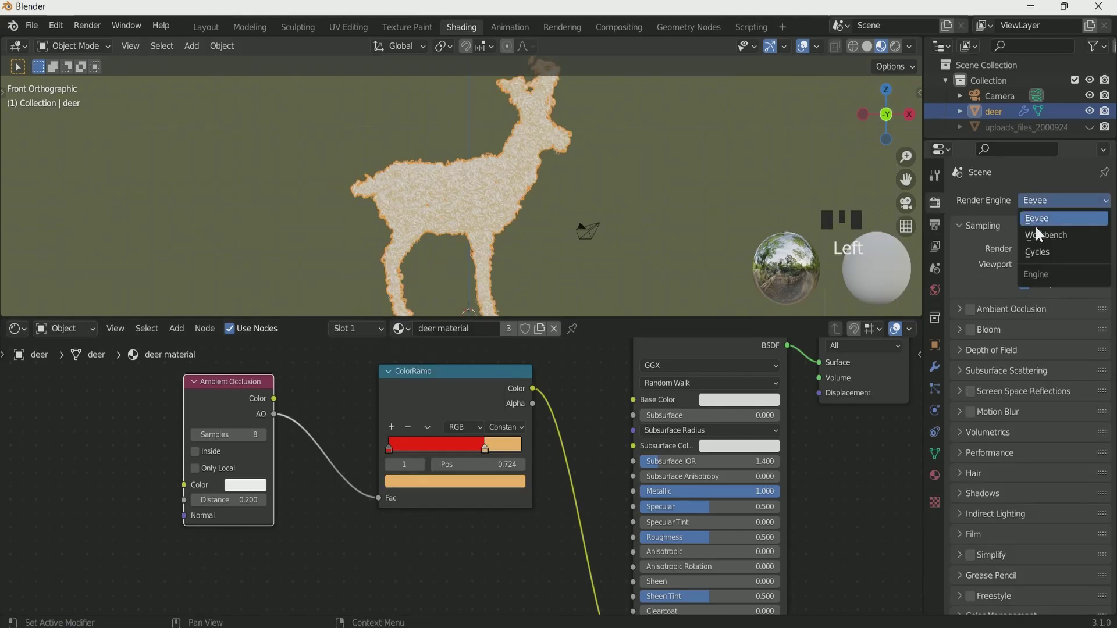
{"action": "left_click", "coordinate": [1039, 219]}
{"action": "left_click", "coordinate": [1055, 239]}
{"action": "left_click", "coordinate": [1054, 273]}
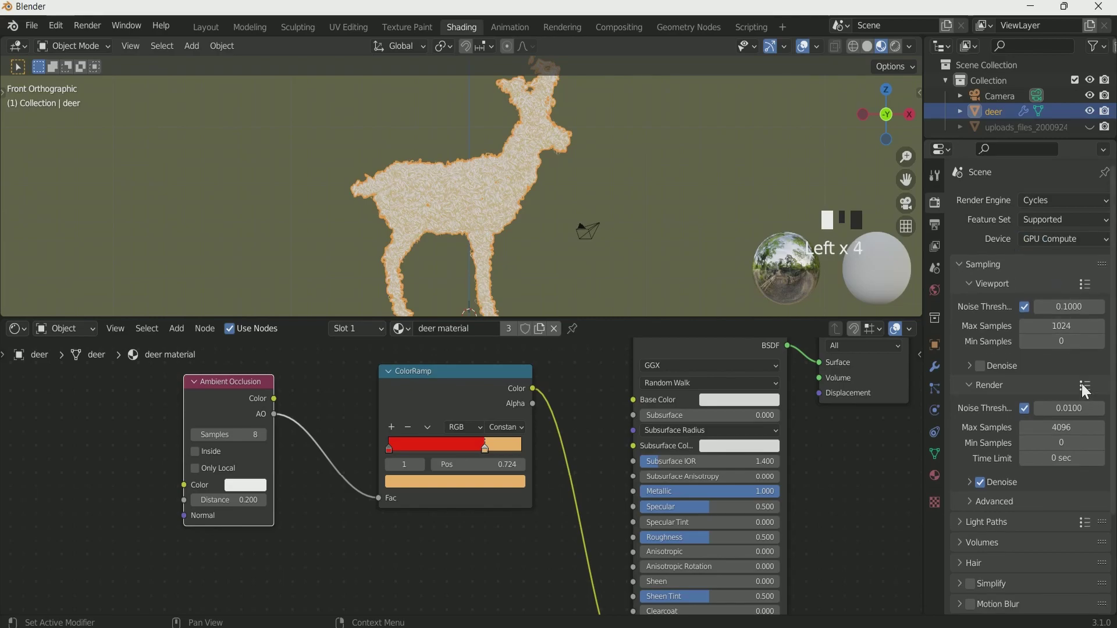
Set Cycles Max Samples to 12 for the viewport and 32 for the render.
{"action": "left_click", "coordinate": [1073, 325]}
{"action": "type", "text": "12"}
{"action": "key", "text": "Return"}
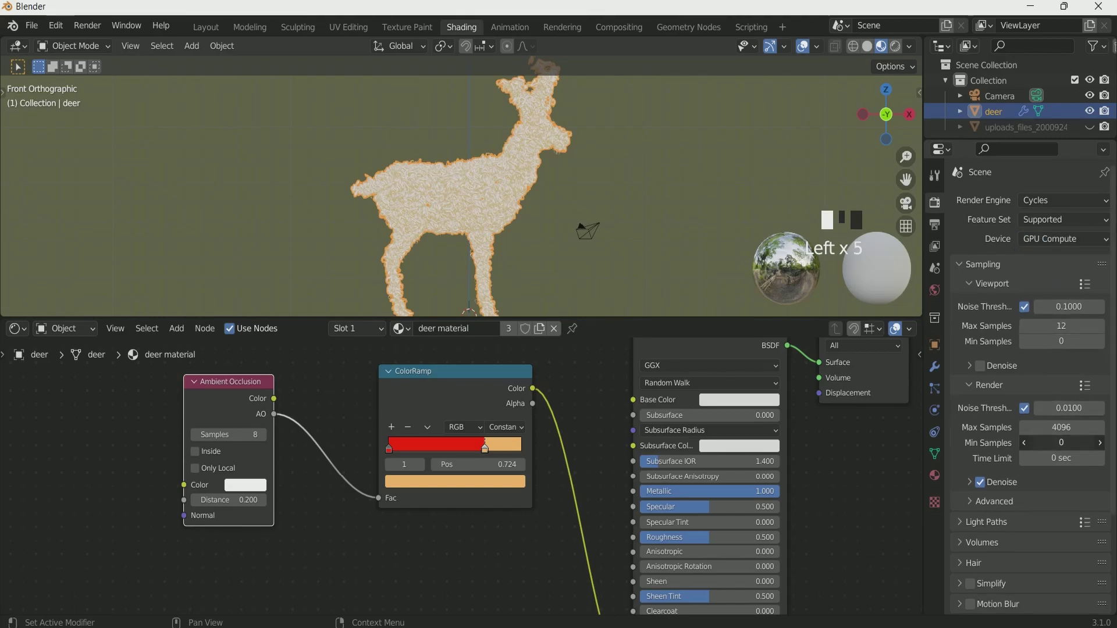
{"action": "left_click", "coordinate": [1079, 429]}
{"action": "type", "text": "32"}
{"action": "key", "text": "Return"}
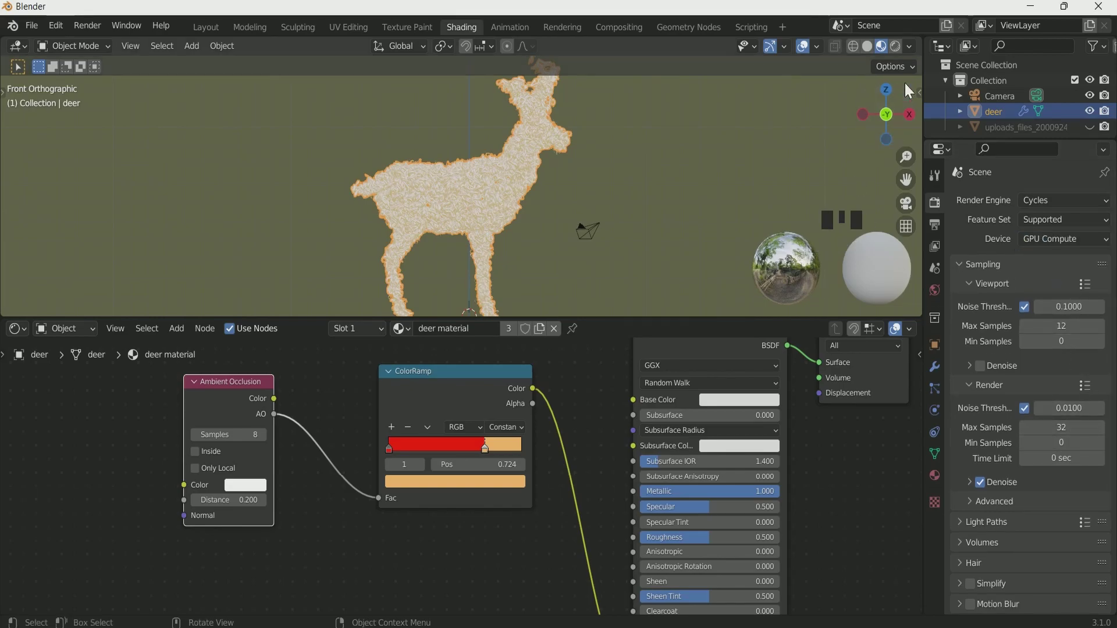
Preview the deer in Rendered shading and examine the strand colours up close.
{"action": "left_click", "coordinate": [895, 46]}
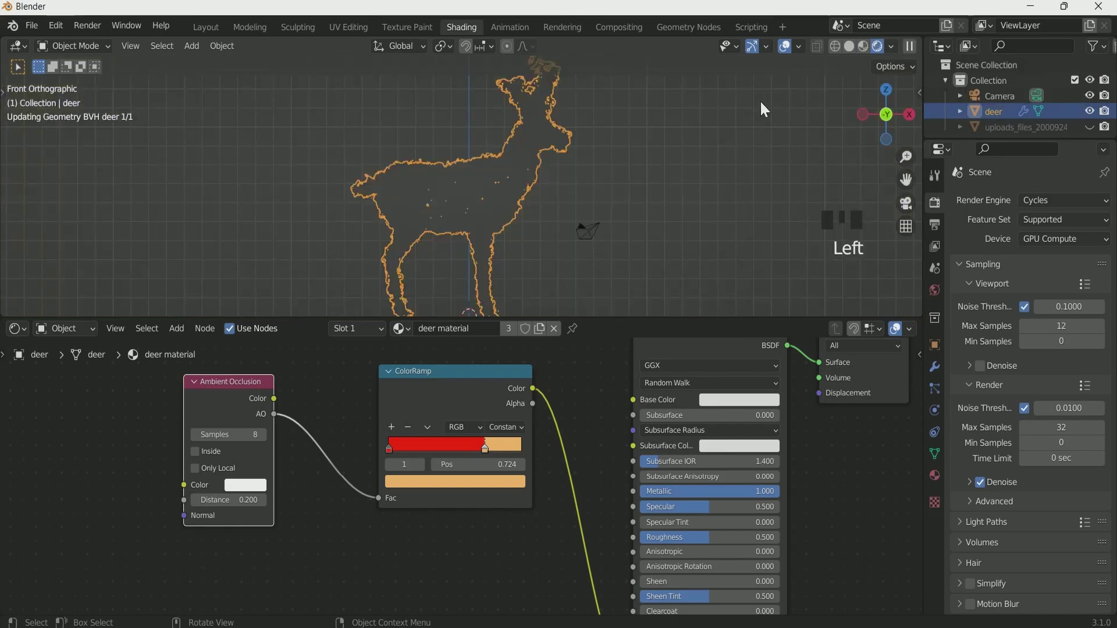
{"action": "left_click", "coordinate": [892, 45]}
{"action": "left_click", "coordinate": [811, 138]}
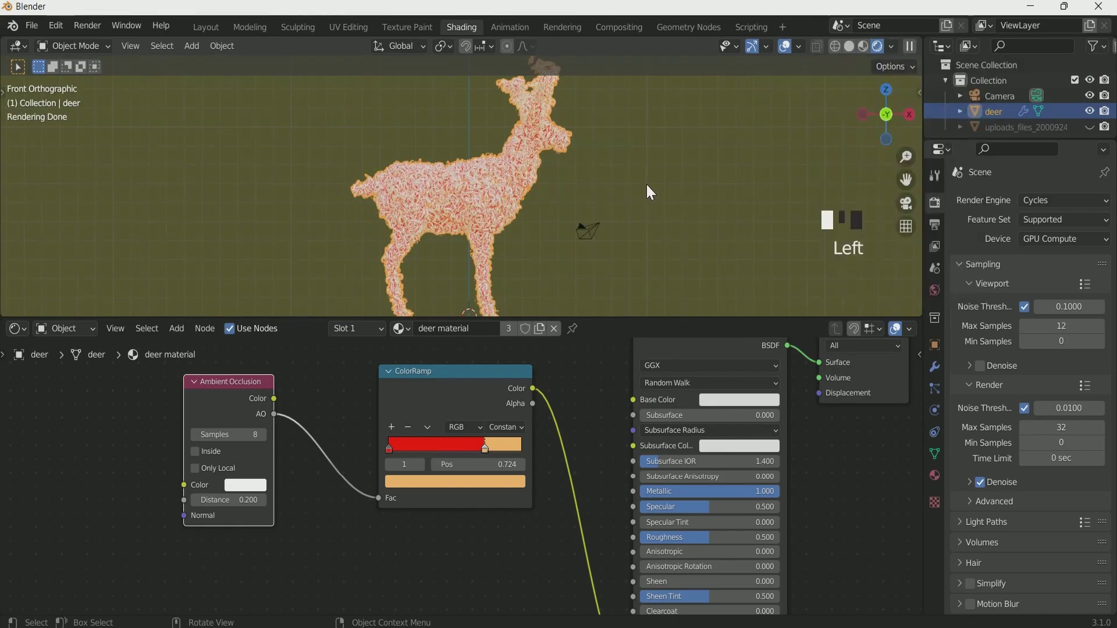
{"action": "scroll", "coordinate": [602, 192], "scroll_direction": "up", "scroll_amount": 2}
{"action": "scroll", "coordinate": [602, 190], "scroll_direction": "up", "scroll_amount": 6}
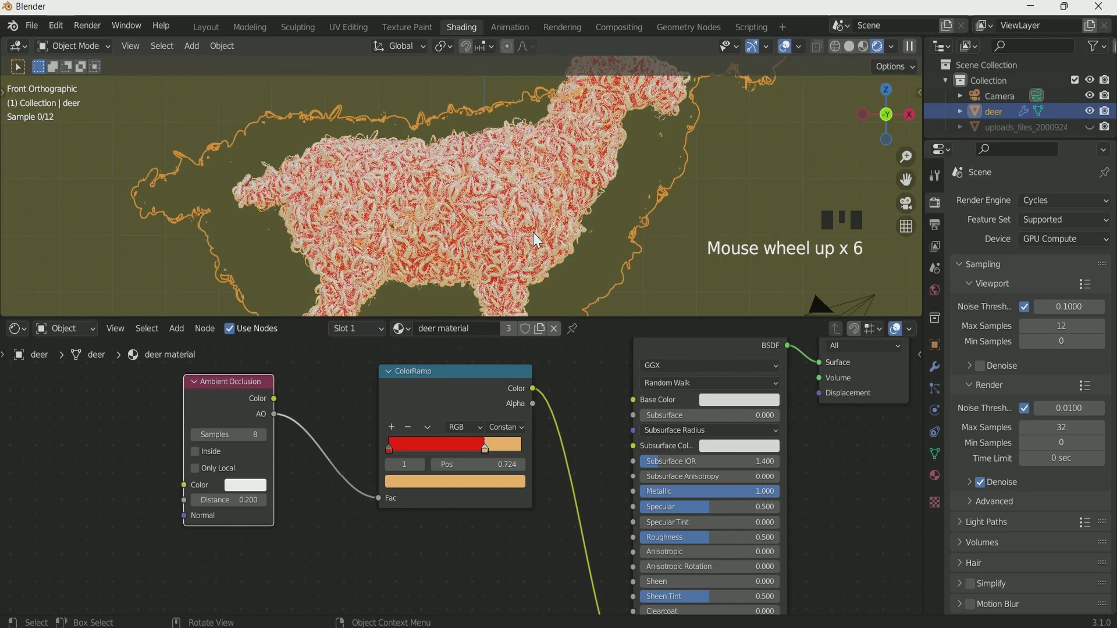
Move the ColorRamp's orange stop to position 0.735 and return the viewport to Material Preview shading.
{"action": "mouse_move", "coordinate": [485, 450]}
{"action": "left_mouse_down"}
{"action": "mouse_move", "coordinate": [471, 450]}
{"action": "mouse_move", "coordinate": [497, 452]}
{"action": "left_mouse_up"}
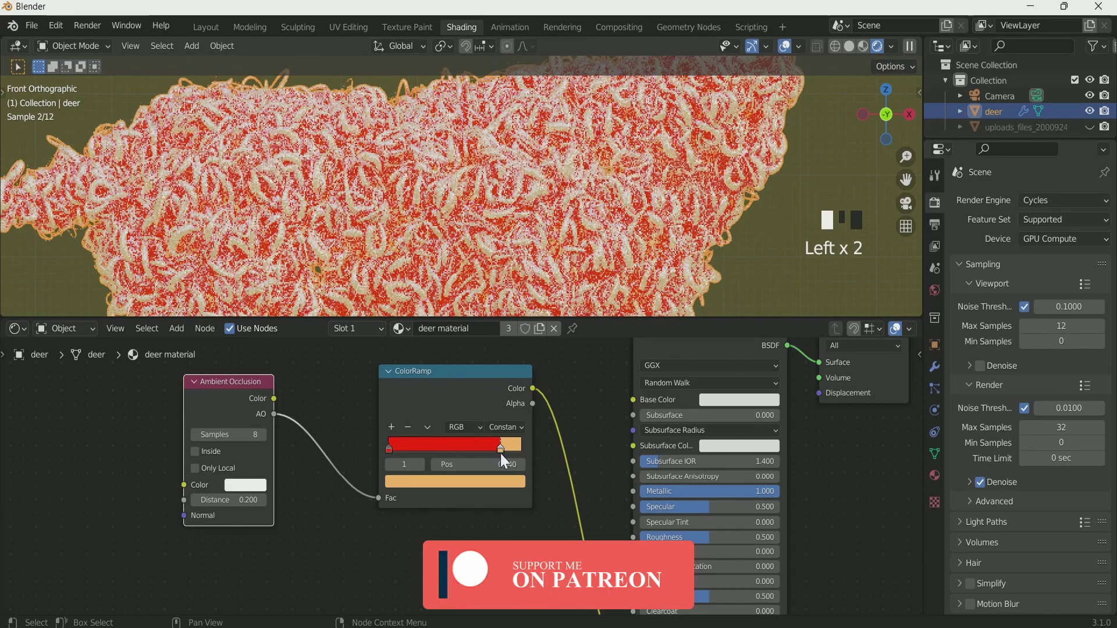
{"action": "scroll", "coordinate": [407, 192], "scroll_direction": "down", "scroll_amount": 9}
{"action": "left_click", "coordinate": [864, 47]}
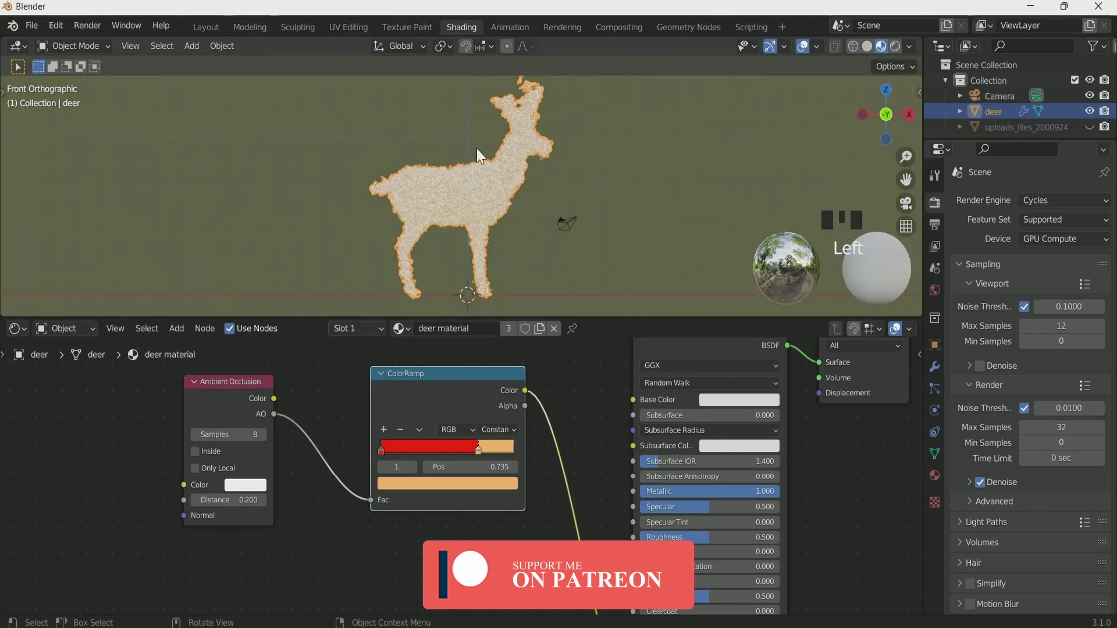
Look through the camera in the Layout workspace and enable the Camera to View lock.
{"action": "left_click", "coordinate": [206, 27]}
{"action": "key", "text": "KP_0"}
{"action": "key", "text": "KP_0"}
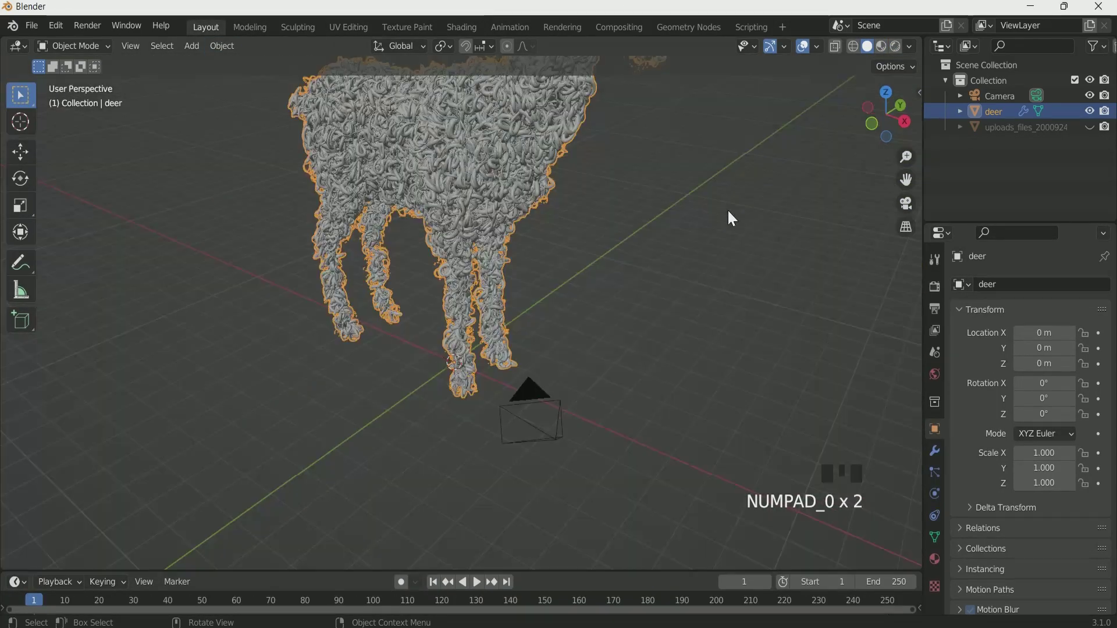
{"action": "key", "text": "KP_0"}
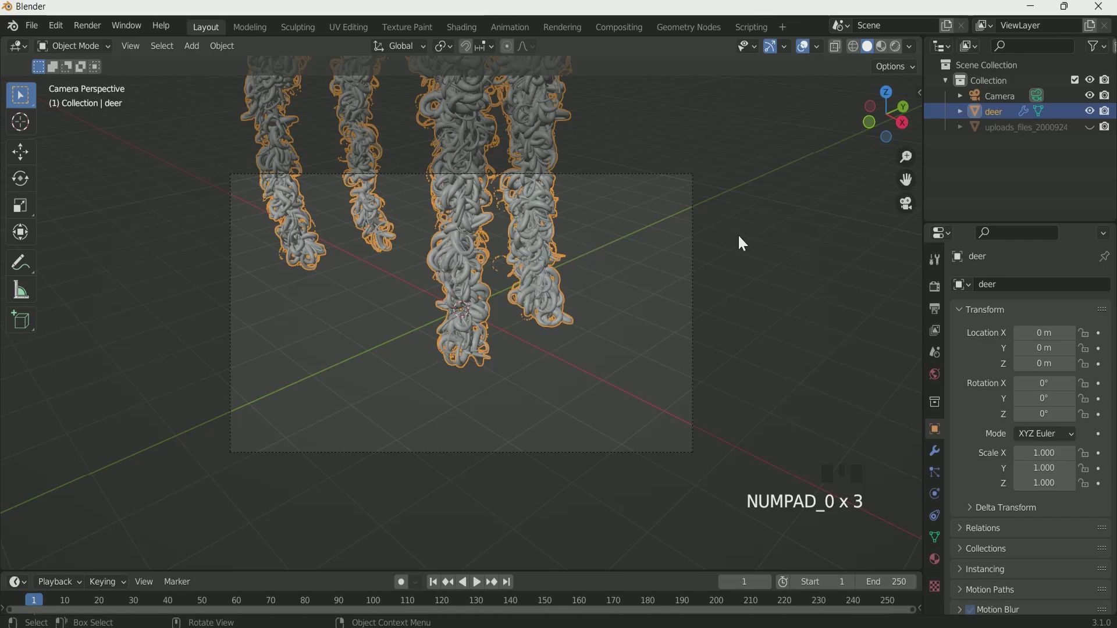
{"action": "key", "text": "n"}
{"action": "left_click", "coordinate": [833, 280]}
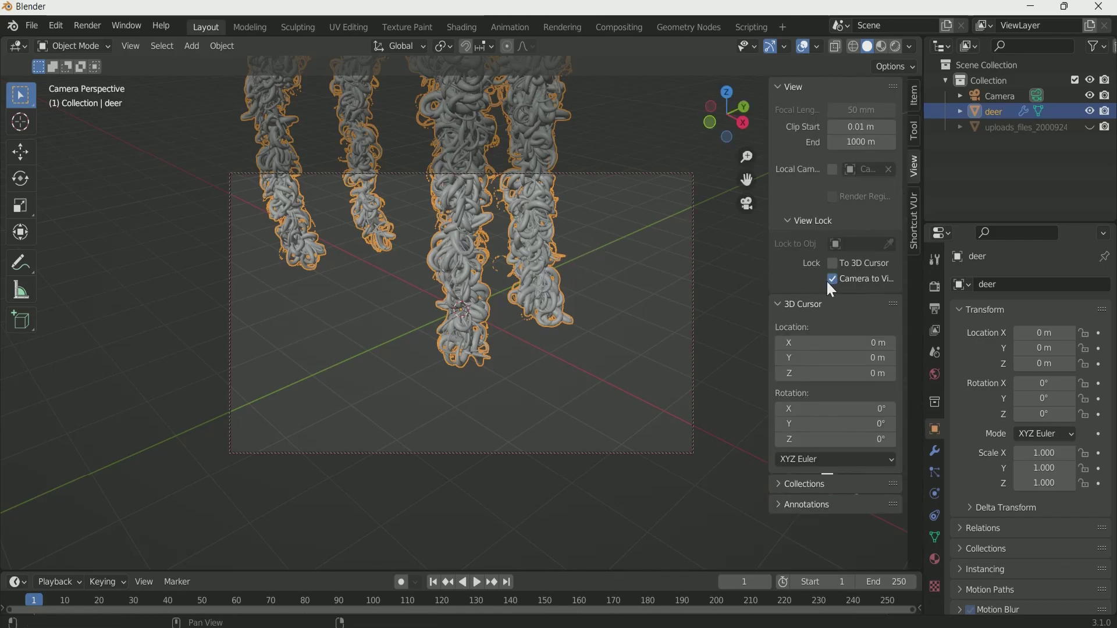
{"action": "key", "text": "n"}
Frame the whole deer in the camera view and set the camera's focal length to 35 mm.
{"action": "scroll", "coordinate": [623, 290], "scroll_direction": "down", "scroll_amount": 3}
{"action": "middle_click_drag", "start_coordinate": [623, 291], "coordinate": [596, 407]}
{"action": "left_click", "coordinate": [1036, 96]}
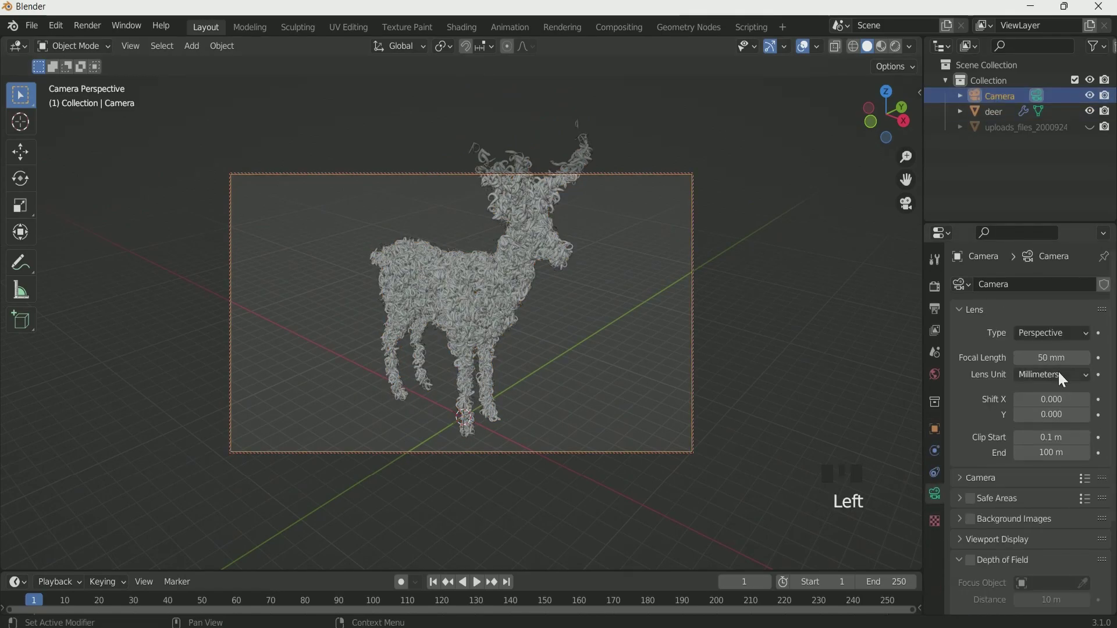
{"action": "left_click_drag", "start_coordinate": [1051, 358], "coordinate": [1018, 358]}
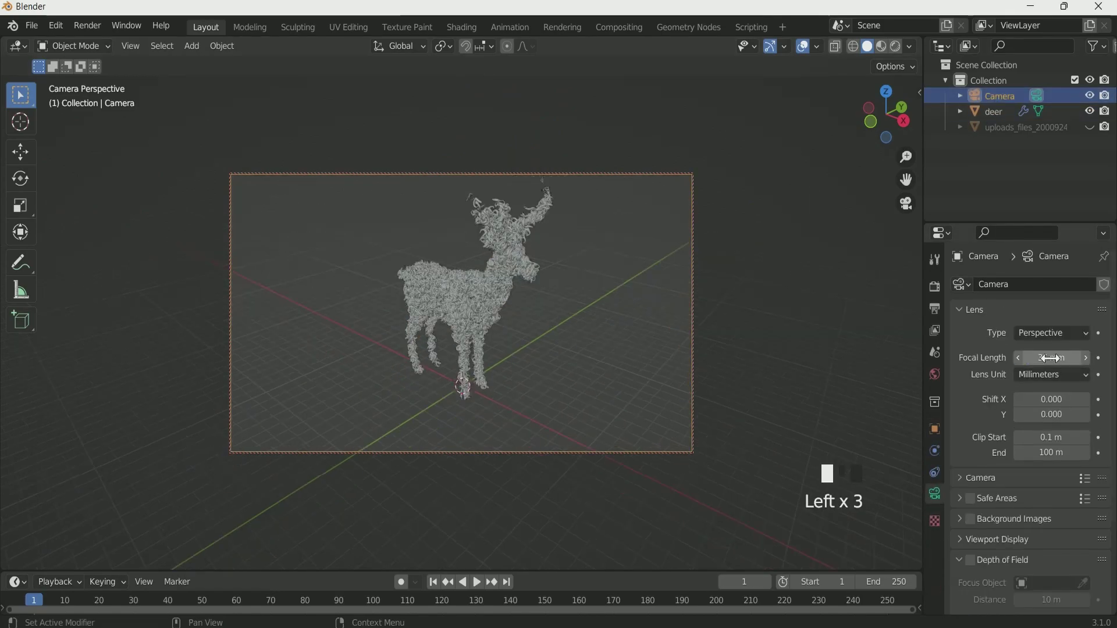
{"action": "middle_click_drag", "start_coordinate": [532, 363], "coordinate": [546, 344]}
{"action": "scroll", "coordinate": [554, 347], "scroll_direction": "down", "scroll_amount": 1}
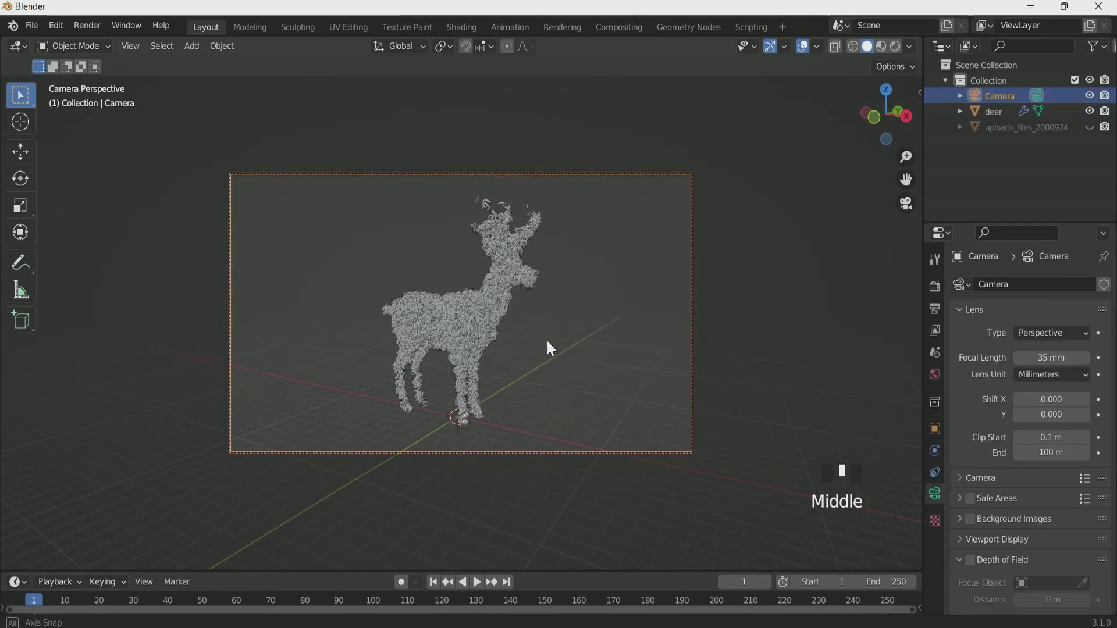
{"action": "scroll", "coordinate": [551, 340], "scroll_direction": "down", "scroll_amount": 1}
{"action": "scroll", "coordinate": [553, 348], "scroll_direction": "up", "scroll_amount": 1}
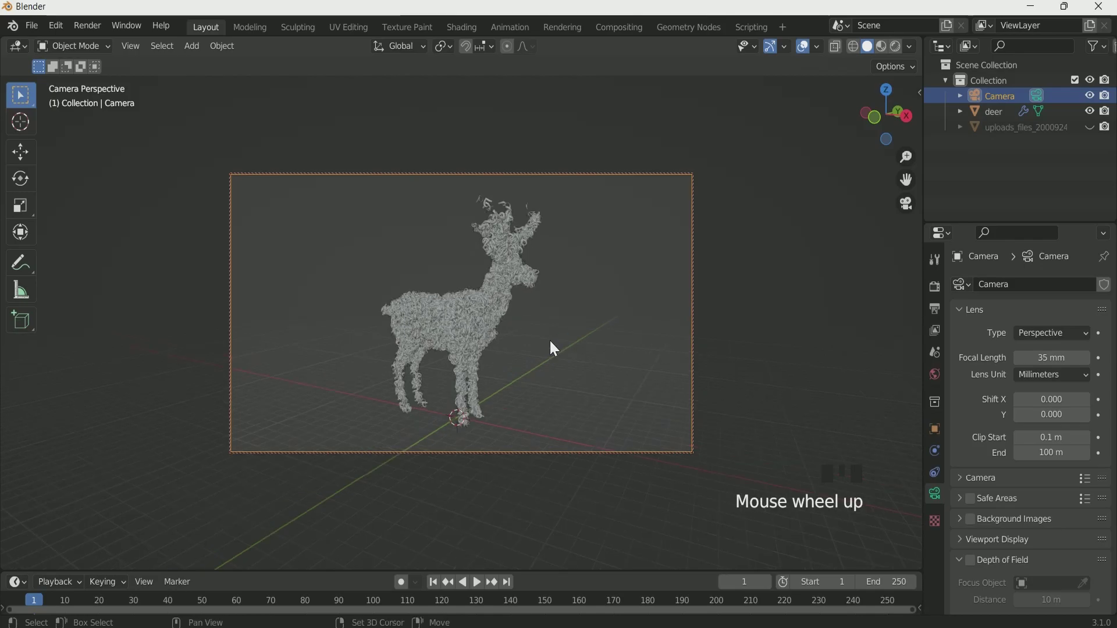
Turn off the Camera to View lock and move the camera back along its local Z axis by about 1.5 m.
{"action": "left_click", "coordinate": [934, 430]}
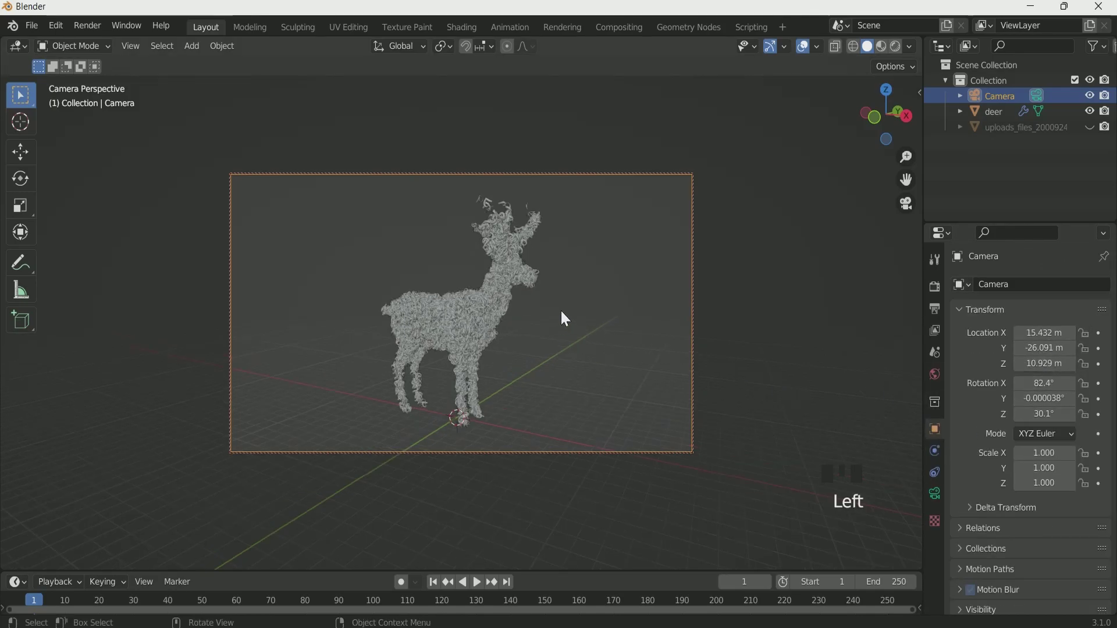
{"action": "key", "text": "n"}
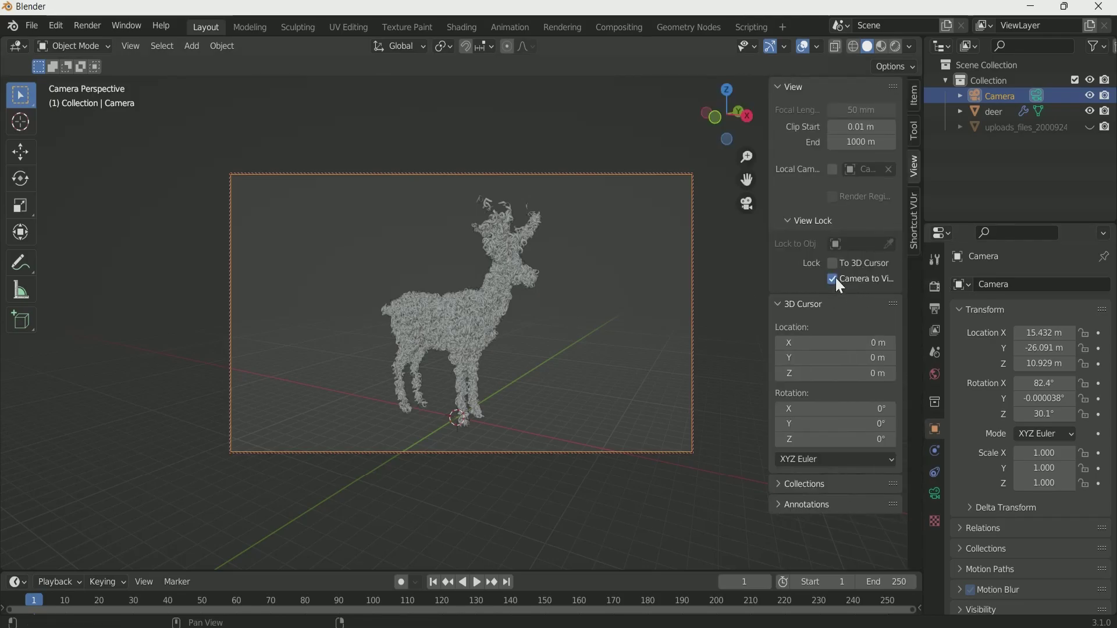
{"action": "key", "text": "n"}
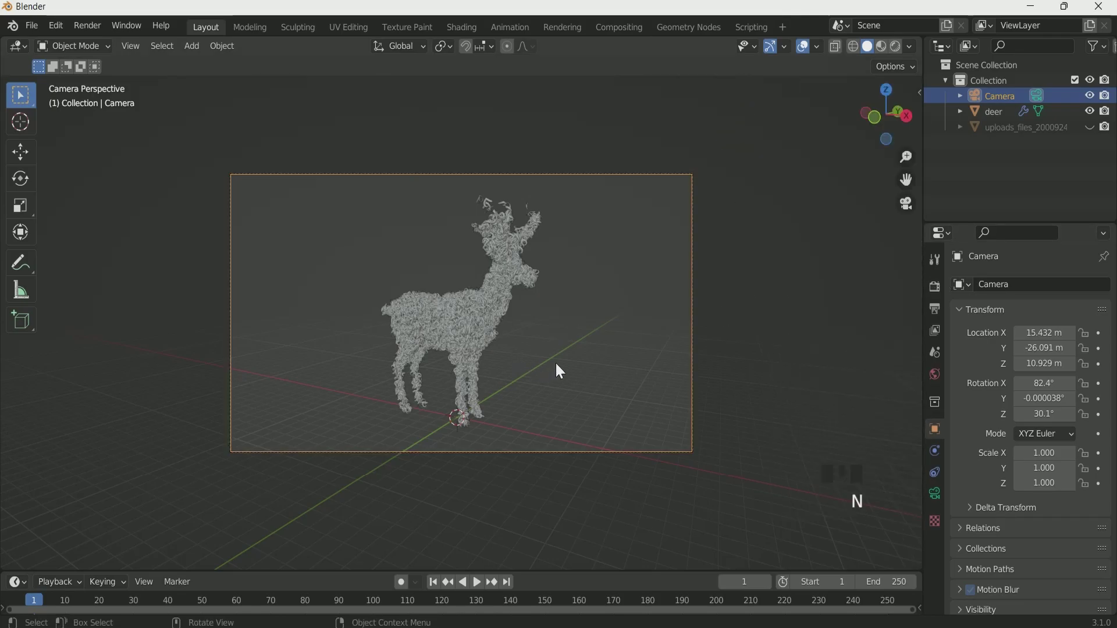
{"action": "key", "text": "g"}
{"action": "key", "text": "z"}
{"action": "key", "text": "z"}
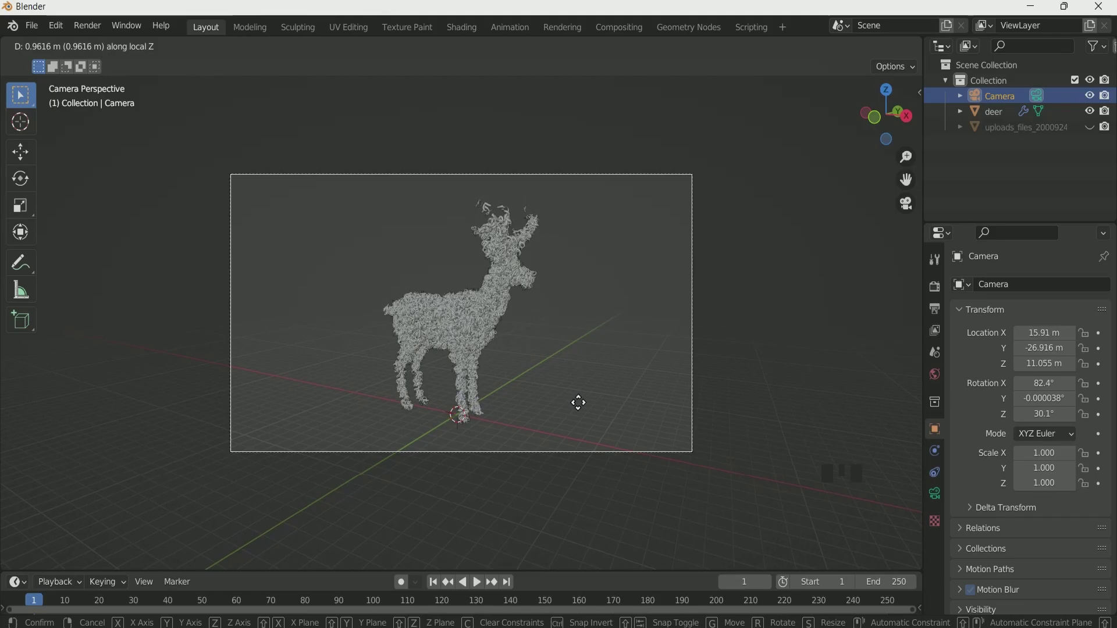
{"action": "left_click", "coordinate": [589, 422]}
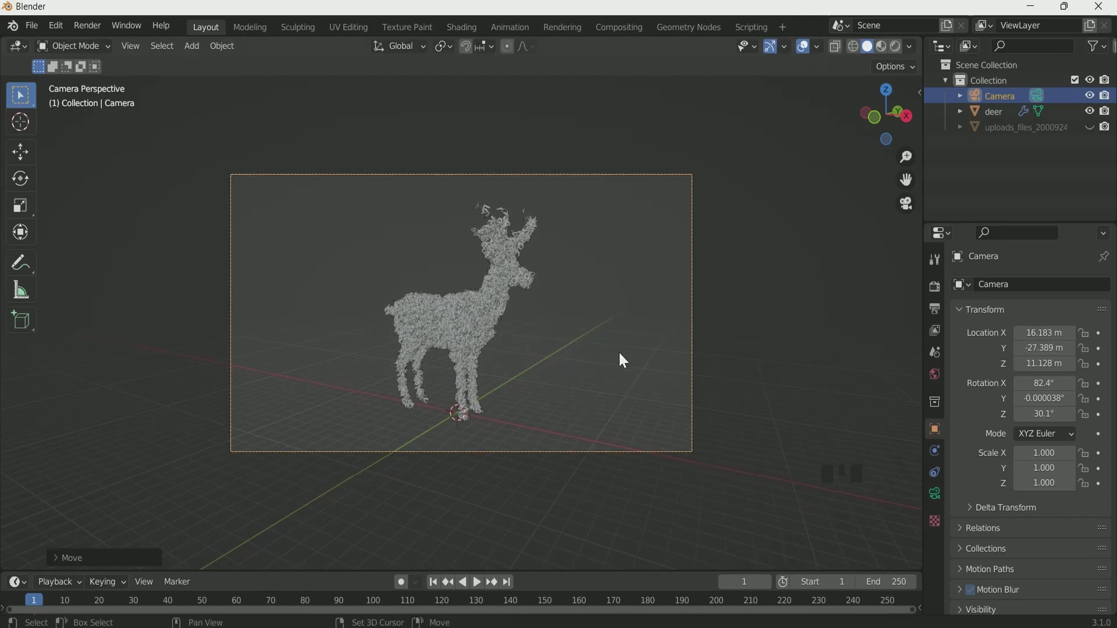
Add a plane at the deer's feet as the ground and scale it by about 34.98.
{"action": "key", "text": "shift+a"}
{"action": "left_click", "coordinate": [691, 320]}
{"action": "key", "text": "s"}
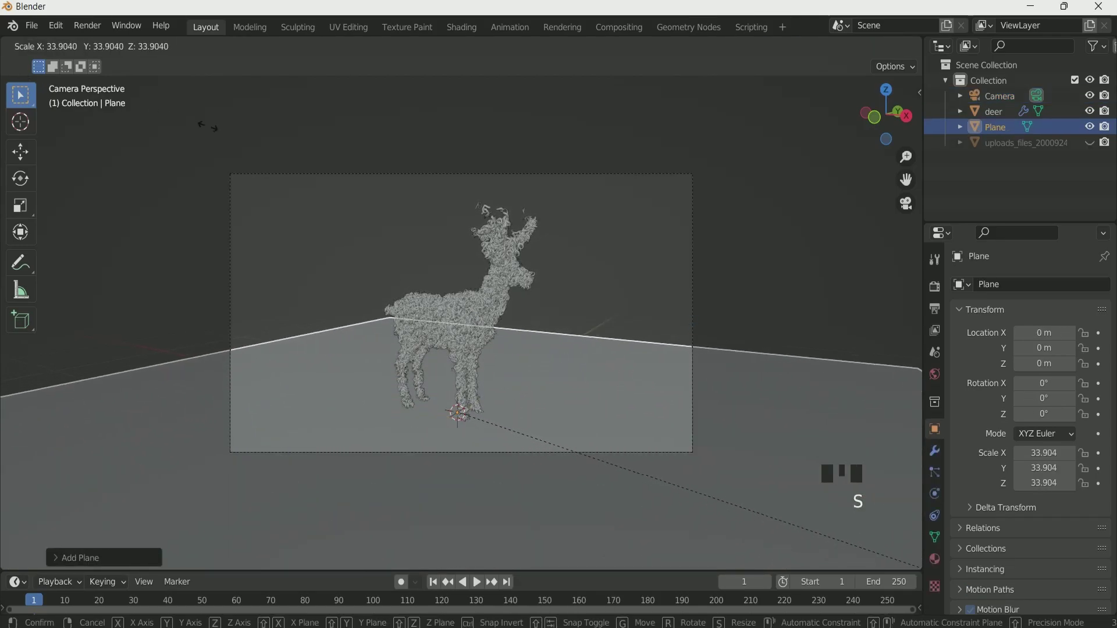
{"action": "left_click", "coordinate": [122, 93]}
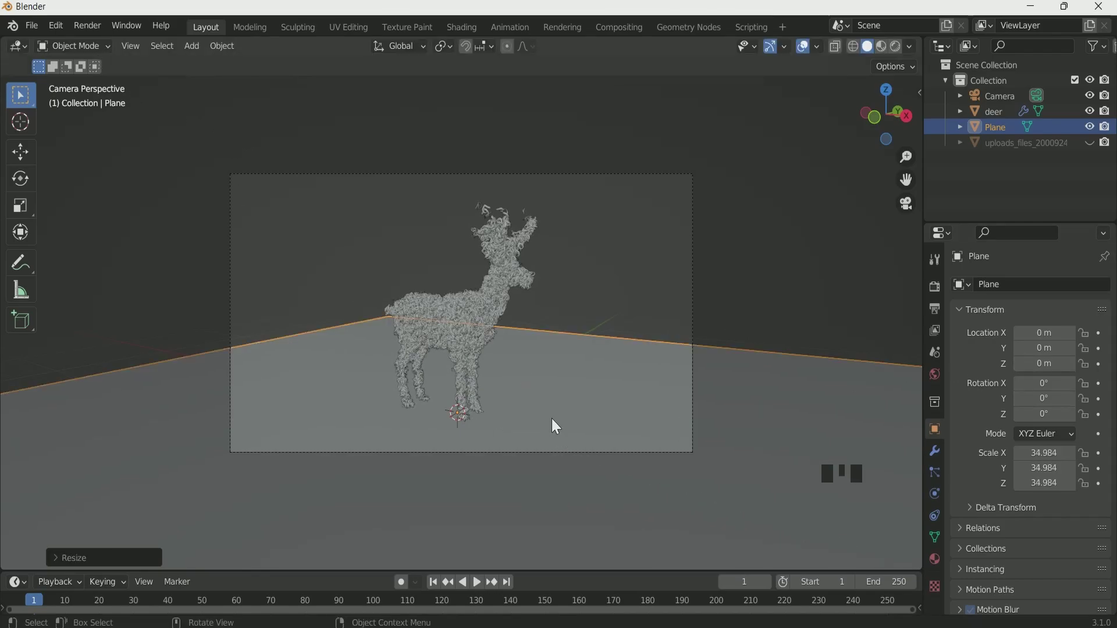
Move the ground plane along the global axes to about X -19.29 m, Y 21.79 m so it fills the camera frame.
{"action": "key", "text": "g"}
{"action": "key", "text": "g"}
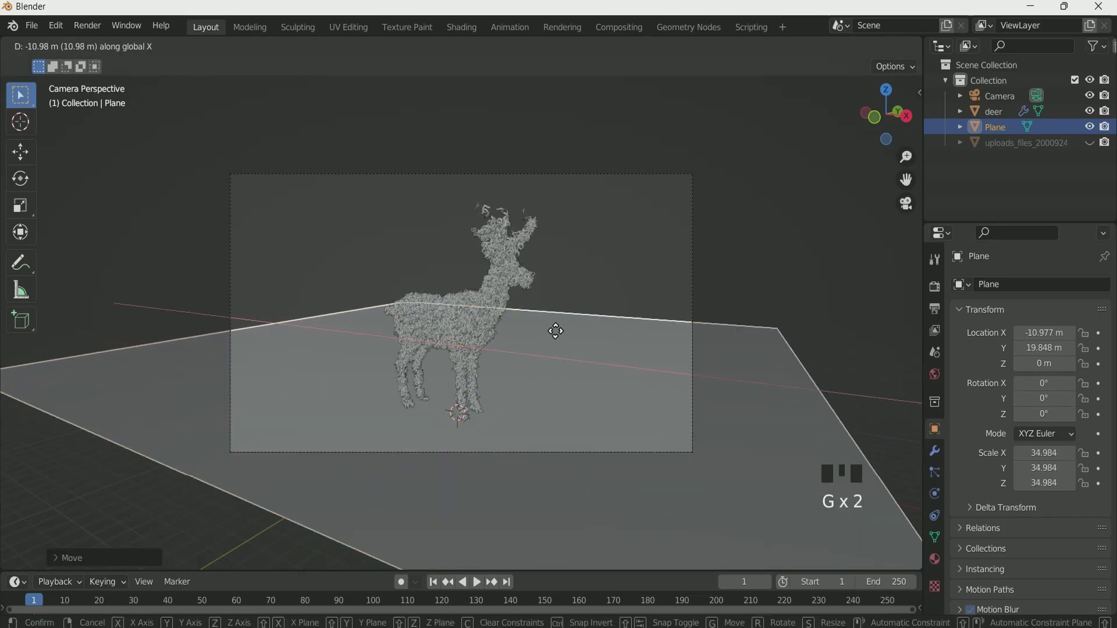
{"action": "left_click", "coordinate": [546, 403]}
{"action": "key", "text": "g"}
{"action": "key", "text": "y"}
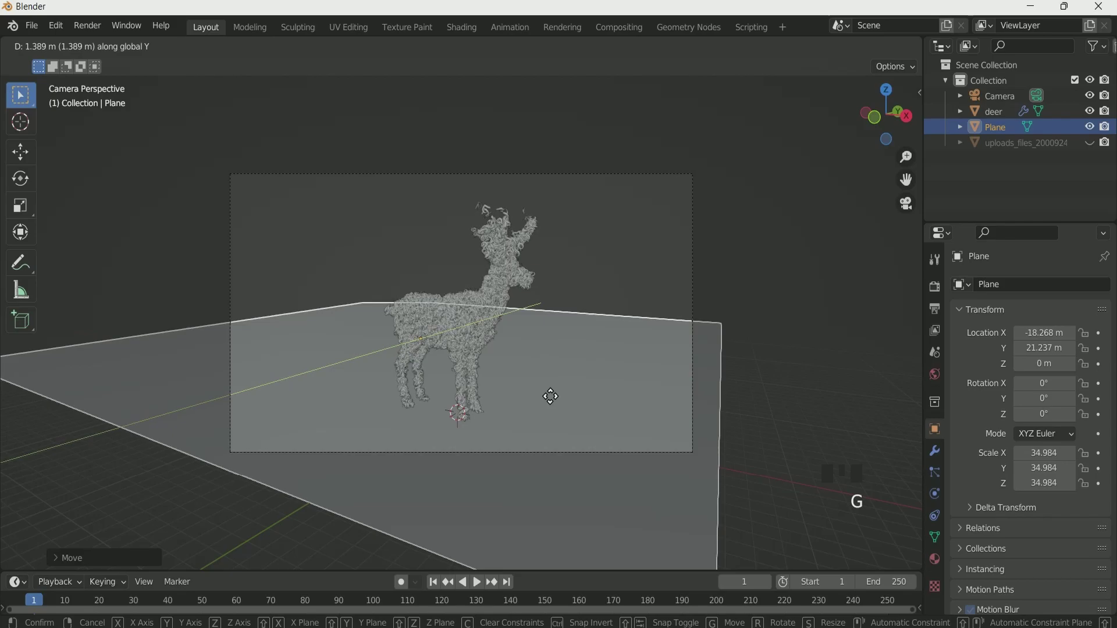
{"action": "left_click", "coordinate": [552, 393]}
{"action": "key", "text": "g"}
{"action": "key", "text": "x"}
{"action": "left_click", "coordinate": [543, 399]}
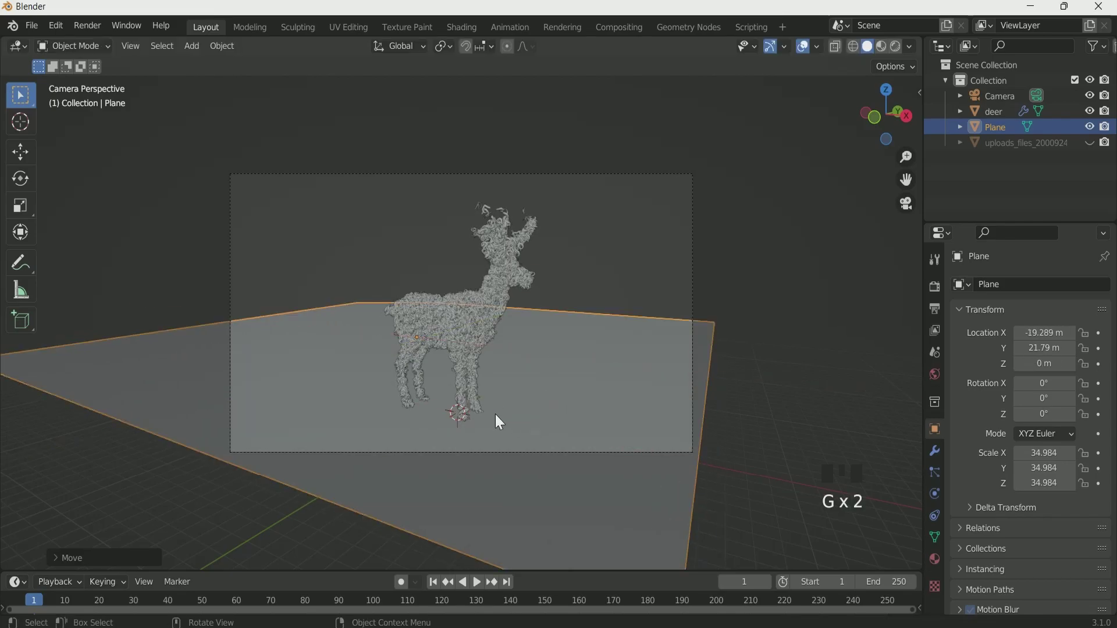
Create a new material named Ground on the plane in the Shading workspace.
{"action": "left_click", "coordinate": [461, 27]}
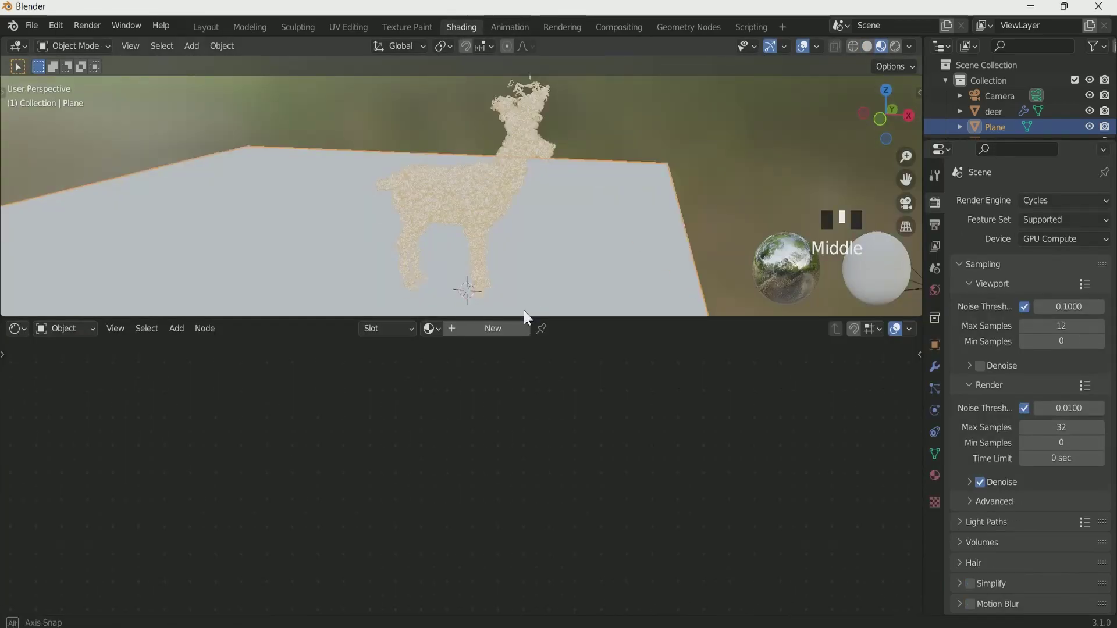
{"action": "scroll", "coordinate": [565, 212], "scroll_direction": "down", "scroll_amount": 3}
{"action": "scroll", "coordinate": [567, 214], "scroll_direction": "down", "scroll_amount": 3}
{"action": "left_click", "coordinate": [496, 328]}
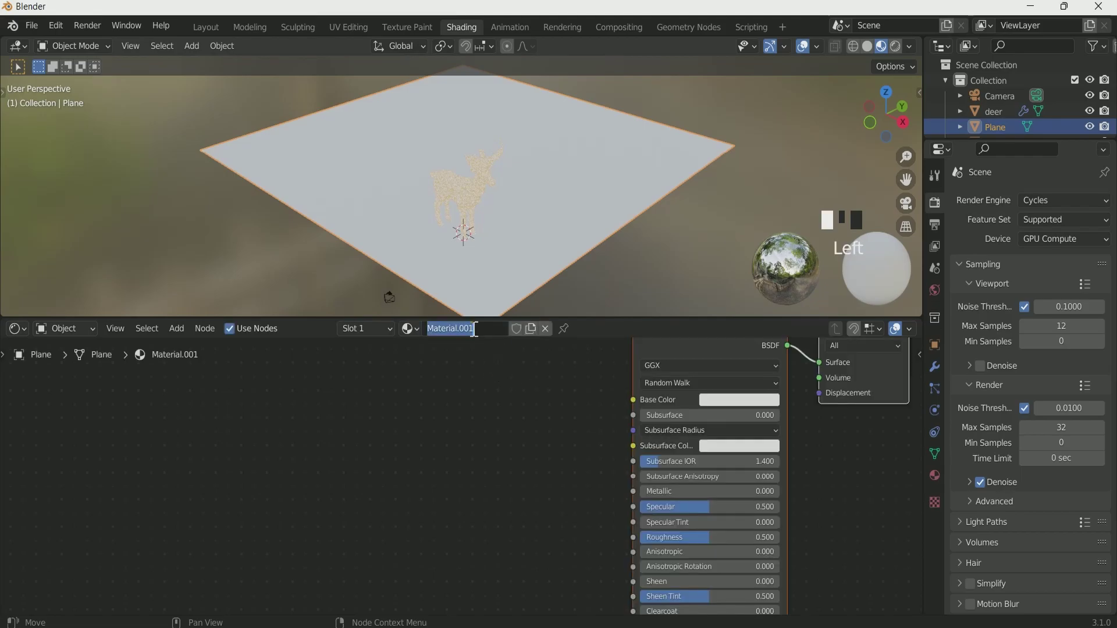
{"action": "type", "text": "Ground"}
{"action": "key", "text": "Return"}
Set the Ground material's Metallic to 1.000 and Roughness to about 0.213.
{"action": "scroll", "coordinate": [511, 454], "scroll_direction": "down", "scroll_amount": 1}
{"action": "left_click_drag", "start_coordinate": [614, 507], "coordinate": [729, 507]}
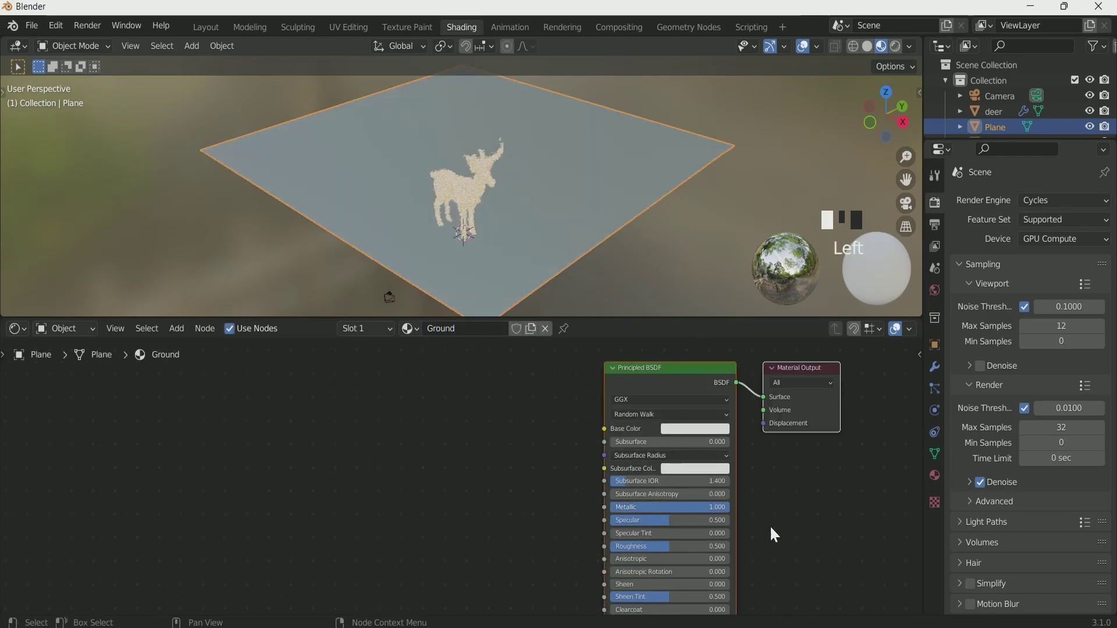
{"action": "left_click_drag", "start_coordinate": [689, 547], "coordinate": [655, 547]}
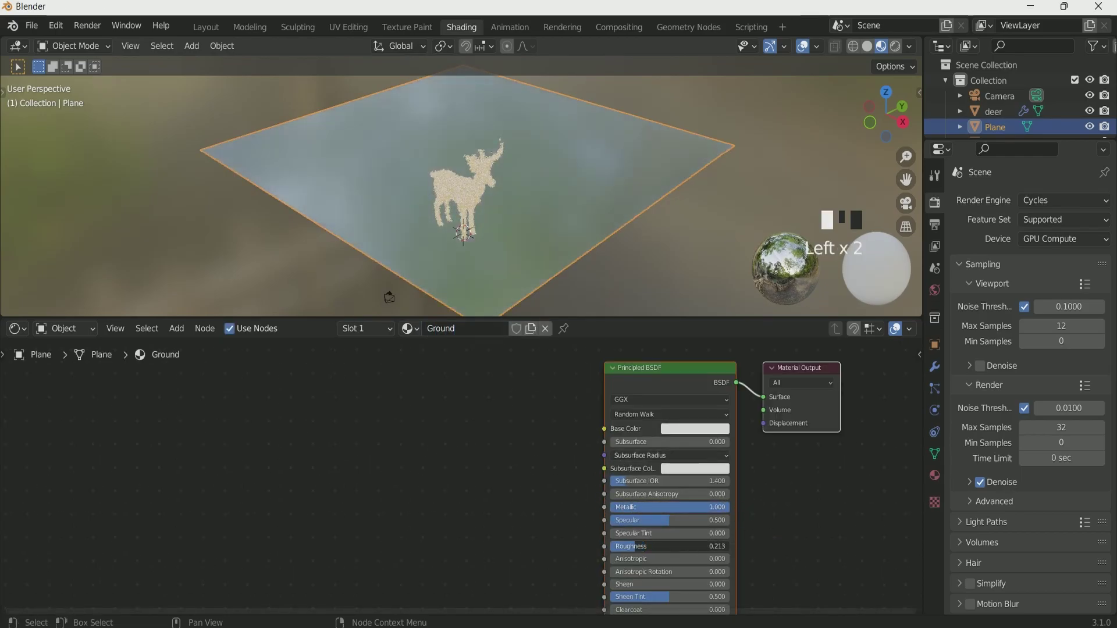
Look through the camera in Rendered shading and hide the environment image from the viewport background.
{"action": "middle_click_drag", "start_coordinate": [457, 523], "coordinate": [472, 477]}
{"action": "key", "text": "KP_0"}
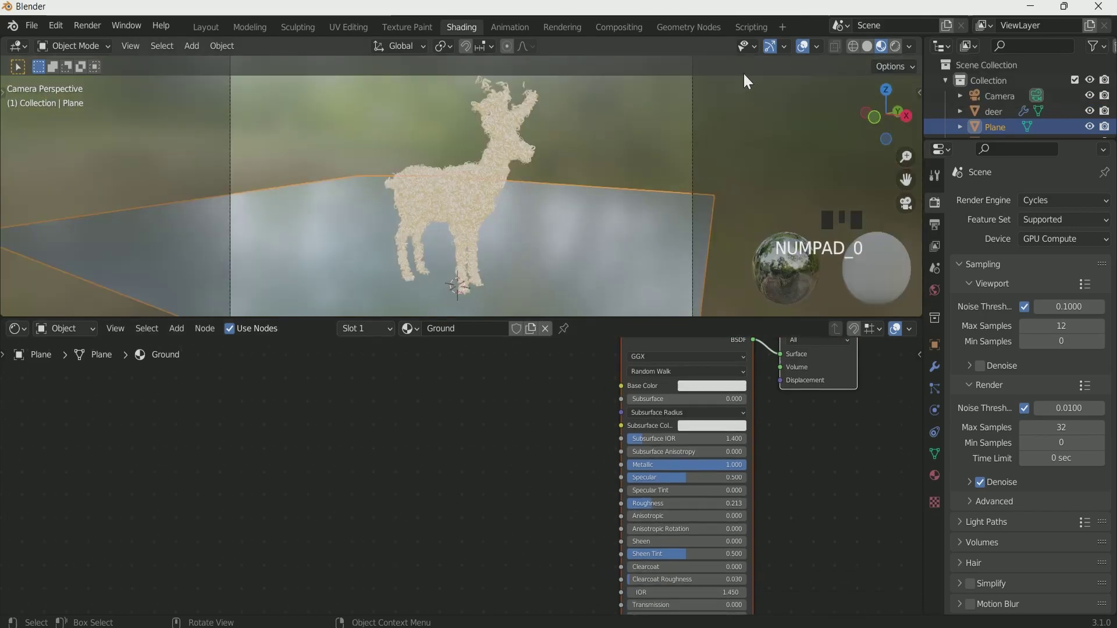
{"action": "left_click", "coordinate": [896, 44]}
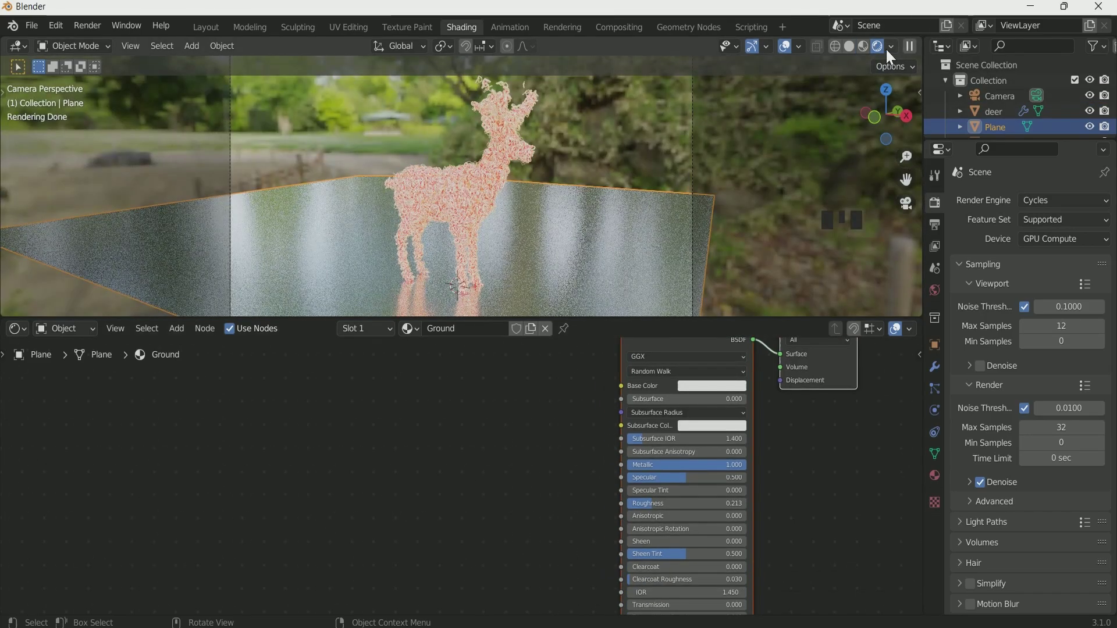
{"action": "left_click", "coordinate": [891, 46]}
{"action": "left_click", "coordinate": [805, 132]}
Make the camera's Passepartout fully opaque so the area outside the frame is black.
{"action": "left_click", "coordinate": [999, 95]}
{"action": "left_click", "coordinate": [934, 410]}
{"action": "left_click", "coordinate": [996, 455]}
{"action": "scroll", "coordinate": [1024, 448], "scroll_direction": "down", "scroll_amount": 5}
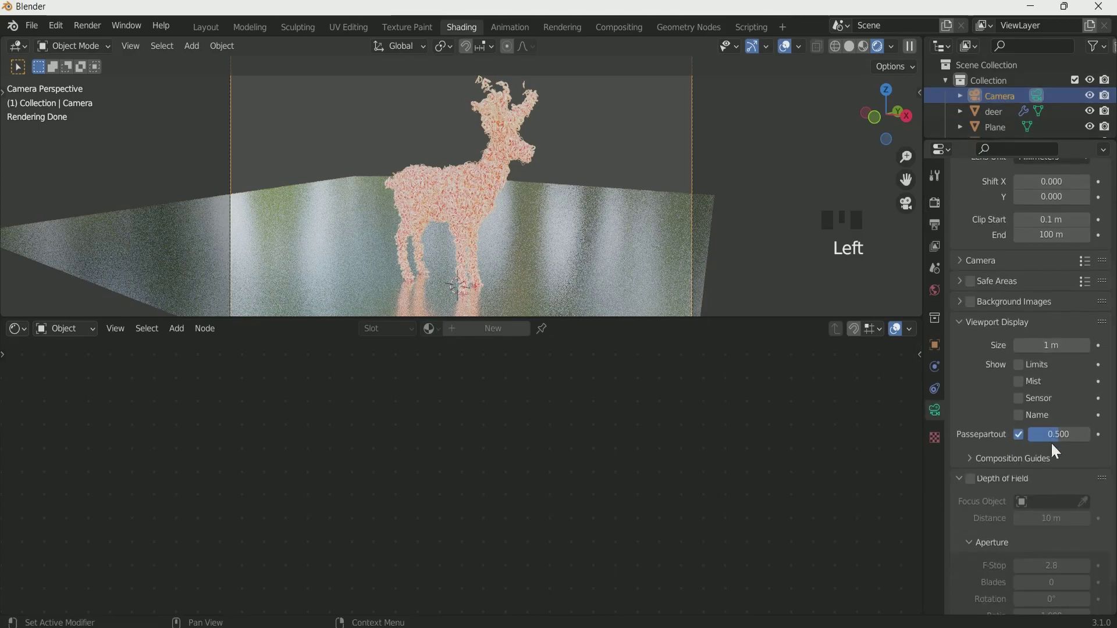
{"action": "left_click_drag", "start_coordinate": [1050, 437], "coordinate": [1097, 438]}
Add a ColorRamp node to the plane's Ground material and connect its Color to the Principled BSDF's Base Color.
{"action": "left_click", "coordinate": [1005, 124]}
{"action": "key", "text": "shift+a"}
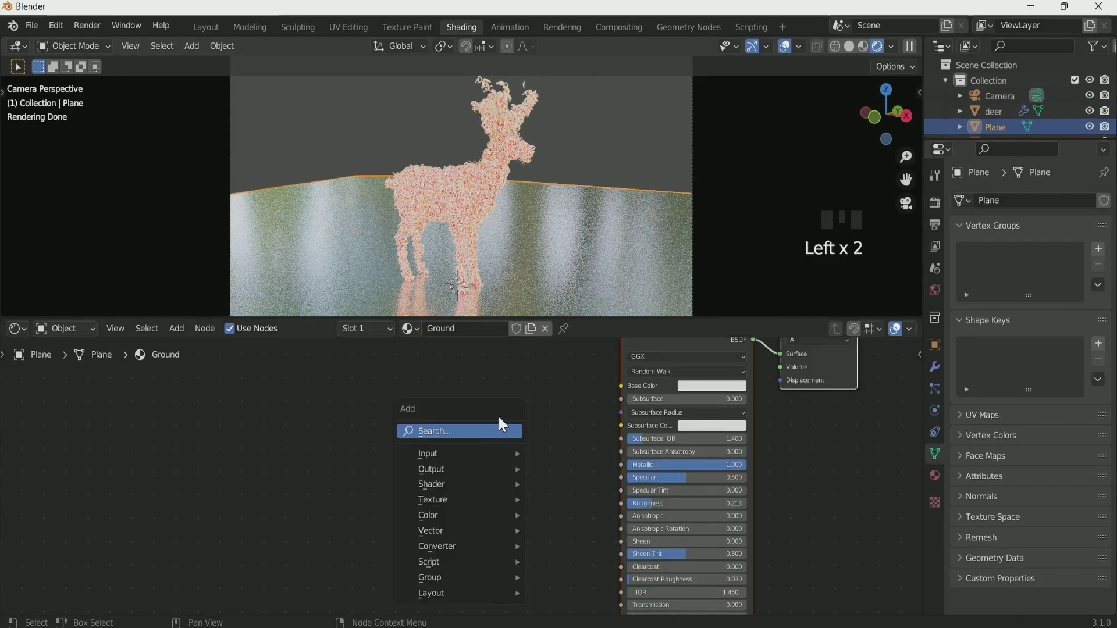
{"action": "type", "text": "col"}
{"action": "key", "text": "Return"}
{"action": "left_click", "coordinate": [446, 383]}
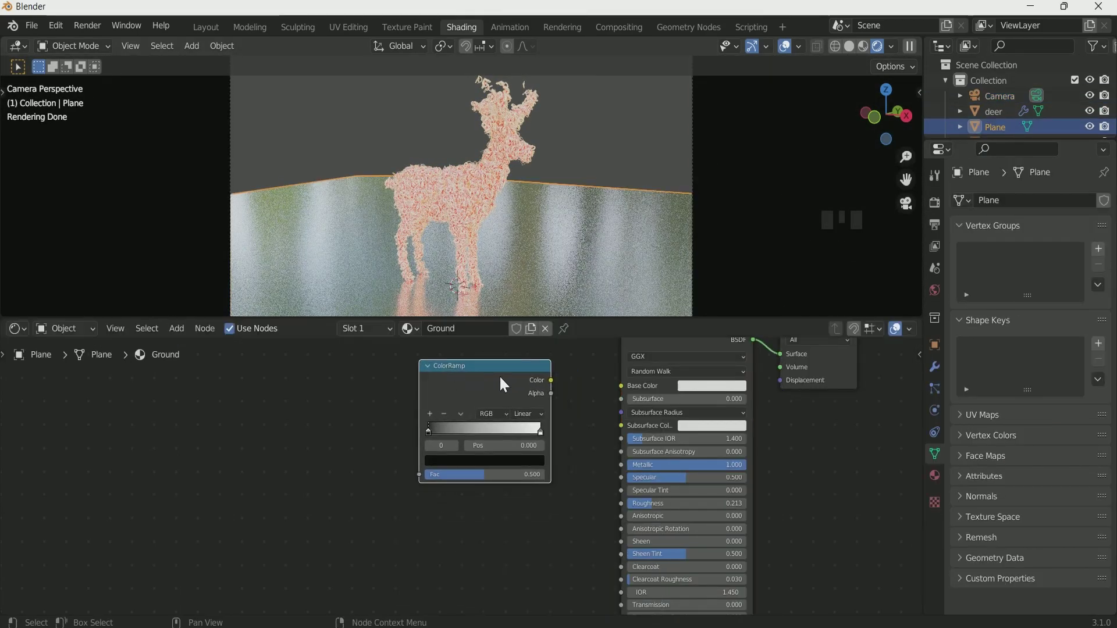
{"action": "left_click_drag", "start_coordinate": [551, 380], "coordinate": [621, 389]}
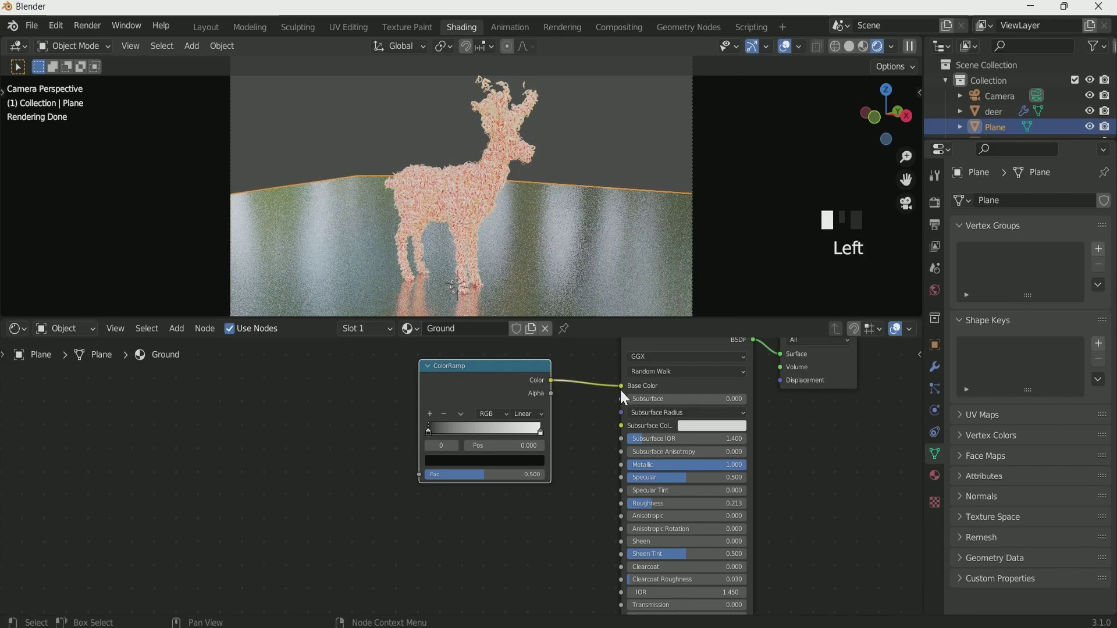
Add a Voronoi Texture node and connect its Color to the ColorRamp's Fac.
{"action": "key", "text": "shift+a"}
{"action": "left_click", "coordinate": [367, 442]}
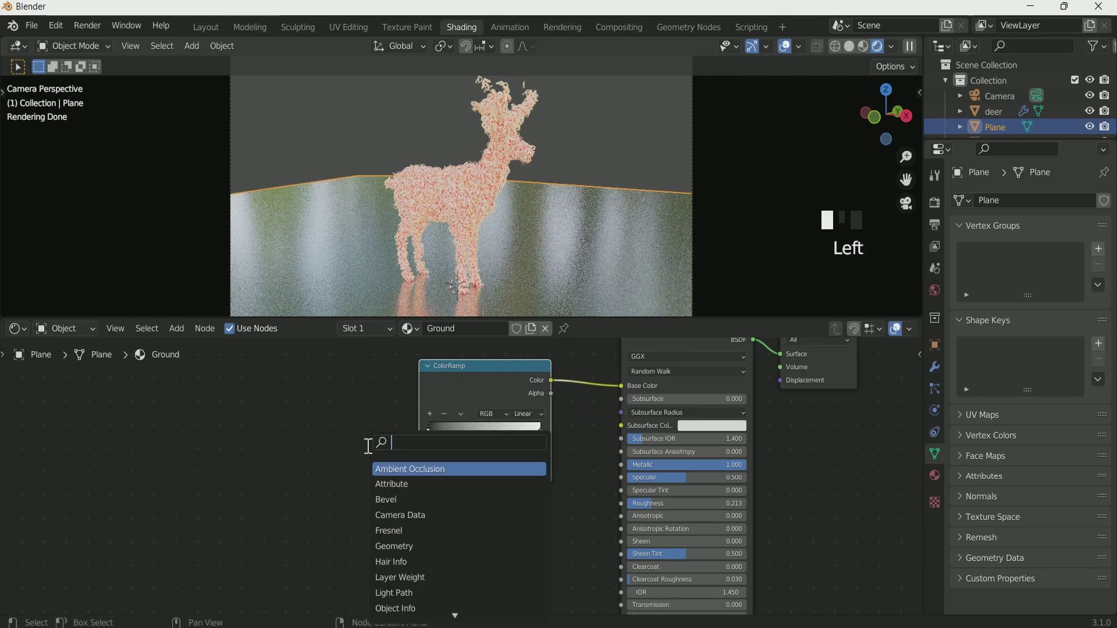
{"action": "type", "text": "voro"}
{"action": "key", "text": "Return"}
{"action": "left_click", "coordinate": [320, 396]}
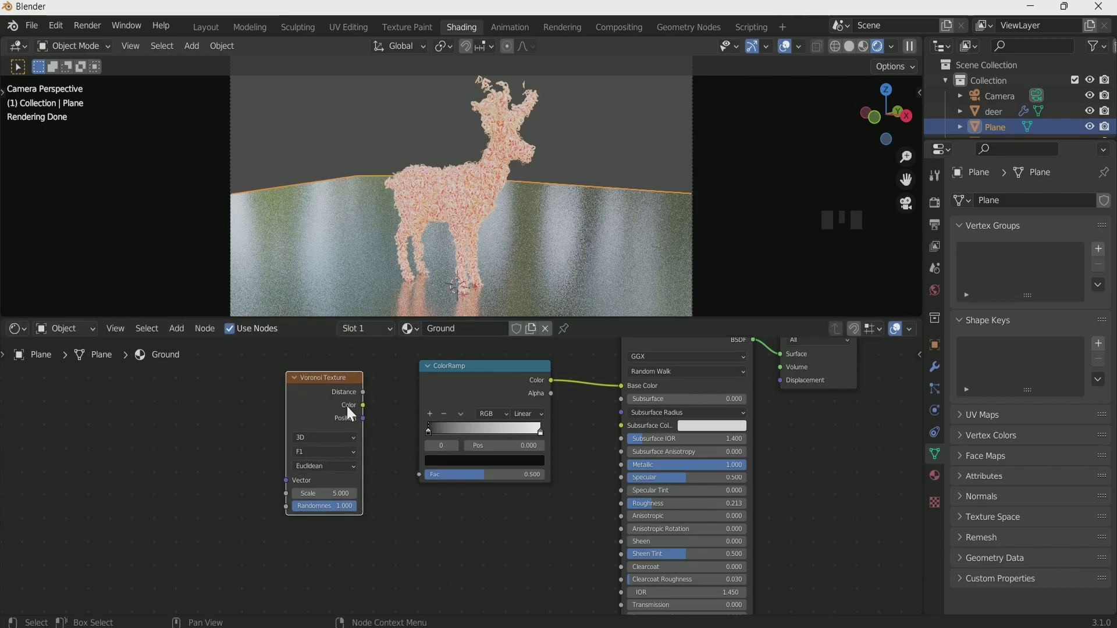
{"action": "left_click_drag", "start_coordinate": [363, 405], "coordinate": [418, 474]}
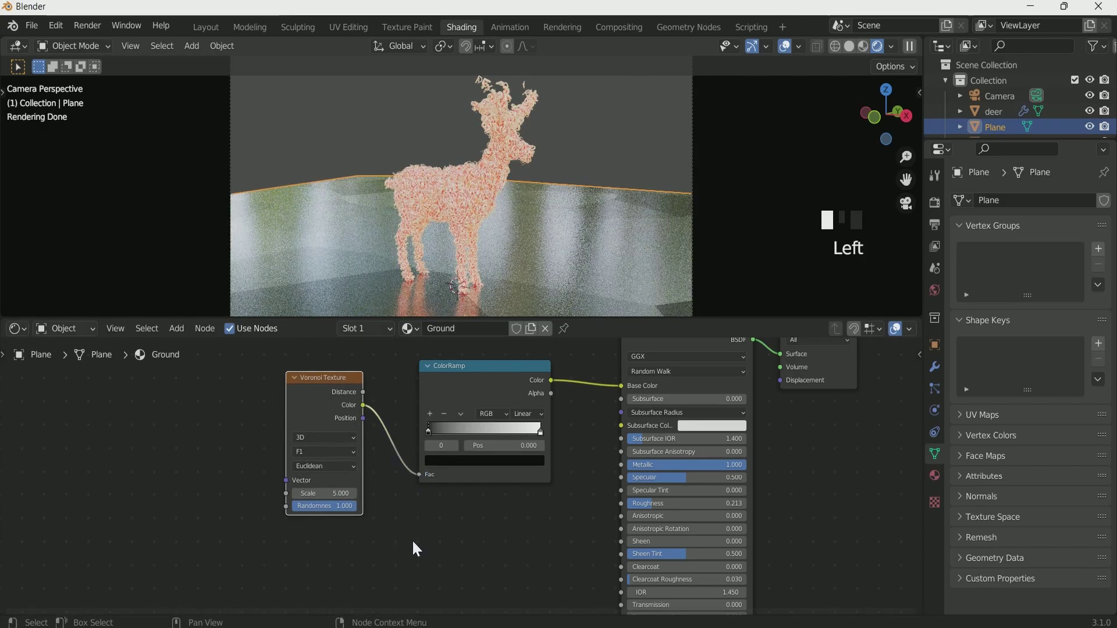
Add Texture Coordinate and Mapping nodes for the Voronoi Texture and feed the mapping with Object coordinates.
{"action": "double_click", "coordinate": [333, 383]}
{"action": "key", "text": "ctrl+t"}
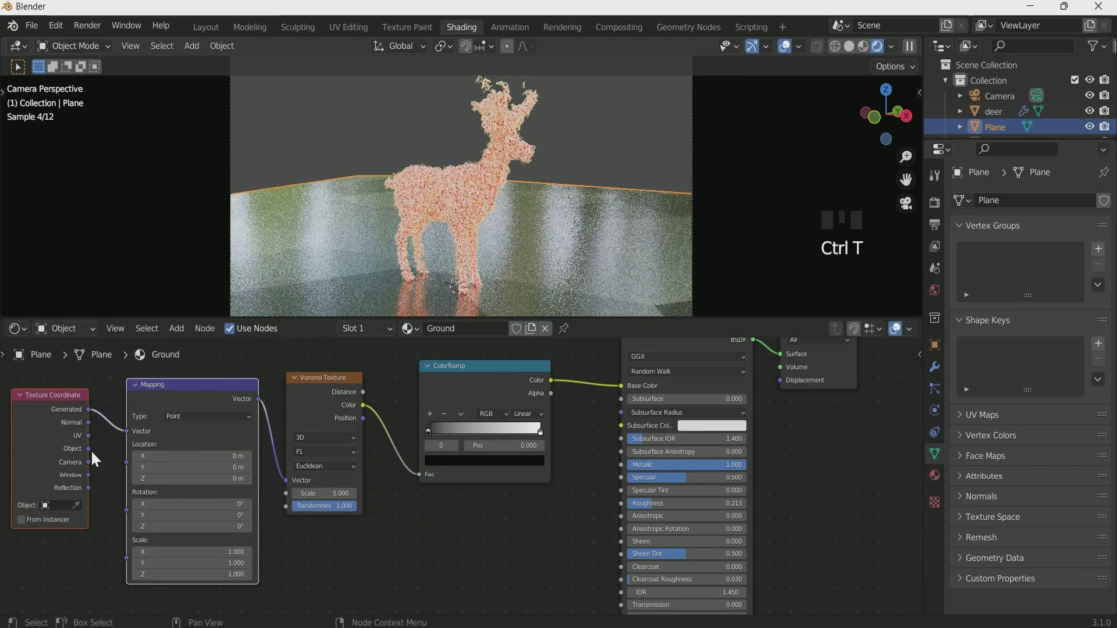
{"action": "left_click_drag", "start_coordinate": [90, 449], "coordinate": [125, 433]}
Add a Bump node, connecting the Voronoi Color to its Height and its output to the Principled BSDF's Normal.
{"action": "key", "text": "shift+a"}
{"action": "left_click", "coordinate": [378, 451]}
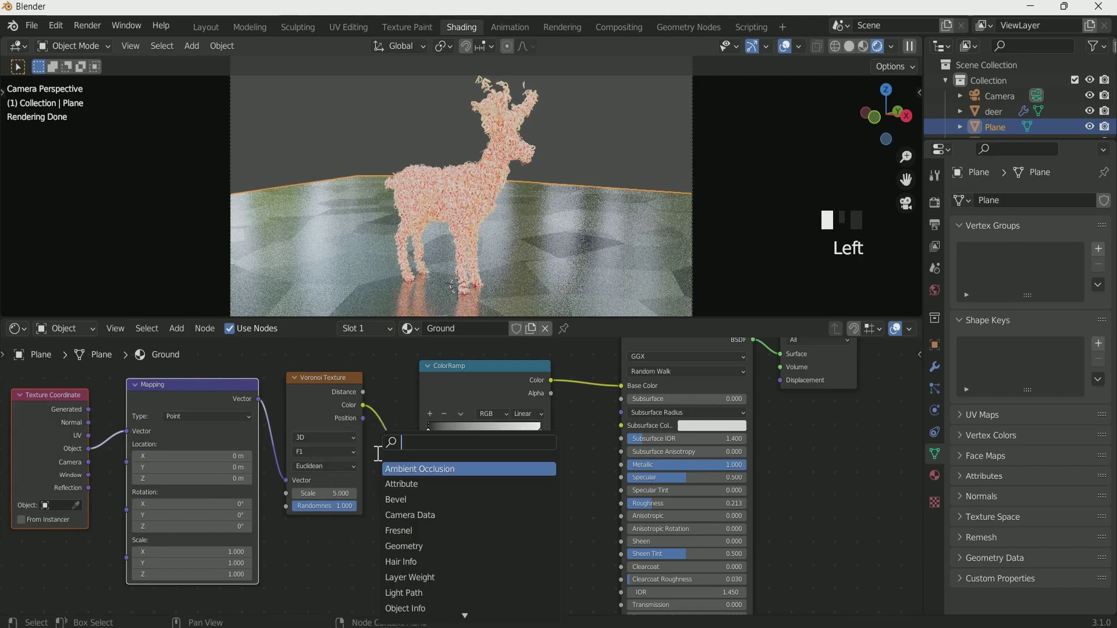
{"action": "type", "text": "bum"}
{"action": "left_click", "coordinate": [449, 472]}
{"action": "left_click", "coordinate": [558, 546]}
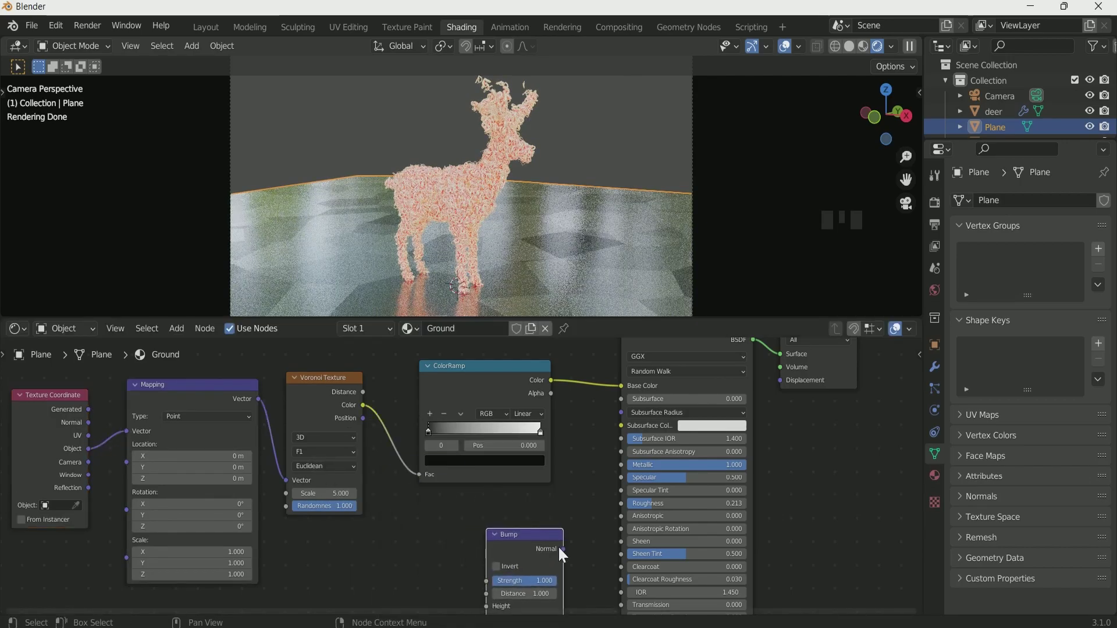
{"action": "scroll", "coordinate": [557, 545], "scroll_direction": "down", "scroll_amount": 1}
{"action": "middle_click_drag", "start_coordinate": [559, 559], "coordinate": [561, 474]}
{"action": "left_click_drag", "start_coordinate": [527, 449], "coordinate": [602, 565]}
{"action": "scroll", "coordinate": [437, 494], "scroll_direction": "down", "scroll_amount": 2}
{"action": "middle_click_drag", "start_coordinate": [437, 494], "coordinate": [435, 513]}
{"action": "left_click_drag", "start_coordinate": [375, 359], "coordinate": [474, 573]}
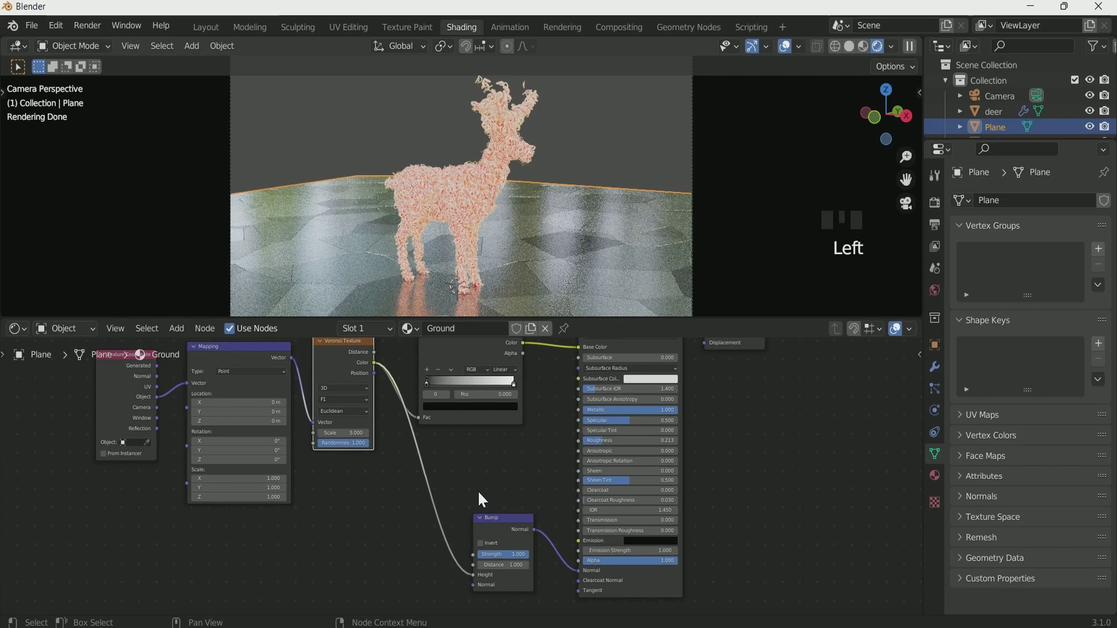
Move the Ground ColorRamp's black stop to position 0.418 and check the ground in Material Preview shading.
{"action": "scroll", "coordinate": [475, 486], "scroll_direction": "up", "scroll_amount": 1}
{"action": "left_click_drag", "start_coordinate": [436, 368], "coordinate": [466, 361]}
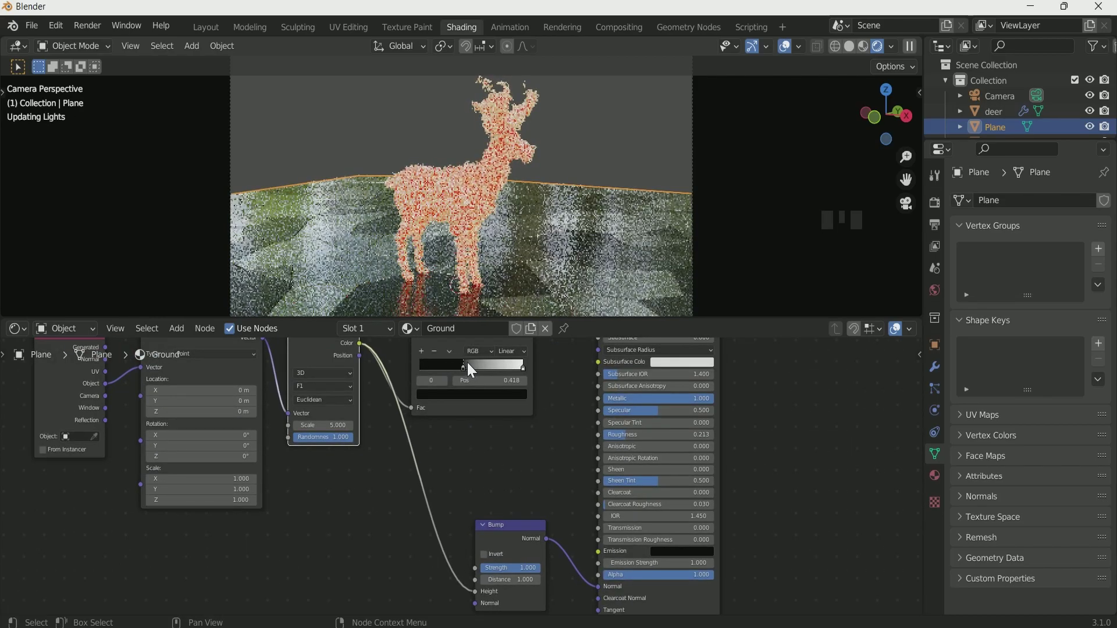
{"action": "left_click", "coordinate": [525, 486]}
{"action": "left_click", "coordinate": [863, 46]}
{"action": "scroll", "coordinate": [586, 262], "scroll_direction": "up", "scroll_amount": 3}
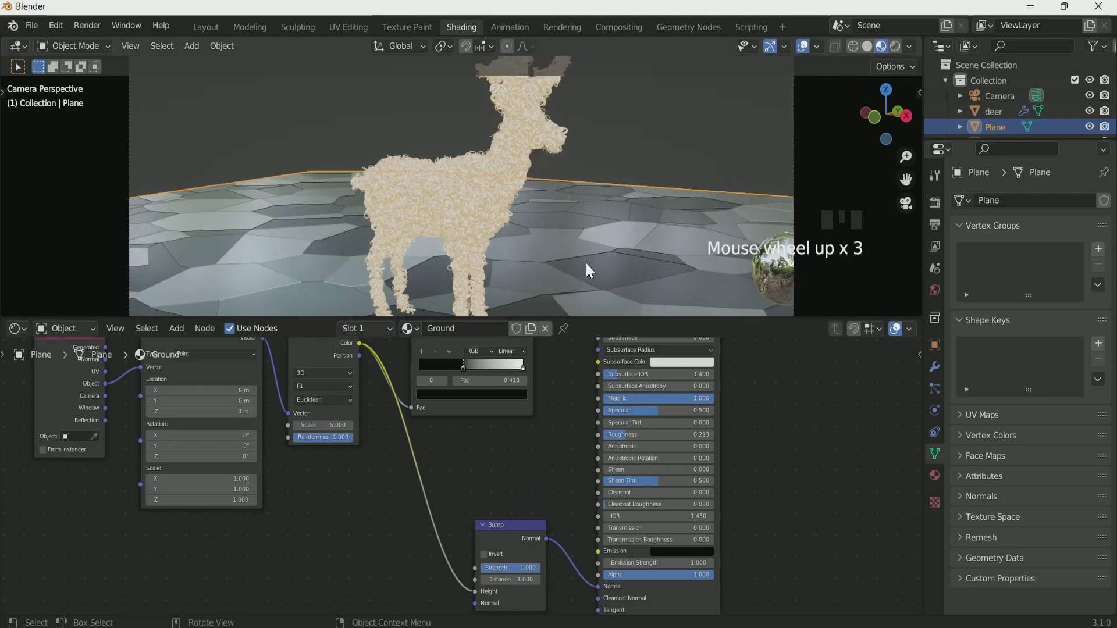
{"action": "scroll", "coordinate": [538, 271], "scroll_direction": "down", "scroll_amount": 2}
{"action": "middle_click_drag", "start_coordinate": [538, 272], "coordinate": [575, 273]}
{"action": "key", "text": "KP_0"}
{"action": "scroll", "coordinate": [539, 213], "scroll_direction": "down", "scroll_amount": 6}
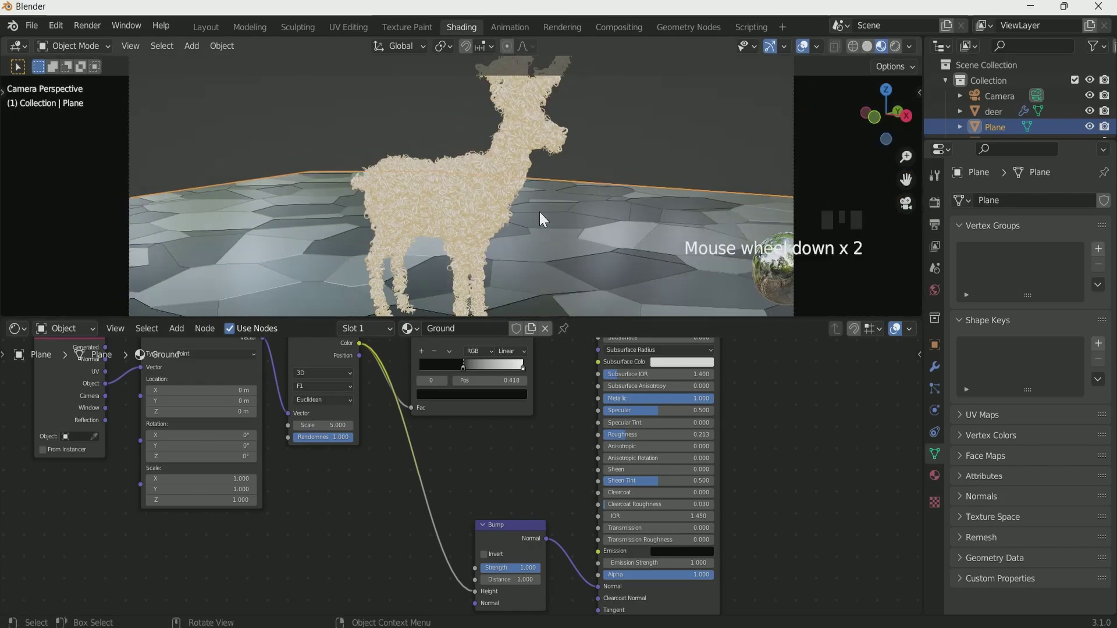
Select the deer in the Geometry Nodes workspace and unmute the Distribute Points on Faces node in the tiger branch.
{"action": "left_click", "coordinate": [685, 27]}
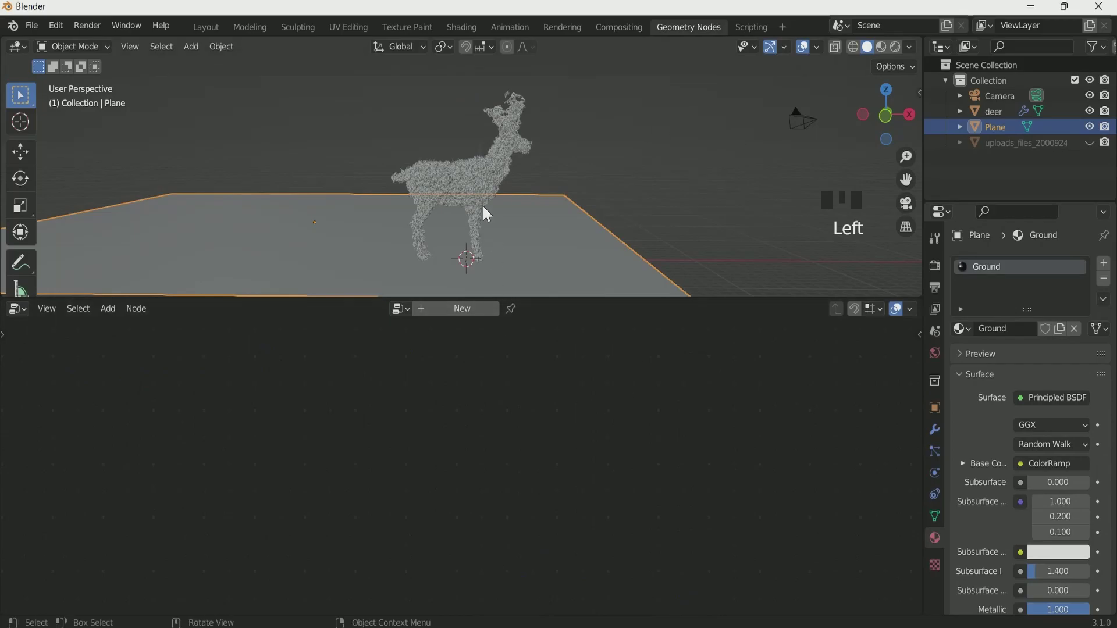
{"action": "scroll", "coordinate": [489, 205], "scroll_direction": "down", "scroll_amount": 3}
{"action": "middle_click_drag", "start_coordinate": [494, 204], "coordinate": [519, 232]}
{"action": "scroll", "coordinate": [517, 230], "scroll_direction": "up", "scroll_amount": 3}
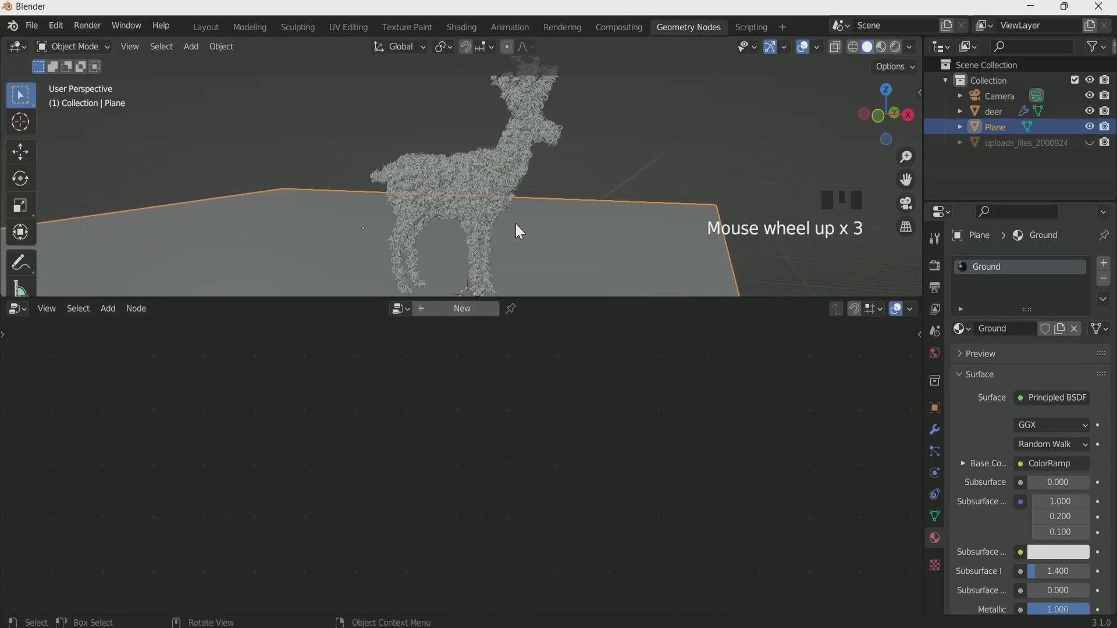
{"action": "scroll", "coordinate": [461, 175], "scroll_direction": "down", "scroll_amount": 2}
{"action": "left_click", "coordinate": [461, 175]}
{"action": "scroll", "coordinate": [315, 504], "scroll_direction": "up", "scroll_amount": 2}
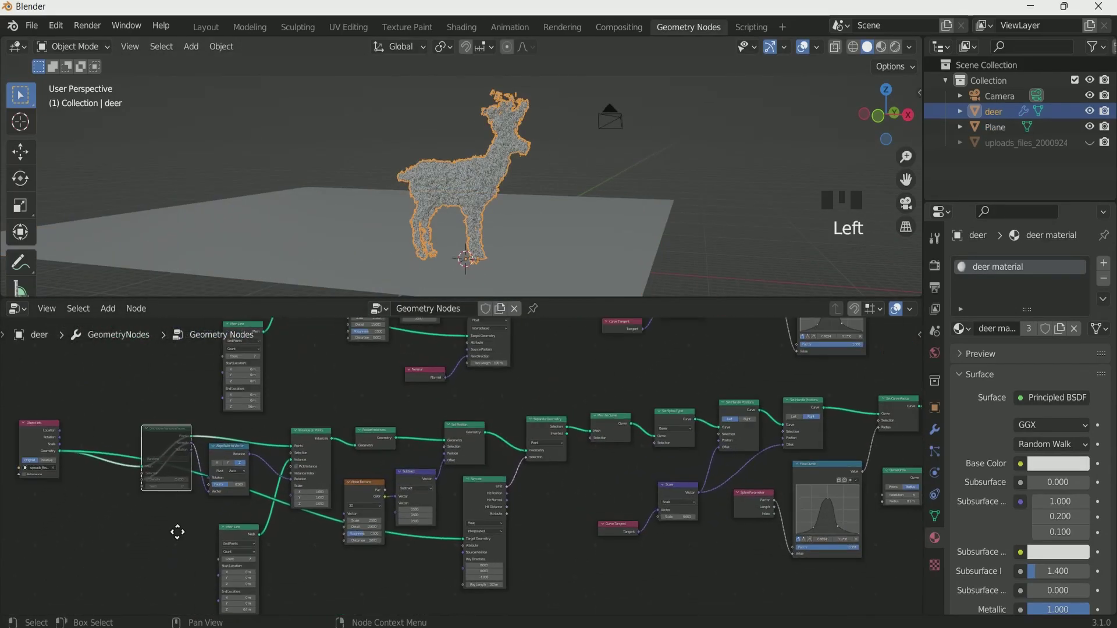
{"action": "middle_click_drag", "start_coordinate": [177, 531], "coordinate": [239, 568]}
{"action": "key", "text": "m"}
Set the factor of the Mix node that blends the two positions to 1.000 and deselect the deer.
{"action": "scroll", "coordinate": [582, 527], "scroll_direction": "down", "scroll_amount": 2}
{"action": "middle_click_drag", "start_coordinate": [628, 523], "coordinate": [527, 579]}
{"action": "scroll", "coordinate": [516, 534], "scroll_direction": "up", "scroll_amount": 1}
{"action": "scroll", "coordinate": [516, 534], "scroll_direction": "up", "scroll_amount": 6}
{"action": "type", "text": "1"}
{"action": "key", "text": "Return"}
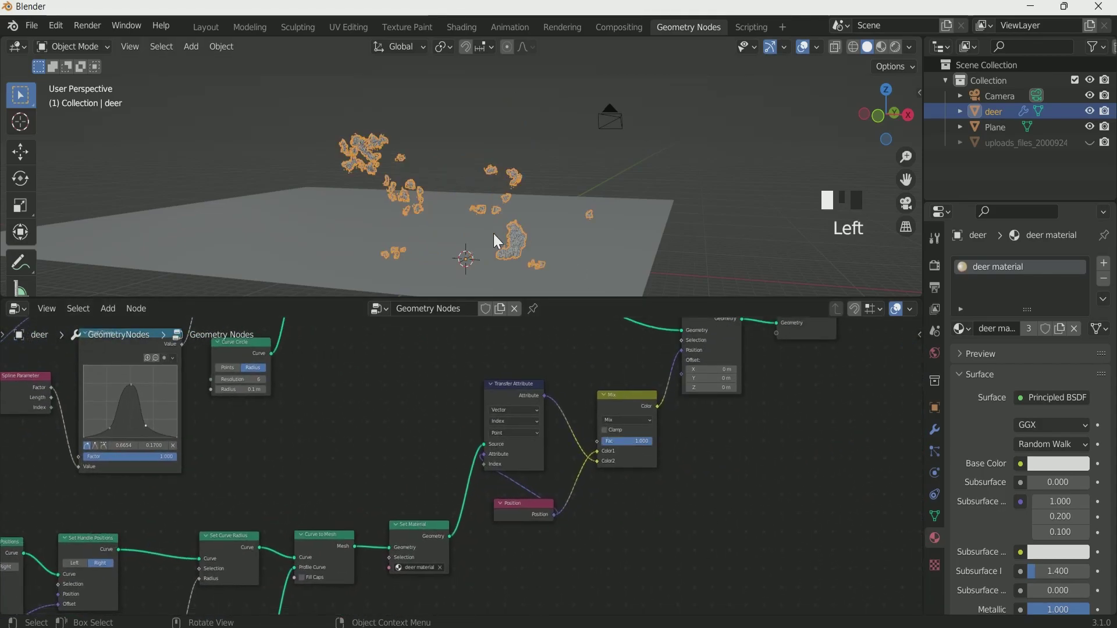
{"action": "scroll", "coordinate": [493, 234], "scroll_direction": "down", "scroll_amount": 2}
{"action": "left_click", "coordinate": [628, 169]}
{"action": "scroll", "coordinate": [330, 420], "scroll_direction": "down", "scroll_amount": 1}
{"action": "middle_click_drag", "start_coordinate": [331, 420], "coordinate": [506, 505]}
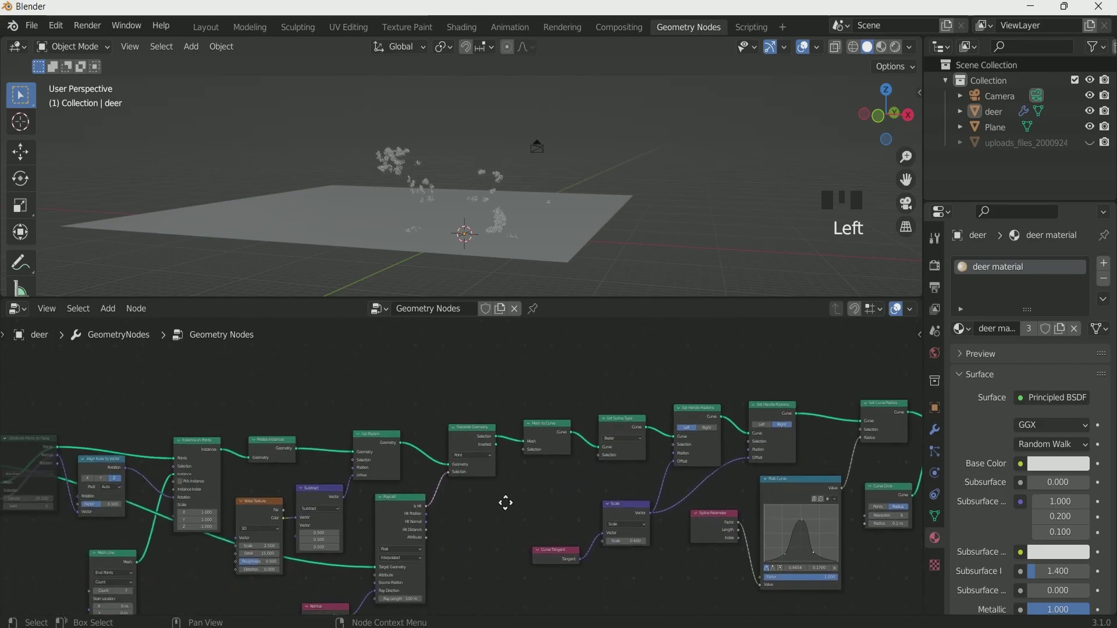
Set the Distribute Points on Faces density to 55 in the tiger branch and 100 in the deer branch.
{"action": "scroll", "coordinate": [326, 582], "scroll_direction": "down", "scroll_amount": 2}
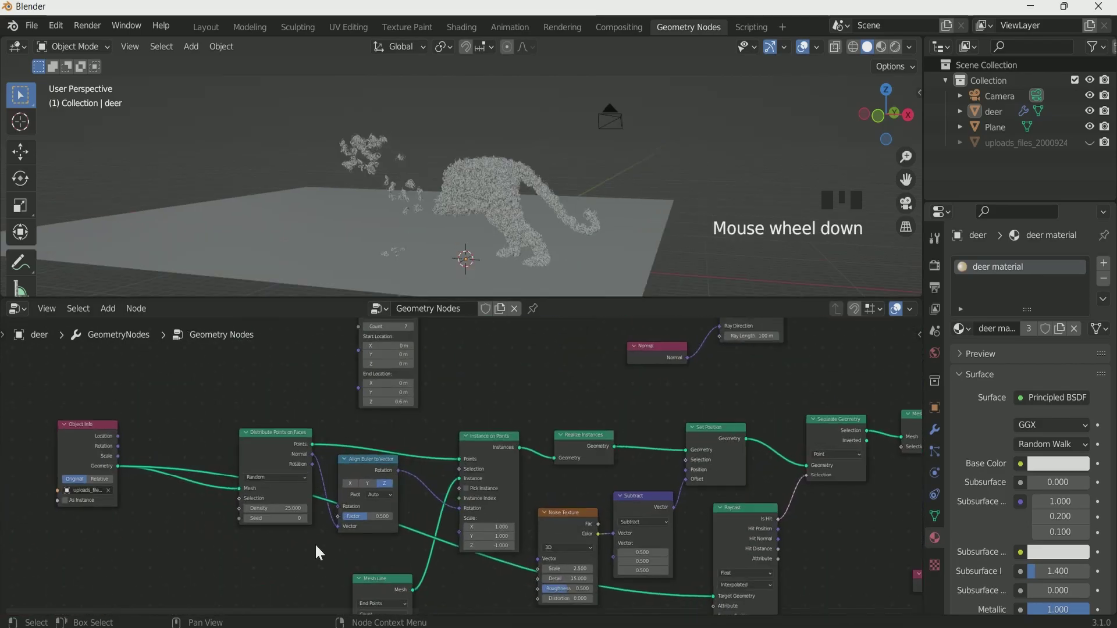
{"action": "left_click", "coordinate": [292, 508]}
{"action": "key", "text": "Return"}
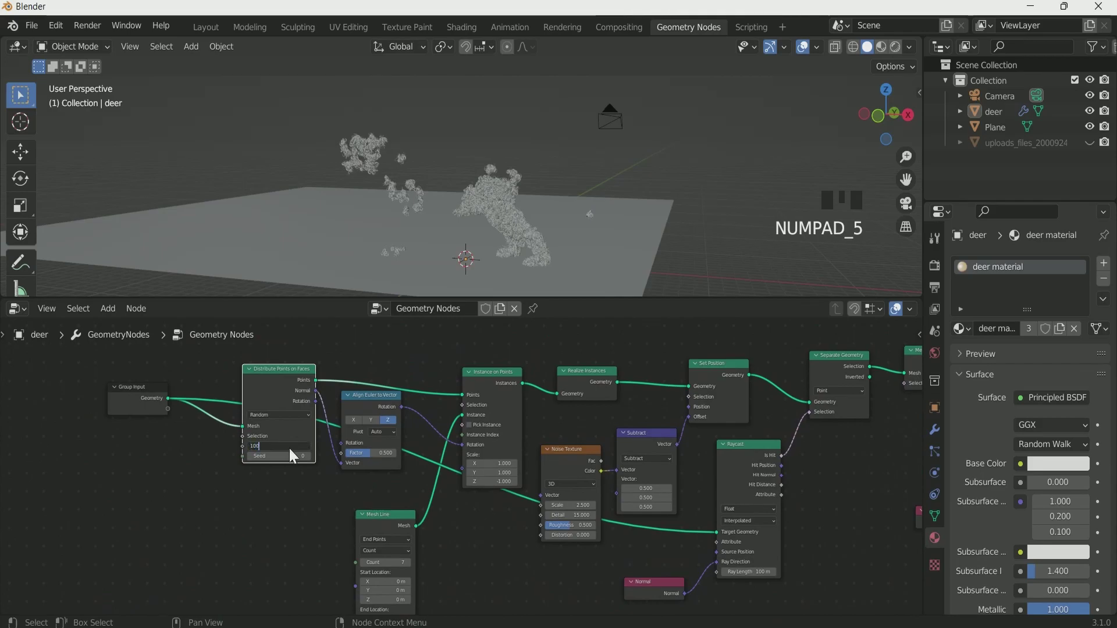
{"action": "key", "text": "Return"}
{"action": "scroll", "coordinate": [482, 201], "scroll_direction": "up", "scroll_amount": 2}
{"action": "middle_click_drag", "start_coordinate": [481, 201], "coordinate": [523, 197]}
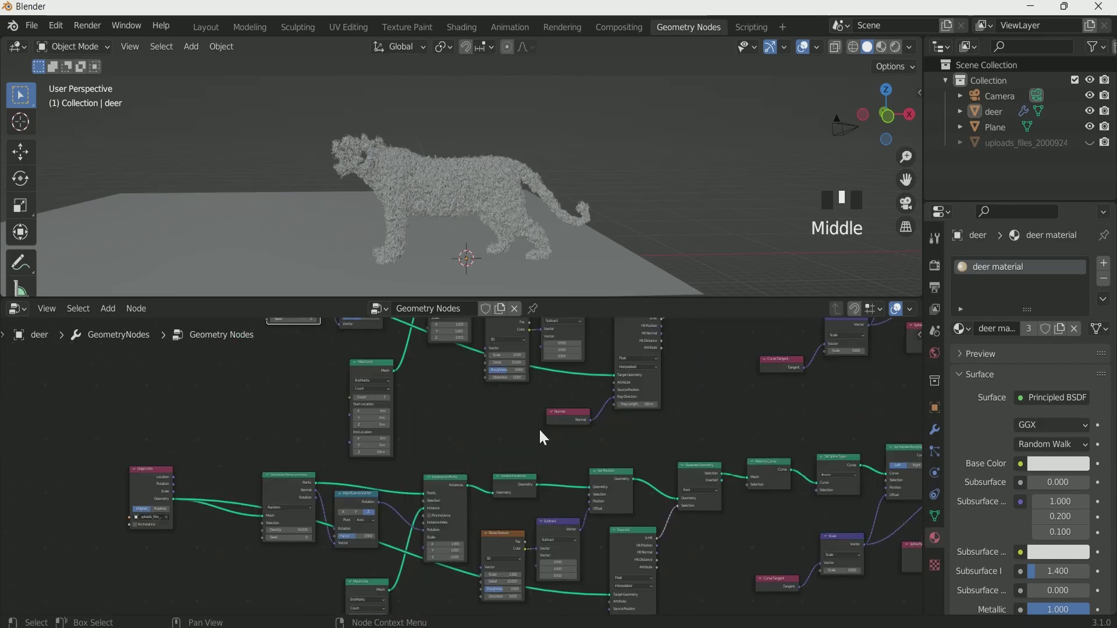
Set the Scale value of the tiger branch's vector Scale node, fed by Curve Tangent, to 0.800.
{"action": "scroll", "coordinate": [449, 556], "scroll_direction": "up", "scroll_amount": 4}
{"action": "middle_click_drag", "start_coordinate": [449, 556], "coordinate": [474, 470]}
{"action": "scroll", "coordinate": [474, 470], "scroll_direction": "up", "scroll_amount": 3}
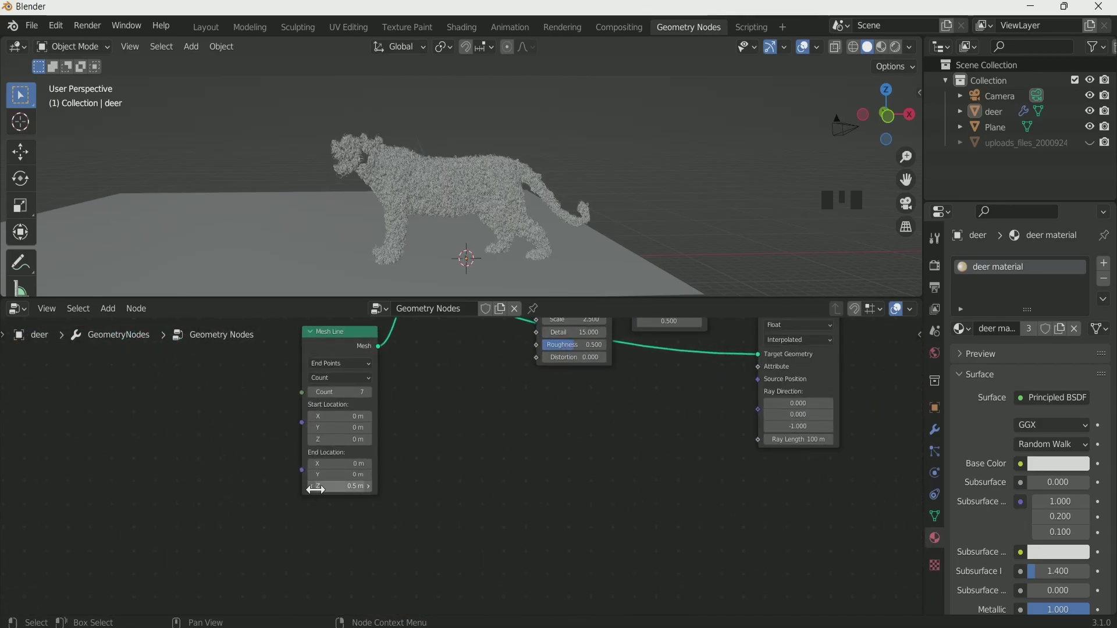
{"action": "middle_click_drag", "start_coordinate": [531, 505], "coordinate": [0, 613]}
{"action": "scroll", "coordinate": [795, 546], "scroll_direction": "down", "scroll_amount": 5}
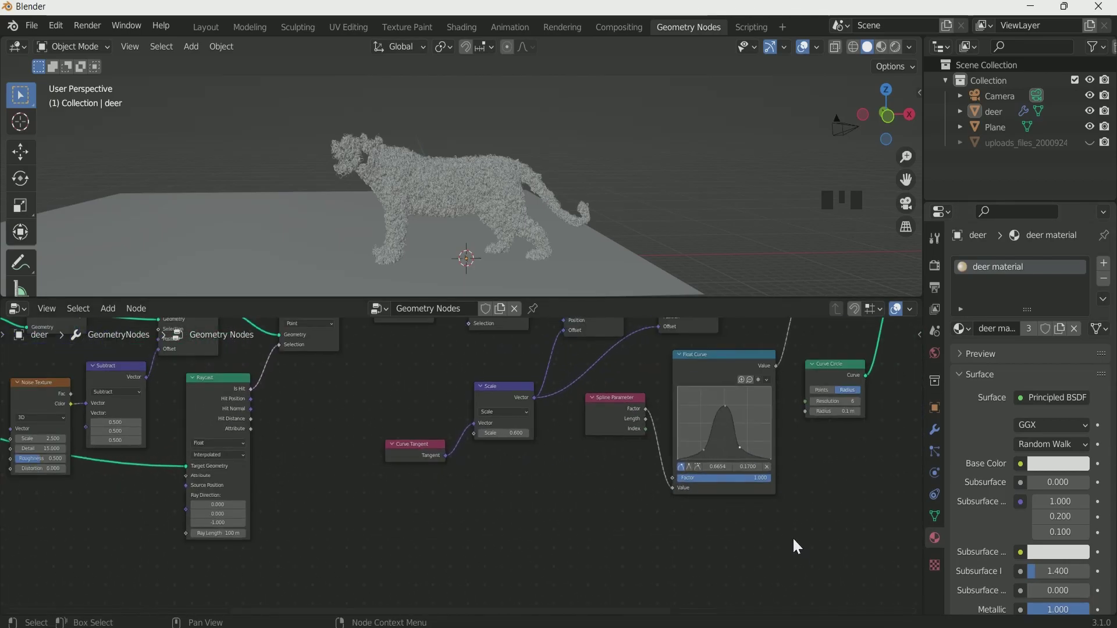
{"action": "middle_click_drag", "start_coordinate": [714, 533], "coordinate": [767, 539]}
{"action": "scroll", "coordinate": [706, 539], "scroll_direction": "up", "scroll_amount": 3}
{"action": "scroll", "coordinate": [660, 435], "scroll_direction": "up", "scroll_amount": 2}
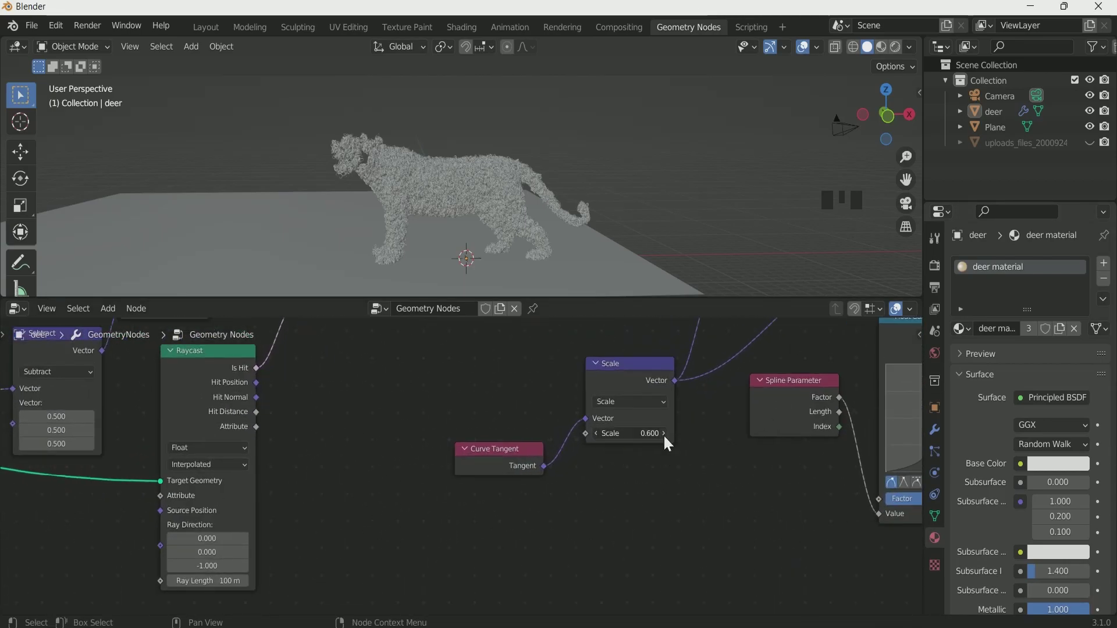
{"action": "left_click", "coordinate": [663, 434]}
{"action": "left_click", "coordinate": [663, 433]}
{"action": "scroll", "coordinate": [462, 174], "scroll_direction": "up", "scroll_amount": 2}
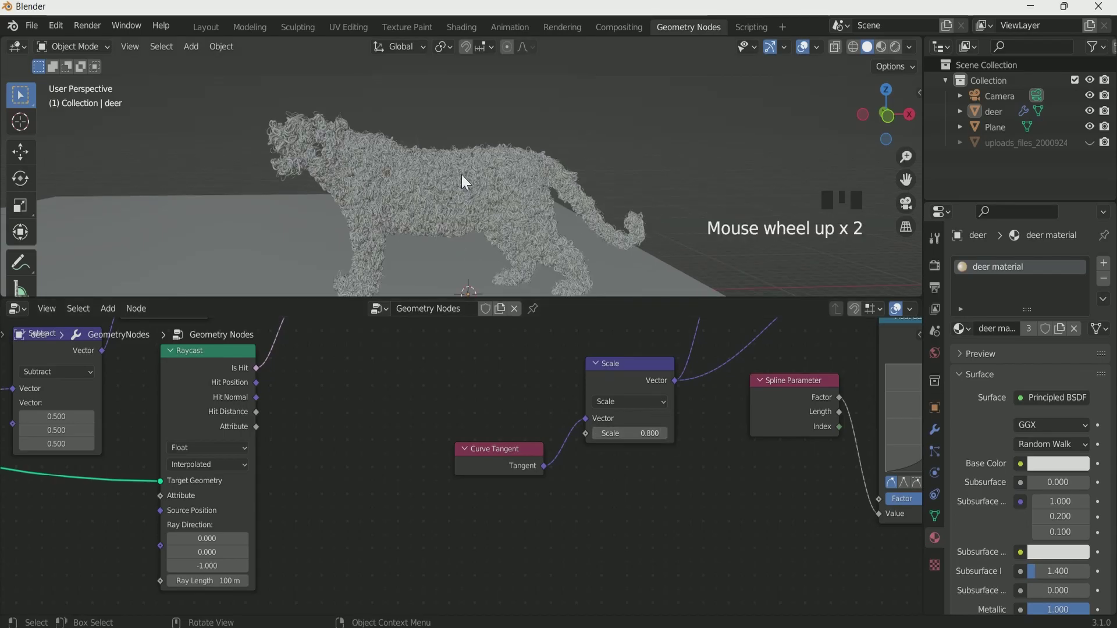
Try a Z scale of 0.2 on the tiger branch's Instance on Points node and settle on 0.100.
{"action": "middle_click_drag", "start_coordinate": [462, 174], "coordinate": [526, 200]}
{"action": "scroll", "coordinate": [525, 200], "scroll_direction": "down", "scroll_amount": 1}
{"action": "scroll", "coordinate": [516, 361], "scroll_direction": "down", "scroll_amount": 2}
{"action": "middle_click_drag", "start_coordinate": [516, 361], "coordinate": [684, 423]}
{"action": "scroll", "coordinate": [221, 448], "scroll_direction": "down", "scroll_amount": 1}
{"action": "scroll", "coordinate": [329, 512], "scroll_direction": "up", "scroll_amount": 3}
{"action": "middle_click_drag", "start_coordinate": [331, 505], "coordinate": [377, 533]}
{"action": "middle_click_drag", "start_coordinate": [465, 197], "coordinate": [501, 192]}
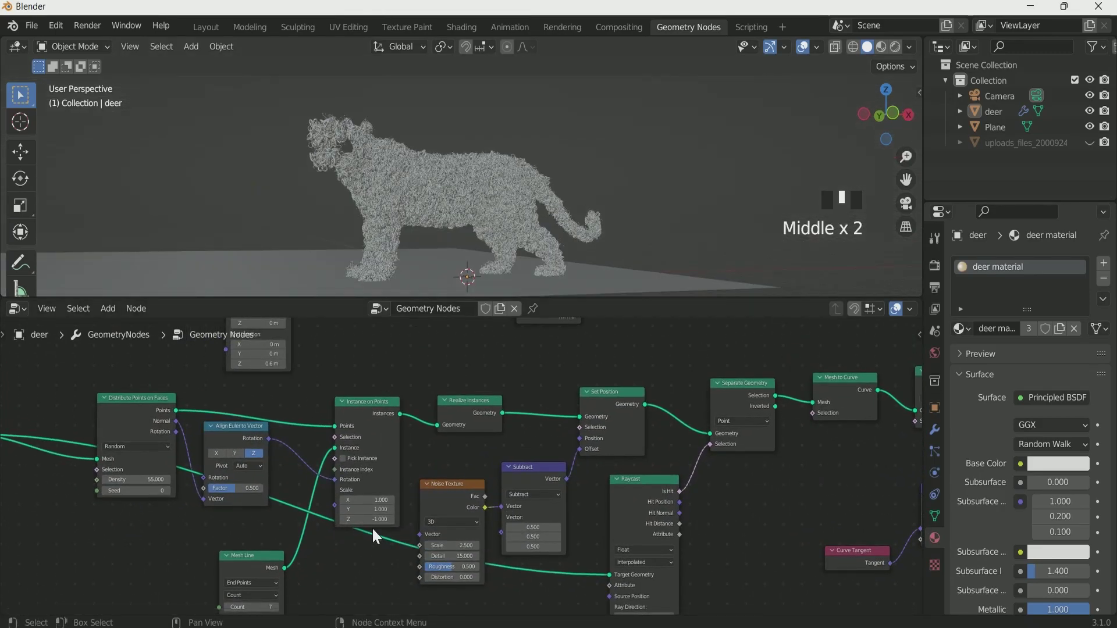
{"action": "left_click", "coordinate": [371, 520]}
{"action": "type", "text": ".2"}
{"action": "key", "text": "Return"}
{"action": "middle_click_drag", "start_coordinate": [449, 175], "coordinate": [547, 177]}
{"action": "scroll", "coordinate": [376, 162], "scroll_direction": "up", "scroll_amount": 2}
{"action": "left_click_drag", "start_coordinate": [206, 453], "coordinate": [198, 451]}
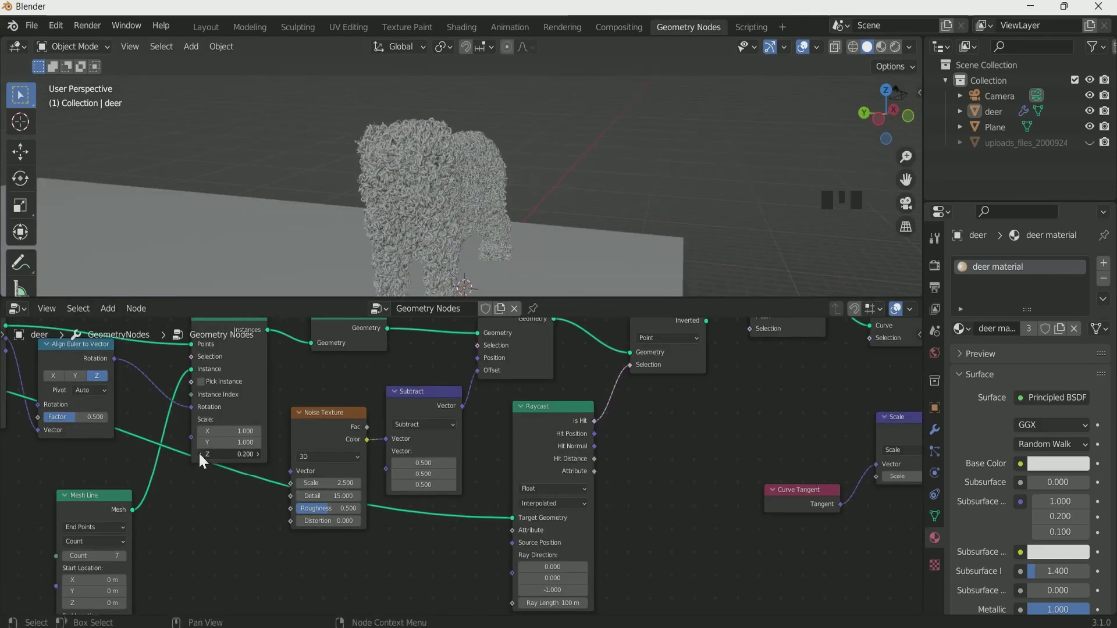
Set the tiger branch's Noise Texture Scale to 5.000 and Detail to 2.000.
{"action": "scroll", "coordinate": [362, 562], "scroll_direction": "up", "scroll_amount": 1}
{"action": "left_click", "coordinate": [318, 486]}
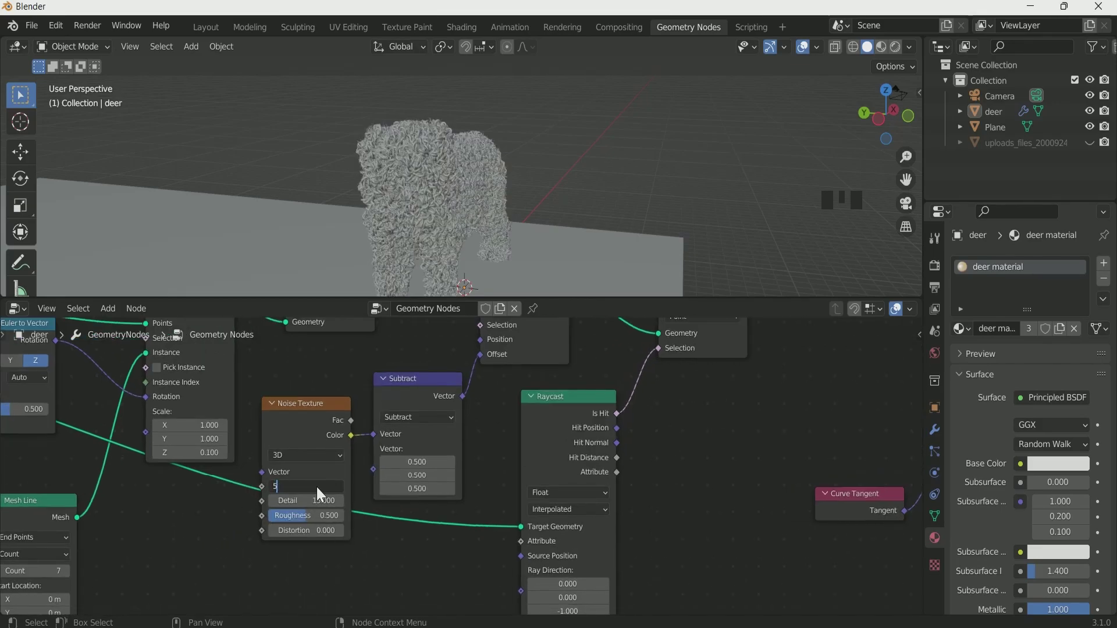
{"action": "type", "text": "5"}
{"action": "key", "text": "Return"}
{"action": "middle_click_drag", "start_coordinate": [567, 181], "coordinate": [451, 166]}
{"action": "left_click", "coordinate": [330, 501]}
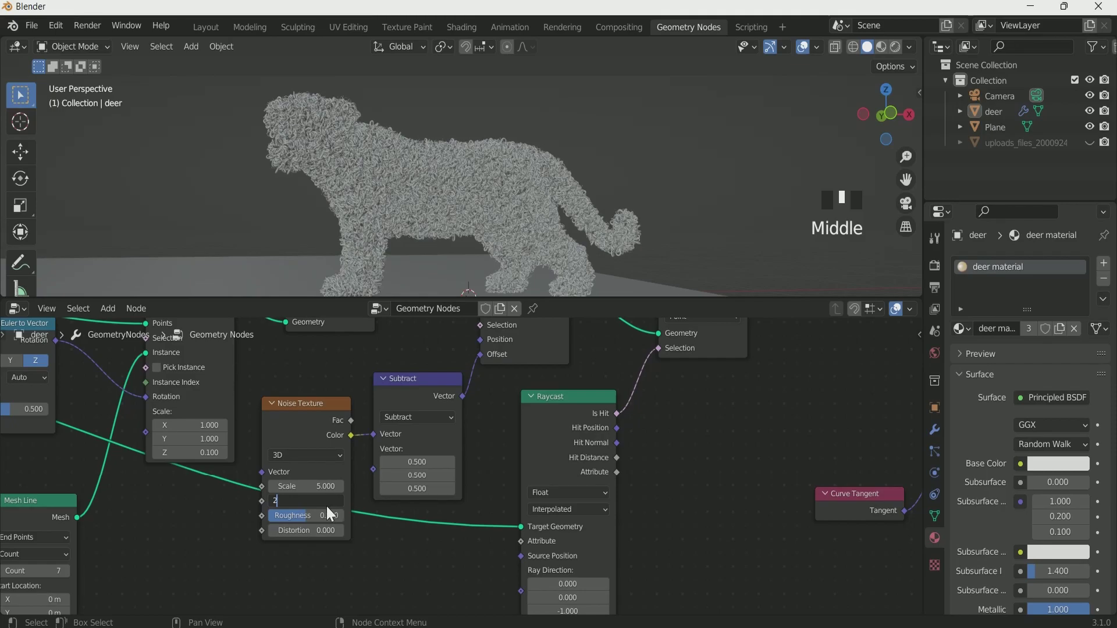
{"action": "type", "text": "2"}
{"action": "key", "text": "Return"}
{"action": "middle_click_drag", "start_coordinate": [417, 120], "coordinate": [372, 167]}
Set the Roughness of the tiger branch's Noise Texture to 0.000.
{"action": "left_click", "coordinate": [319, 515]}
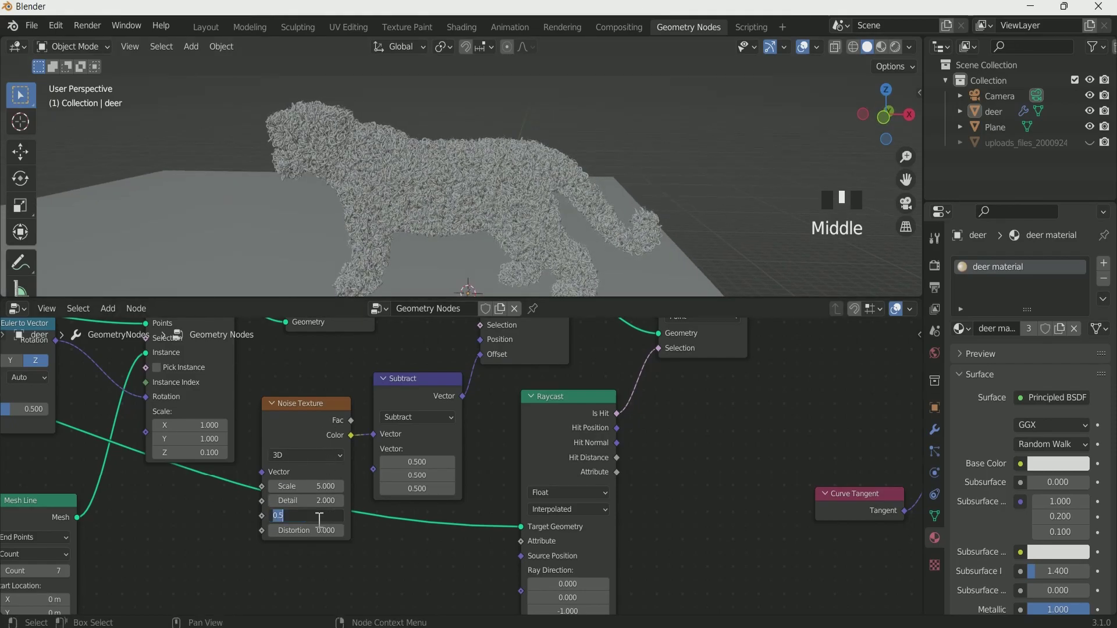
{"action": "type", "text": "0"}
{"action": "key", "text": "Return"}
{"action": "mouse_move", "coordinate": [452, 211]}
{"action": "middle_mouse_down"}
{"action": "mouse_move", "coordinate": [393, 196]}
{"action": "mouse_move", "coordinate": [439, 201]}
{"action": "mouse_move", "coordinate": [456, 187]}
{"action": "mouse_move", "coordinate": [534, 217]}
{"action": "mouse_move", "coordinate": [590, 215]}
{"action": "mouse_move", "coordinate": [421, 214]}
{"action": "mouse_move", "coordinate": [443, 199]}
{"action": "middle_mouse_up"}
{"action": "scroll", "coordinate": [420, 214], "scroll_direction": "up", "scroll_amount": 2}
Check the tiger in Material Preview and Rendered shading, and return the viewport to Solid shading.
{"action": "left_click", "coordinate": [880, 47]}
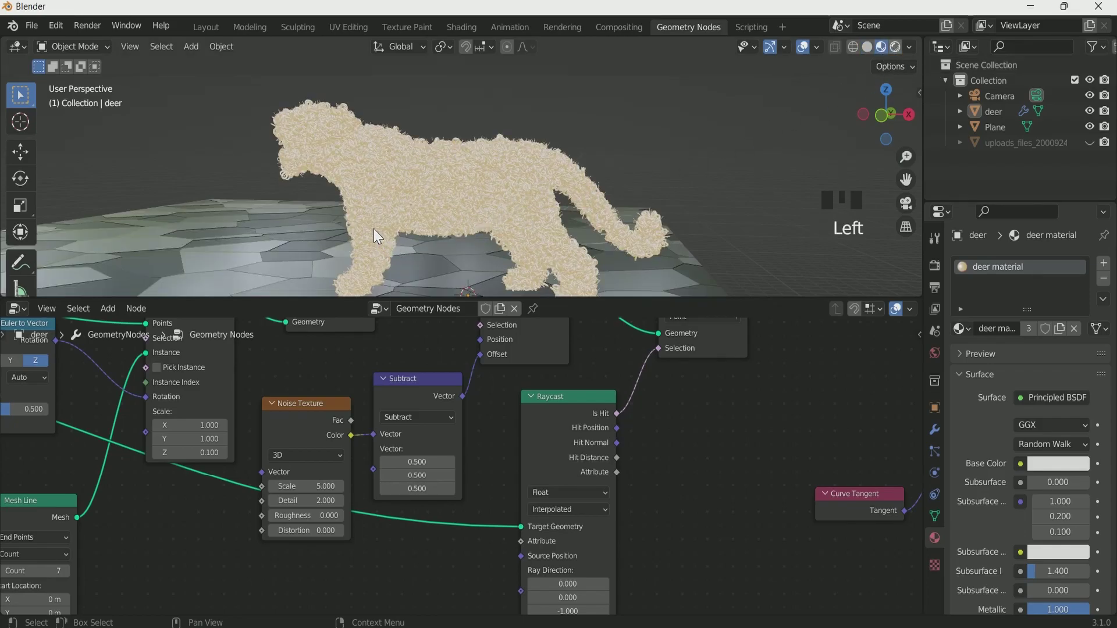
{"action": "key", "text": "z"}
{"action": "key", "text": "8"}
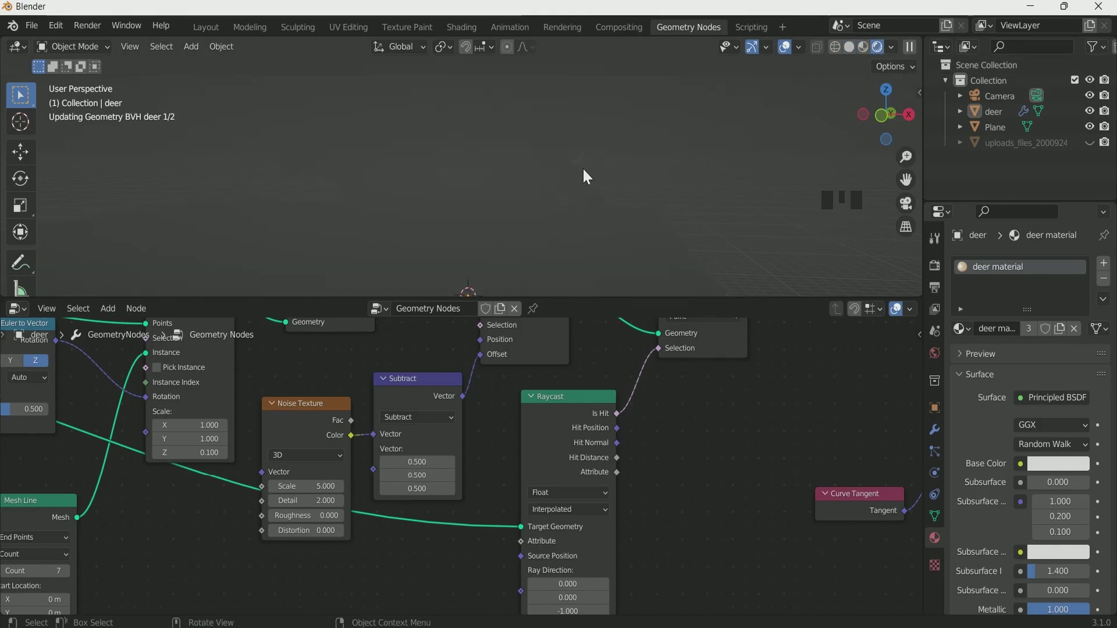
{"action": "left_click", "coordinate": [850, 47]}
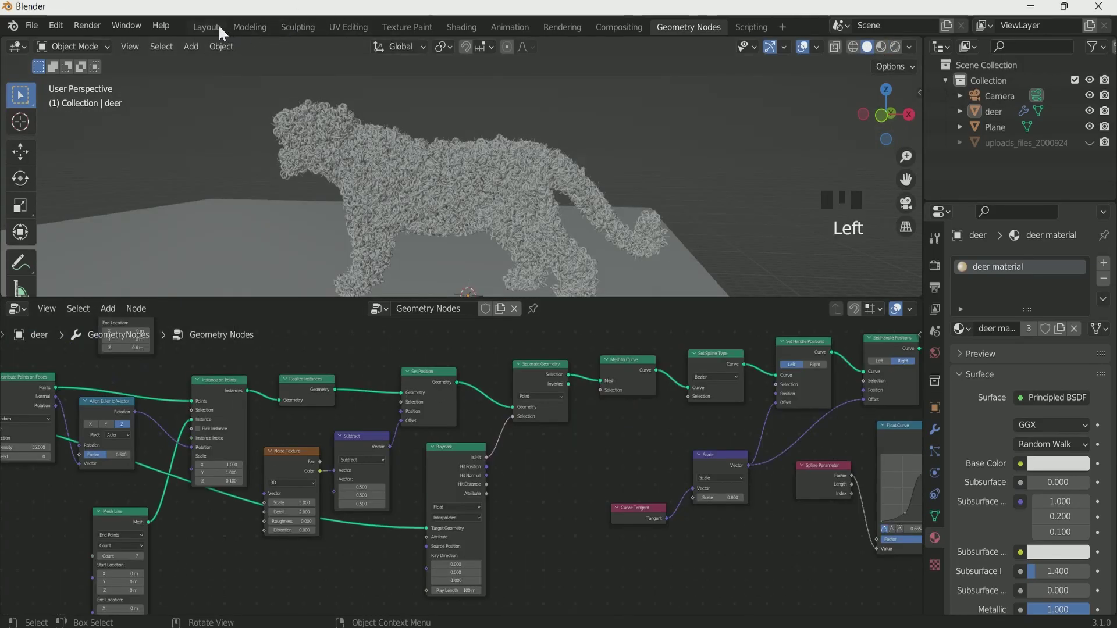
Add a second camera in the Layout workspace and make it the active scene camera.
{"action": "left_click", "coordinate": [206, 27]}
{"action": "middle_click_drag", "start_coordinate": [424, 288], "coordinate": [619, 323]}
{"action": "scroll", "coordinate": [503, 205], "scroll_direction": "down", "scroll_amount": 3}
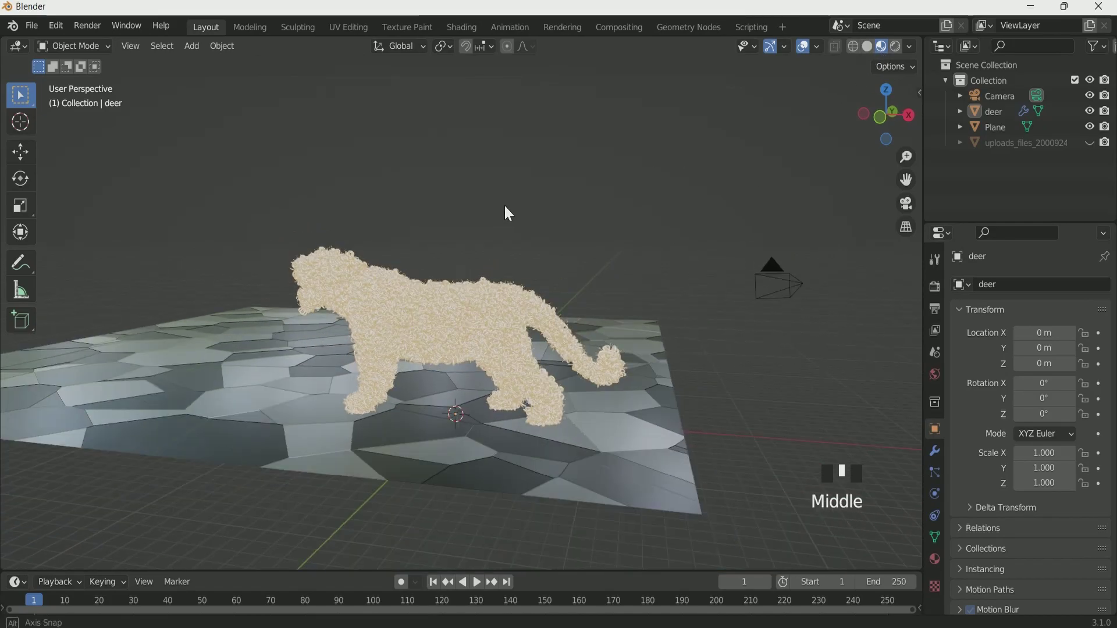
{"action": "middle_click_drag", "start_coordinate": [506, 205], "coordinate": [511, 206]}
{"action": "key", "text": "shift+a"}
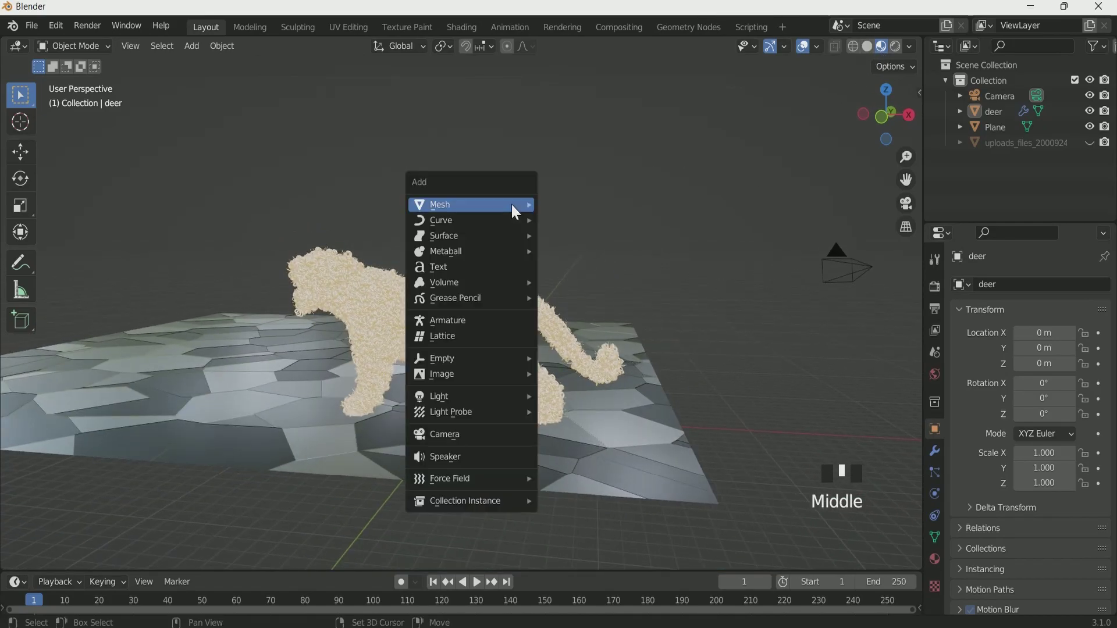
{"action": "left_click", "coordinate": [466, 440]}
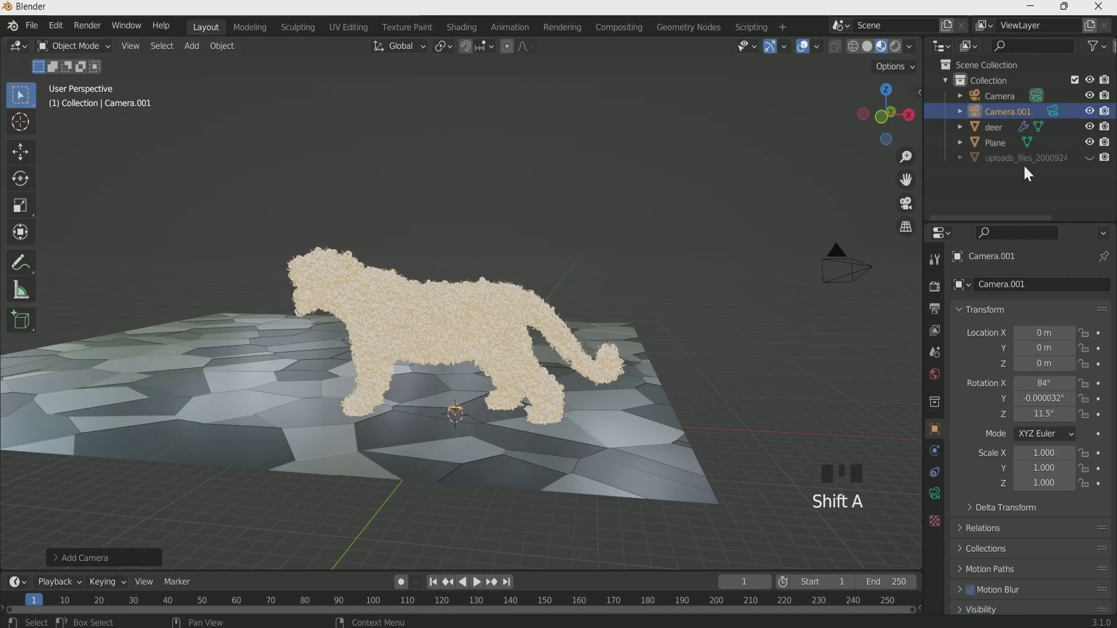
{"action": "left_click", "coordinate": [1054, 113]}
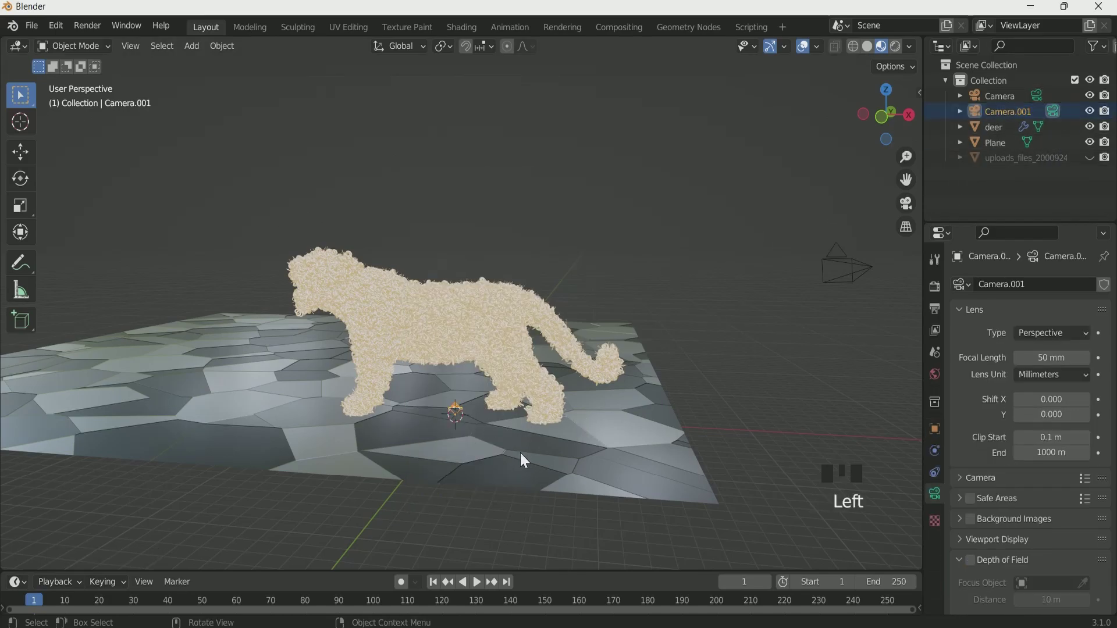
Look through the new camera and lock the camera to the view.
{"action": "key", "text": "KP_0"}
{"action": "key", "text": "n"}
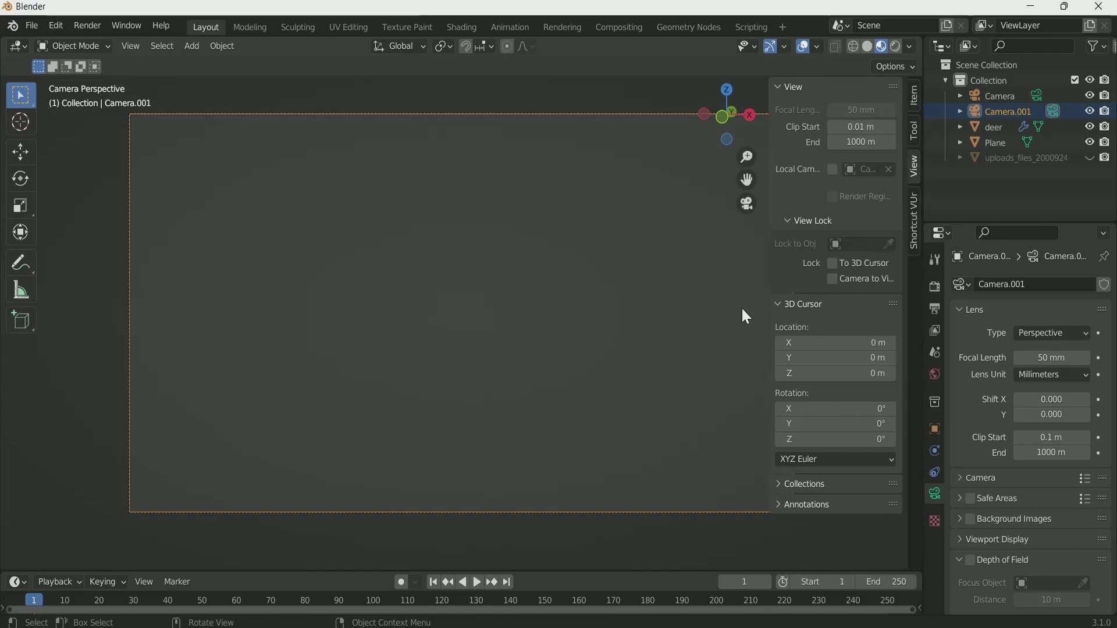
{"action": "left_click", "coordinate": [835, 279]}
{"action": "key", "text": "n"}
Frame the whole tiger from the side within the camera view and unlock the camera from the view.
{"action": "scroll", "coordinate": [614, 328], "scroll_direction": "down", "scroll_amount": 20}
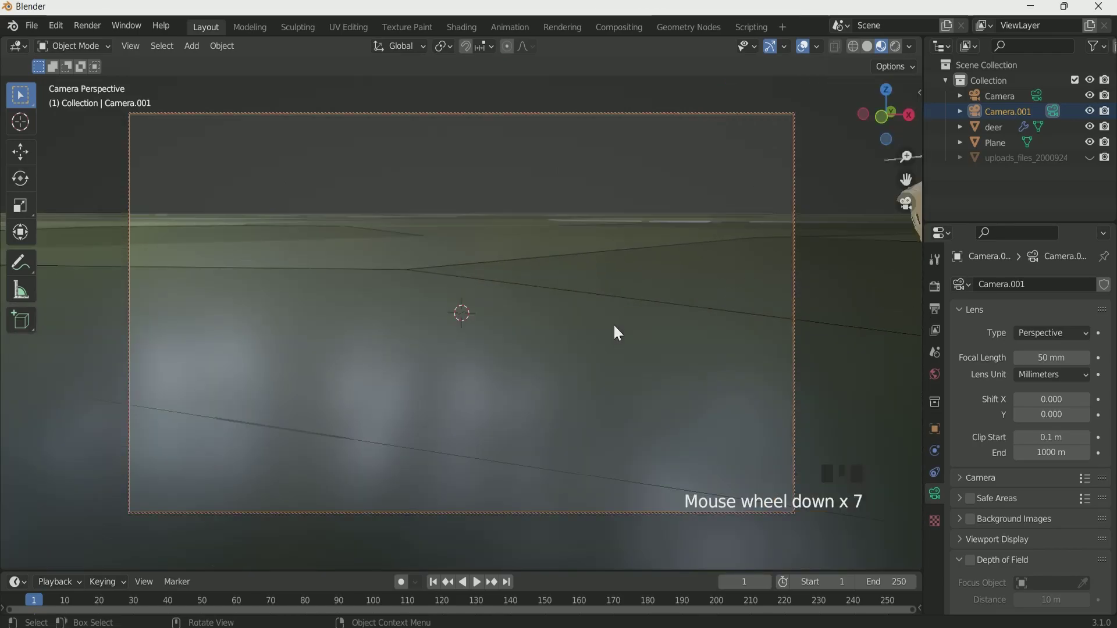
{"action": "middle_click_drag", "start_coordinate": [614, 328], "coordinate": [657, 426], "text": "shift"}
{"action": "scroll", "coordinate": [629, 416], "scroll_direction": "down", "scroll_amount": 1}
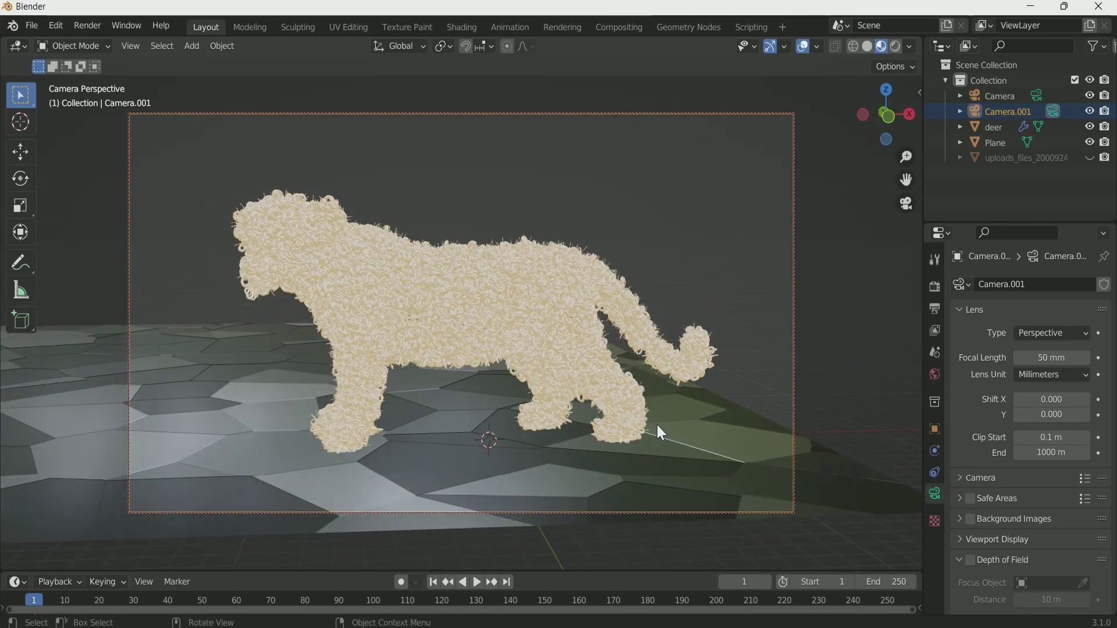
{"action": "middle_click_drag", "start_coordinate": [657, 424], "coordinate": [644, 424], "text": "shift"}
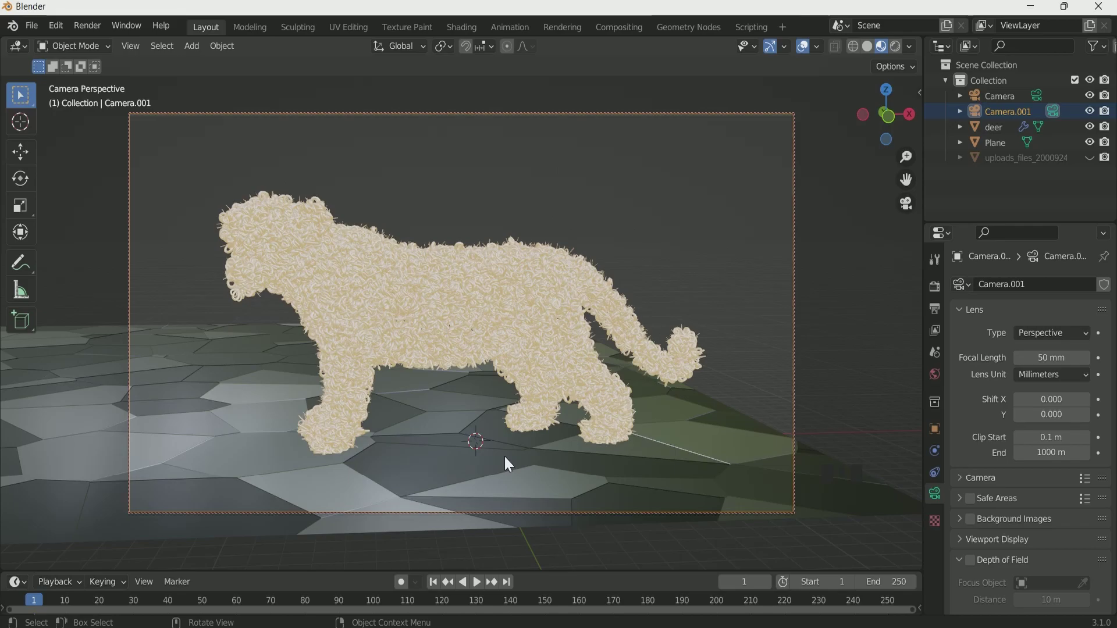
{"action": "key", "text": "n"}
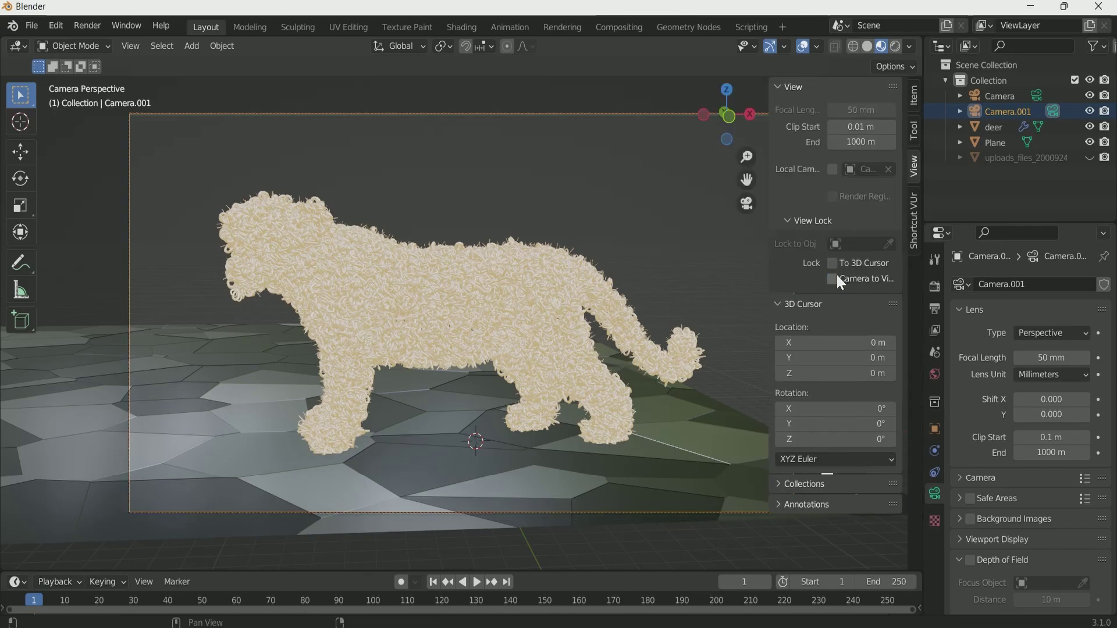
{"action": "key", "text": "n"}
Scale the ground plane up along X and Y so that it fills the lower part of the camera frame.
{"action": "left_click", "coordinate": [521, 466]}
{"action": "key", "text": "s"}
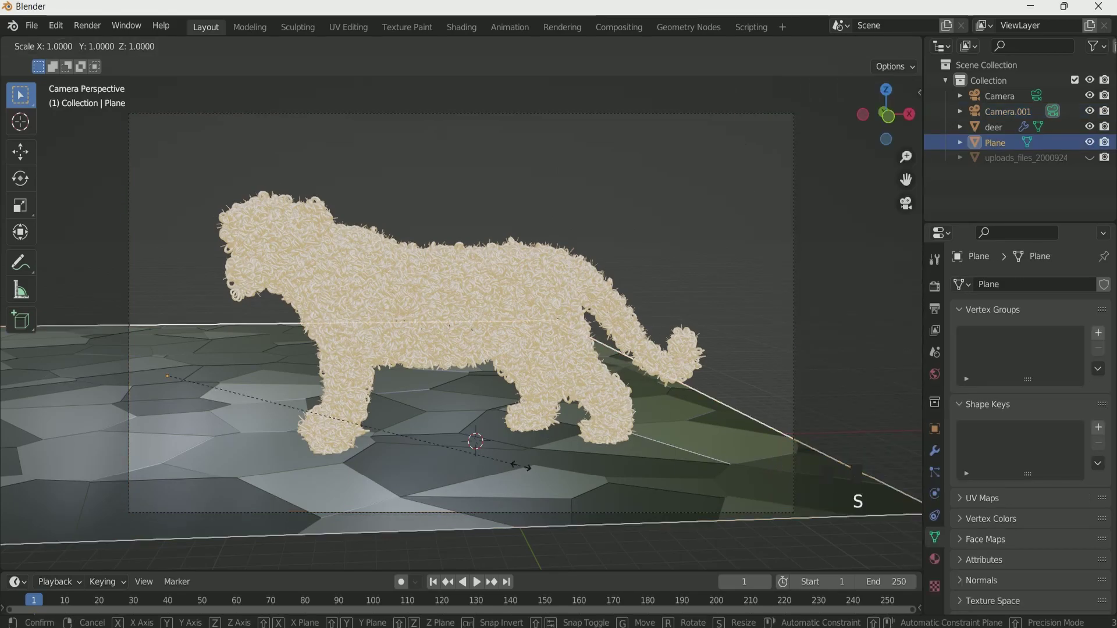
{"action": "key", "text": "x"}
{"action": "left_click", "coordinate": [735, 533]}
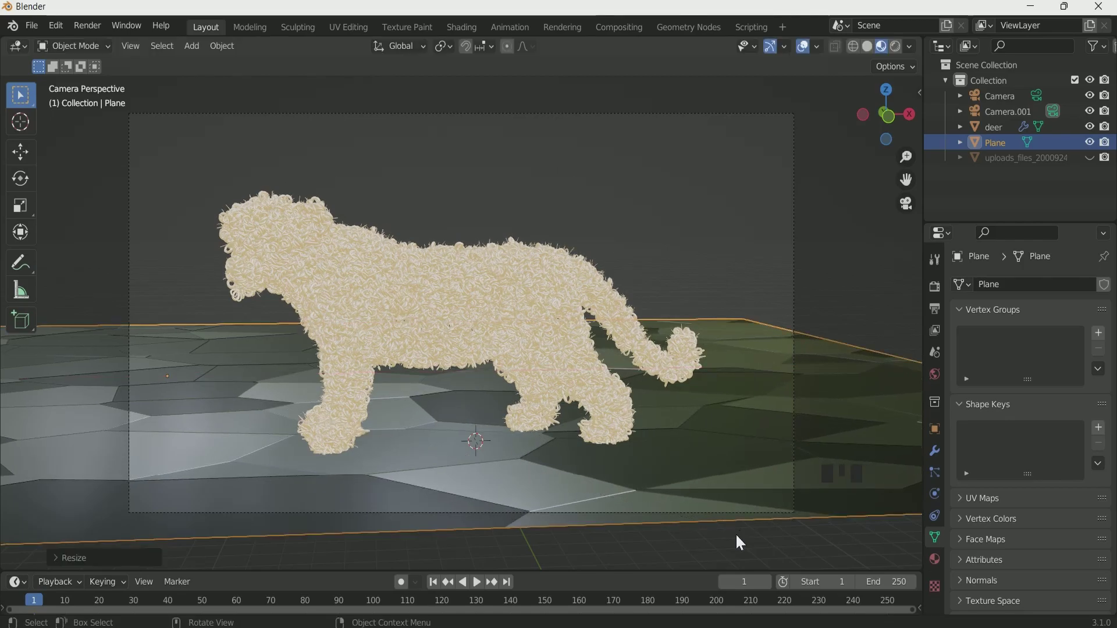
{"action": "key", "text": "s"}
{"action": "key", "text": "y"}
{"action": "left_click", "coordinate": [63, 196]}
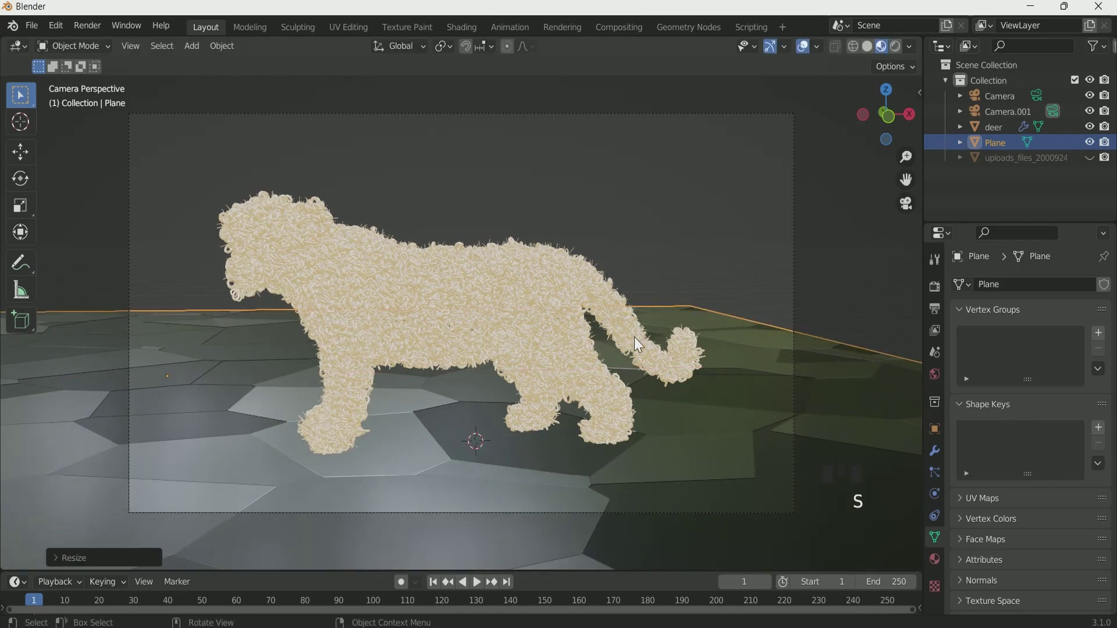
Enlarge the timeline area and set the animation's end frame to 150.
{"action": "left_click", "coordinate": [471, 294]}
{"action": "left_click_drag", "start_coordinate": [576, 574], "coordinate": [582, 522]}
{"action": "left_click", "coordinate": [899, 531]}
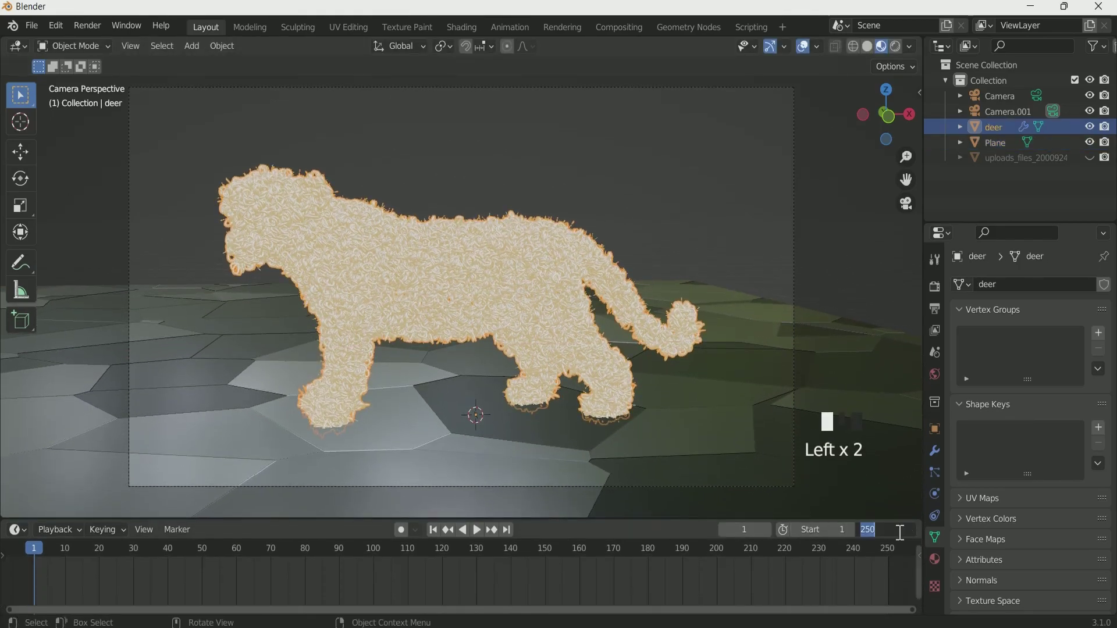
{"action": "type", "text": "150"}
{"action": "key", "text": "Return"}
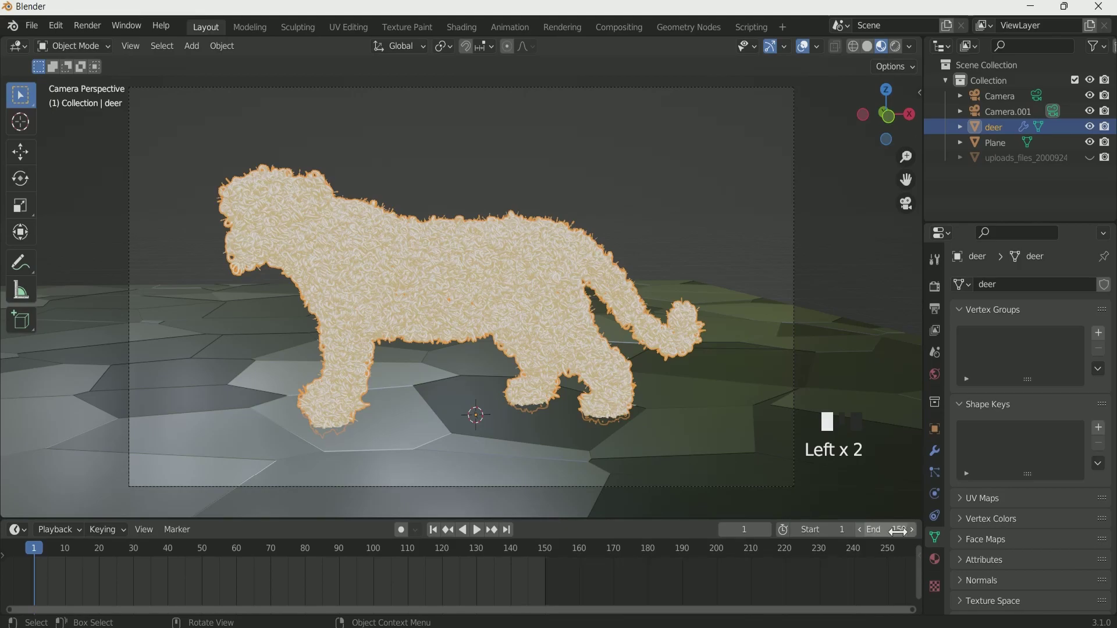
{"action": "left_click", "coordinate": [644, 327]}
{"action": "left_click", "coordinate": [644, 326]}
Switch the Layout viewport to Solid shading and select the deer object in the Geometry Nodes workspace.
{"action": "left_click", "coordinate": [867, 46]}
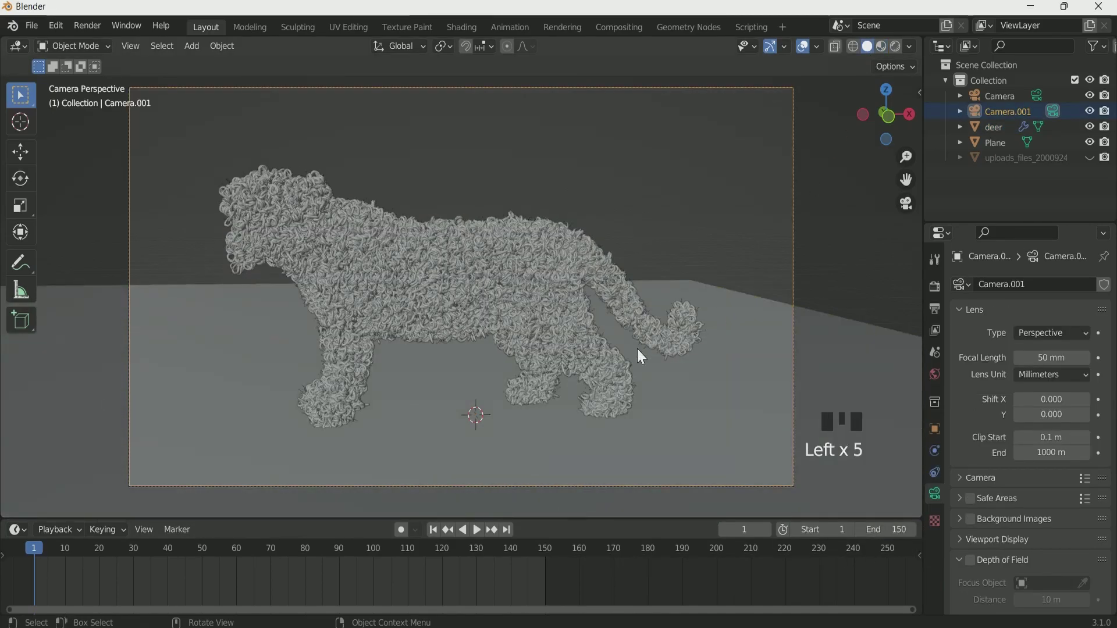
{"action": "left_click", "coordinate": [677, 26]}
{"action": "left_click", "coordinate": [482, 195]}
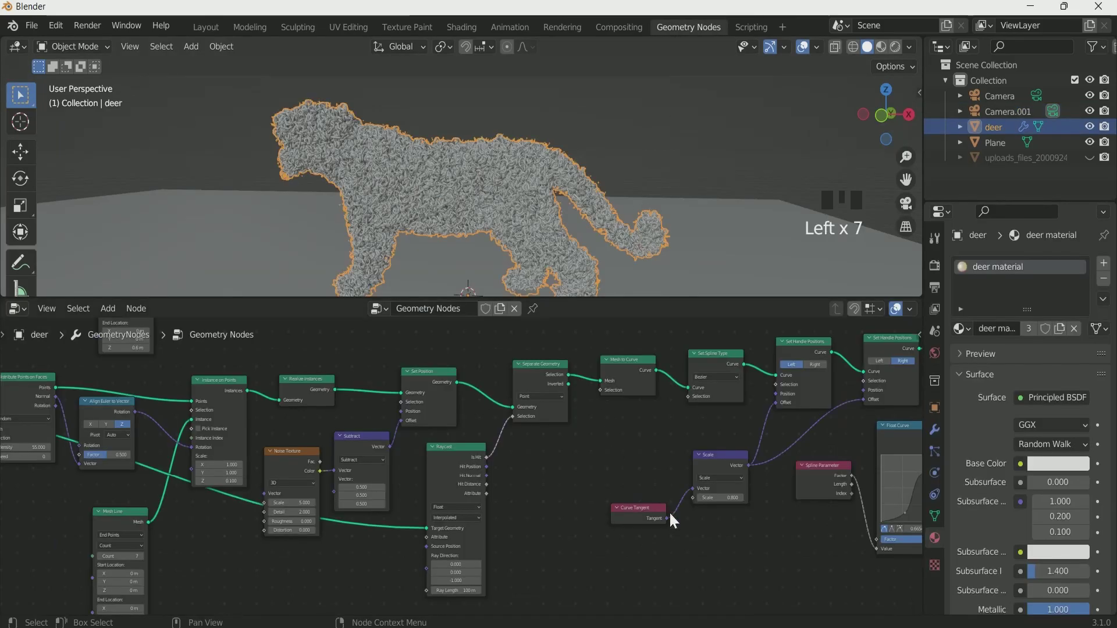
Split the node editor horizontally, turn the lower area into a Timeline and enlarge it slightly.
{"action": "left_click_drag", "start_coordinate": [5, 611], "coordinate": [7, 568]}
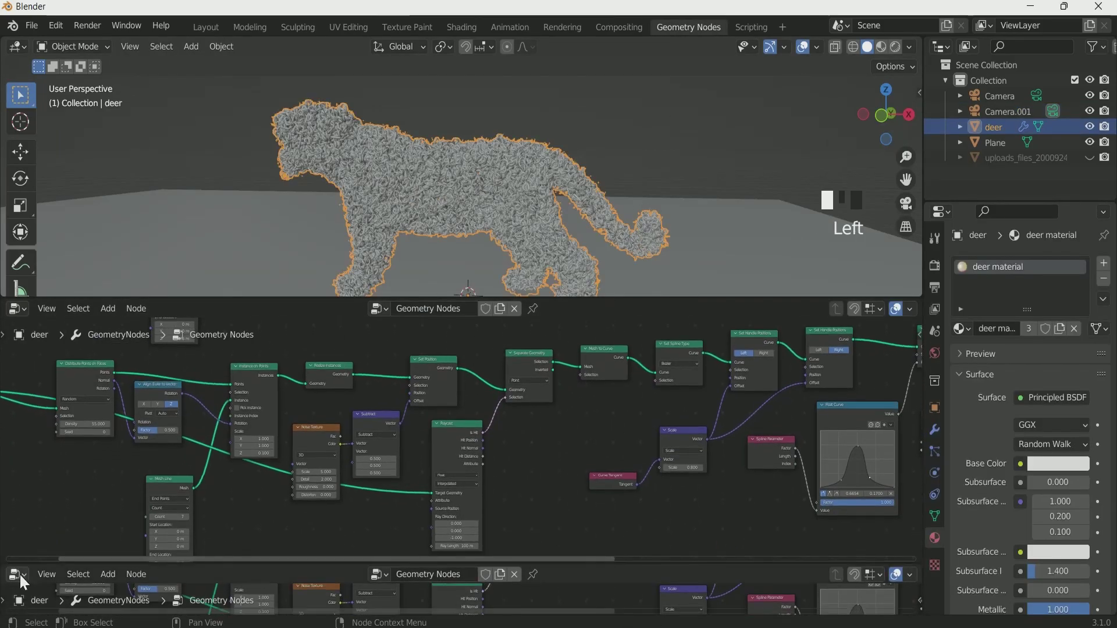
{"action": "left_click", "coordinate": [19, 574]}
{"action": "left_click", "coordinate": [202, 439]}
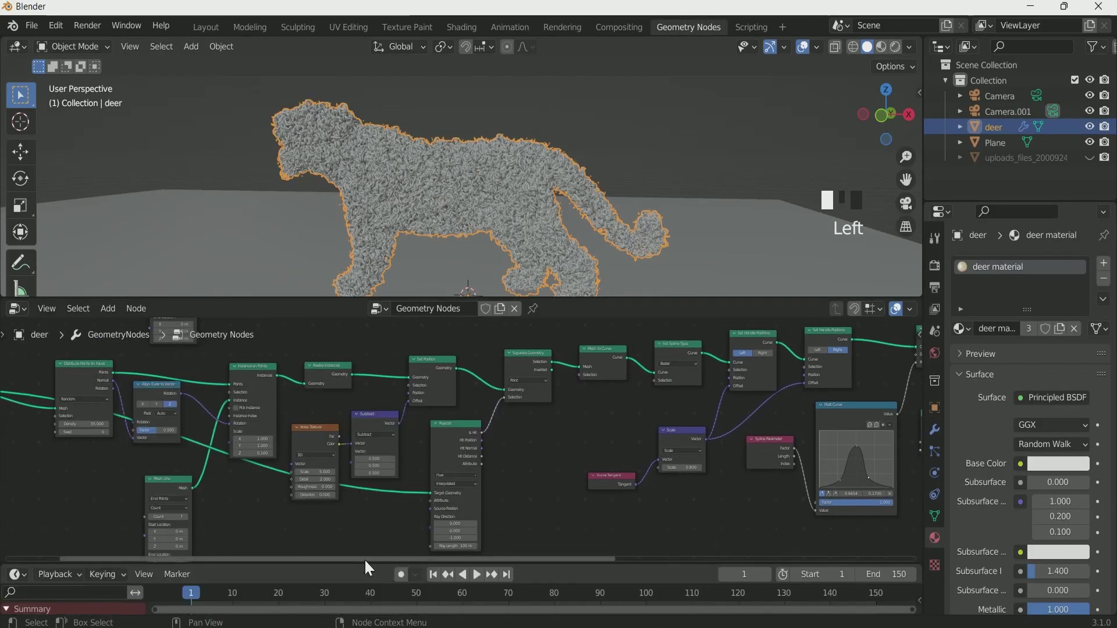
{"action": "left_click_drag", "start_coordinate": [367, 567], "coordinate": [375, 547]}
Set the factor of the Mix node blending the two positions to 0.000 at frame 1.
{"action": "middle_click_drag", "start_coordinate": [660, 529], "coordinate": [675, 447]}
{"action": "double_click", "coordinate": [685, 399]}
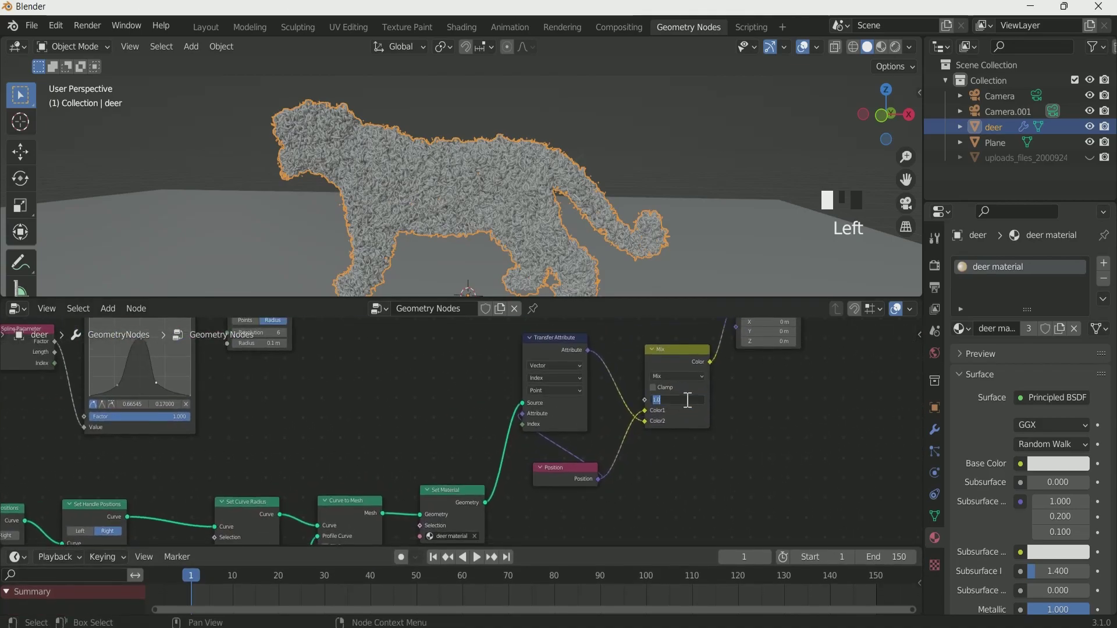
{"action": "type", "text": "0"}
{"action": "left_click", "coordinate": [372, 576]}
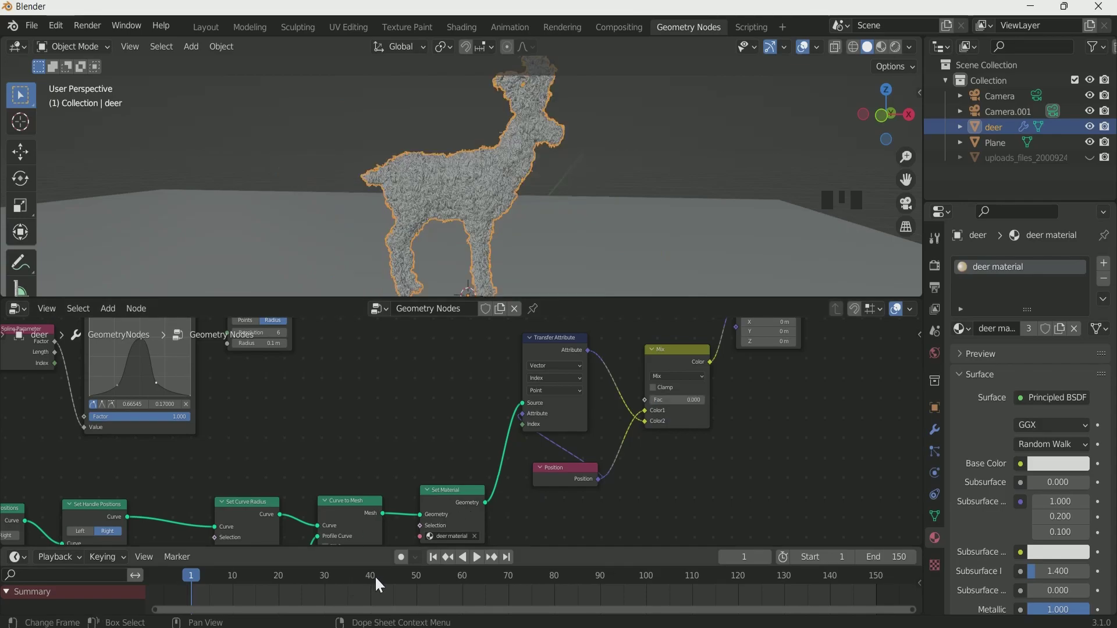
Keyframe the Mix node's factor at 0.000 on frame 40 and at 1.000 on frame 115.
{"action": "right_click", "coordinate": [682, 400]}
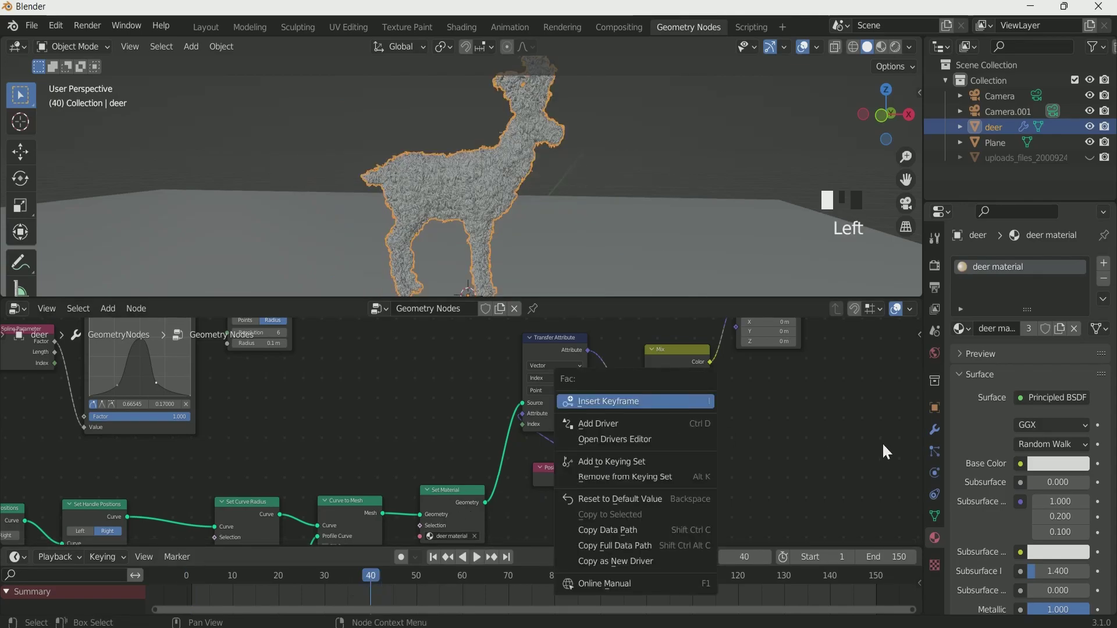
{"action": "key", "text": "Return"}
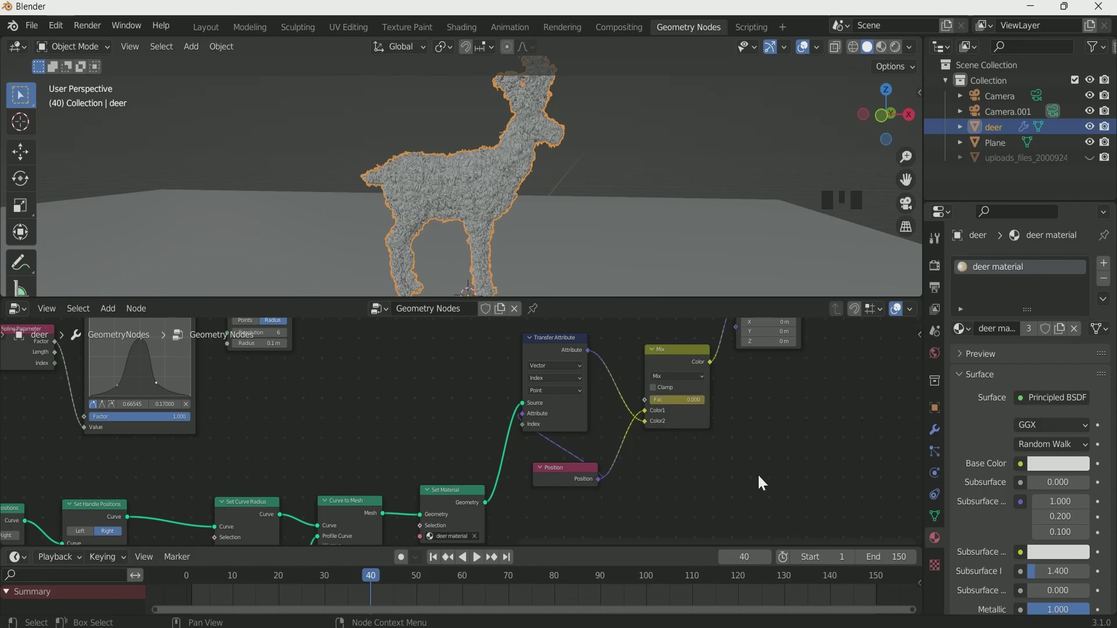
{"action": "left_click", "coordinate": [715, 577]}
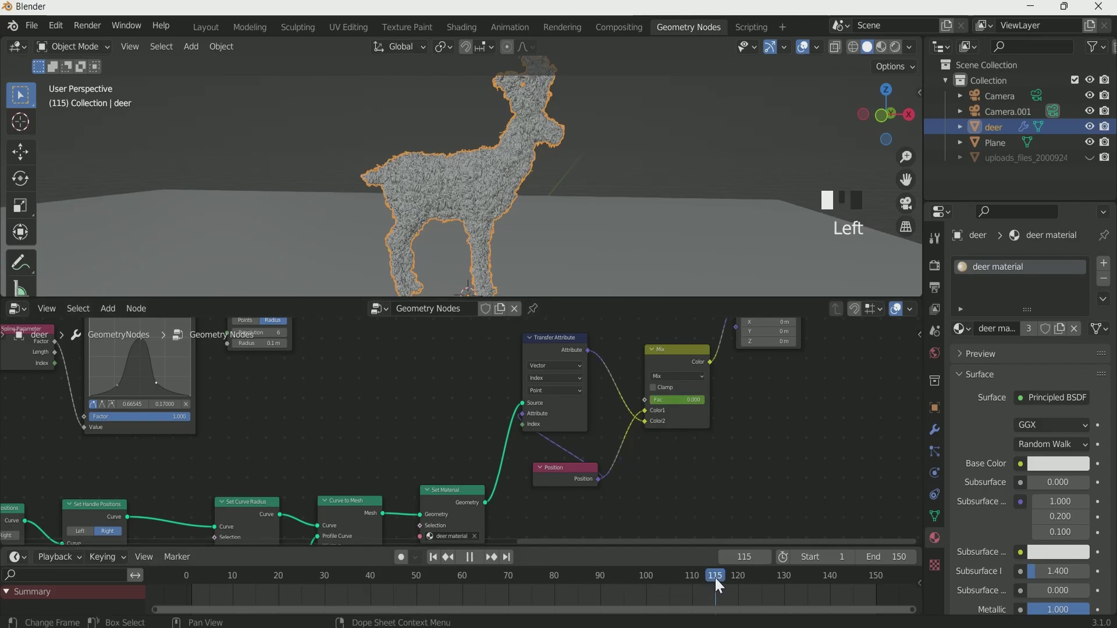
{"action": "left_click", "coordinate": [685, 399]}
{"action": "type", "text": "1"}
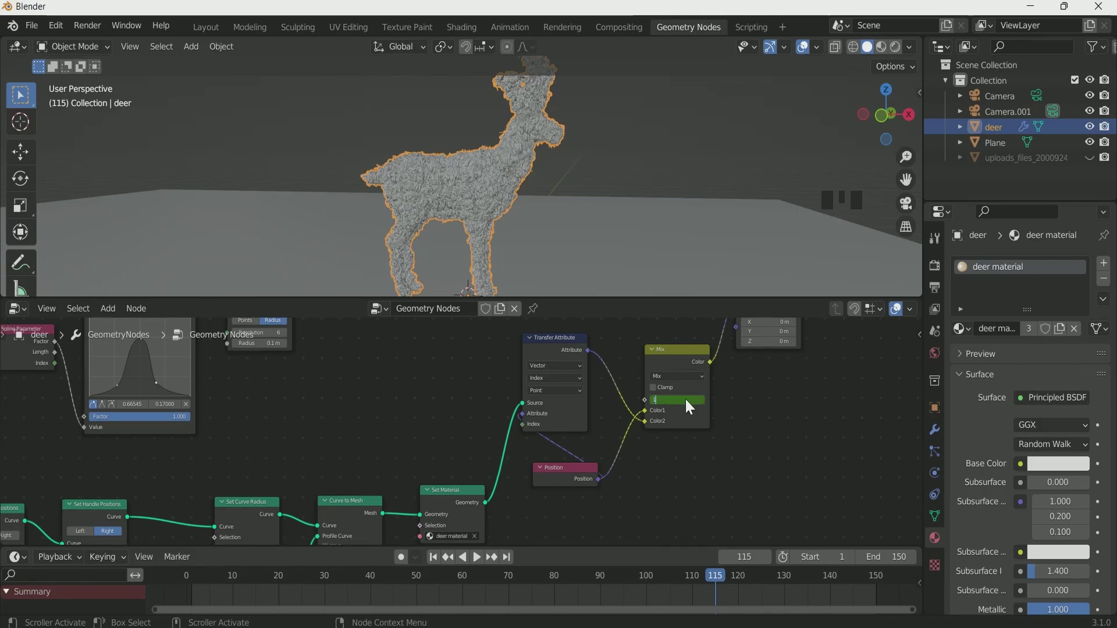
{"action": "key", "text": "Return"}
{"action": "right_click_drag", "start_coordinate": [685, 397], "coordinate": [677, 396]}
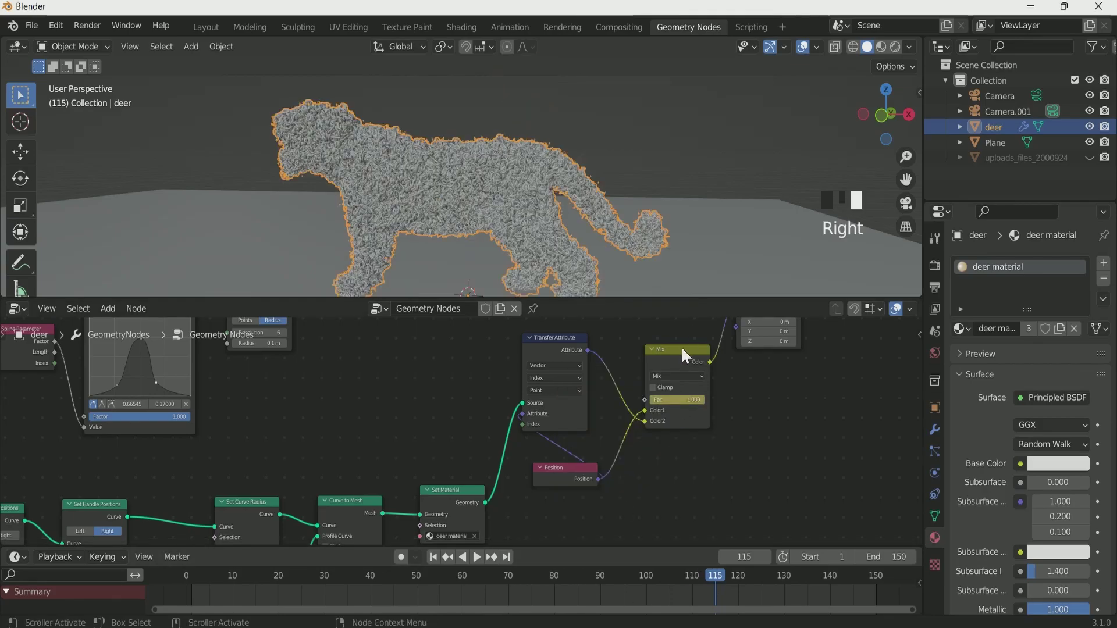
Switch to the Layout workspace, make Camera the active scene camera and return to frame 1.
{"action": "left_click", "coordinate": [205, 27]}
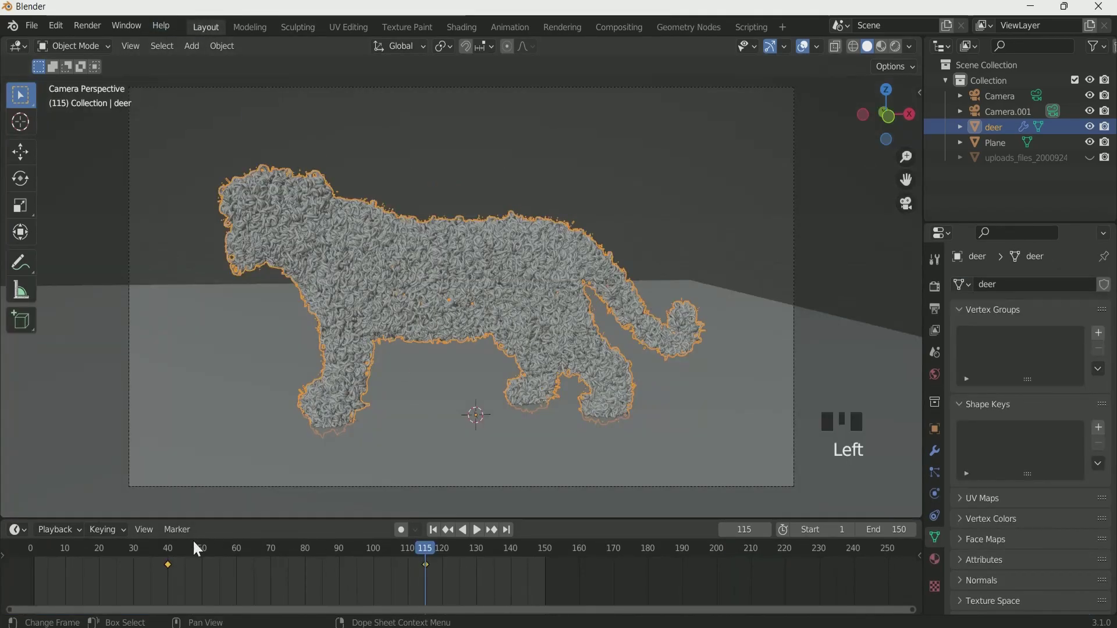
{"action": "left_click", "coordinate": [1037, 95]}
{"action": "left_click", "coordinate": [1037, 95]}
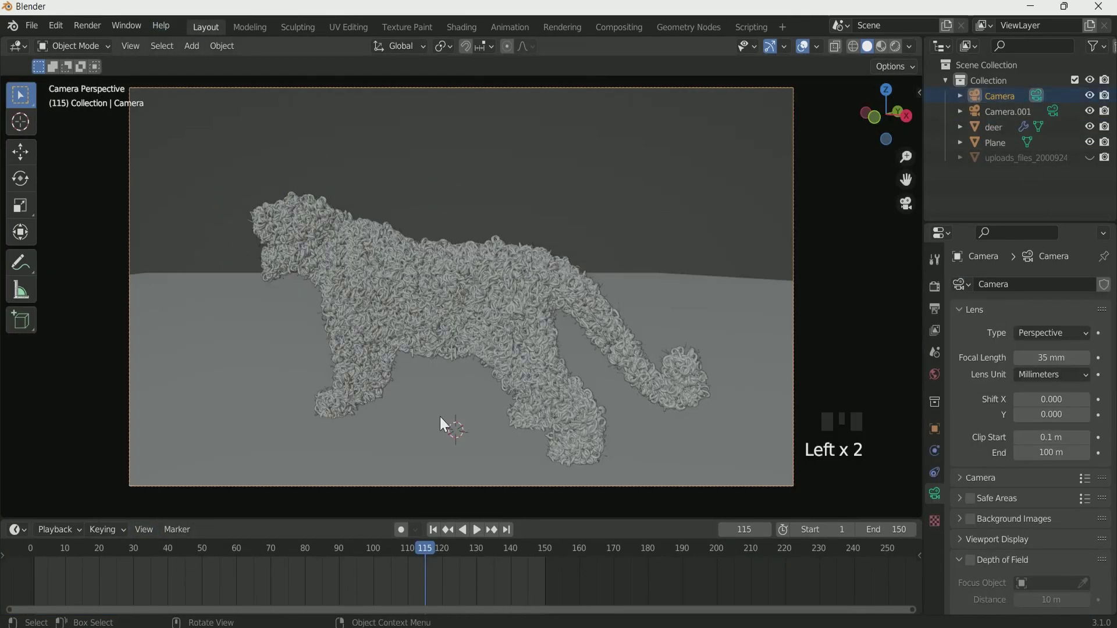
{"action": "left_click", "coordinate": [435, 533]}
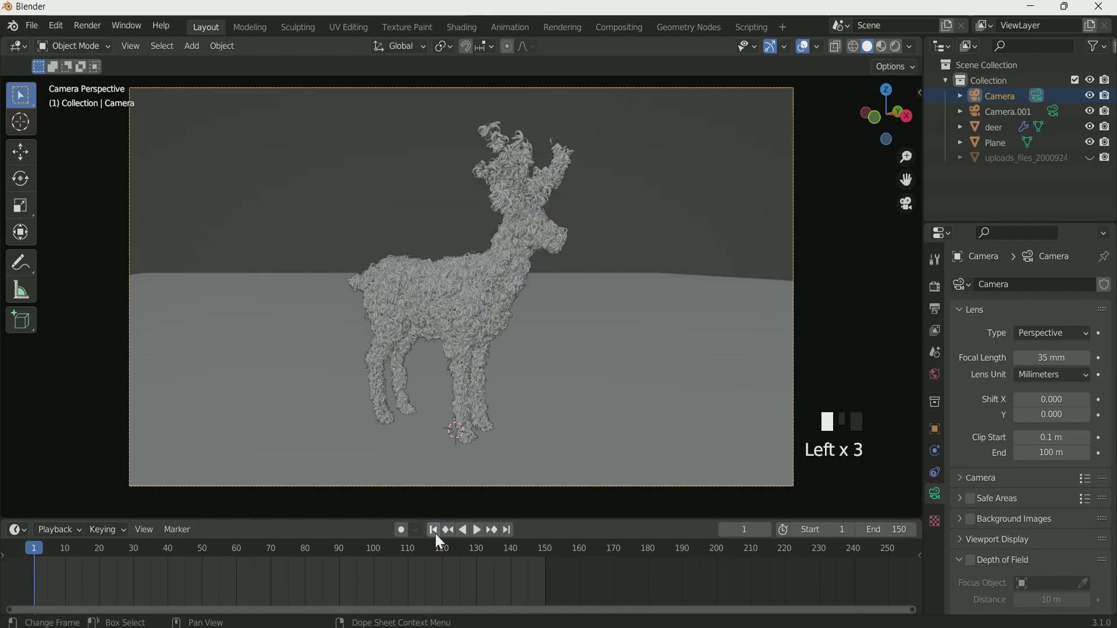
Turn off the viewport display of the deer's Geometry Nodes modifier.
{"action": "left_click", "coordinate": [532, 284]}
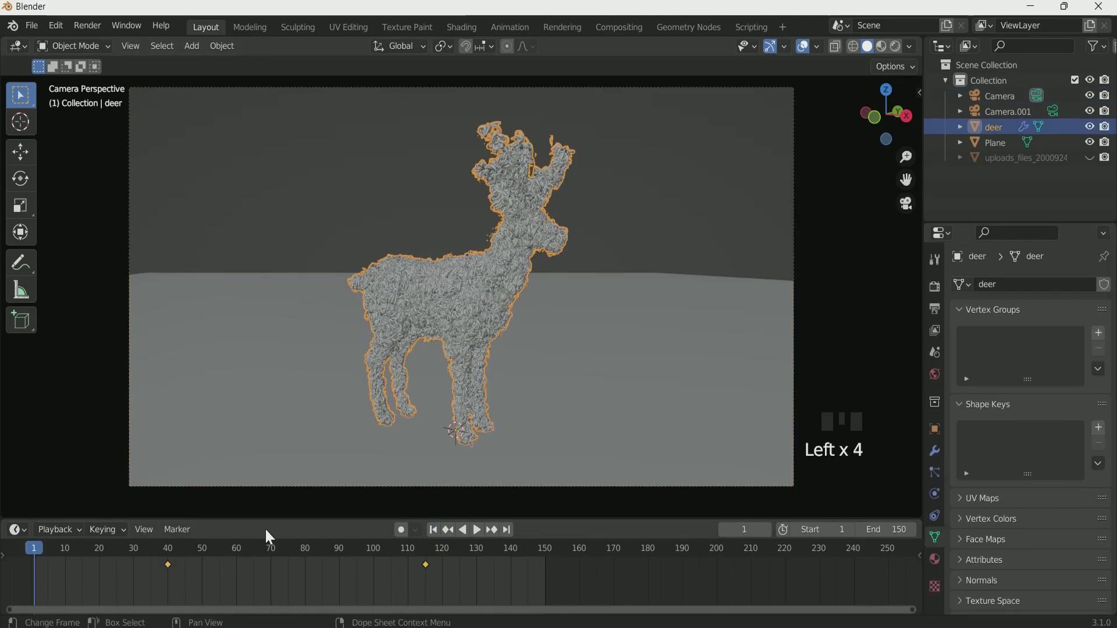
{"action": "left_click", "coordinate": [934, 451]}
{"action": "left_click", "coordinate": [1044, 310]}
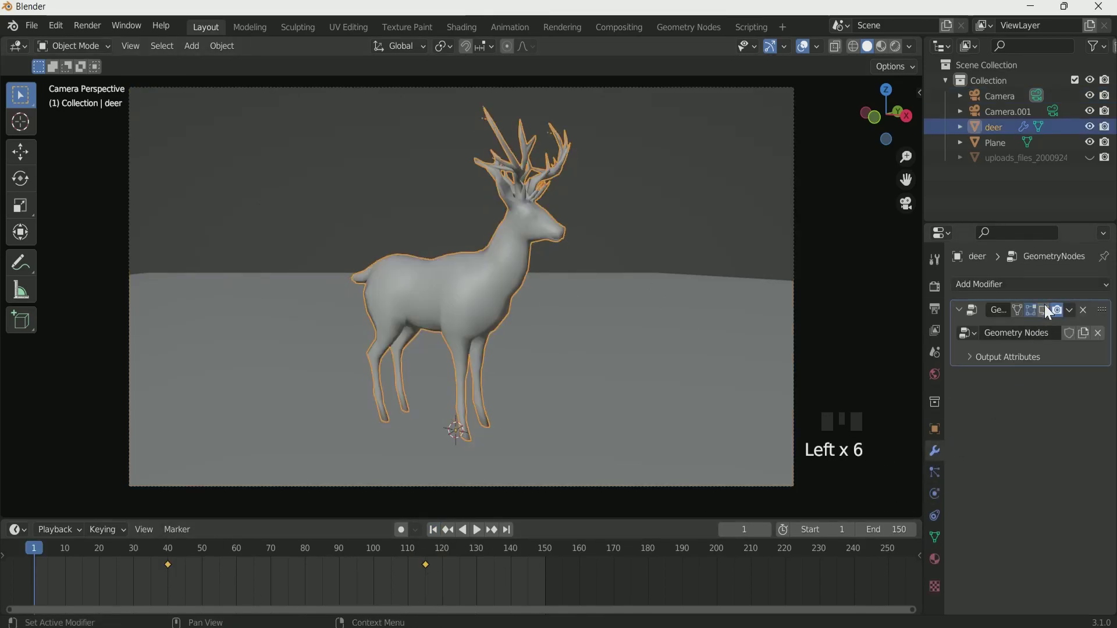
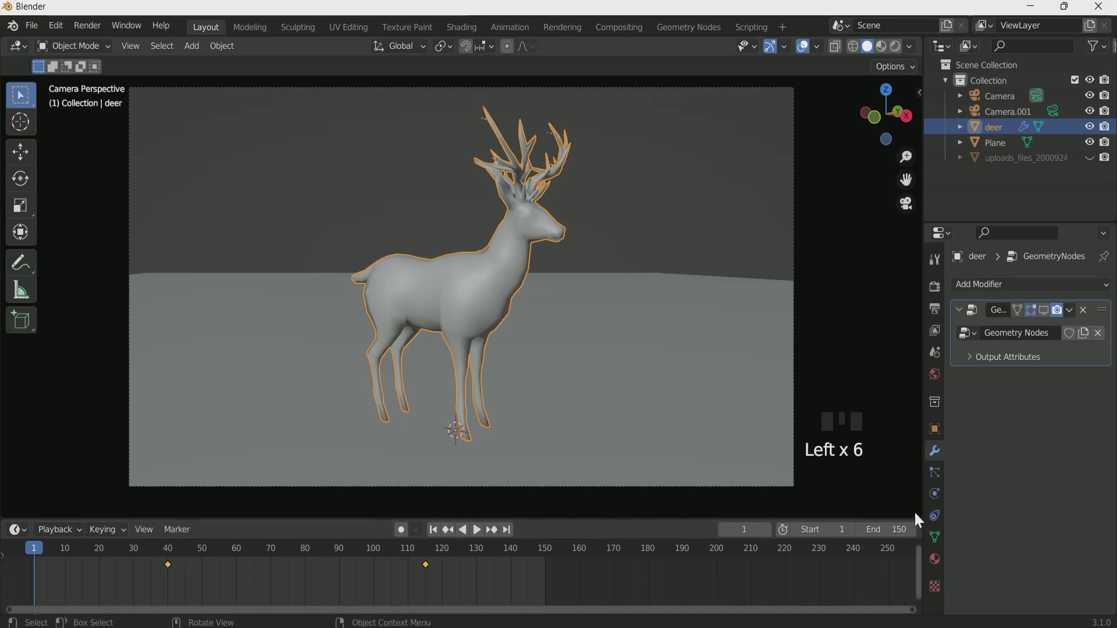
Select Camera and insert a location keyframe for it at frame 1.
{"action": "left_click", "coordinate": [998, 111]}
{"action": "left_click", "coordinate": [1003, 97]}
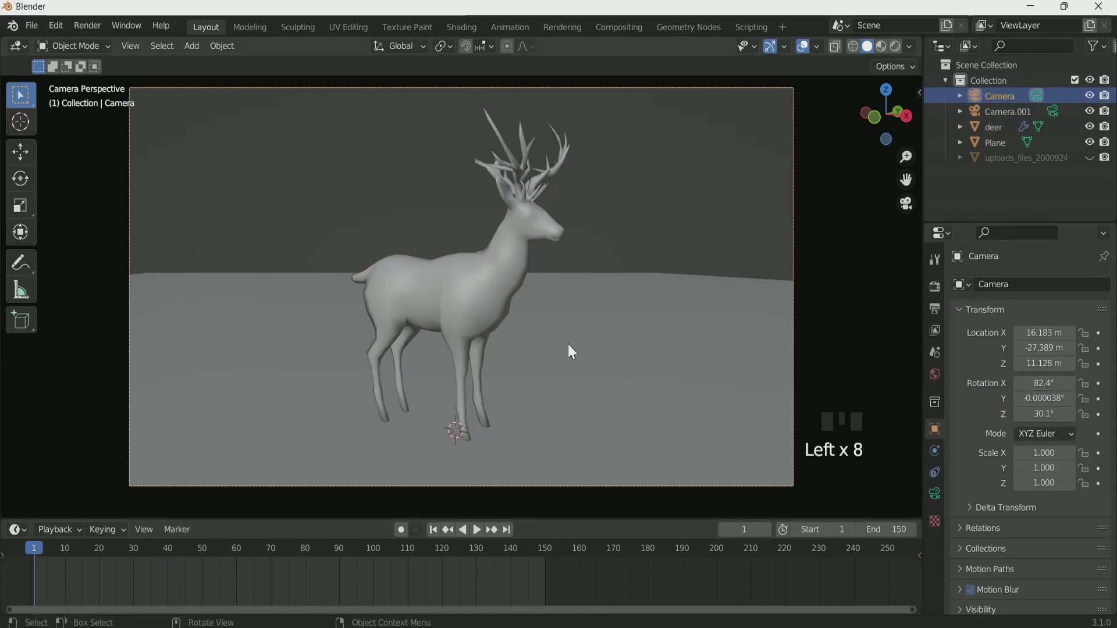
{"action": "key", "text": "i"}
{"action": "left_click", "coordinate": [513, 328]}
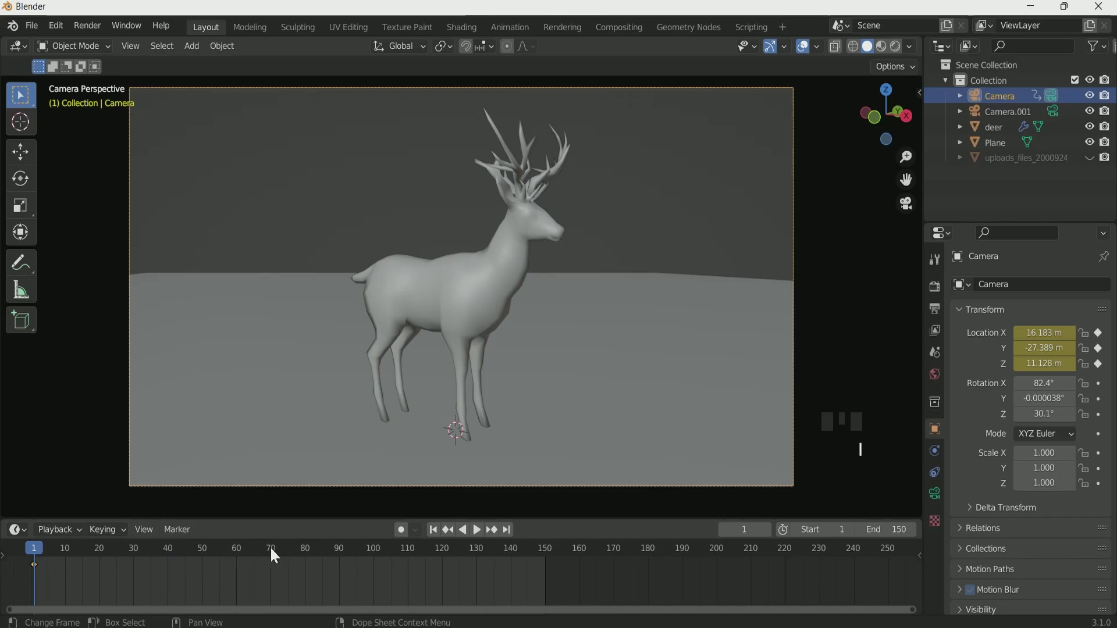
At frame 115, move Camera about 6 m closer to the deer along its local Z axis and keyframe its location.
{"action": "left_click_drag", "start_coordinate": [283, 548], "coordinate": [424, 561]}
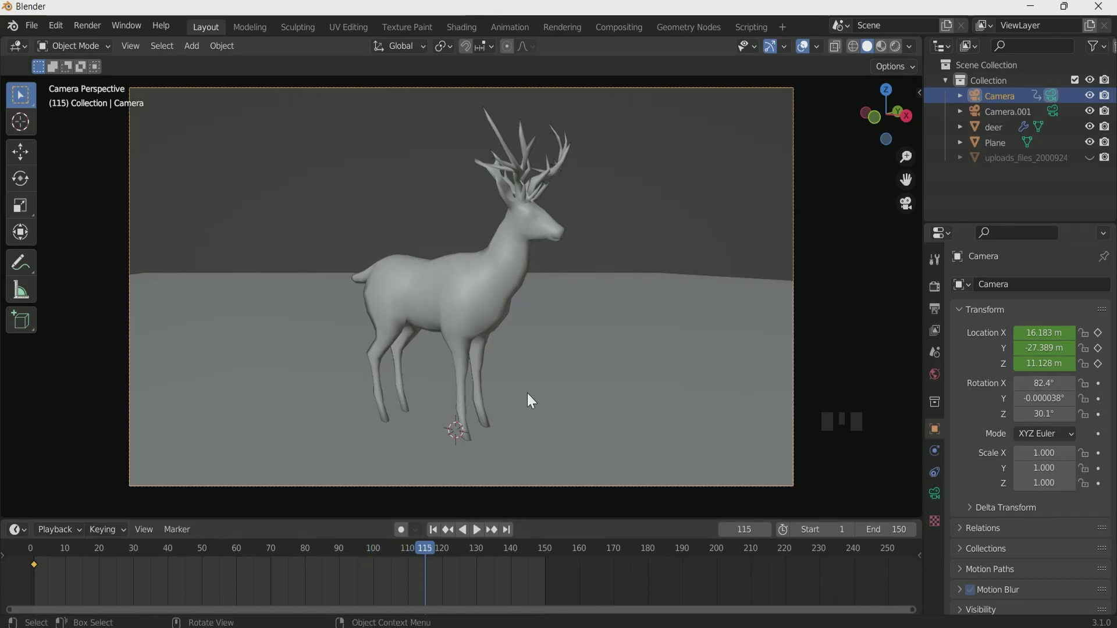
{"action": "key", "text": "g"}
{"action": "key", "text": "z"}
{"action": "key", "text": "z"}
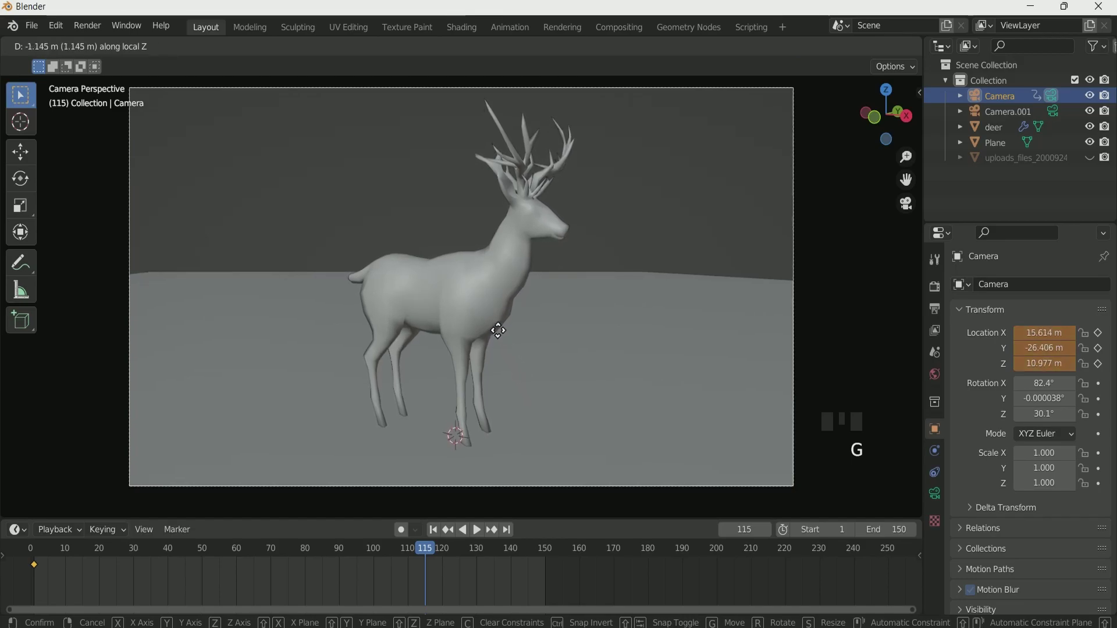
{"action": "left_click", "coordinate": [480, 265]}
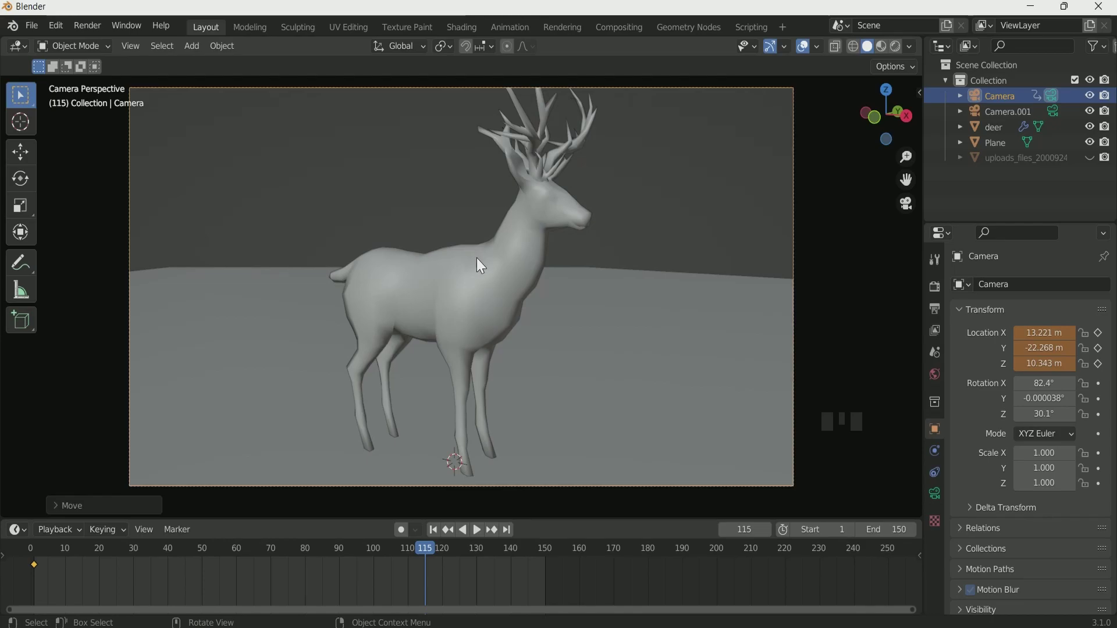
{"action": "key", "text": "i"}
{"action": "left_click", "coordinate": [379, 354]}
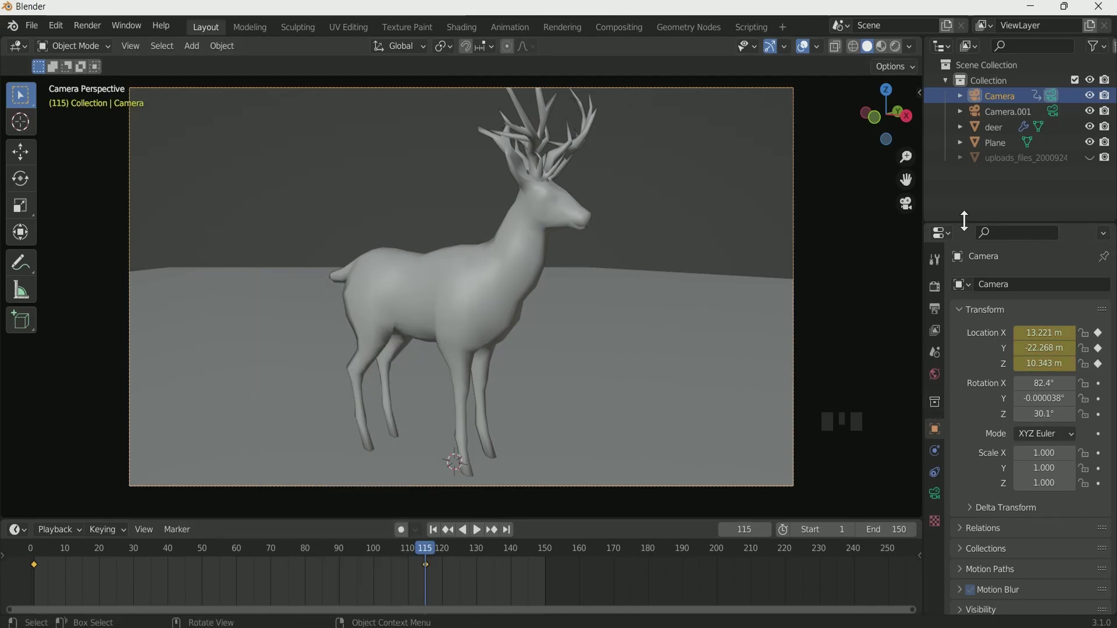
Make Camera.001 the active scene camera and turn the deer's Geometry Nodes modifier back on in the viewport.
{"action": "left_click", "coordinate": [1053, 111]}
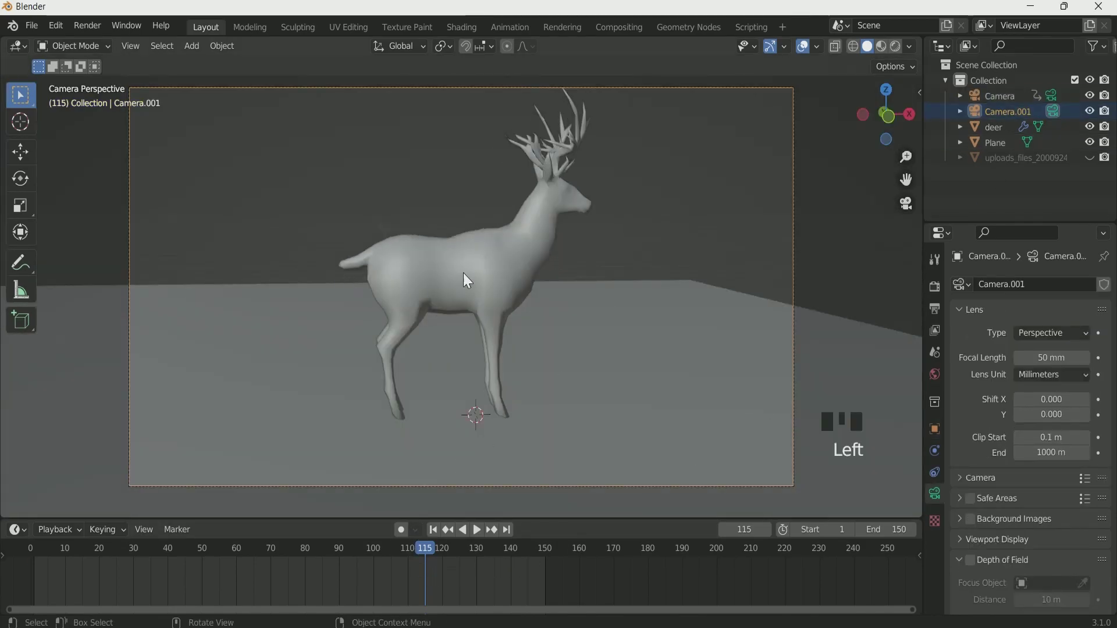
{"action": "left_click", "coordinate": [586, 248]}
{"action": "left_click", "coordinate": [935, 429]}
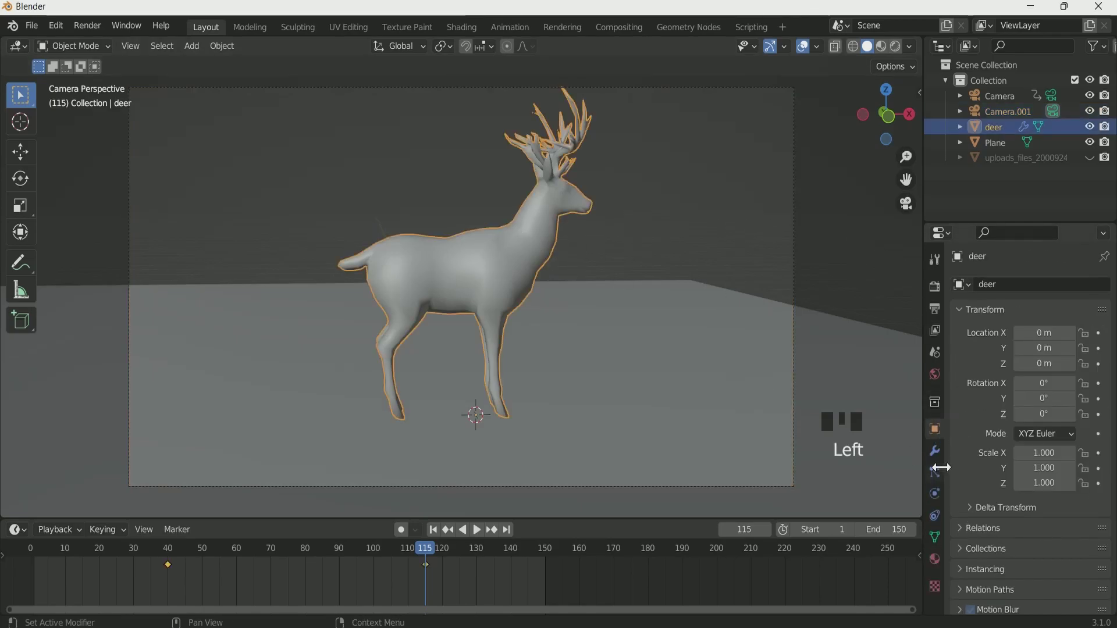
{"action": "left_click", "coordinate": [934, 451]}
{"action": "left_click", "coordinate": [1032, 308]}
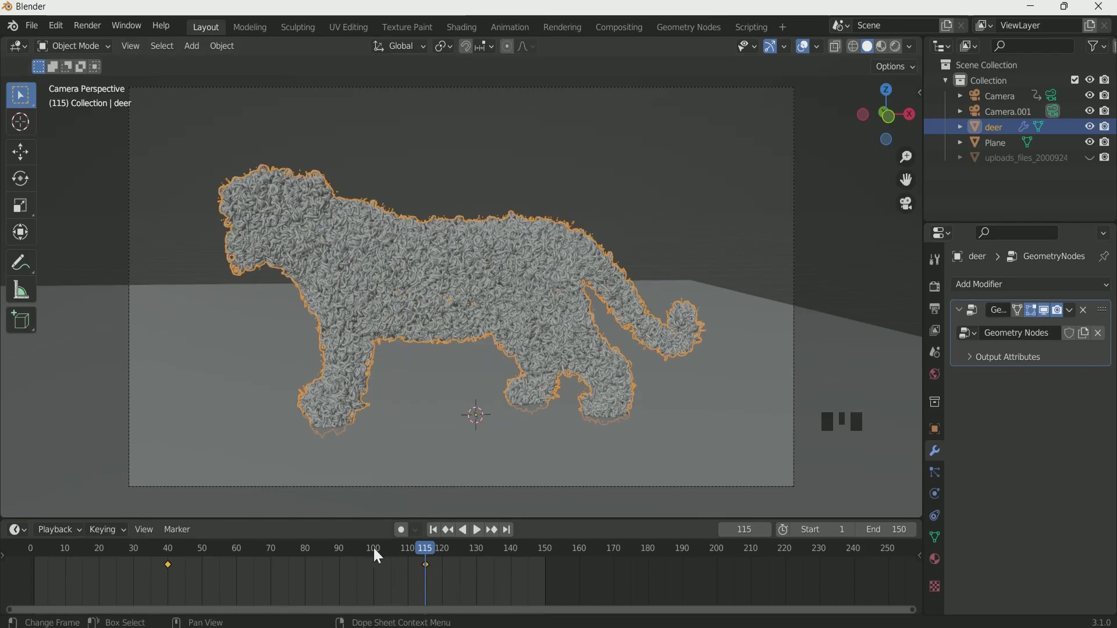
Select Camera.001 and insert a location keyframe for it at frame 100.
{"action": "left_click", "coordinate": [375, 550]}
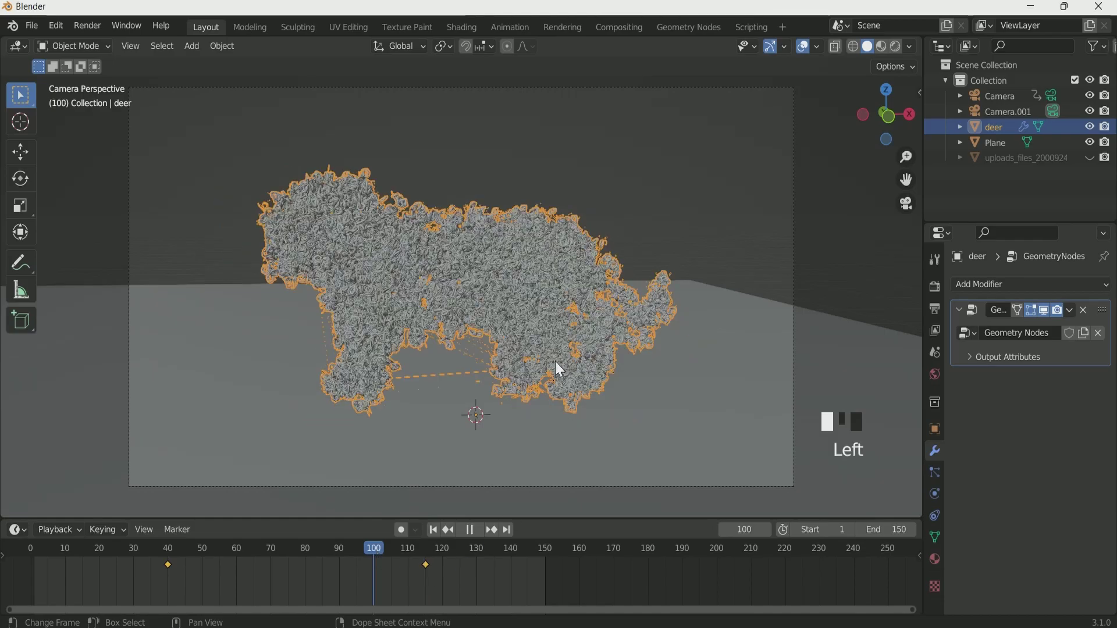
{"action": "left_click", "coordinate": [1055, 113]}
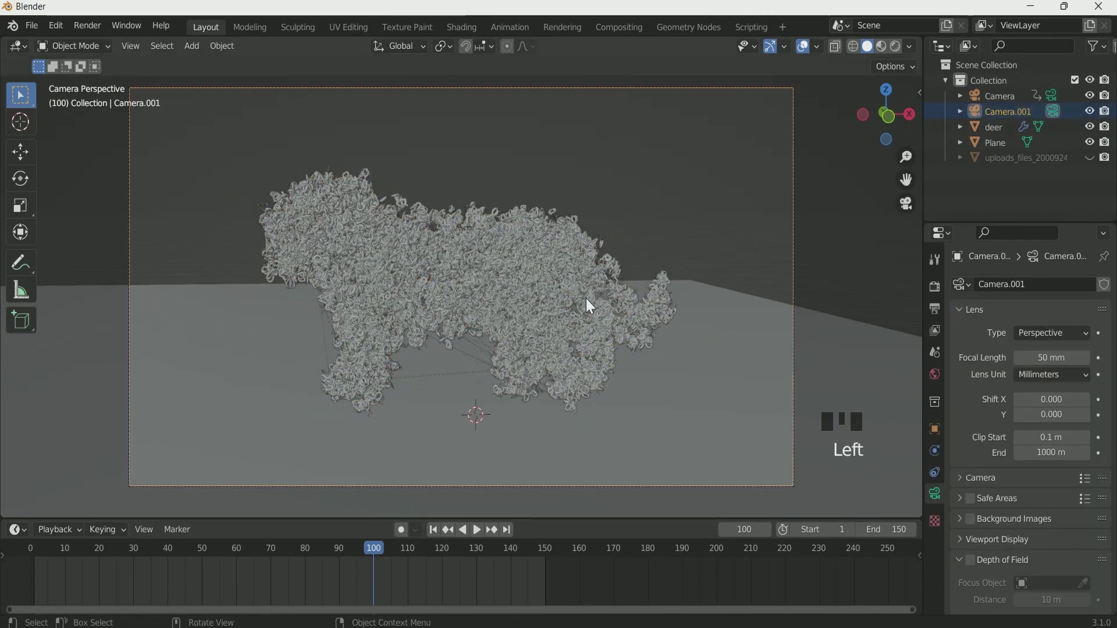
{"action": "key", "text": "i"}
{"action": "left_click", "coordinate": [520, 390]}
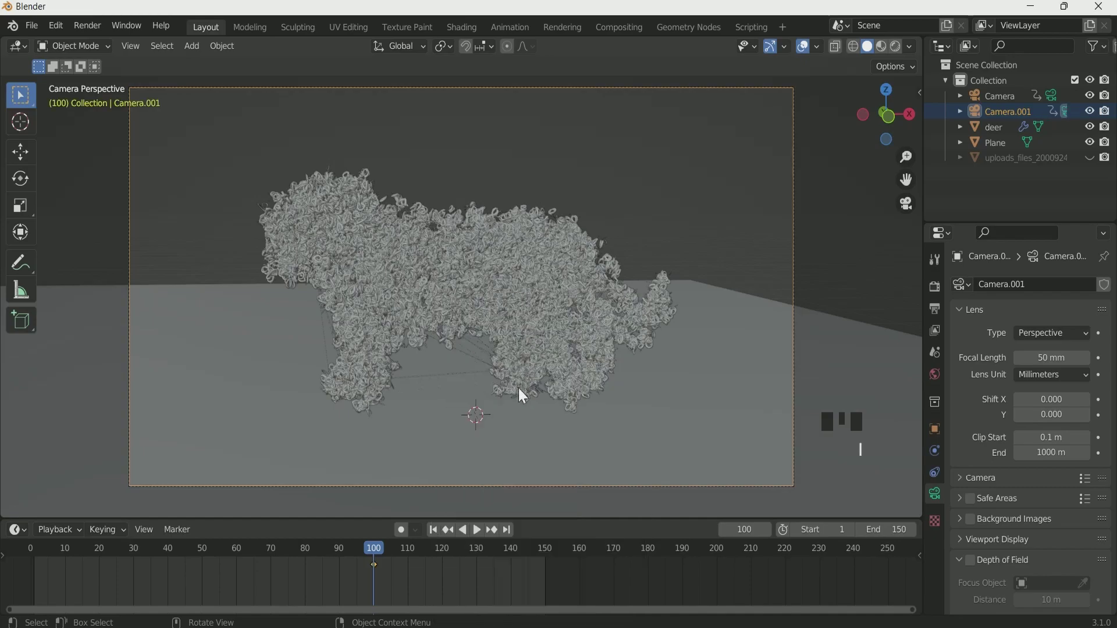
At the last frame, 150, move Camera.001 closer to the tiger along its local Z axis and keyframe its location.
{"action": "left_click", "coordinate": [507, 529]}
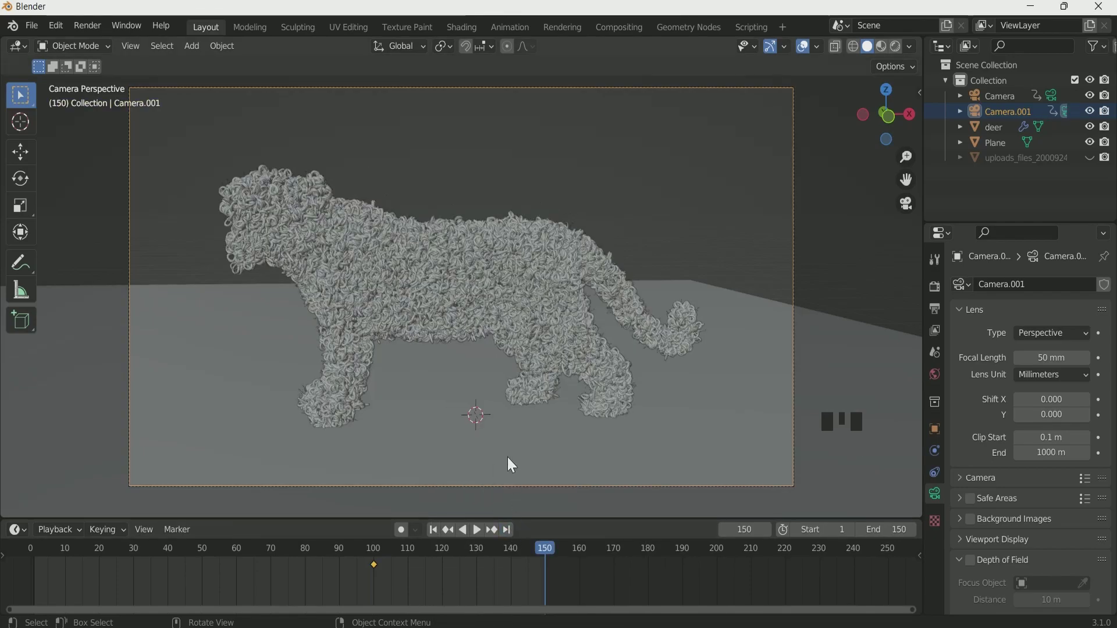
{"action": "key", "text": "g"}
{"action": "key", "text": "z"}
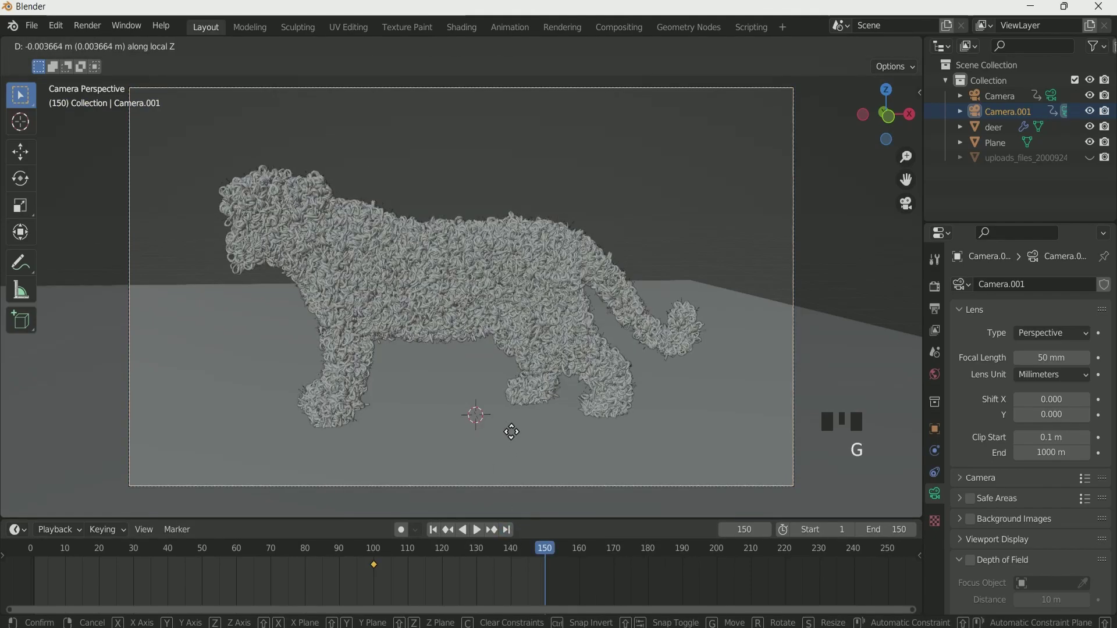
{"action": "key", "text": "z"}
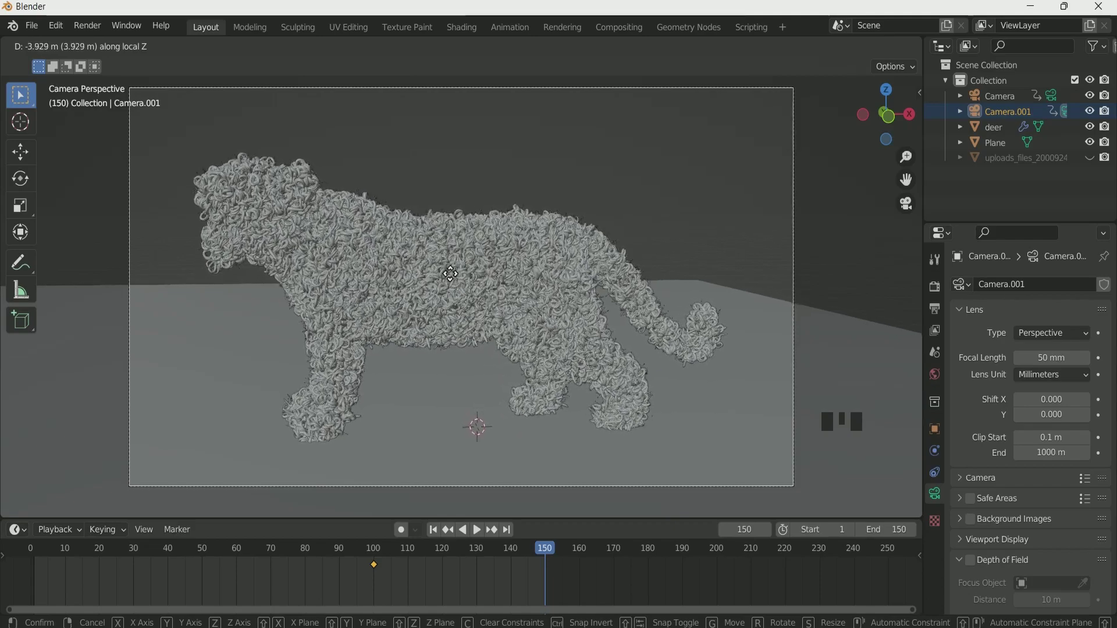
{"action": "left_click", "coordinate": [442, 239]}
{"action": "key", "text": "i"}
{"action": "left_click", "coordinate": [439, 227]}
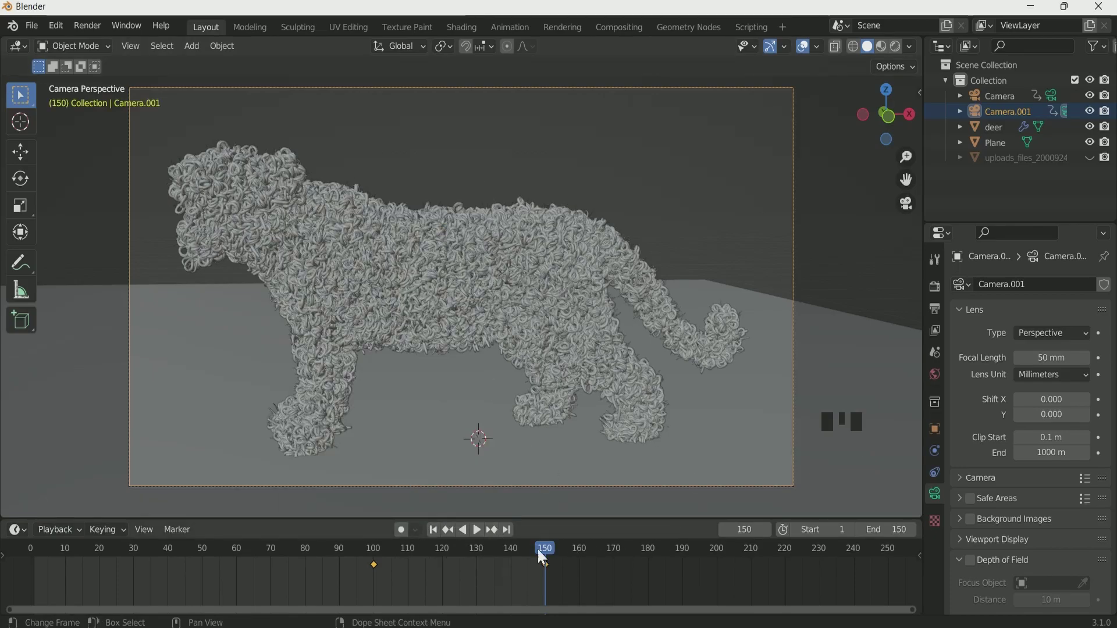
Make Camera the active scene camera, add a timeline marker at frame 1 and bind the camera to it.
{"action": "left_click", "coordinate": [1052, 96]}
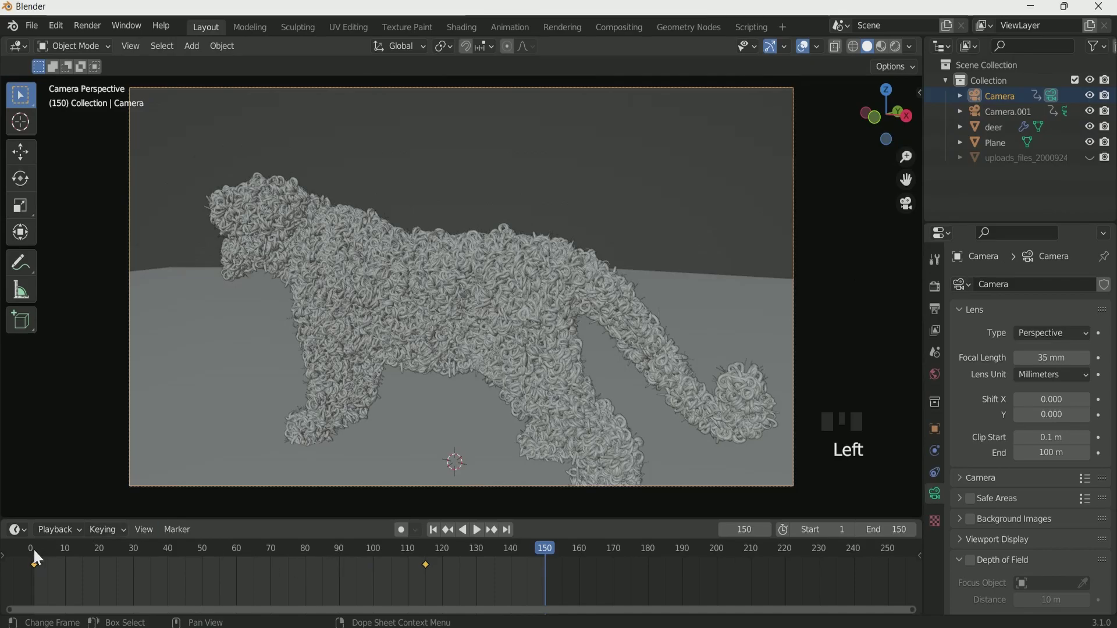
{"action": "left_click", "coordinate": [33, 548]}
{"action": "key", "text": "space"}
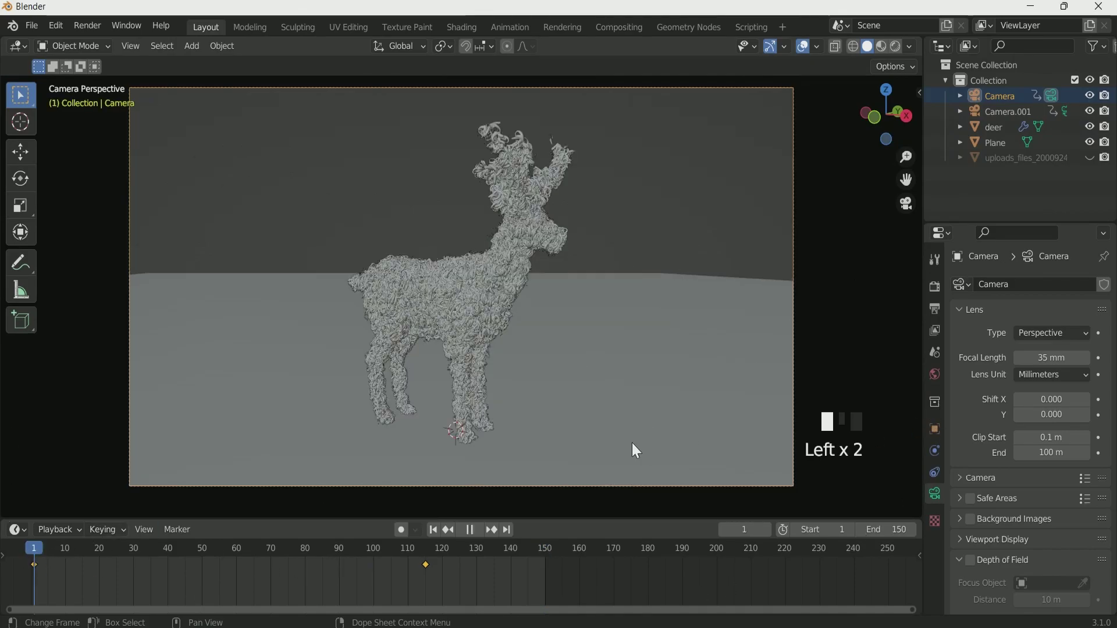
{"action": "key", "text": "space"}
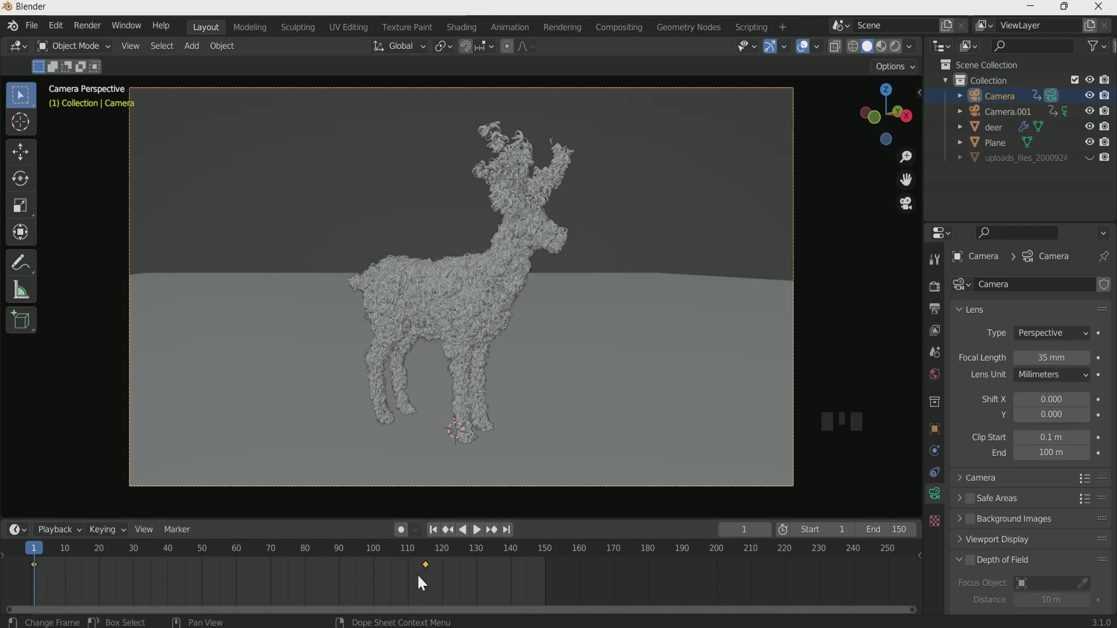
{"action": "key", "text": "m"}
{"action": "left_click", "coordinate": [177, 529]}
{"action": "left_click", "coordinate": [273, 405]}
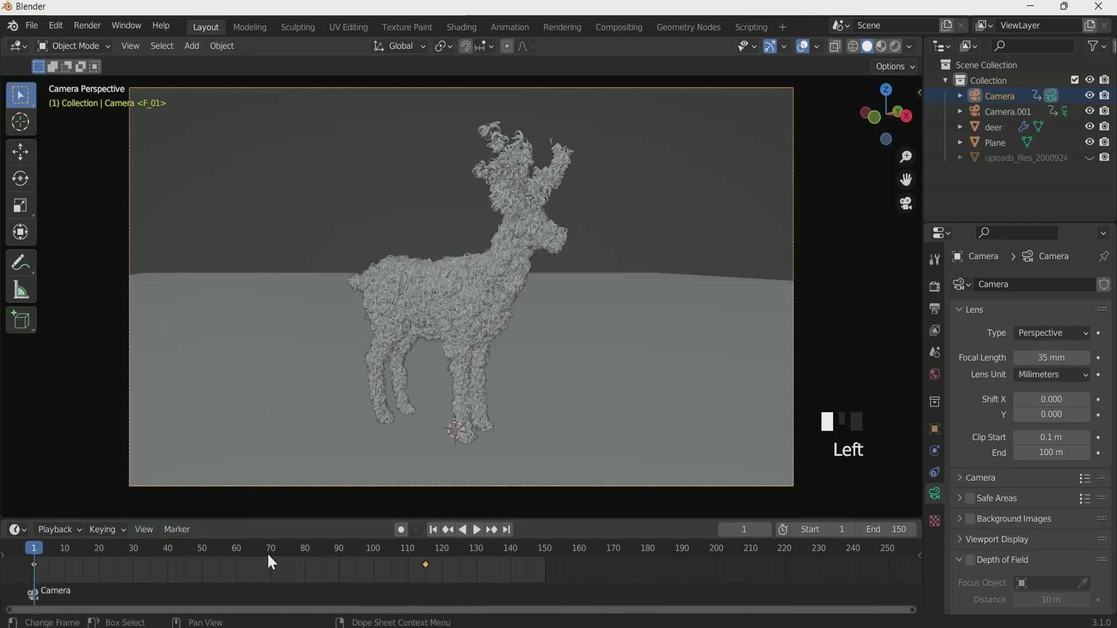
Make Camera.001 the active scene camera at frame 96, add a marker there and bind the camera to it.
{"action": "left_click", "coordinate": [359, 550]}
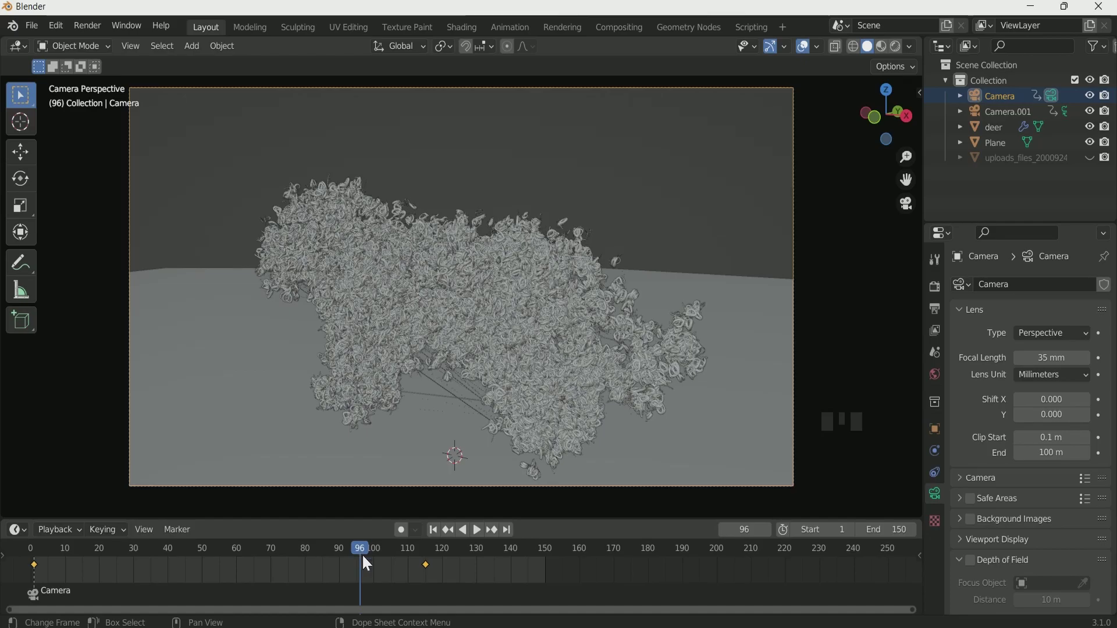
{"action": "left_click", "coordinate": [1065, 110]}
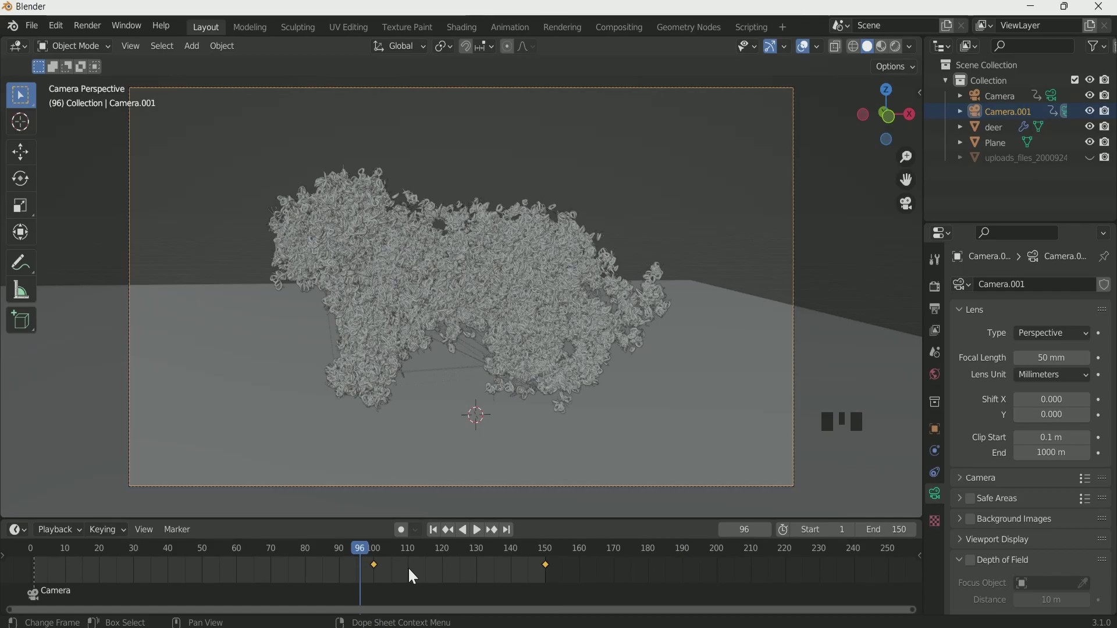
{"action": "key", "text": "m"}
{"action": "left_click", "coordinate": [177, 530]}
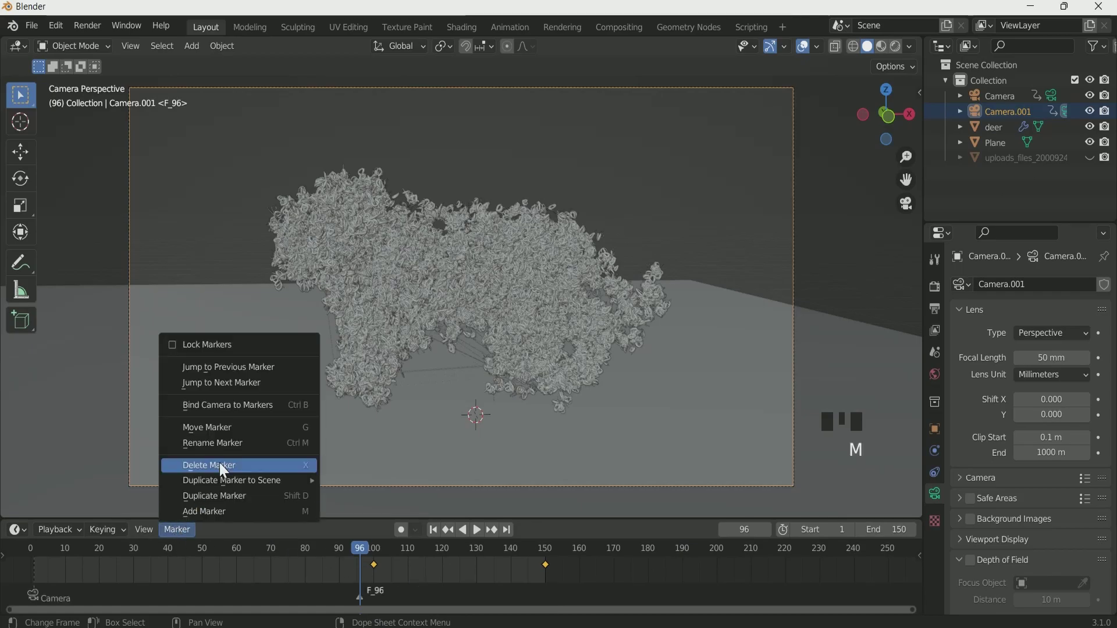
{"action": "left_click", "coordinate": [239, 407]}
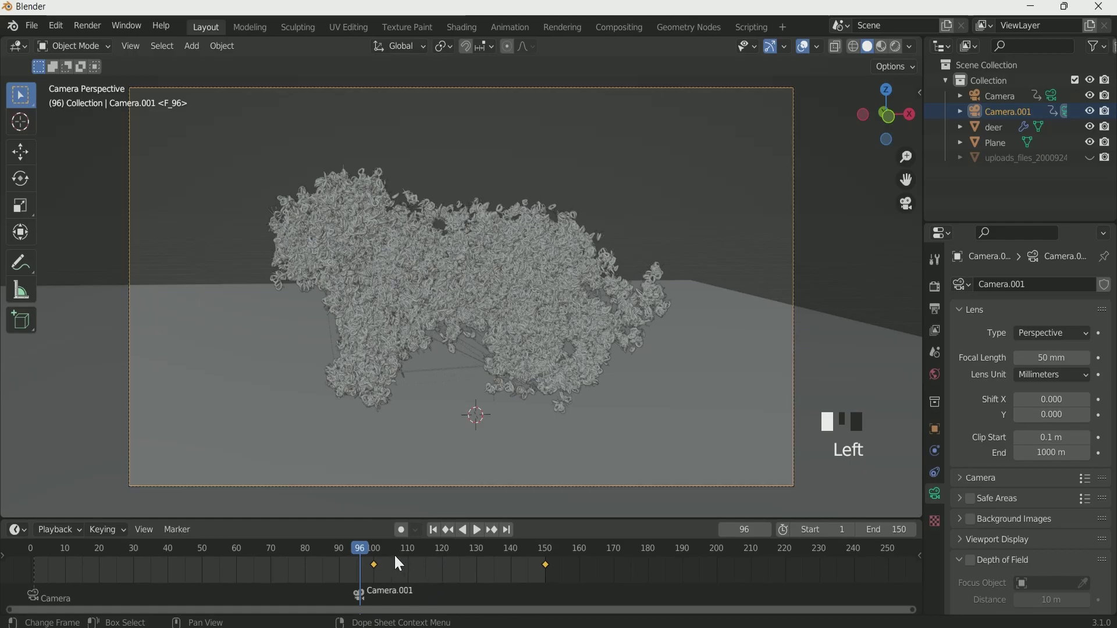
Preview the Camera.001 shot, stop at frame 146 and display the viewport with Material Preview shading.
{"action": "left_click", "coordinate": [489, 546]}
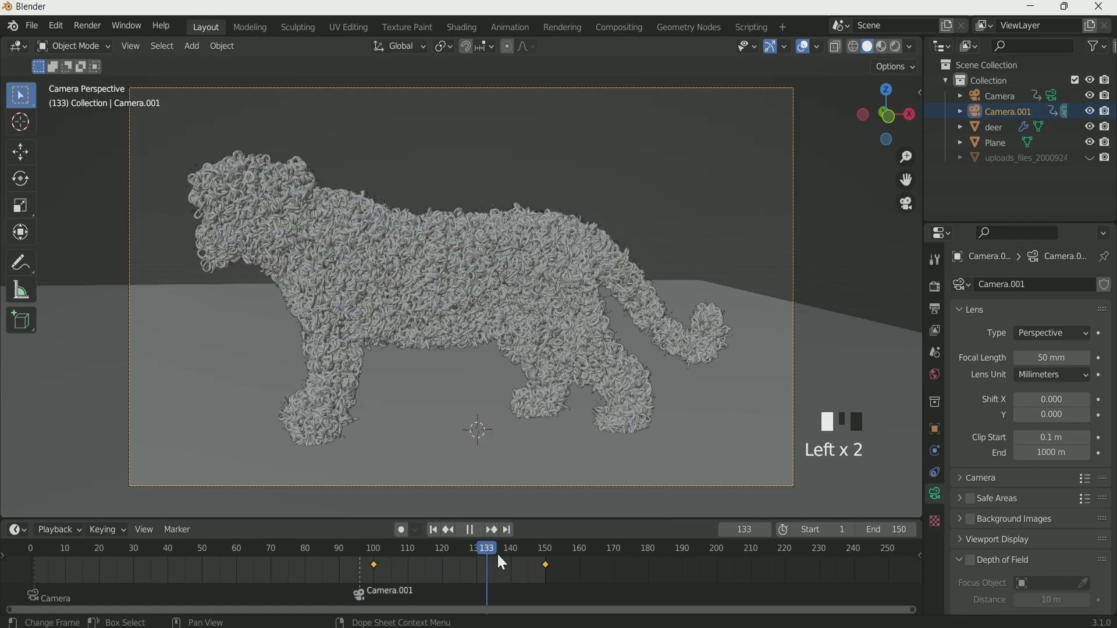
{"action": "left_click", "coordinate": [531, 551]}
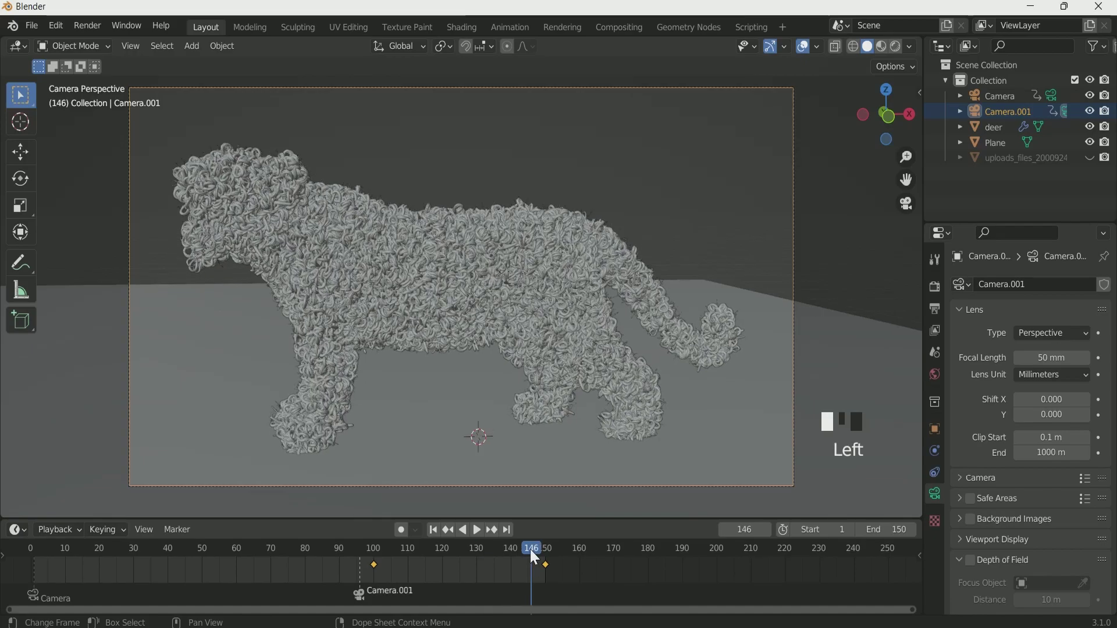
{"action": "left_click", "coordinate": [880, 46]}
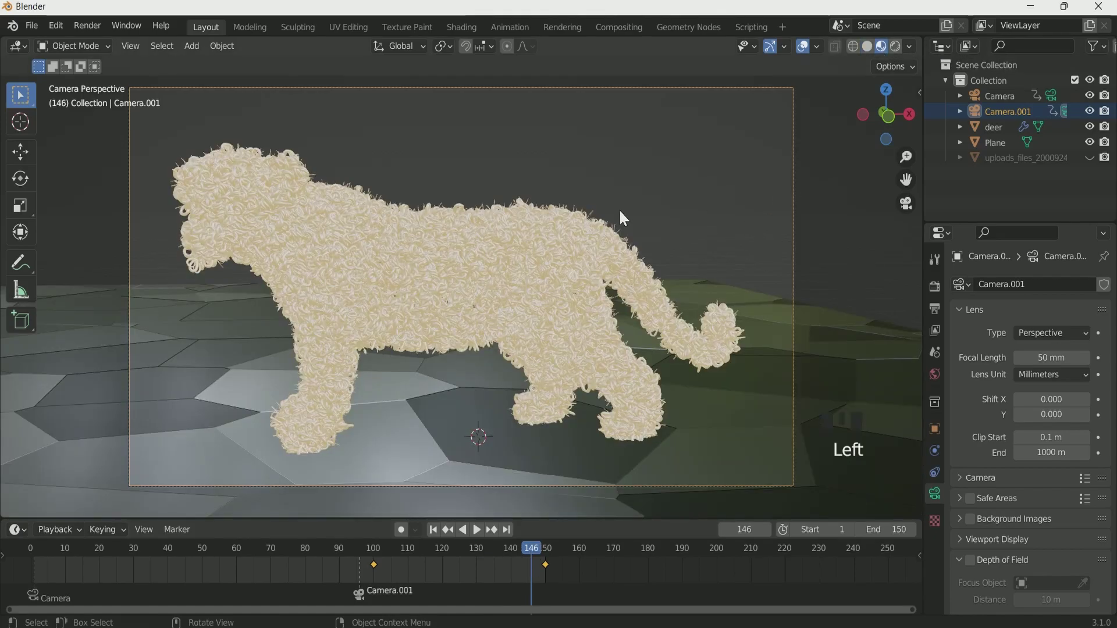
Enable depth of field on Camera.001, make the deer its focus object and lower the F-Stop.
{"action": "left_click", "coordinate": [1000, 111]}
{"action": "scroll", "coordinate": [1043, 496], "scroll_direction": "down", "scroll_amount": 5}
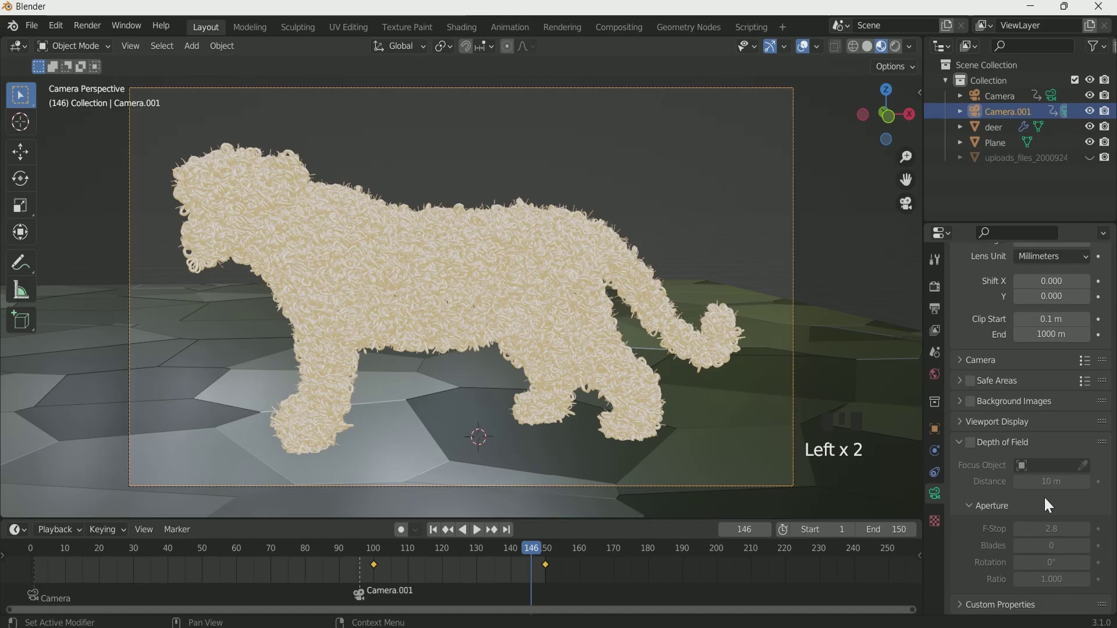
{"action": "left_click", "coordinate": [1002, 445]}
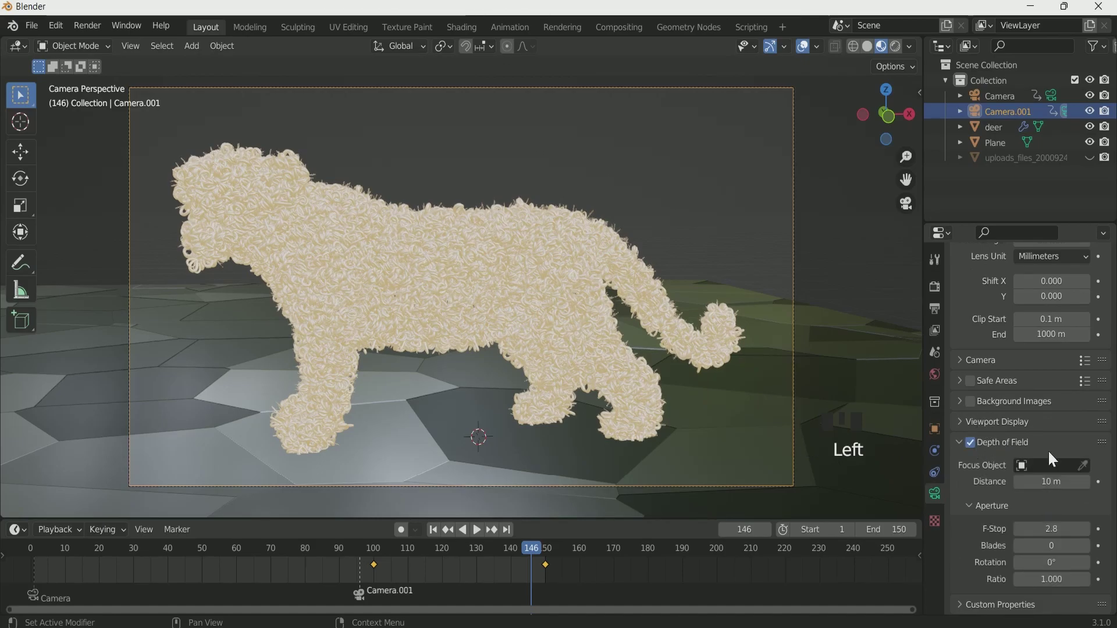
{"action": "left_click", "coordinate": [1082, 465]}
{"action": "left_click", "coordinate": [471, 257]}
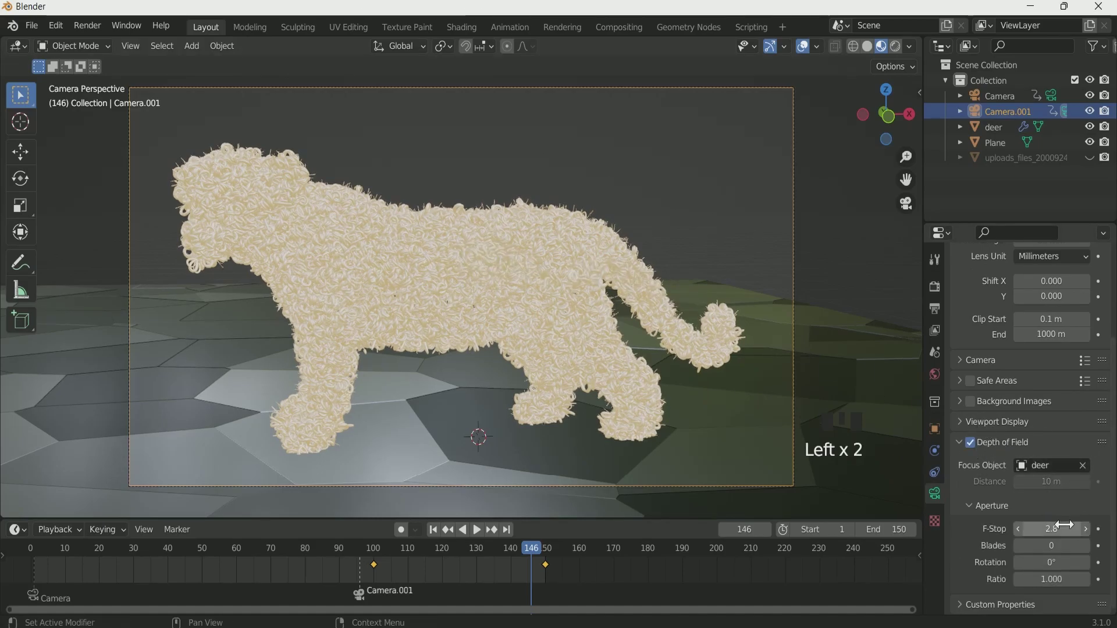
{"action": "left_click_drag", "start_coordinate": [1064, 528], "coordinate": [1014, 528]}
Make Camera the active scene camera at frame 1 and enable its depth of field, focused on the deer with F-Stop 0.1.
{"action": "left_click", "coordinate": [1024, 95]}
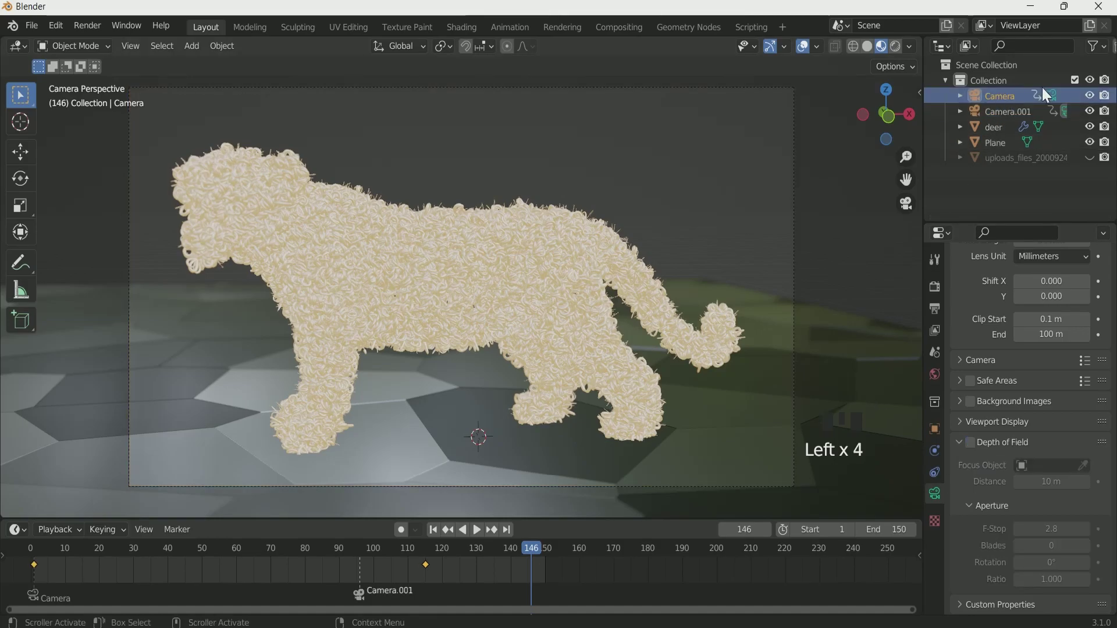
{"action": "left_click", "coordinate": [1052, 95]}
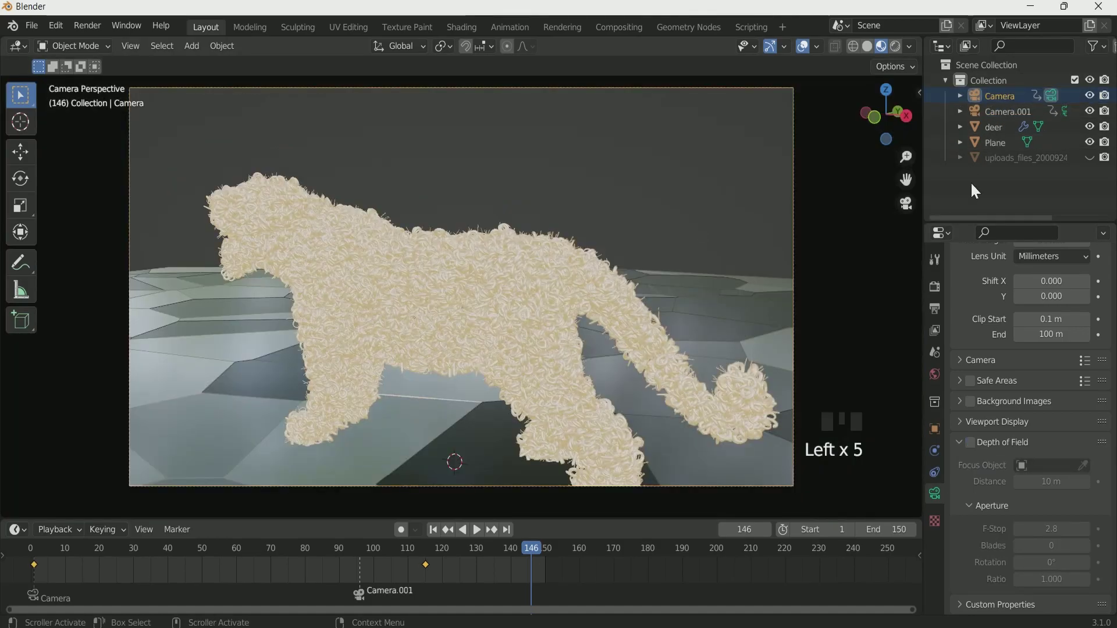
{"action": "left_click", "coordinate": [435, 529]}
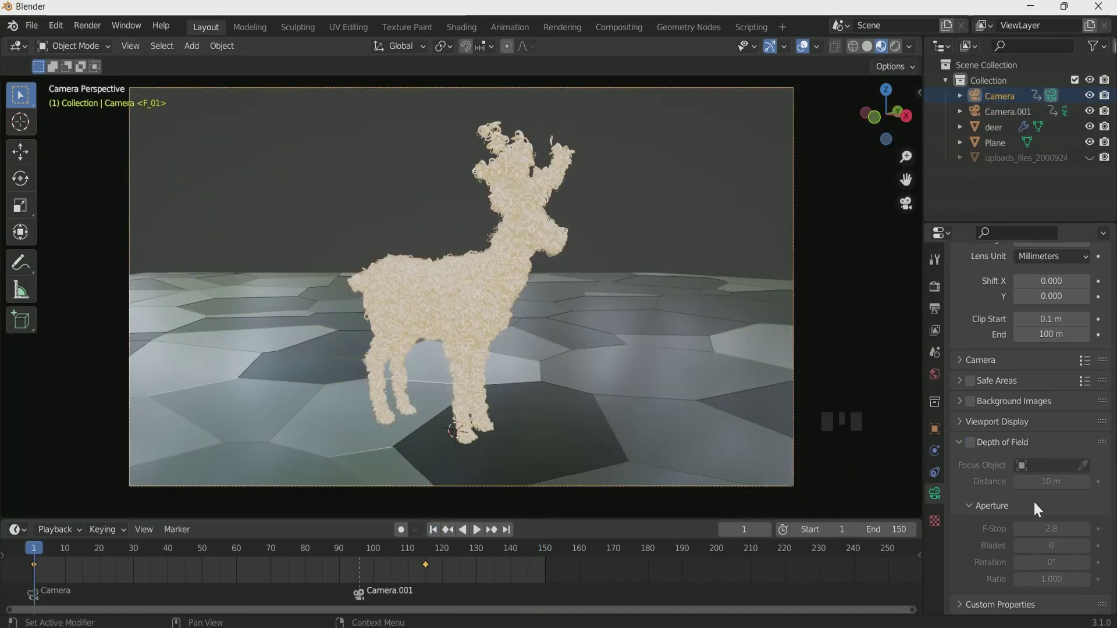
{"action": "left_click", "coordinate": [969, 442]}
{"action": "left_click", "coordinate": [1082, 465]}
{"action": "left_click", "coordinate": [482, 284]}
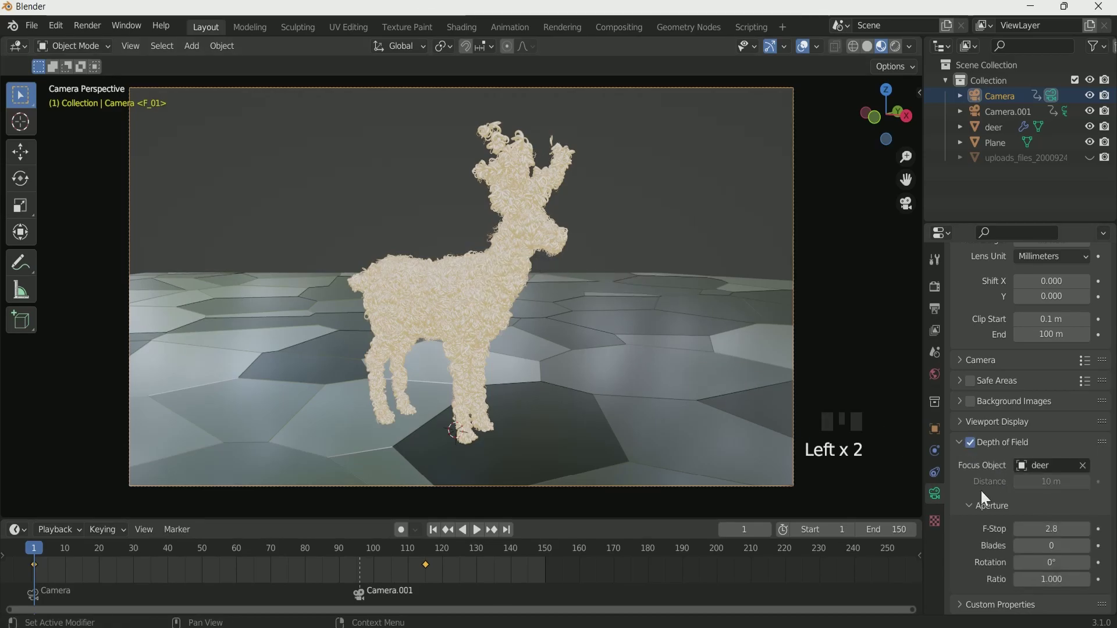
{"action": "left_click_drag", "start_coordinate": [1045, 528], "coordinate": [1000, 528]}
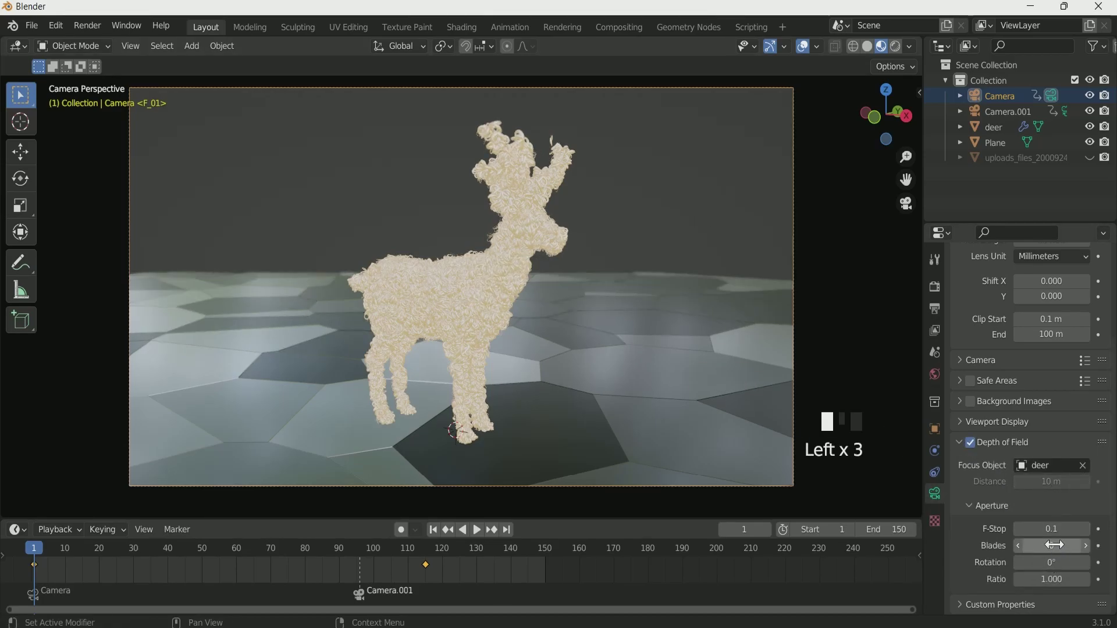
Exclude the hidden uploads_files_2000924 object from rendering.
{"action": "left_click", "coordinate": [1104, 158]}
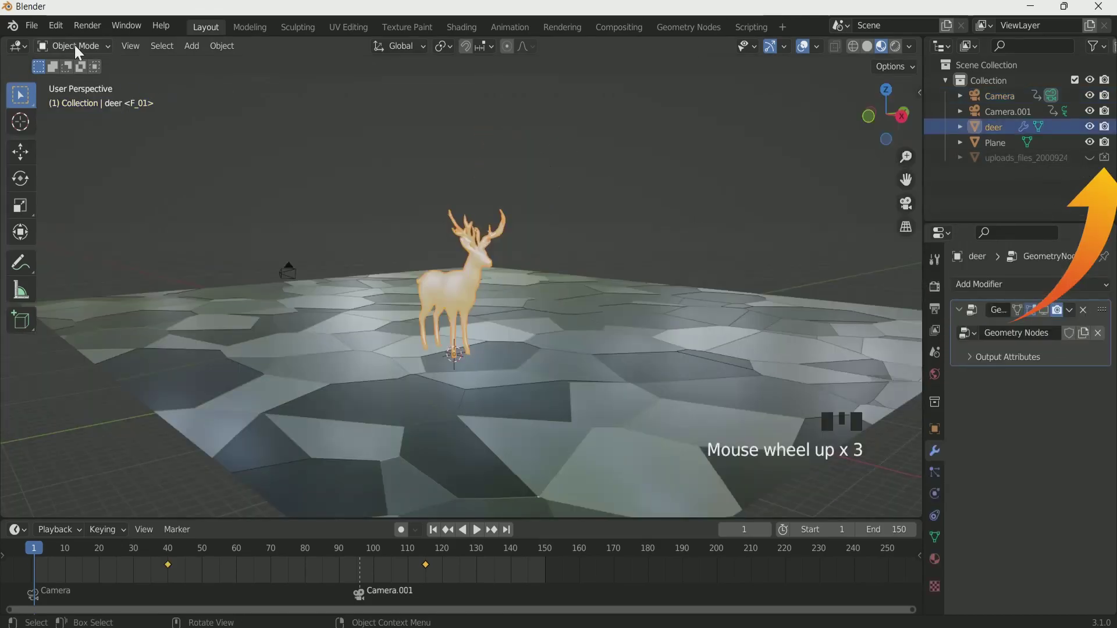
Search the add-ons in the preferences for "tree" to check whether Sapling Tree Gen is enabled, and close the preferences.
{"action": "left_click", "coordinate": [56, 25]}
{"action": "left_click", "coordinate": [112, 241]}
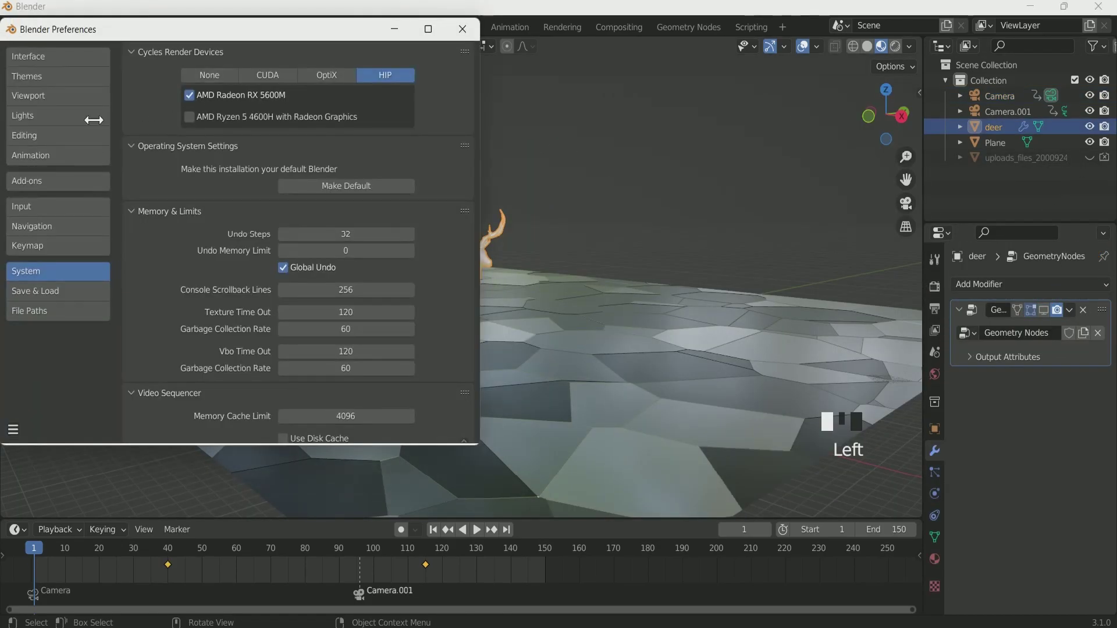
{"action": "left_click", "coordinate": [36, 180]}
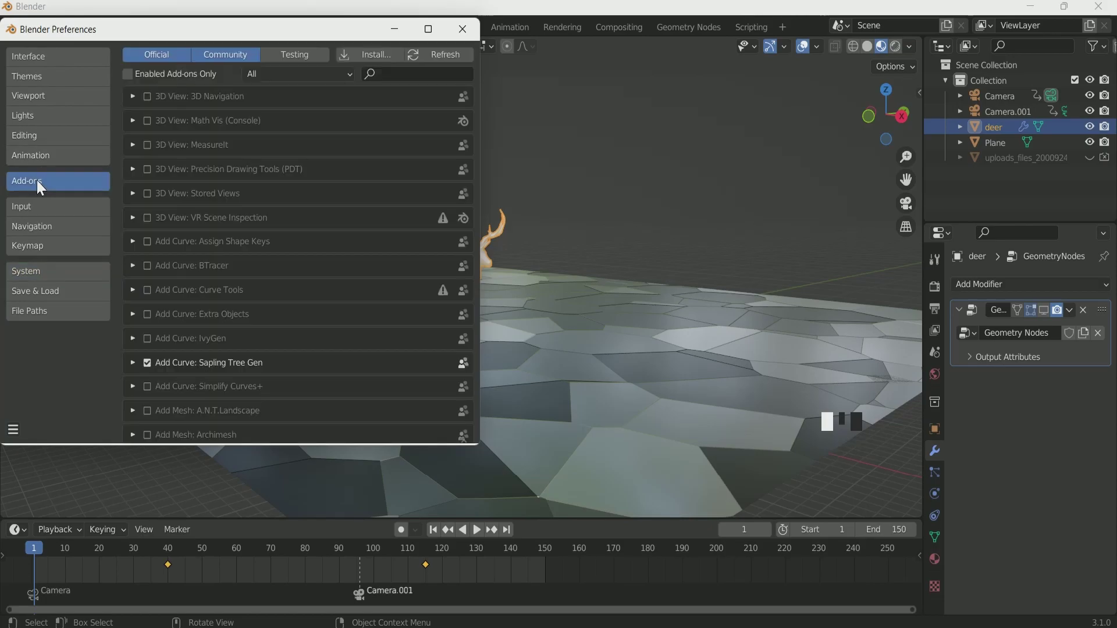
{"action": "left_click", "coordinate": [411, 75]}
{"action": "type", "text": "tree"}
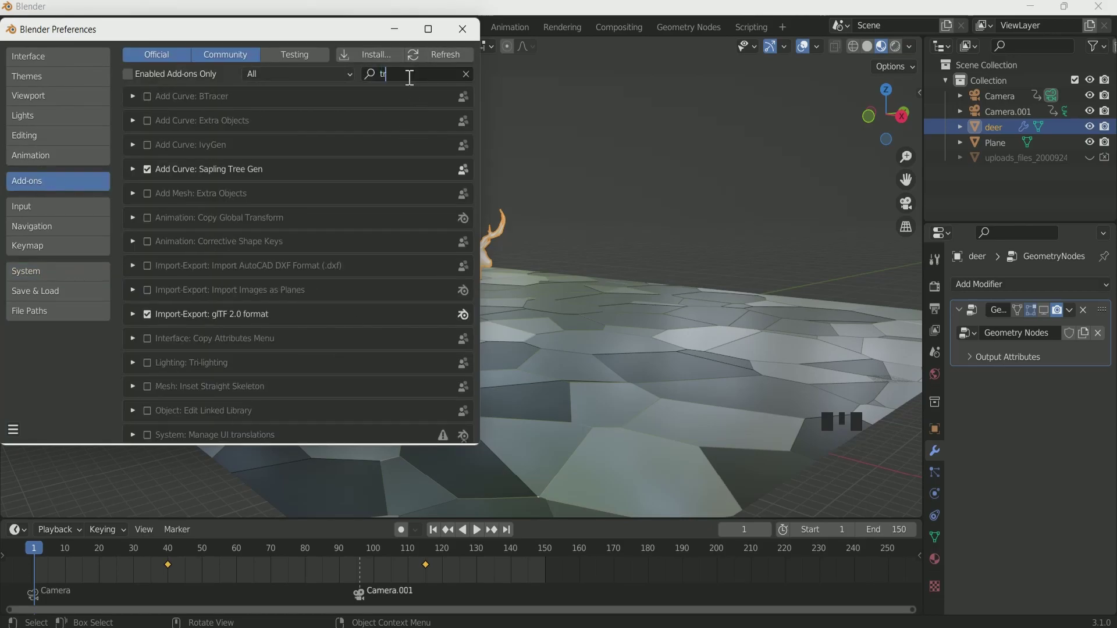
{"action": "left_click", "coordinate": [459, 27]}
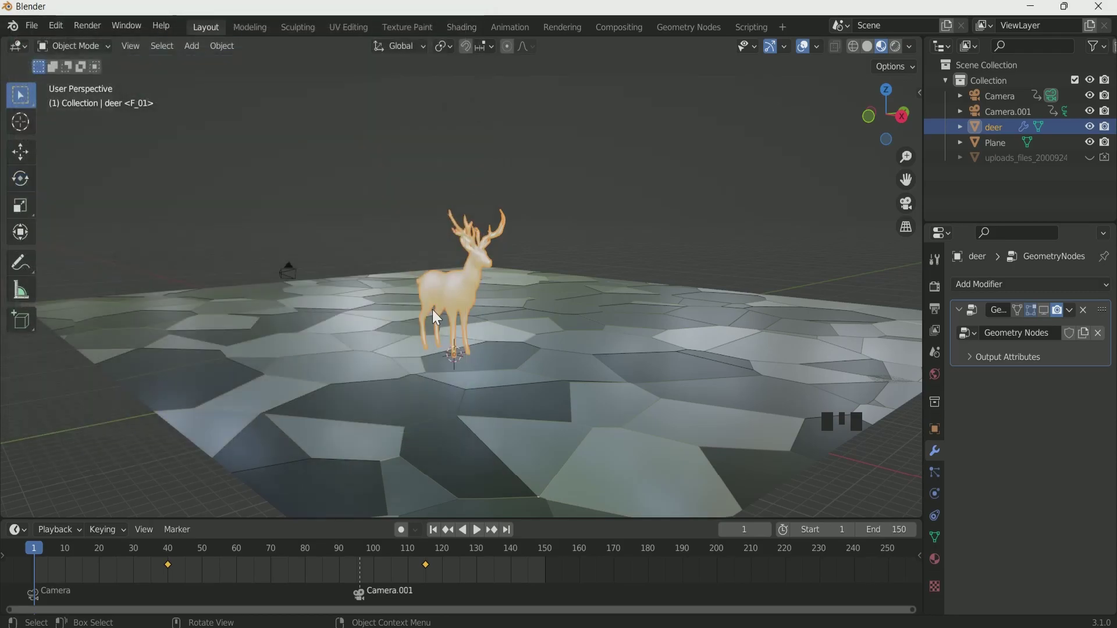
Add a Sapling Tree Gen tree at the deer's feet and show its leaves with the Hexagonal leaf shape.
{"action": "key", "text": "shift+a"}
{"action": "mouse_move", "coordinate": [389, 89]}
{"action": "left_click", "coordinate": [515, 179]}
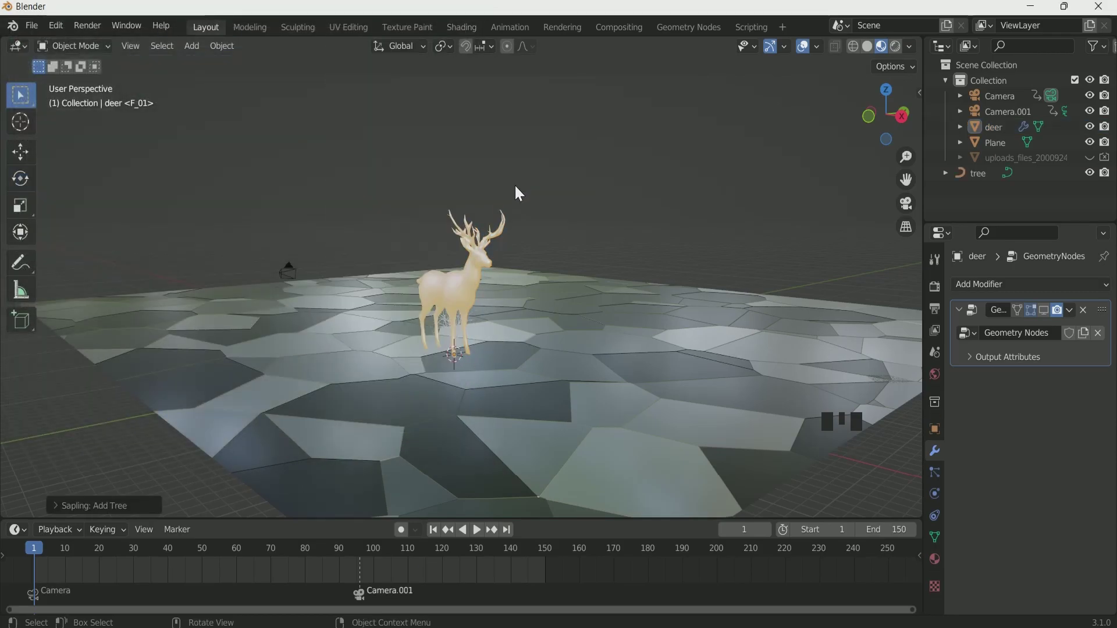
{"action": "middle_click_drag", "start_coordinate": [465, 378], "coordinate": [393, 461]}
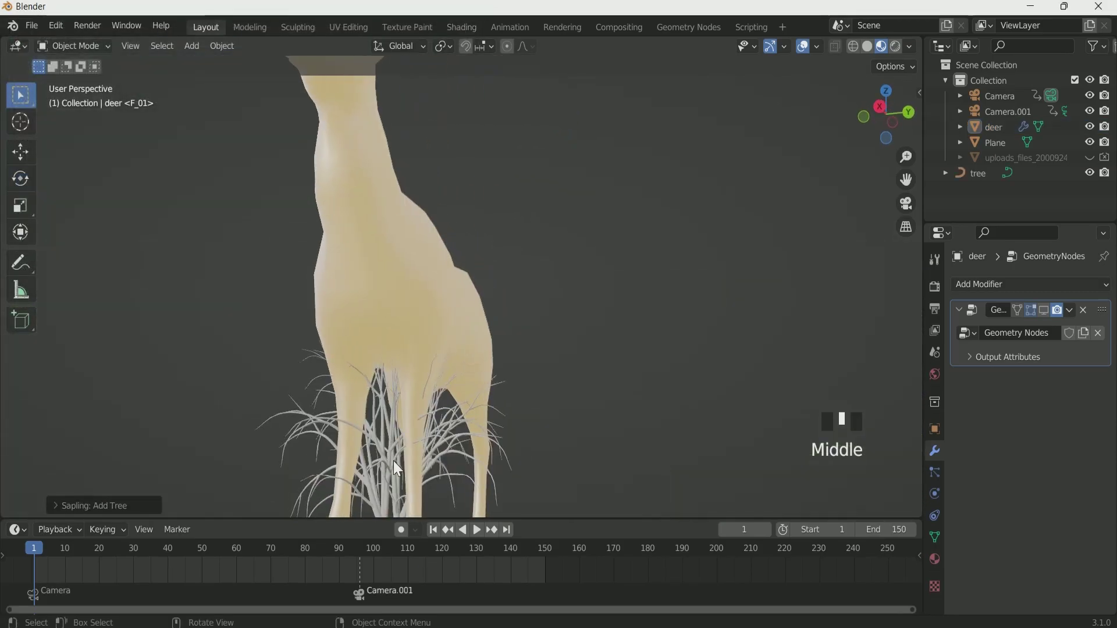
{"action": "left_click", "coordinate": [92, 506]}
{"action": "left_click", "coordinate": [156, 113]}
{"action": "left_click", "coordinate": [174, 210]}
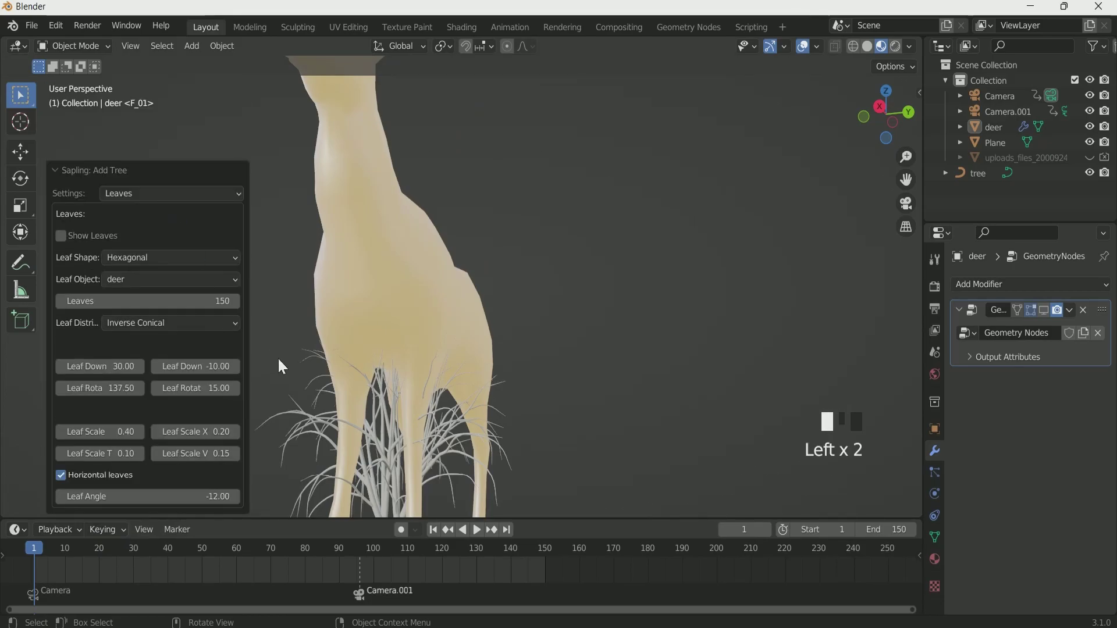
{"action": "left_click", "coordinate": [61, 235]}
{"action": "middle_click_drag", "start_coordinate": [326, 407], "coordinate": [442, 474]}
{"action": "left_click", "coordinate": [153, 257]}
{"action": "left_click", "coordinate": [153, 278]}
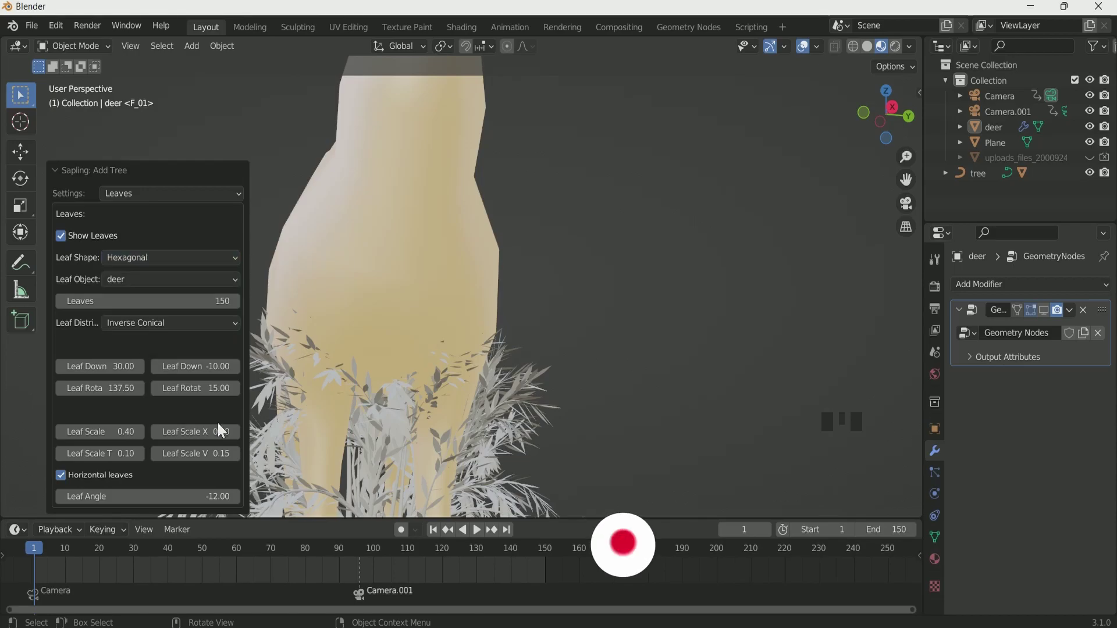
Set the tree's leaf count to 156 and its leaf scale to 0.55.
{"action": "left_click", "coordinate": [234, 301]}
{"action": "left_click", "coordinate": [234, 301]}
{"action": "left_click", "coordinate": [235, 301]}
{"action": "left_click", "coordinate": [232, 301]}
{"action": "left_click", "coordinate": [232, 302]}
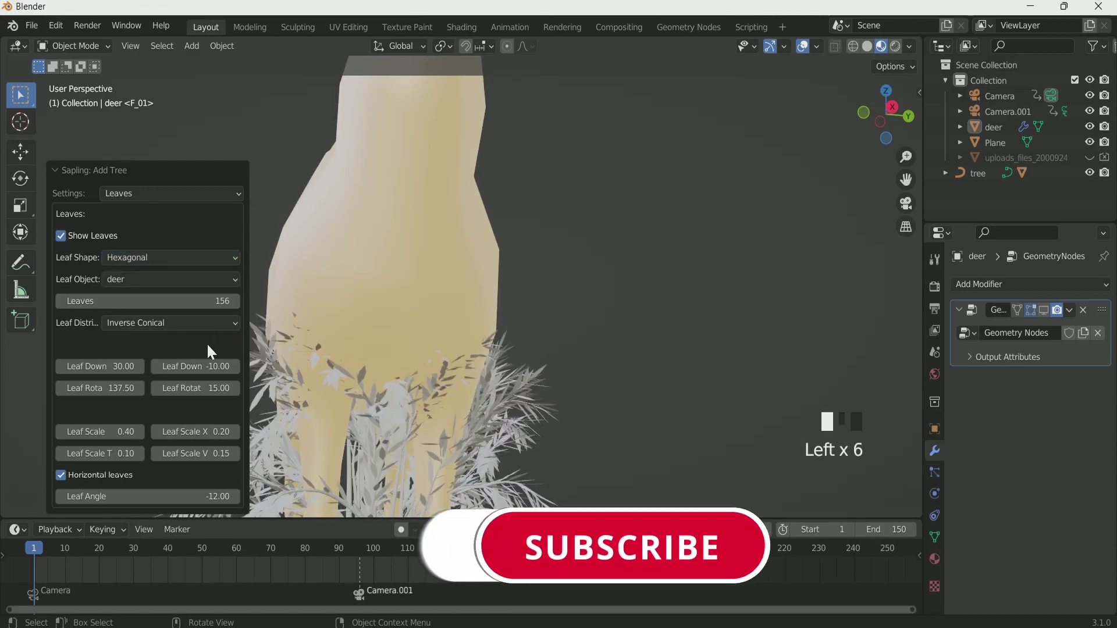
{"action": "left_click", "coordinate": [141, 432]}
{"action": "left_click", "coordinate": [141, 431]}
{"action": "left_click", "coordinate": [141, 432]}
{"action": "left_click", "coordinate": [141, 431]}
{"action": "left_click", "coordinate": [141, 432]}
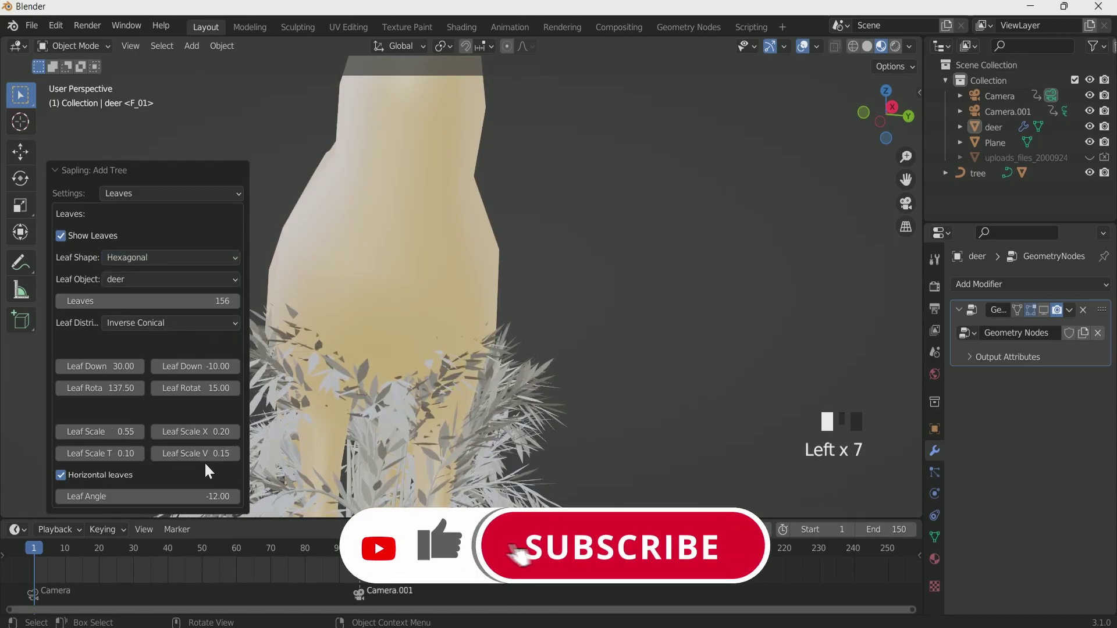
Set the tree's first leaf down angle to 30.06 and raise Leaf Scale X to widen the leaves.
{"action": "middle_click_drag", "start_coordinate": [273, 460], "coordinate": [325, 407]}
{"action": "left_click", "coordinate": [137, 365]}
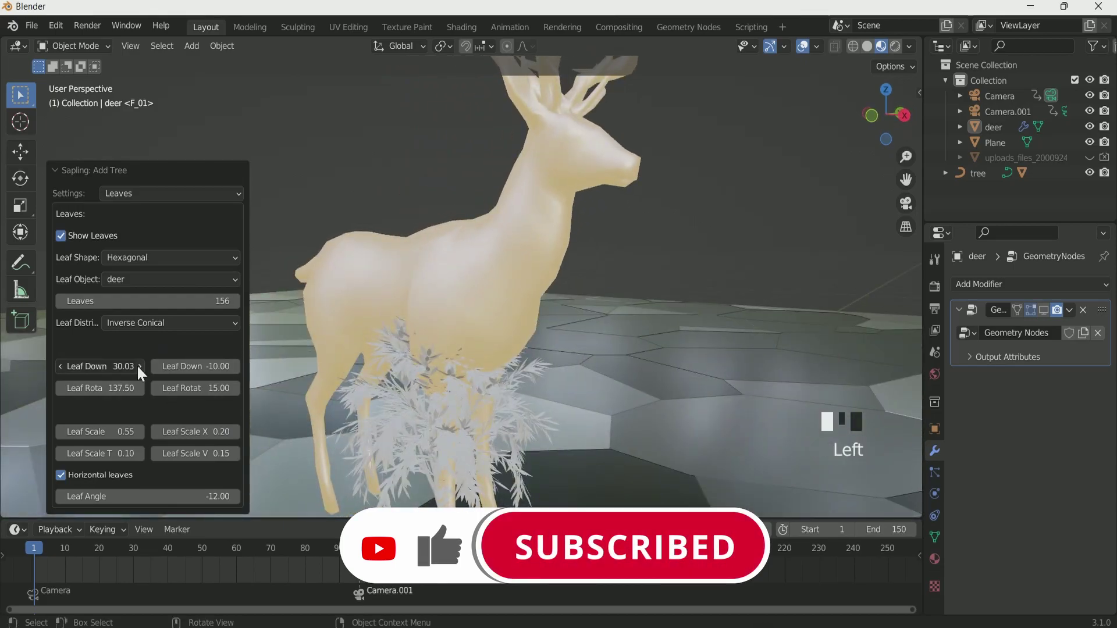
{"action": "left_click", "coordinate": [137, 364]}
{"action": "left_click", "coordinate": [235, 432]}
{"action": "left_click", "coordinate": [235, 431]}
{"action": "left_click", "coordinate": [235, 432]}
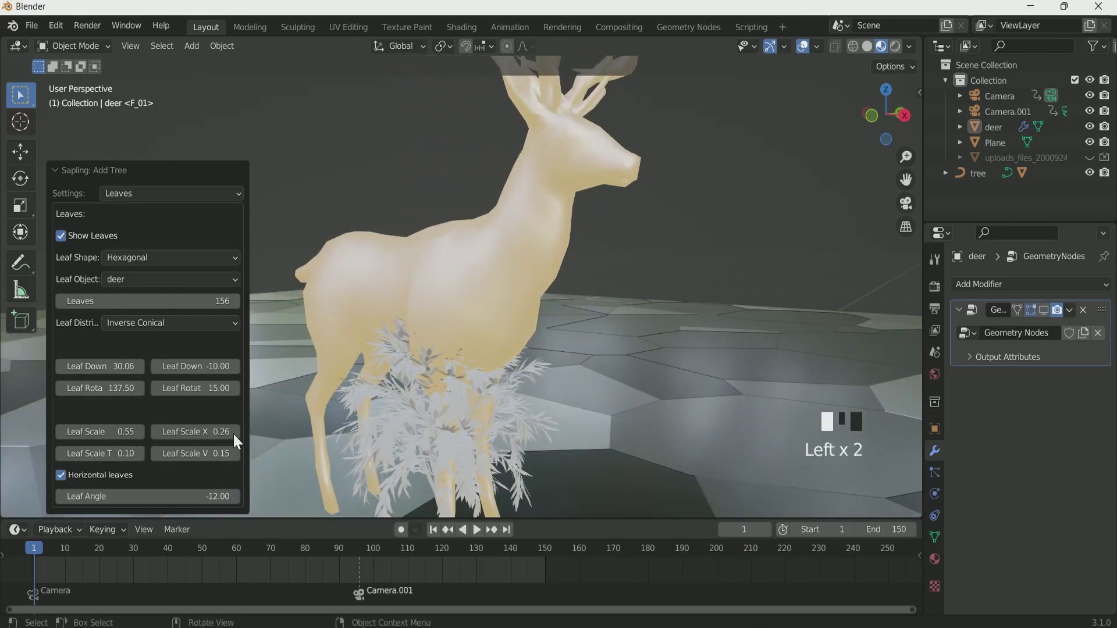
{"action": "left_click", "coordinate": [235, 432]}
{"action": "left_click", "coordinate": [235, 431]}
{"action": "left_click", "coordinate": [235, 431]}
{"action": "left_click", "coordinate": [235, 432]}
Delete the tree's branch curve, keeping only the leaves object.
{"action": "left_click", "coordinate": [449, 398]}
{"action": "middle_click_drag", "start_coordinate": [449, 399], "coordinate": [419, 429]}
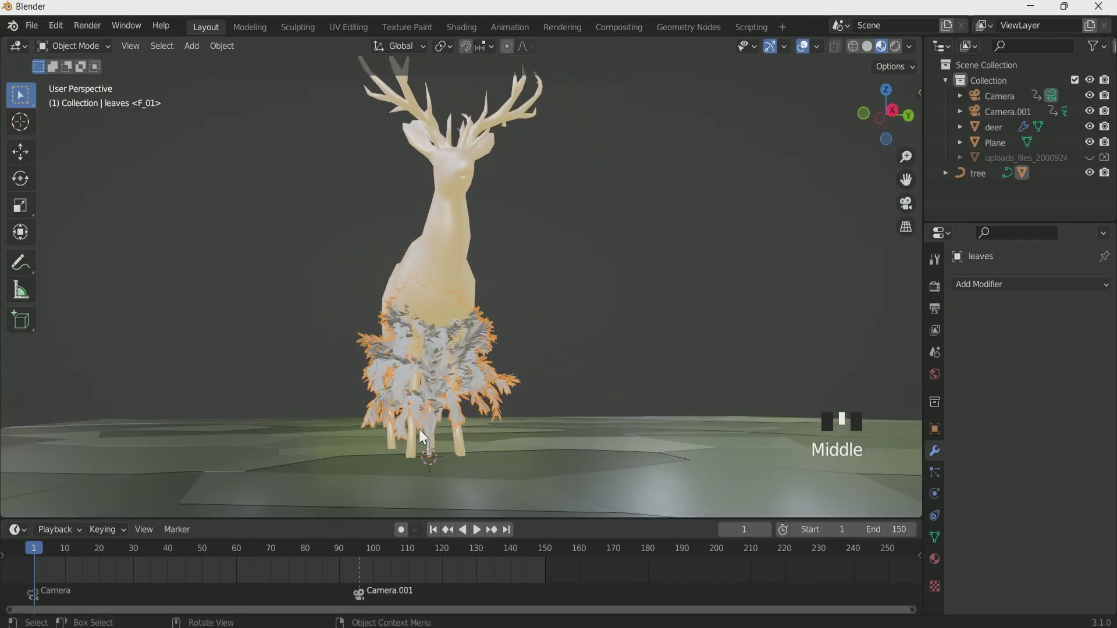
{"action": "scroll", "coordinate": [429, 445], "scroll_direction": "up", "scroll_amount": 2}
{"action": "scroll", "coordinate": [455, 447], "scroll_direction": "down", "scroll_amount": 2}
{"action": "left_click", "coordinate": [445, 437]}
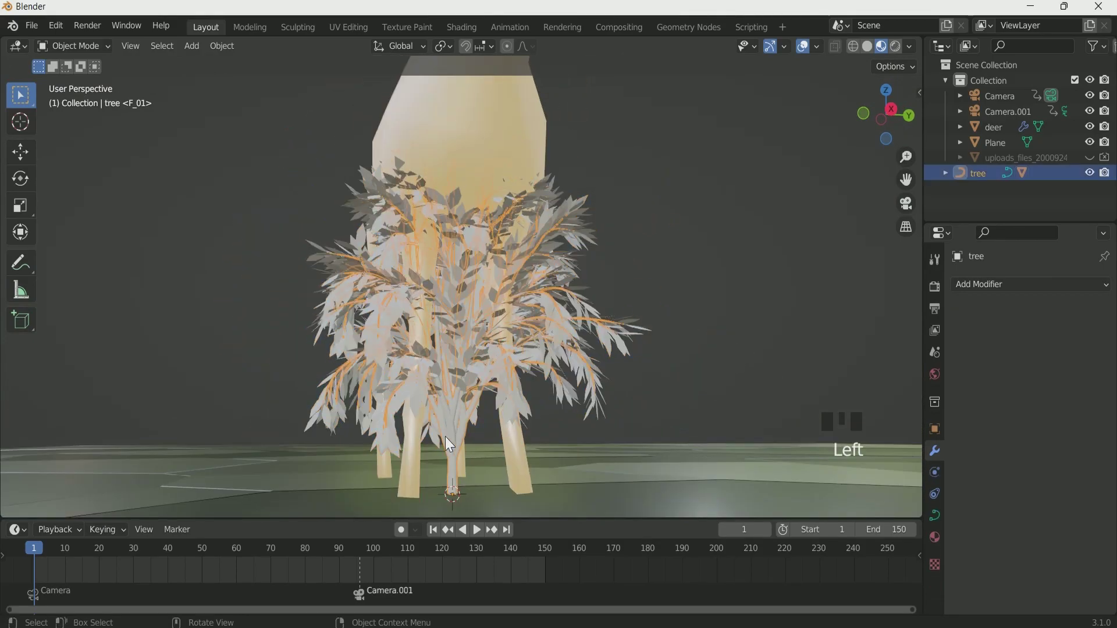
{"action": "key", "text": "x"}
{"action": "left_click", "coordinate": [452, 444]}
{"action": "scroll", "coordinate": [452, 389], "scroll_direction": "down", "scroll_amount": 2}
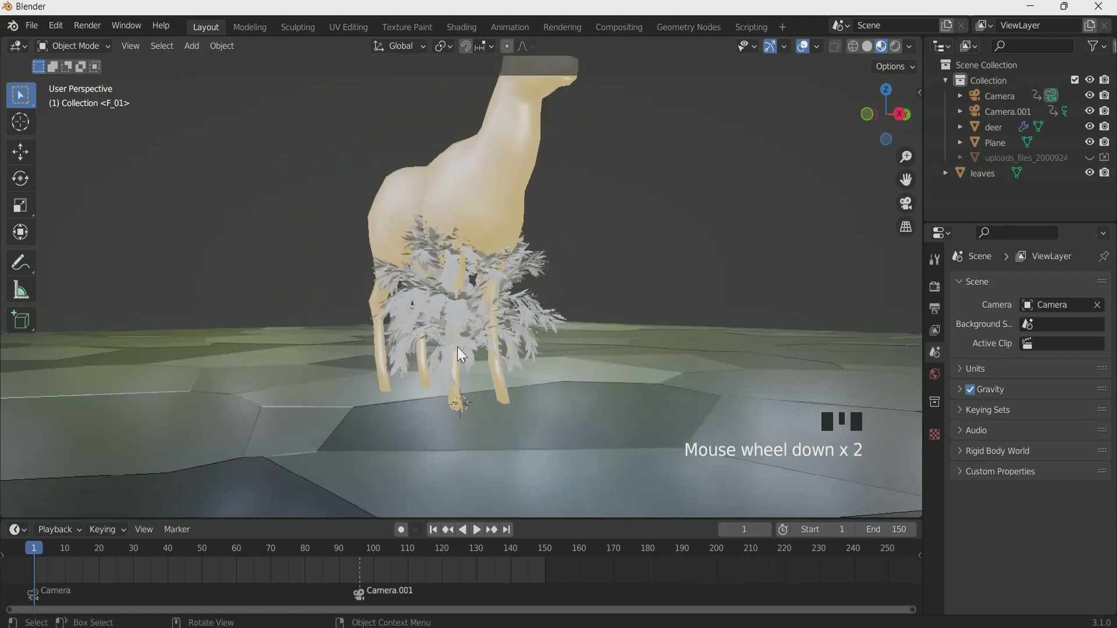
Move the leaves about 4.1 m along negative X and 16.2 m along Y, behind the deer, and scale them by 3.424.
{"action": "left_click", "coordinate": [448, 309]}
{"action": "key", "text": "KP_0"}
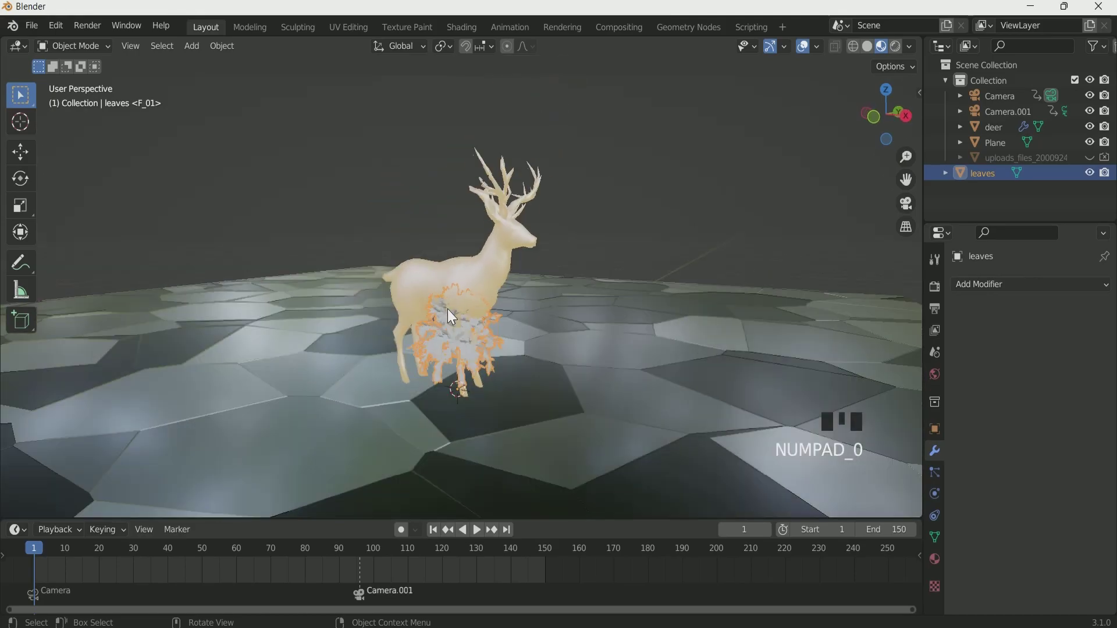
{"action": "key", "text": "KP_7"}
{"action": "scroll", "coordinate": [492, 366], "scroll_direction": "down", "scroll_amount": 5}
{"action": "scroll", "coordinate": [493, 368], "scroll_direction": "down", "scroll_amount": 2}
{"action": "key", "text": "g"}
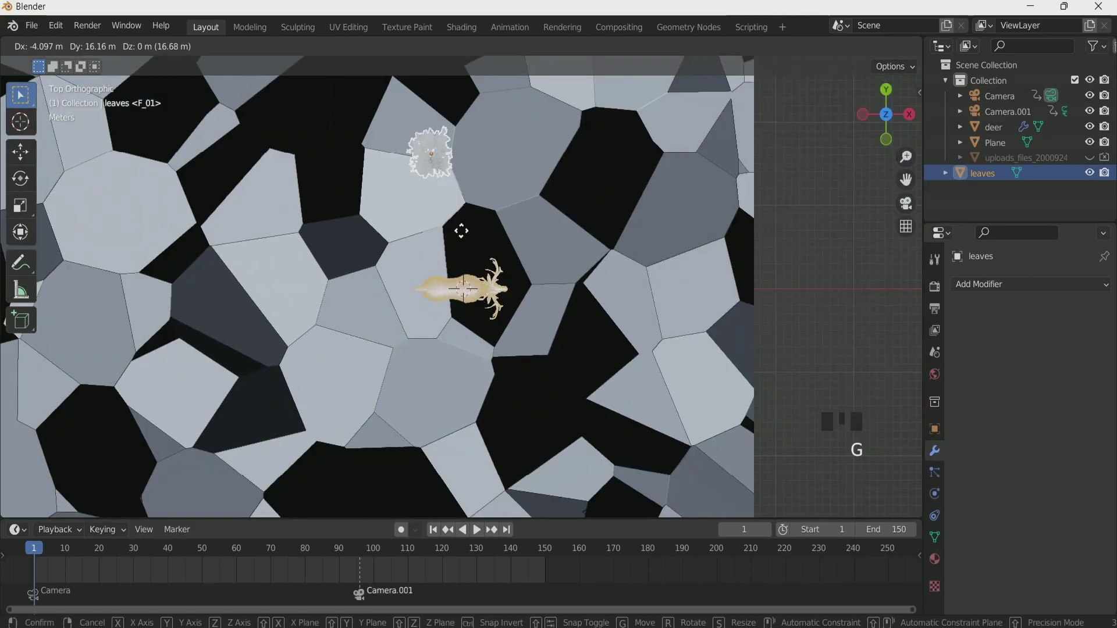
{"action": "left_click", "coordinate": [461, 229]}
{"action": "middle_click_drag", "start_coordinate": [451, 346], "coordinate": [511, 245]}
{"action": "scroll", "coordinate": [489, 229], "scroll_direction": "up", "scroll_amount": 2}
{"action": "key", "text": "s"}
{"action": "left_click", "coordinate": [519, 252]}
{"action": "scroll", "coordinate": [519, 252], "scroll_direction": "down", "scroll_amount": 2}
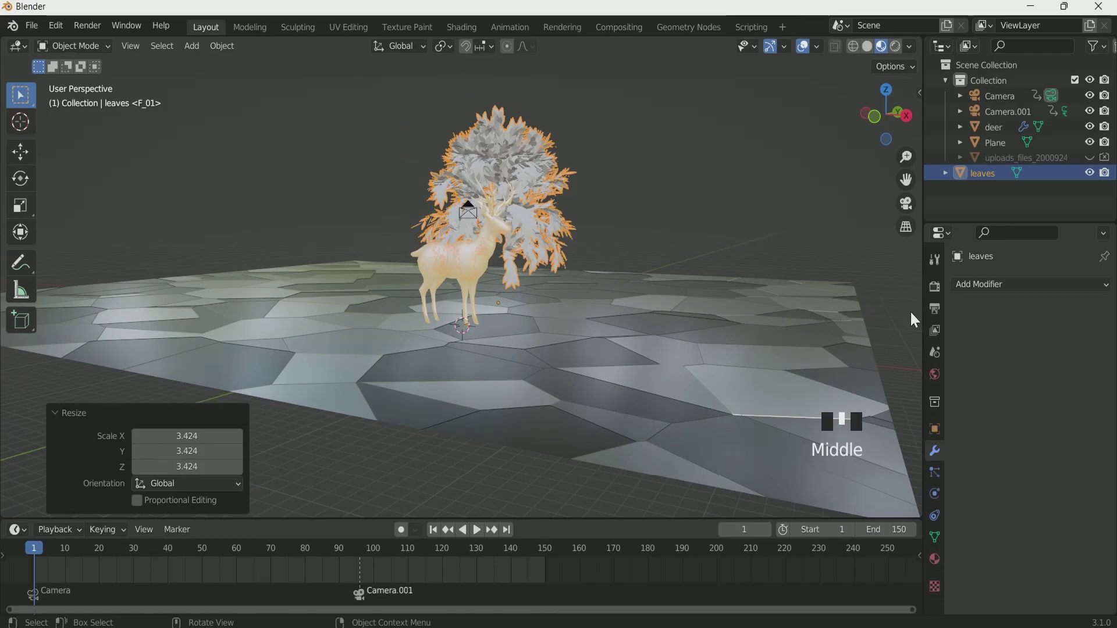
Rotate the leaves object to 44.3° on X and 33.4° on Y.
{"action": "left_click", "coordinate": [935, 429]}
{"action": "left_click_drag", "start_coordinate": [1045, 398], "coordinate": [1065, 398]}
{"action": "left_click_drag", "start_coordinate": [1044, 383], "coordinate": [1070, 383]}
{"action": "scroll", "coordinate": [448, 343], "scroll_direction": "down", "scroll_amount": 2}
{"action": "middle_click_drag", "start_coordinate": [449, 335], "coordinate": [602, 163]}
Move the leaves farther behind the deer to about X -6.62 m, Y 24.77 m, Z 0.36 m and scale them by 1.075.
{"action": "key", "text": "g"}
{"action": "left_click", "coordinate": [606, 318]}
{"action": "key", "text": "KP_0"}
{"action": "scroll", "coordinate": [571, 310], "scroll_direction": "down", "scroll_amount": 1}
{"action": "key", "text": "s"}
{"action": "left_click", "coordinate": [576, 314]}
{"action": "scroll", "coordinate": [465, 326], "scroll_direction": "down", "scroll_amount": 2}
{"action": "scroll", "coordinate": [581, 186], "scroll_direction": "down", "scroll_amount": 1}
Add a second Sapling tree at the deer's feet and give its leaves the Rectangular shape.
{"action": "key", "text": "shift+a"}
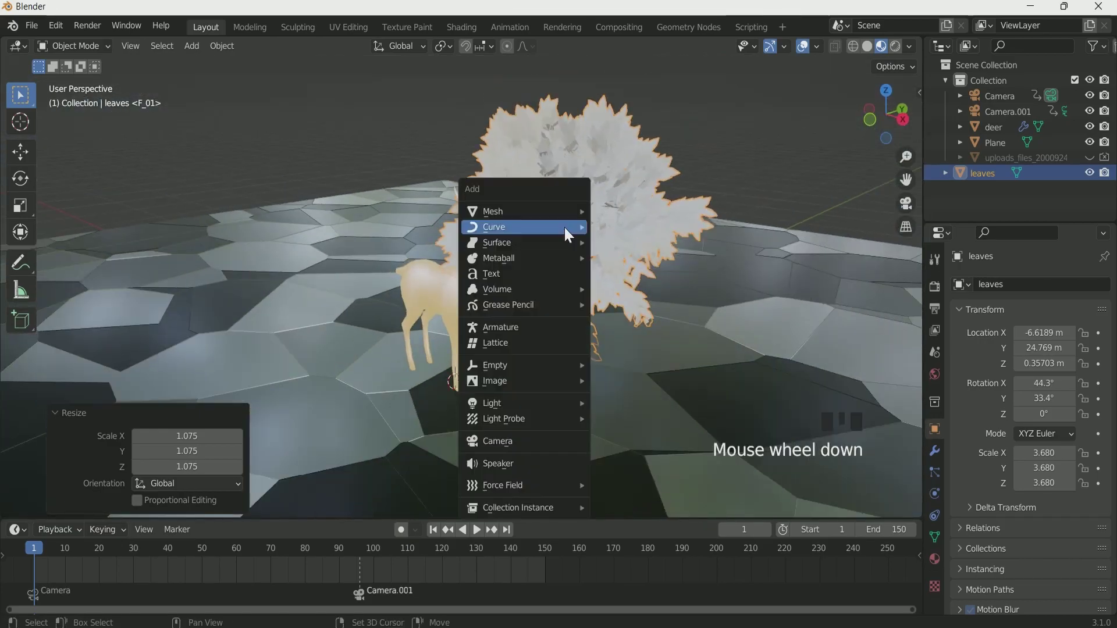
{"action": "mouse_move", "coordinate": [563, 226]}
{"action": "left_click", "coordinate": [645, 311]}
{"action": "middle_click_drag", "start_coordinate": [558, 332], "coordinate": [454, 329]}
{"action": "scroll", "coordinate": [454, 328], "scroll_direction": "up", "scroll_amount": 4}
{"action": "left_click", "coordinate": [139, 236]}
{"action": "left_click", "coordinate": [169, 257]}
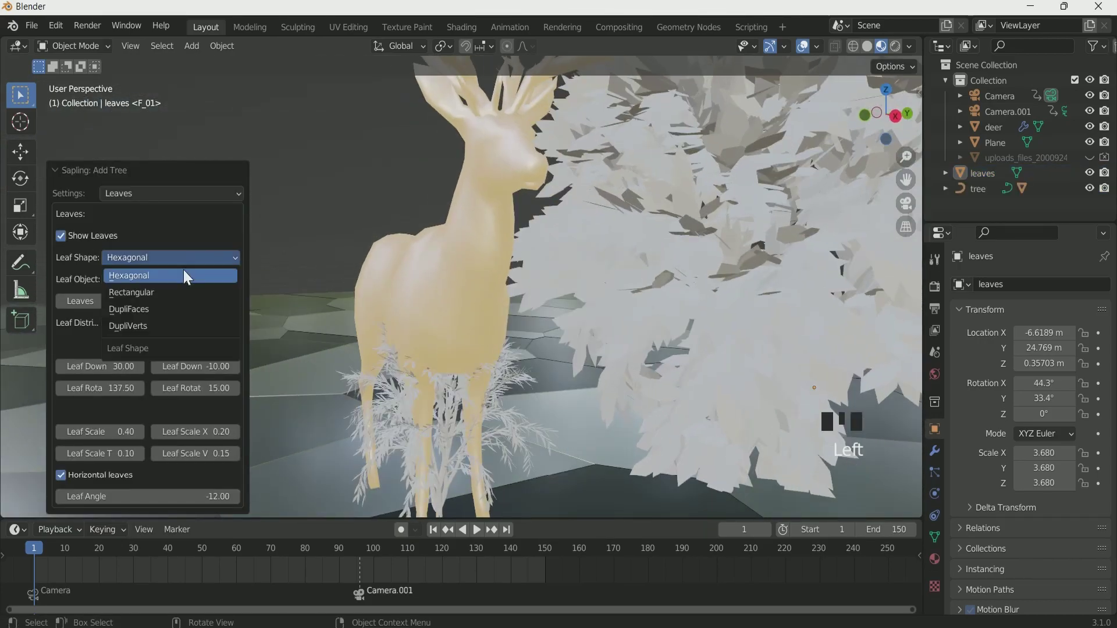
{"action": "left_click", "coordinate": [182, 291]}
Set the second tree's leaf count to 161 and increase its leaf scale.
{"action": "scroll", "coordinate": [226, 417], "scroll_direction": "up", "scroll_amount": 2}
{"action": "left_click", "coordinate": [236, 299]}
{"action": "left_click", "coordinate": [236, 299]}
{"action": "left_click", "coordinate": [139, 431]}
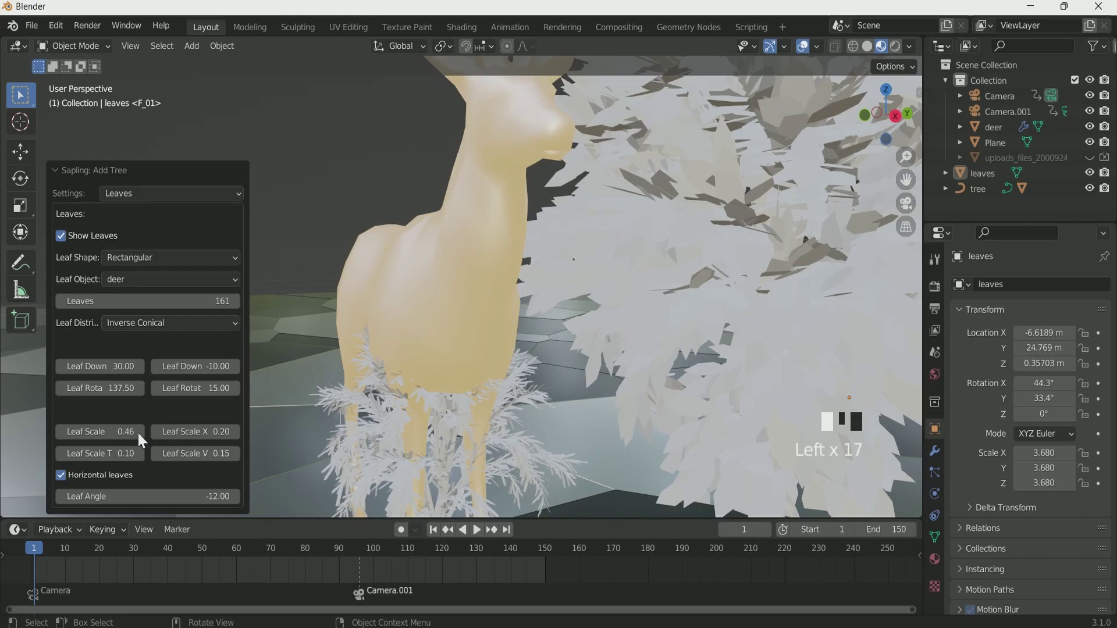
{"action": "left_click", "coordinate": [140, 431]}
Delete the second tree's branch curve, keeping its rectangular leaves.
{"action": "left_click", "coordinate": [462, 426]}
{"action": "key", "text": "KP_Decimal"}
{"action": "left_click", "coordinate": [421, 453]}
{"action": "key", "text": "x"}
{"action": "left_click", "coordinate": [421, 453]}
{"action": "middle_click_drag", "start_coordinate": [421, 452], "coordinate": [533, 428]}
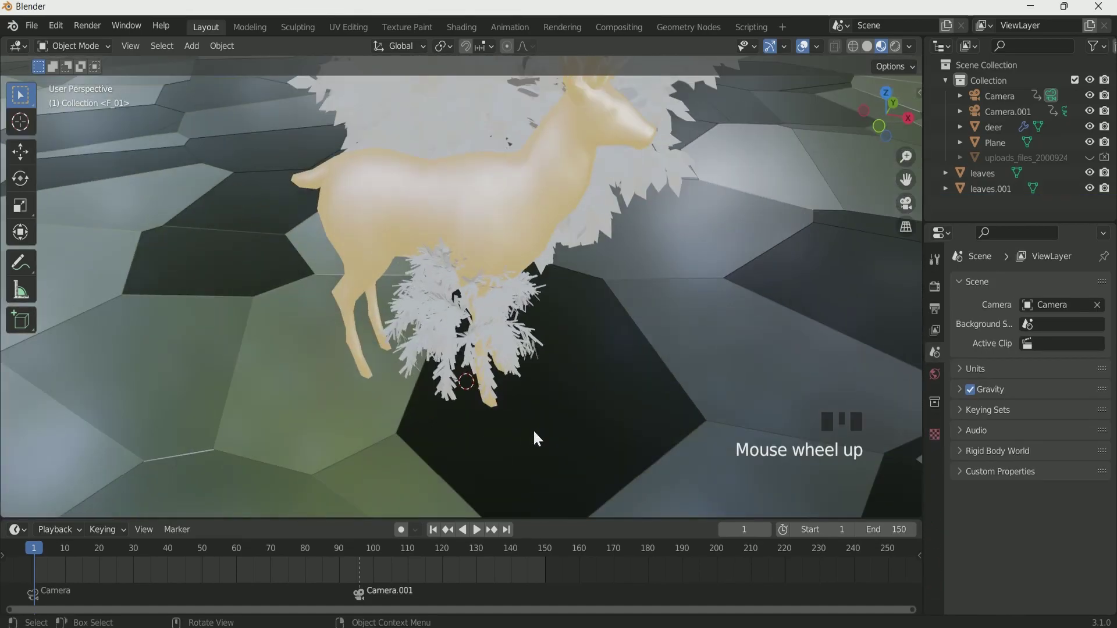
Move the second leaves object behind the deer to about X -17.7 m, Y 11.4 m and scale it by 2.889.
{"action": "key", "text": "KP_7"}
{"action": "scroll", "coordinate": [484, 274], "scroll_direction": "down", "scroll_amount": 4}
{"action": "key", "text": "g"}
{"action": "left_click", "coordinate": [279, 140]}
{"action": "key", "text": "s"}
{"action": "left_click", "coordinate": [320, 119]}
Rotate the leaves.001 object to 32.1° on X and 40.3° on Y.
{"action": "middle_click_drag", "start_coordinate": [587, 326], "coordinate": [549, 209]}
{"action": "scroll", "coordinate": [549, 210], "scroll_direction": "up", "scroll_amount": 3}
{"action": "left_click_drag", "start_coordinate": [1044, 399], "coordinate": [1064, 383]}
{"action": "middle_click_drag", "start_coordinate": [494, 279], "coordinate": [489, 350]}
{"action": "key", "text": "KP_0"}
{"action": "scroll", "coordinate": [382, 249], "scroll_direction": "down", "scroll_amount": 1}
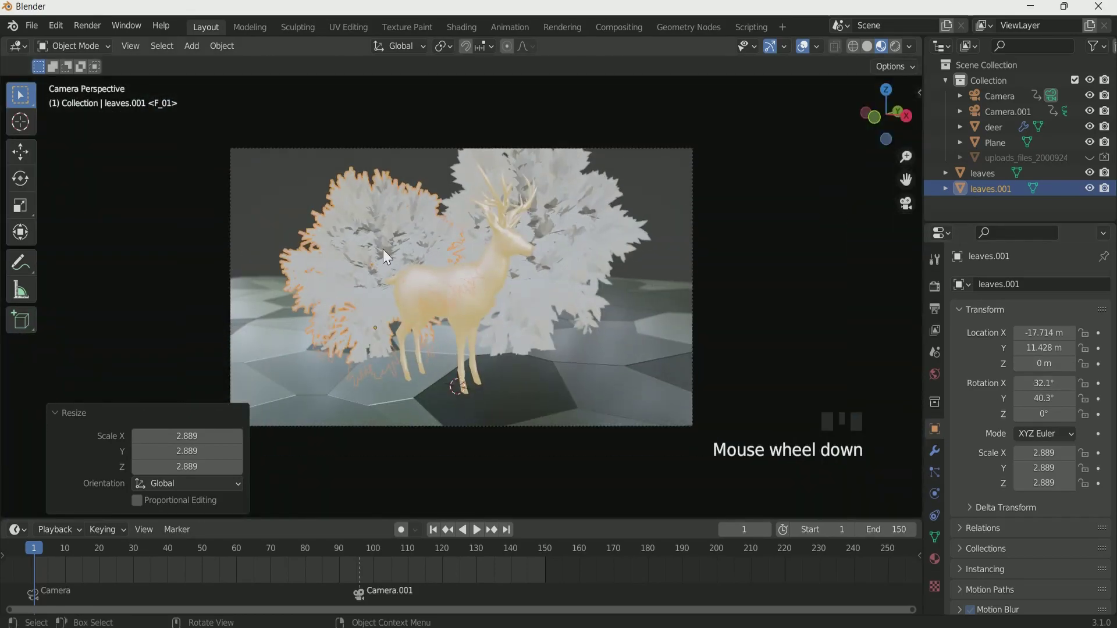
Make a linked duplicate of leaves.001 at about X -27.8 m, Y 6.4 m, Z 5.3 m, scale it by 0.562 and turn it about Z.
{"action": "key", "text": "alt+d"}
{"action": "left_click", "coordinate": [275, 171]}
{"action": "key", "text": "s"}
{"action": "left_click", "coordinate": [370, 296]}
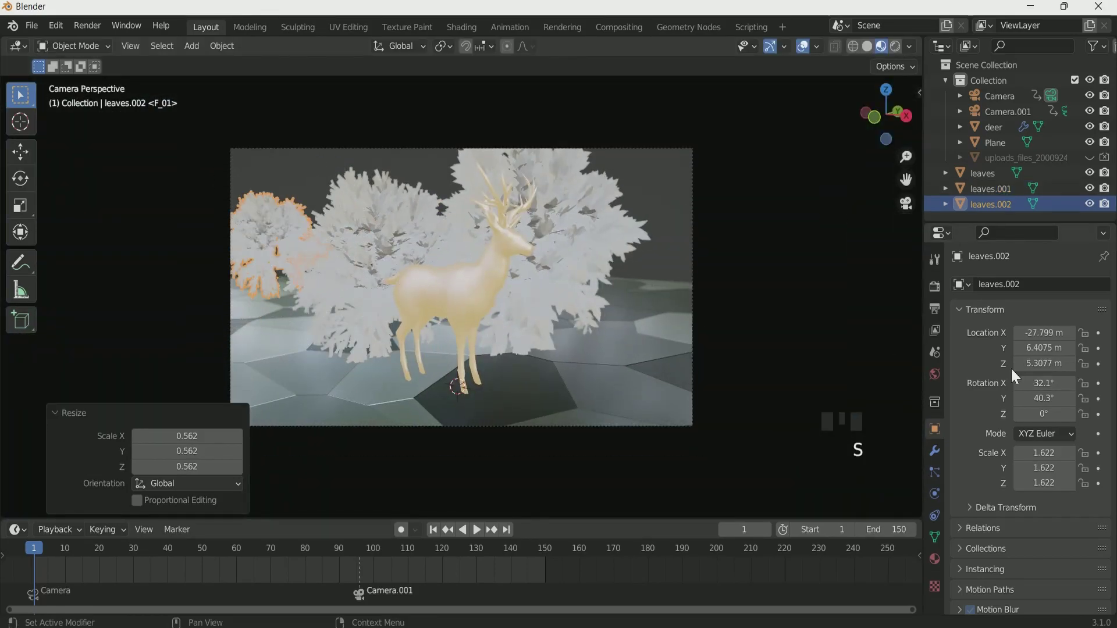
{"action": "left_click_drag", "start_coordinate": [1044, 413], "coordinate": [1054, 414]}
Make a linked duplicate of the large leaves object at about X 7.7 m, Y 32.1 m, Z -5.6 m and scale it by 0.780.
{"action": "left_click", "coordinate": [592, 266]}
{"action": "left_click", "coordinate": [592, 265]}
{"action": "key", "text": "alt+d"}
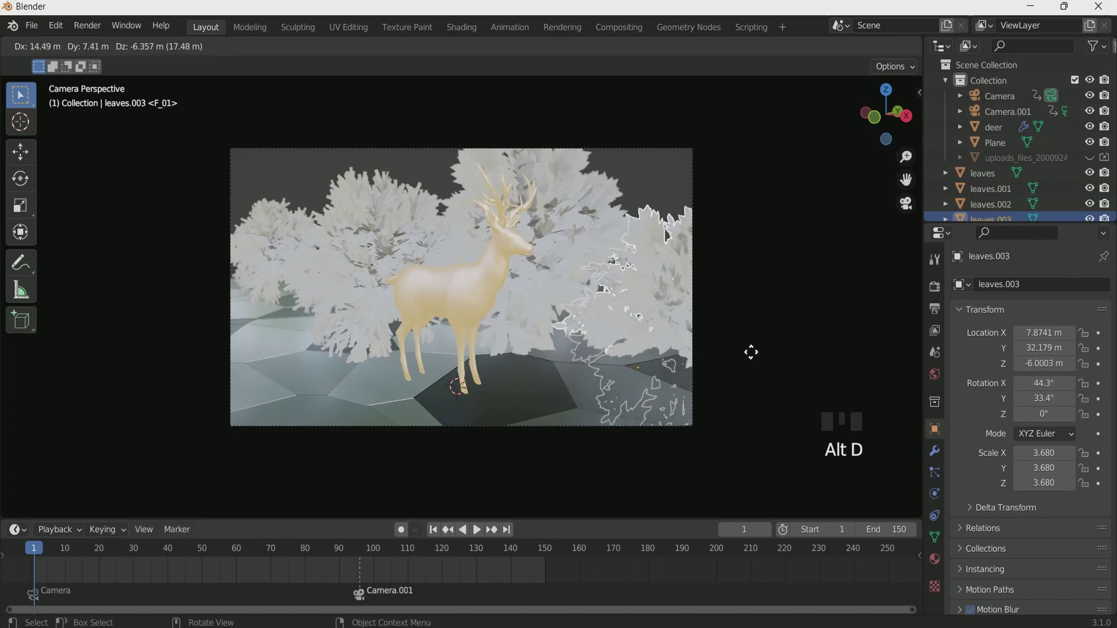
{"action": "left_click", "coordinate": [751, 354]}
{"action": "key", "text": "s"}
{"action": "left_click", "coordinate": [745, 281]}
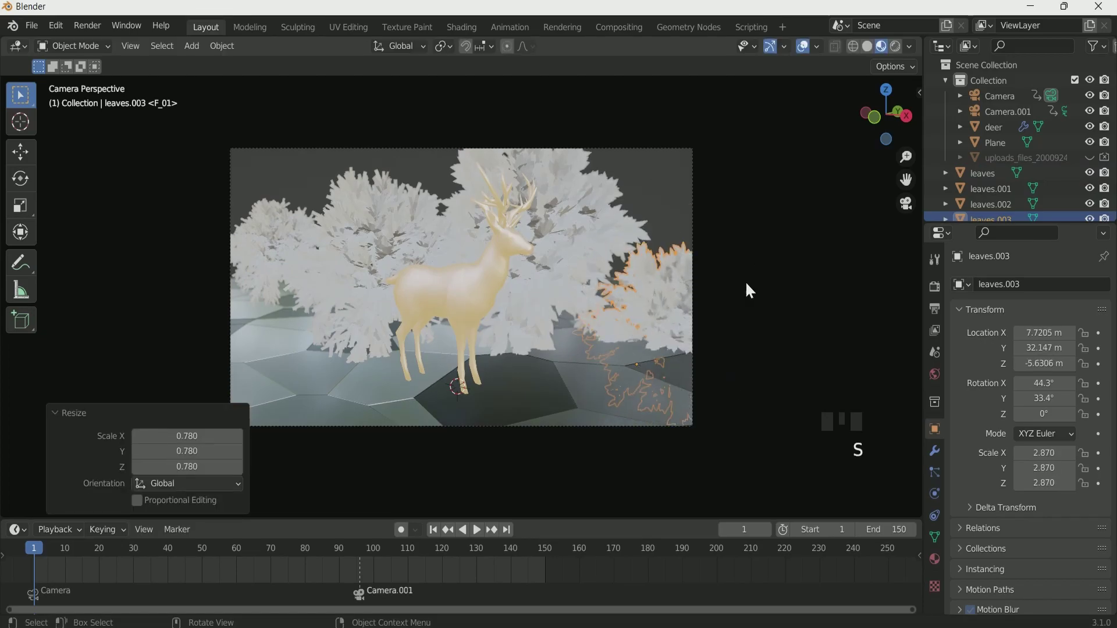
Set the new foliage's shared material to Metallic 0.761 and a bright green base colour.
{"action": "left_click", "coordinate": [935, 559]}
{"action": "scroll", "coordinate": [1054, 460], "scroll_direction": "down", "scroll_amount": 5}
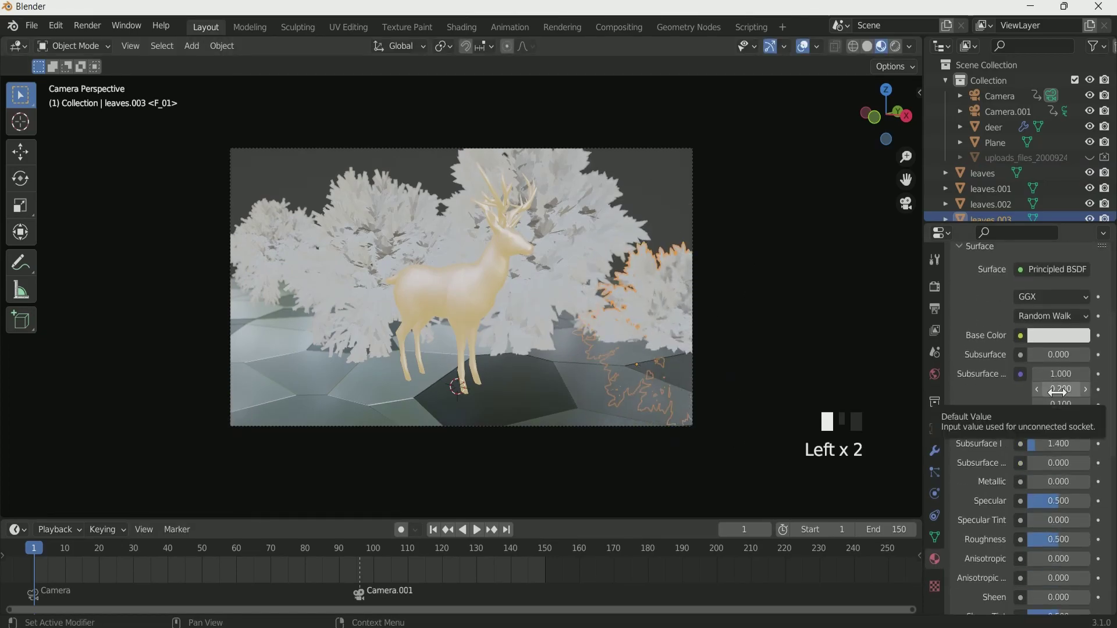
{"action": "left_click_drag", "start_coordinate": [1046, 482], "coordinate": [1089, 481]}
{"action": "left_click", "coordinate": [1058, 336]}
{"action": "left_click", "coordinate": [990, 138]}
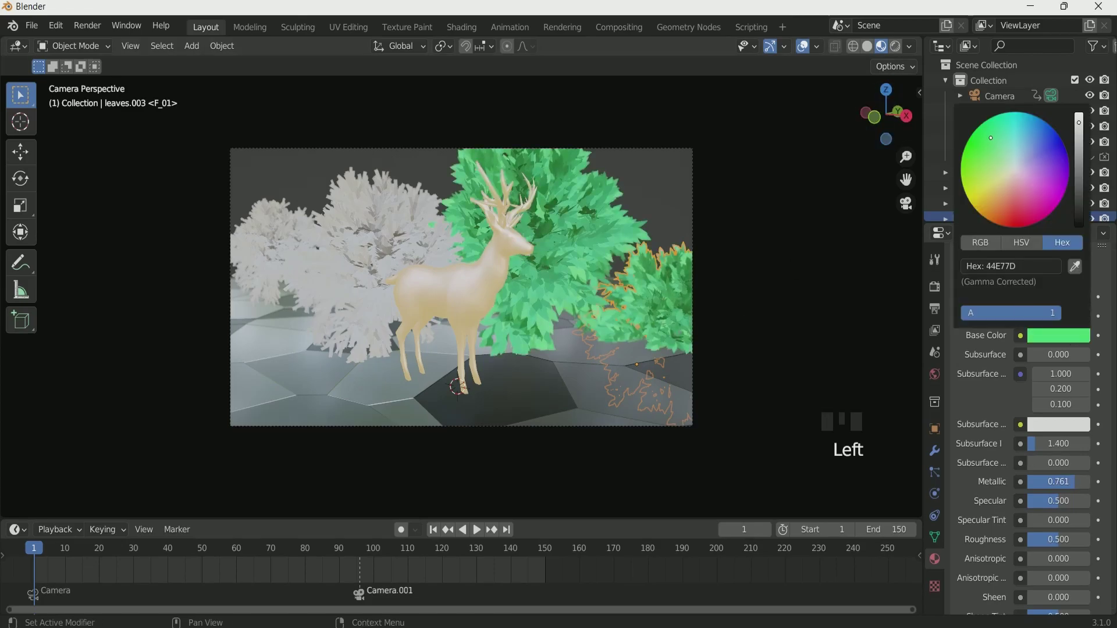
Preview the green foliage and deer in rendered shading, then return to material preview.
{"action": "left_click", "coordinate": [896, 46]}
{"action": "scroll", "coordinate": [570, 268], "scroll_direction": "up", "scroll_amount": 2}
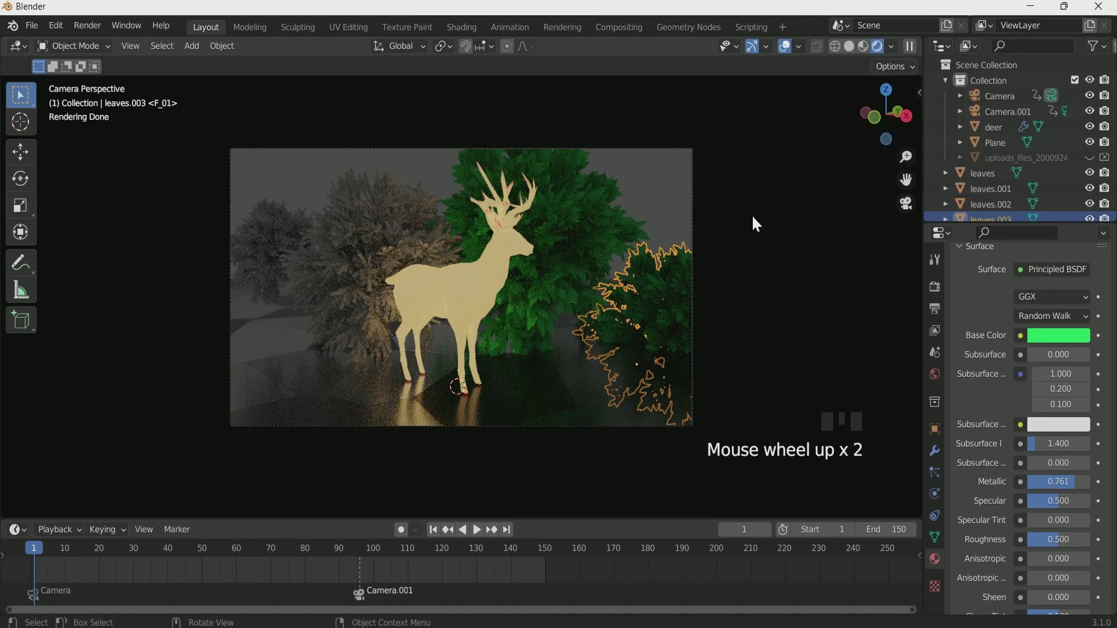
{"action": "mouse_move", "coordinate": [751, 214]}
{"action": "middle_mouse_down"}
{"action": "mouse_move", "coordinate": [572, 259]}
{"action": "mouse_move", "coordinate": [522, 311]}
{"action": "mouse_move", "coordinate": [491, 304]}
{"action": "middle_mouse_up"}
{"action": "key", "text": "KP_0"}
{"action": "left_click", "coordinate": [771, 193]}
{"action": "left_click", "coordinate": [862, 46]}
Add an area light at the origin and raise it 19.907 m along Z above the deer.
{"action": "key", "text": "shift+a"}
{"action": "mouse_move", "coordinate": [444, 494]}
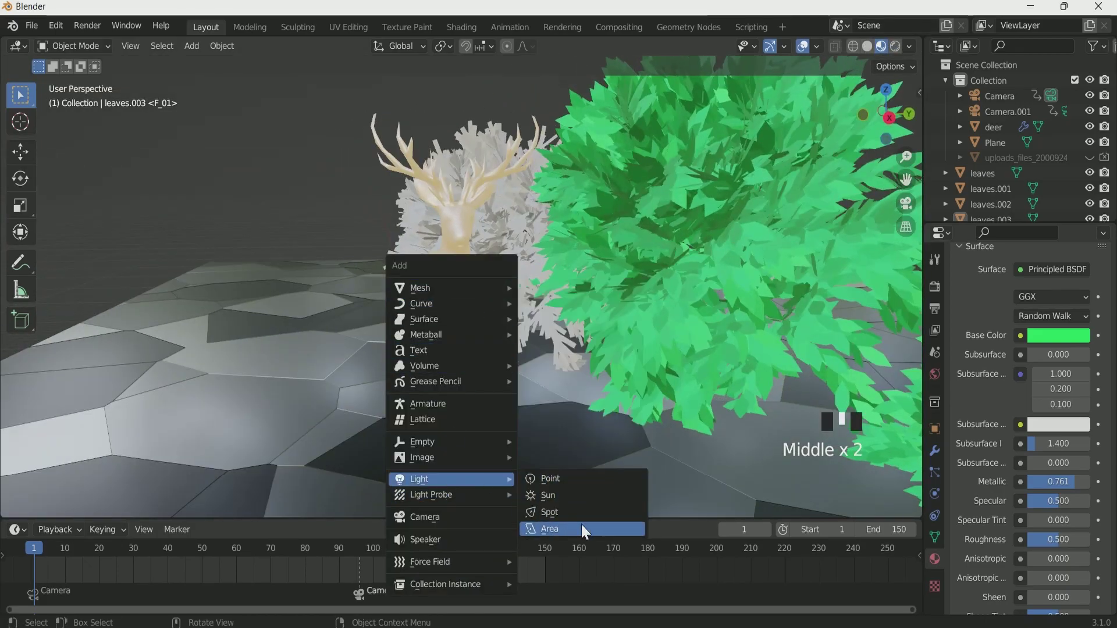
{"action": "left_click", "coordinate": [581, 528]}
{"action": "scroll", "coordinate": [504, 472], "scroll_direction": "down", "scroll_amount": 3}
{"action": "scroll", "coordinate": [504, 472], "scroll_direction": "down", "scroll_amount": 1}
{"action": "key", "text": "KP_0"}
{"action": "key", "text": "g"}
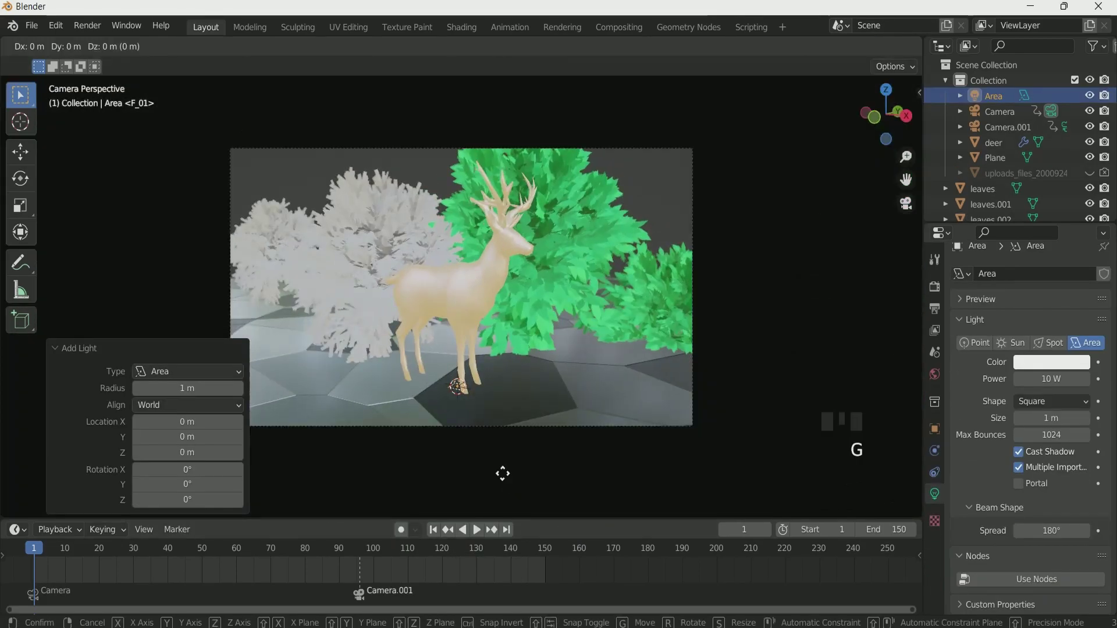
{"action": "key", "text": "z"}
{"action": "left_click", "coordinate": [515, 207]}
Scale the overhead area light by 13.526 and set its power to 500 W.
{"action": "key", "text": "KP_0"}
{"action": "key", "text": "s"}
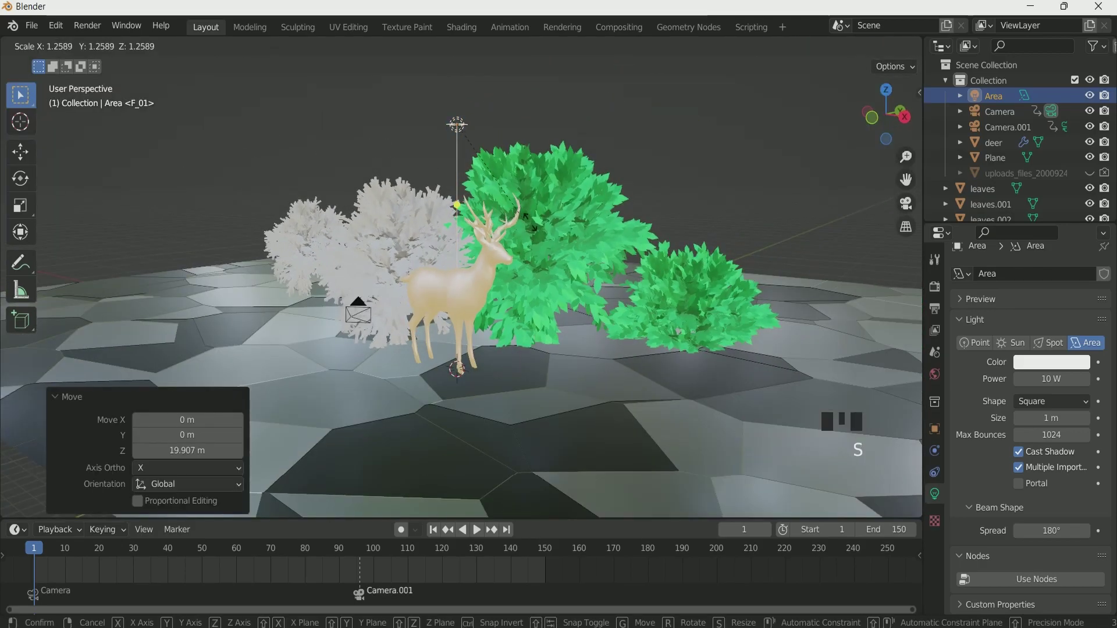
{"action": "left_click", "coordinate": [534, 171]}
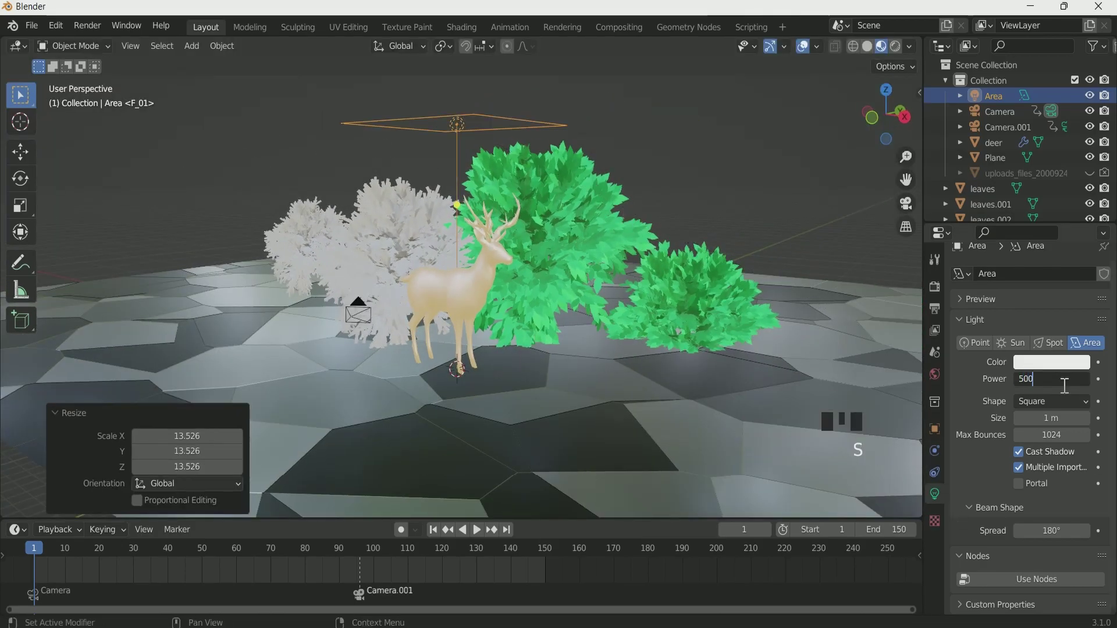
Check the overhead light's effect on the deer and foliage in the rendered camera view.
{"action": "left_click", "coordinate": [895, 46]}
{"action": "key", "text": "KP_0"}
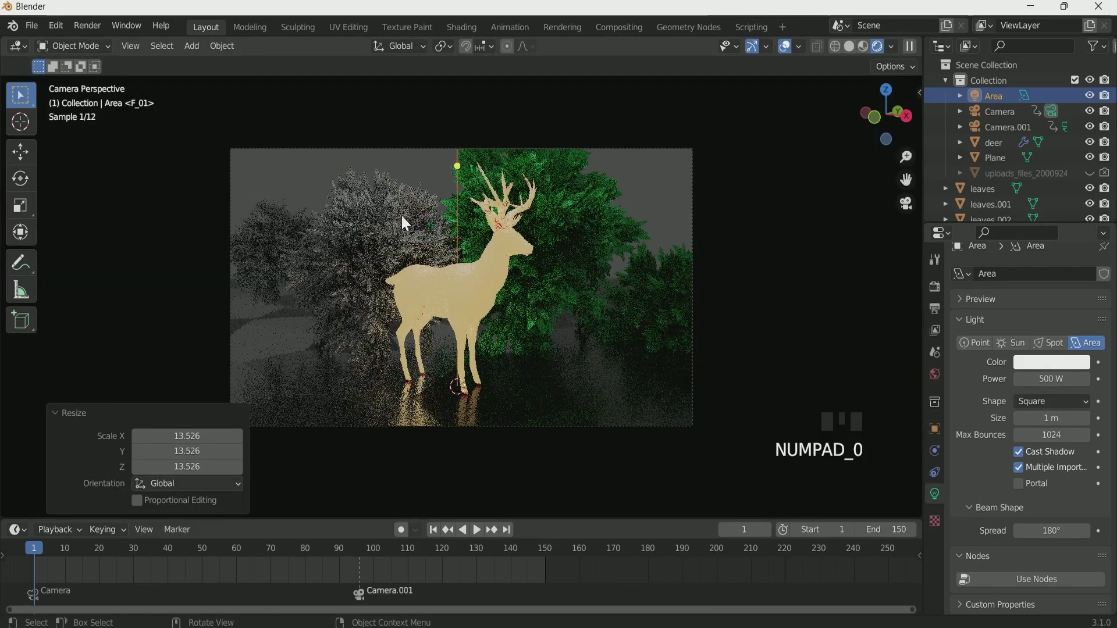
{"action": "scroll", "coordinate": [463, 306], "scroll_direction": "down", "scroll_amount": 1}
{"action": "scroll", "coordinate": [463, 306], "scroll_direction": "up", "scroll_amount": 1}
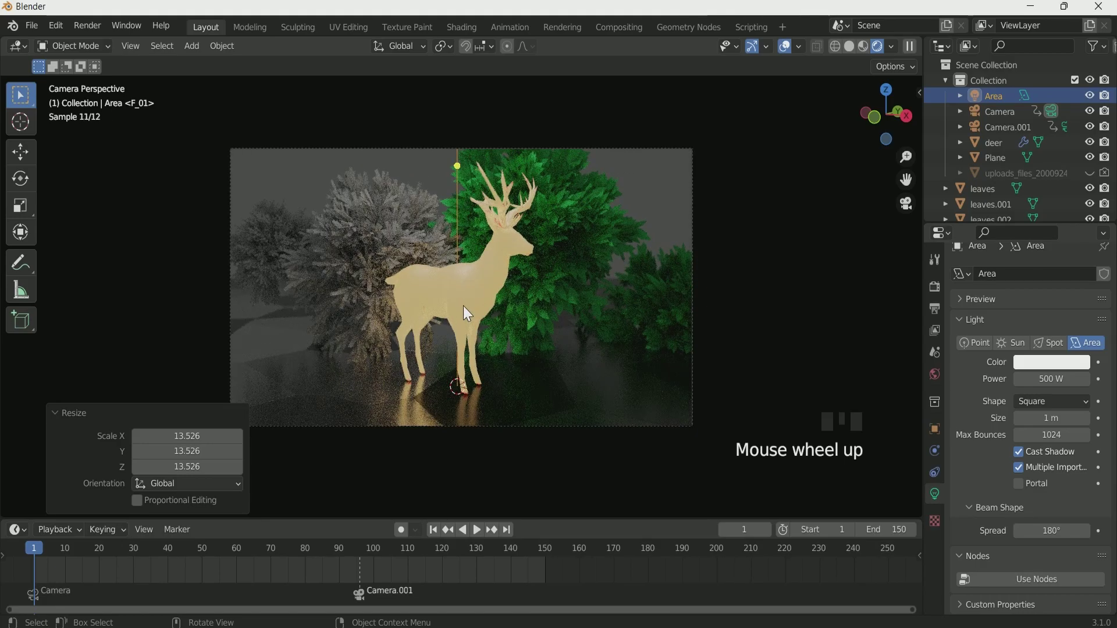
{"action": "scroll", "coordinate": [549, 307], "scroll_direction": "down", "scroll_amount": 2}
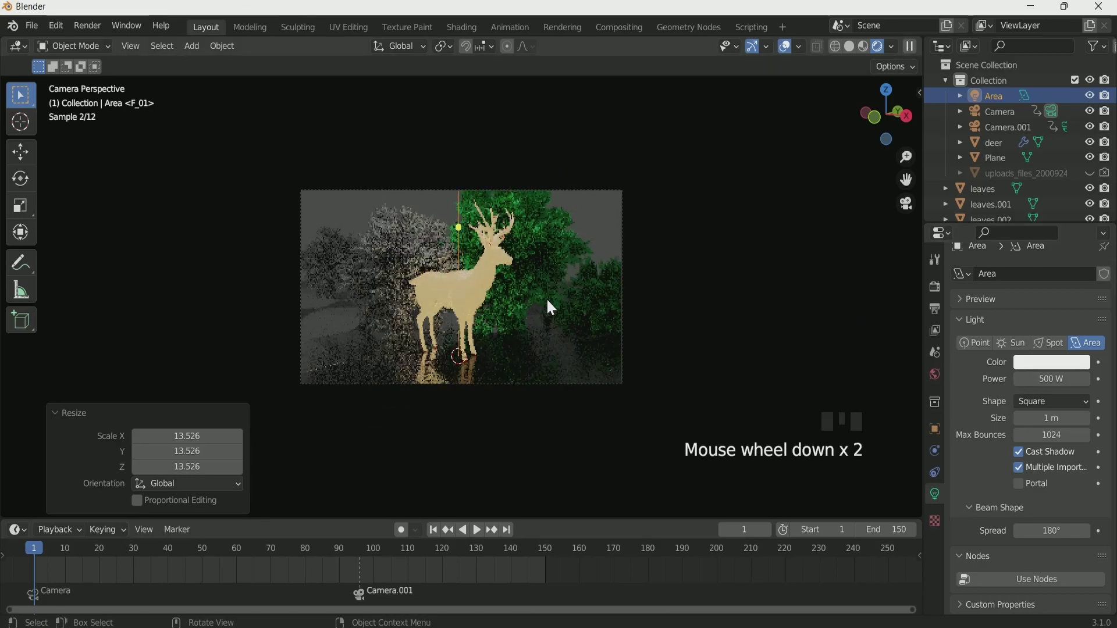
Duplicate the overhead light in front of the deer's head, and duplicate that copy with an offset of X -30.133 m, Y -15.326 m.
{"action": "middle_click_drag", "start_coordinate": [547, 300], "coordinate": [447, 300]}
{"action": "scroll", "coordinate": [448, 300], "scroll_direction": "down", "scroll_amount": 5}
{"action": "left_click", "coordinate": [849, 46]}
{"action": "middle_click_drag", "start_coordinate": [600, 224], "coordinate": [594, 252]}
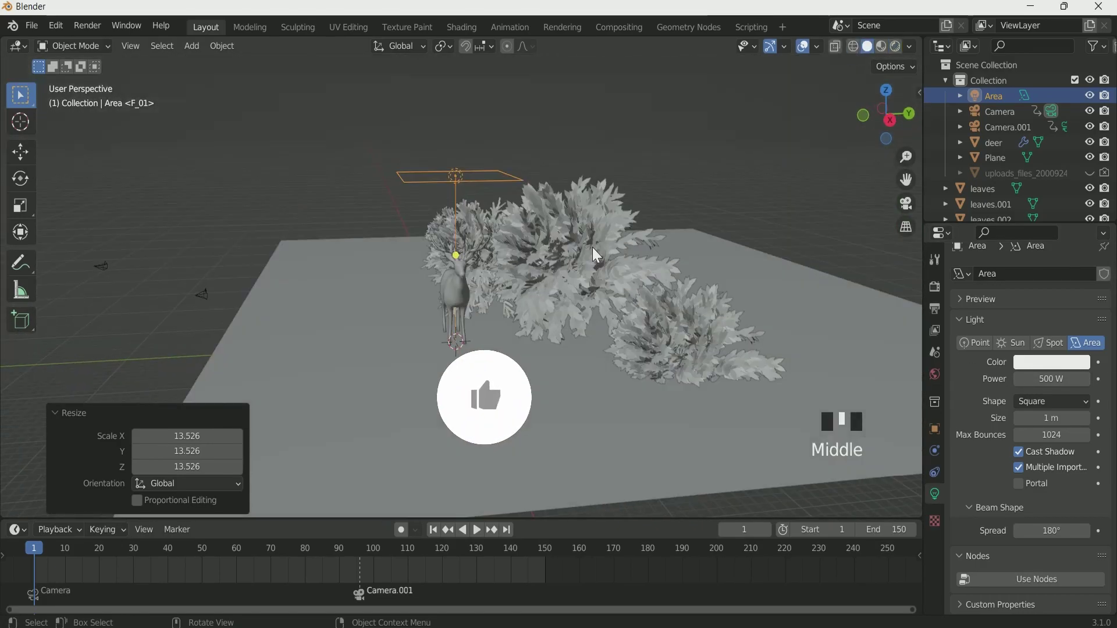
{"action": "key", "text": "KP_7"}
{"action": "key", "text": "shift+d"}
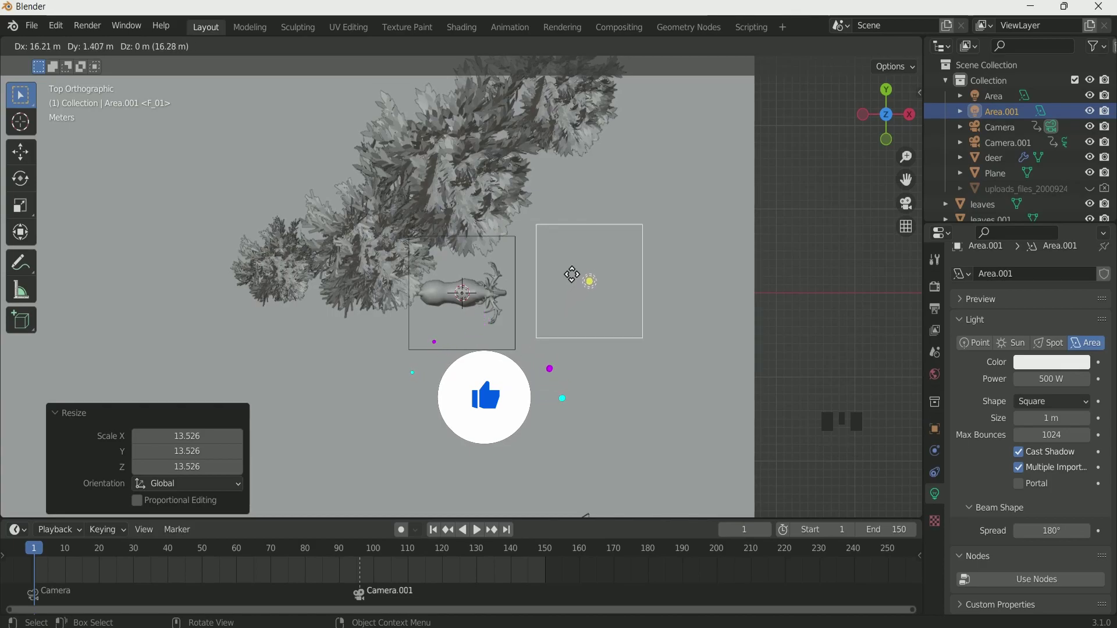
{"action": "left_click", "coordinate": [566, 285]}
{"action": "key", "text": "shift+d"}
{"action": "left_click", "coordinate": [378, 416]}
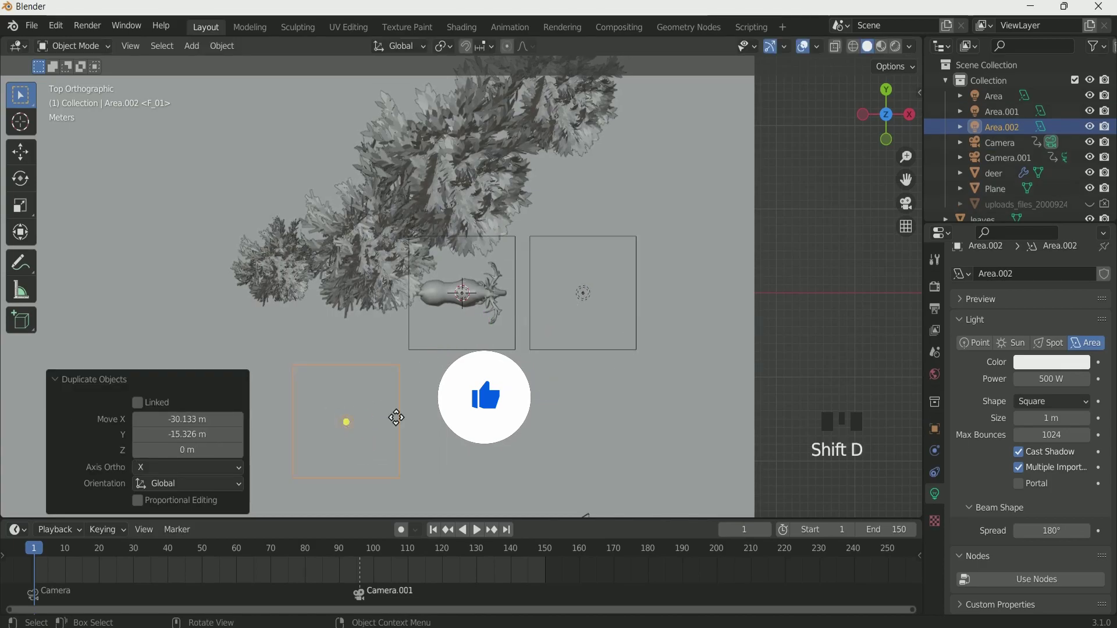
Lower both duplicated area lights along Z, the one in front of the deer's head by 9.7582 m.
{"action": "middle_click_drag", "start_coordinate": [378, 417], "coordinate": [334, 289]}
{"action": "key", "text": "g"}
{"action": "key", "text": "z"}
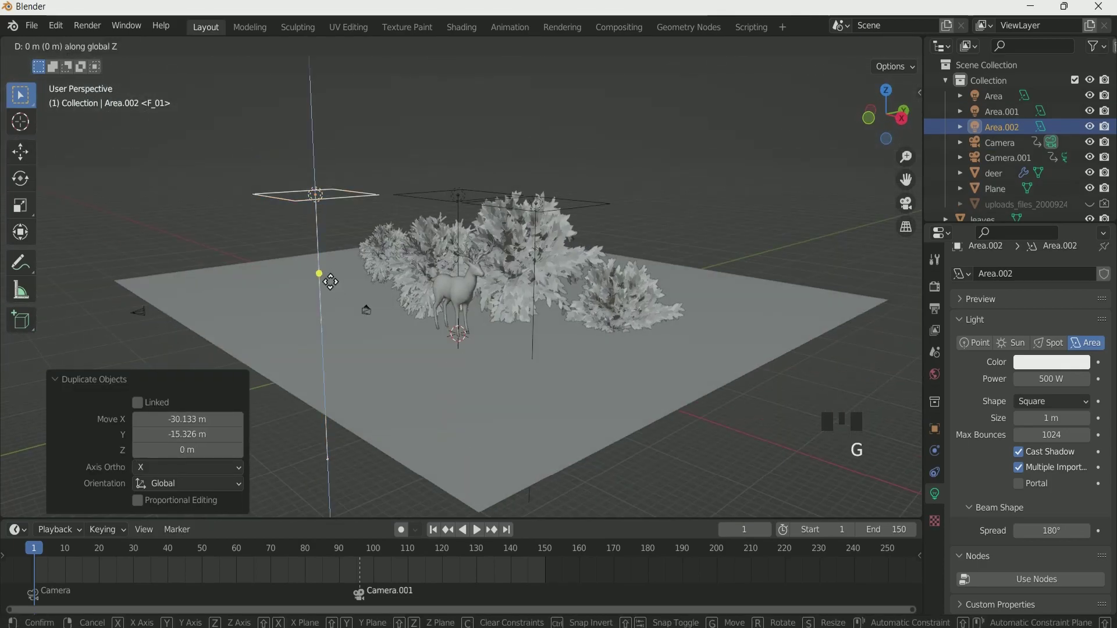
{"action": "left_click", "coordinate": [342, 354]}
{"action": "left_click", "coordinate": [532, 283]}
{"action": "key", "text": "g"}
{"action": "key", "text": "z"}
{"action": "left_click", "coordinate": [524, 363]}
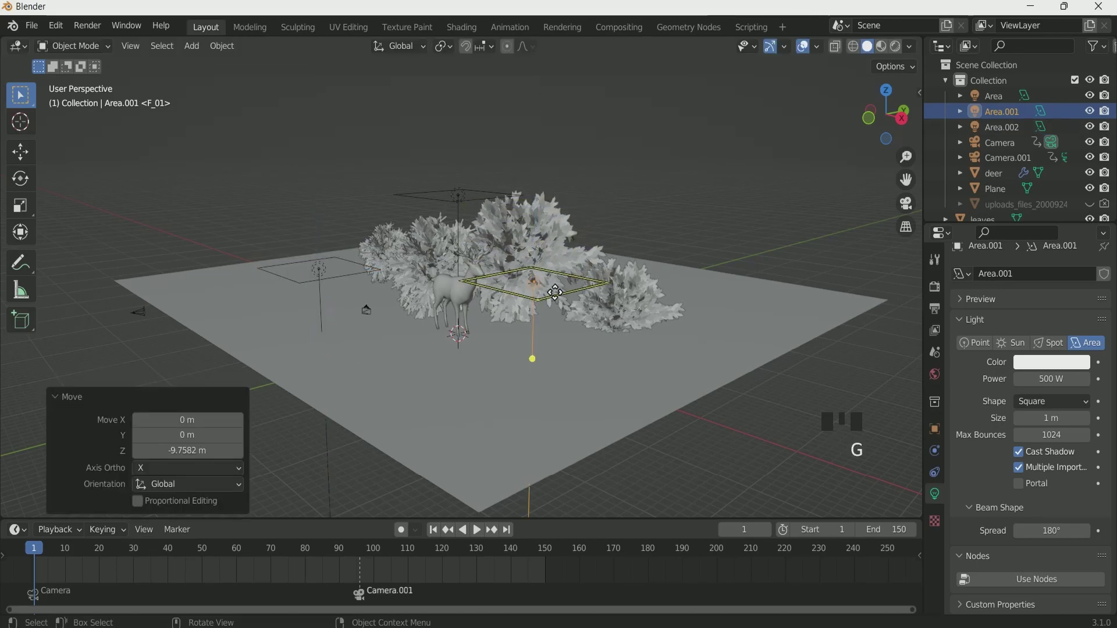
Rotate the area light in front of the deer's head by 82.4° and adjust it from a second angle to face the deer.
{"action": "middle_click_drag", "start_coordinate": [508, 364], "coordinate": [566, 353]}
{"action": "key", "text": "r"}
{"action": "left_click", "coordinate": [490, 310]}
{"action": "middle_click_drag", "start_coordinate": [490, 310], "coordinate": [389, 359]}
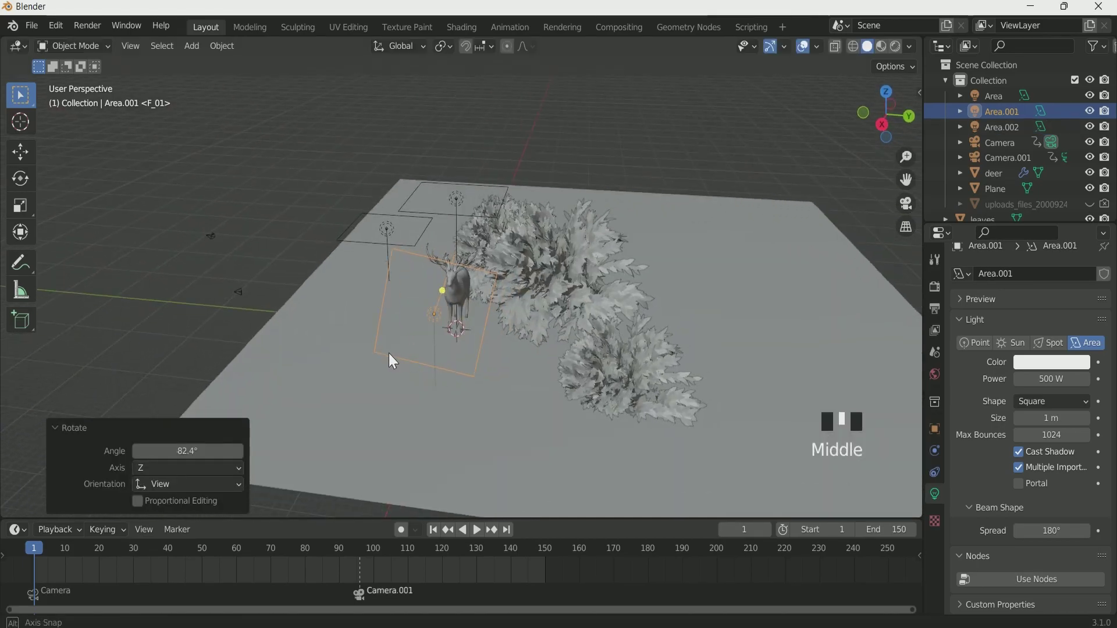
{"action": "key", "text": "r"}
{"action": "left_click", "coordinate": [446, 329]}
{"action": "middle_click_drag", "start_coordinate": [446, 329], "coordinate": [588, 314]}
Select the lowered area light behind the deer's tail.
{"action": "left_click", "coordinate": [286, 341]}
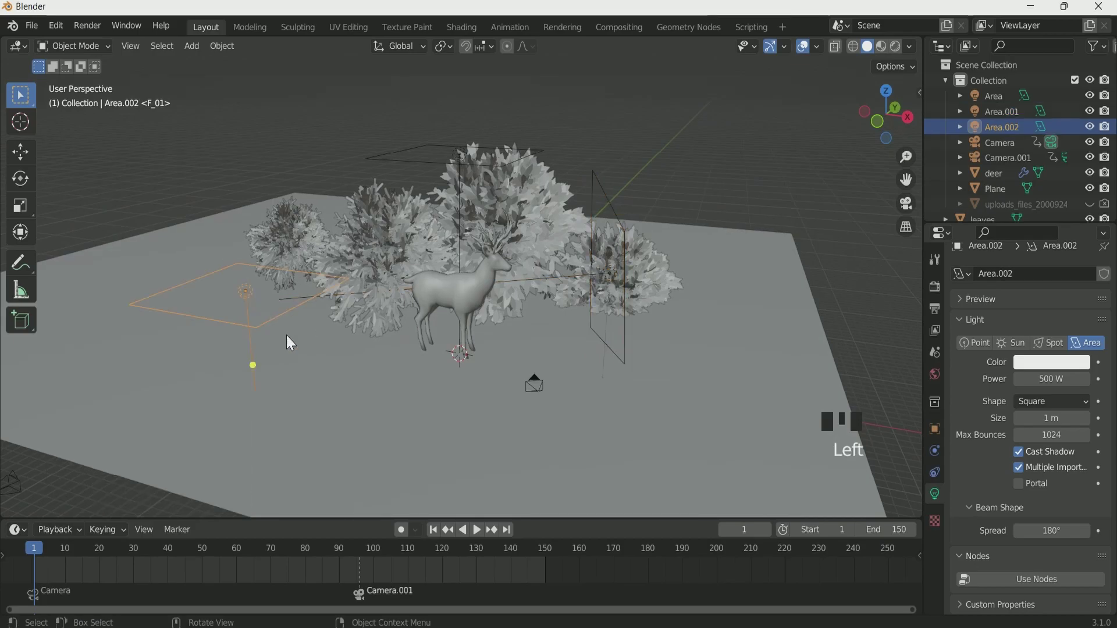
{"action": "middle_click_drag", "start_coordinate": [287, 341], "coordinate": [369, 404]}
{"action": "key", "text": "r"}
{"action": "left_click", "coordinate": [538, 368]}
{"action": "key", "text": "ctrl+z"}
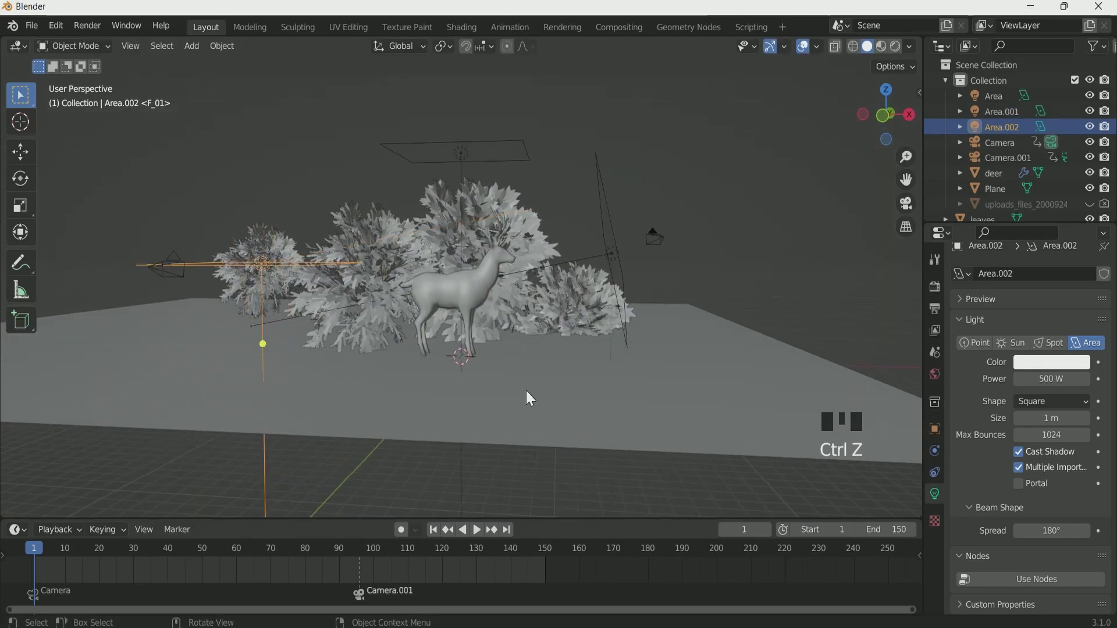
Rotate the area light behind the deer's tail from several view angles until it stands upright facing the deer, finishing with a -42° turn.
{"action": "key", "text": "r"}
{"action": "left_click", "coordinate": [496, 506]}
{"action": "key", "text": "r"}
{"action": "left_click", "coordinate": [507, 423]}
{"action": "middle_click_drag", "start_coordinate": [669, 375], "coordinate": [531, 404]}
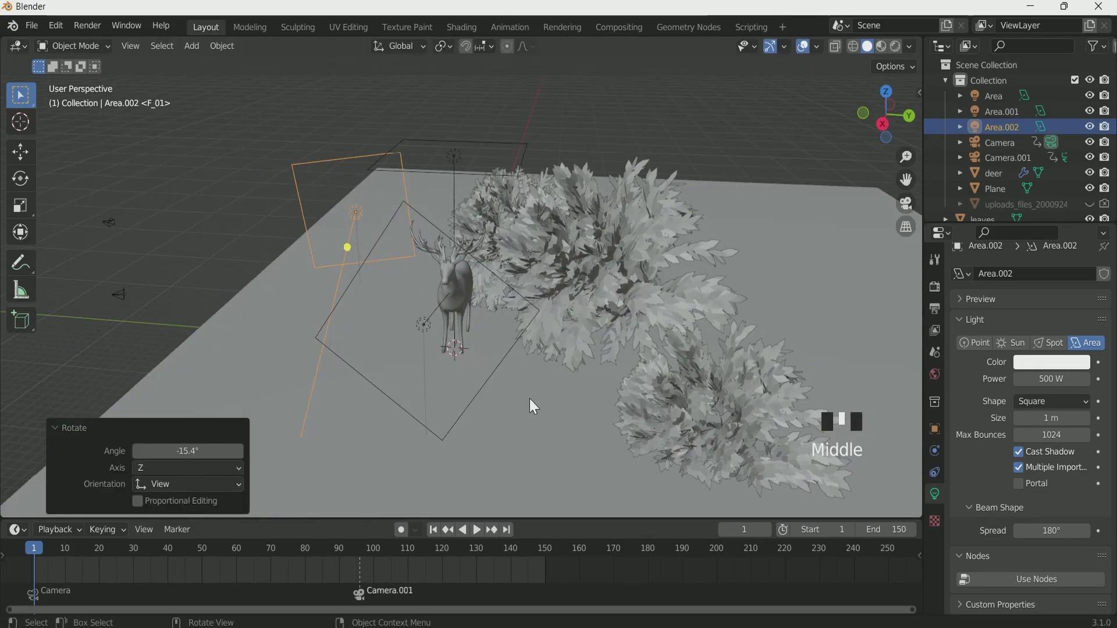
{"action": "key", "text": "r"}
{"action": "left_click", "coordinate": [357, 407]}
{"action": "middle_click_drag", "start_coordinate": [357, 408], "coordinate": [525, 368]}
{"action": "key", "text": "r"}
{"action": "left_click", "coordinate": [285, 407]}
Change the power of both side area lights, using 200 W for the one in front of the deer's head.
{"action": "scroll", "coordinate": [316, 421], "scroll_direction": "up", "scroll_amount": 2}
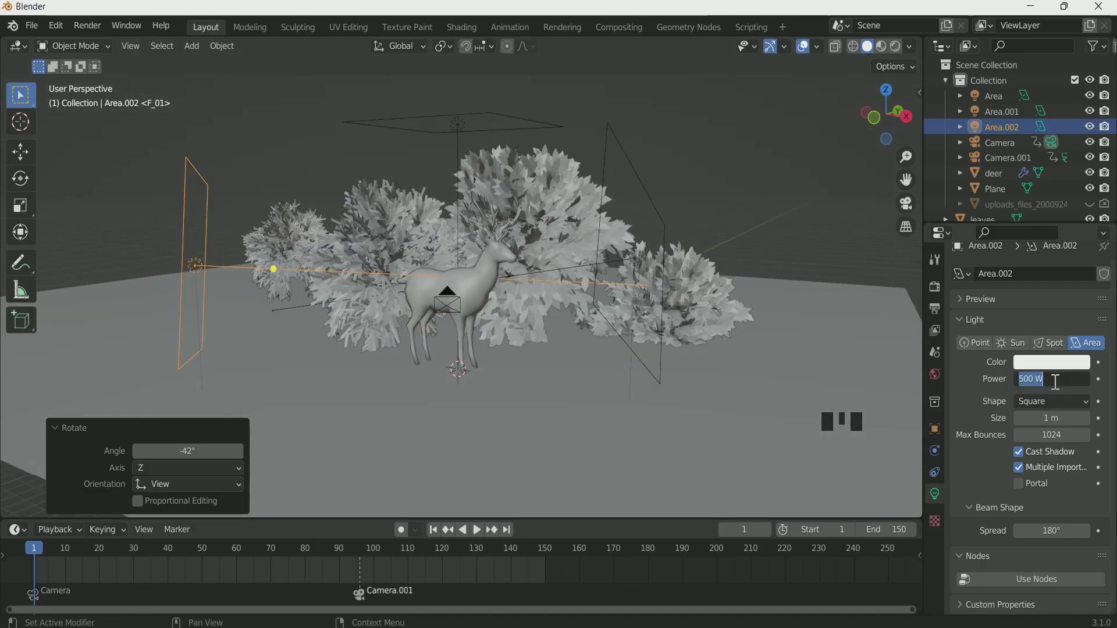
{"action": "left_click", "coordinate": [664, 263]}
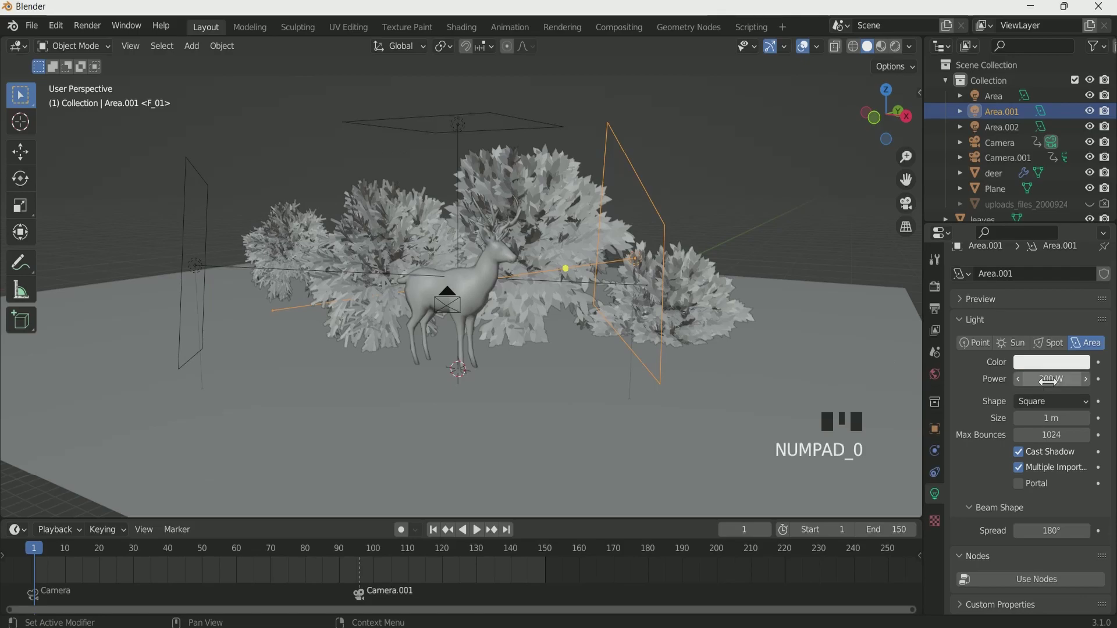
{"action": "left_click", "coordinate": [733, 189]}
{"action": "scroll", "coordinate": [717, 201], "scroll_direction": "up", "scroll_amount": 2}
{"action": "middle_click_drag", "start_coordinate": [717, 201], "coordinate": [706, 229]}
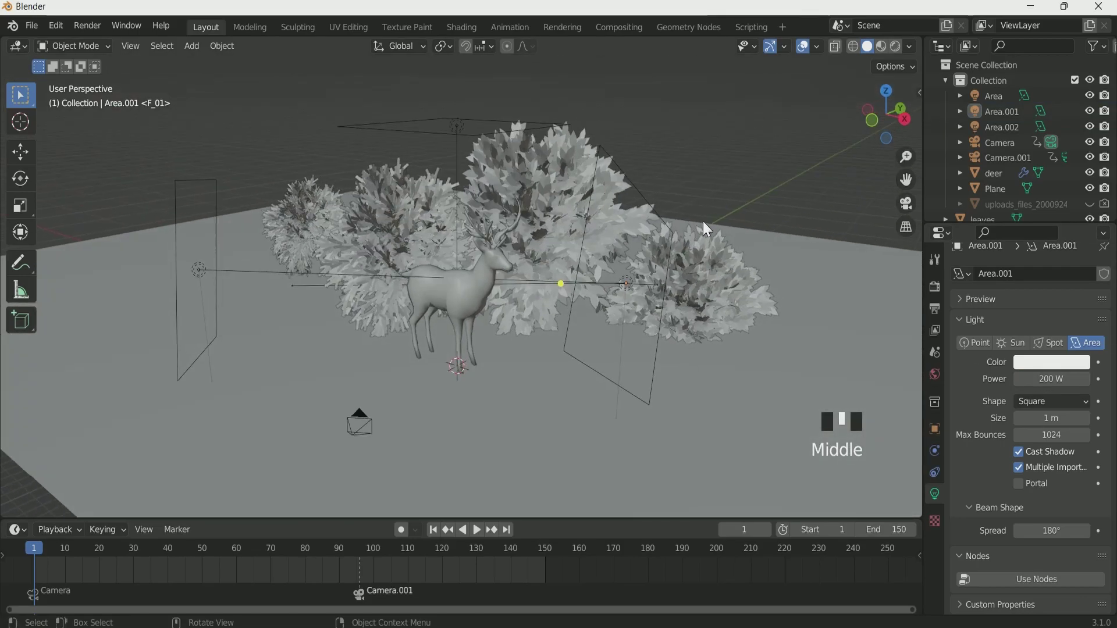
Darken the world background colour to near black while previewing the rendered camera view.
{"action": "key", "text": "KP_0"}
{"action": "left_click", "coordinate": [895, 46]}
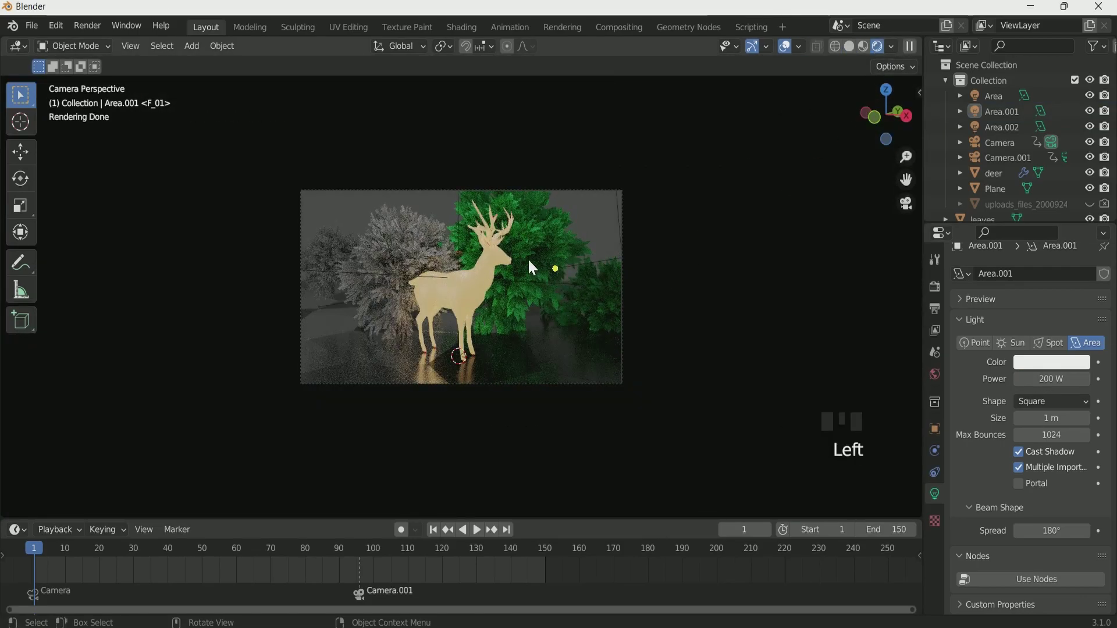
{"action": "left_click", "coordinate": [935, 374]}
{"action": "left_click", "coordinate": [1051, 380]}
{"action": "left_click", "coordinate": [1071, 271]}
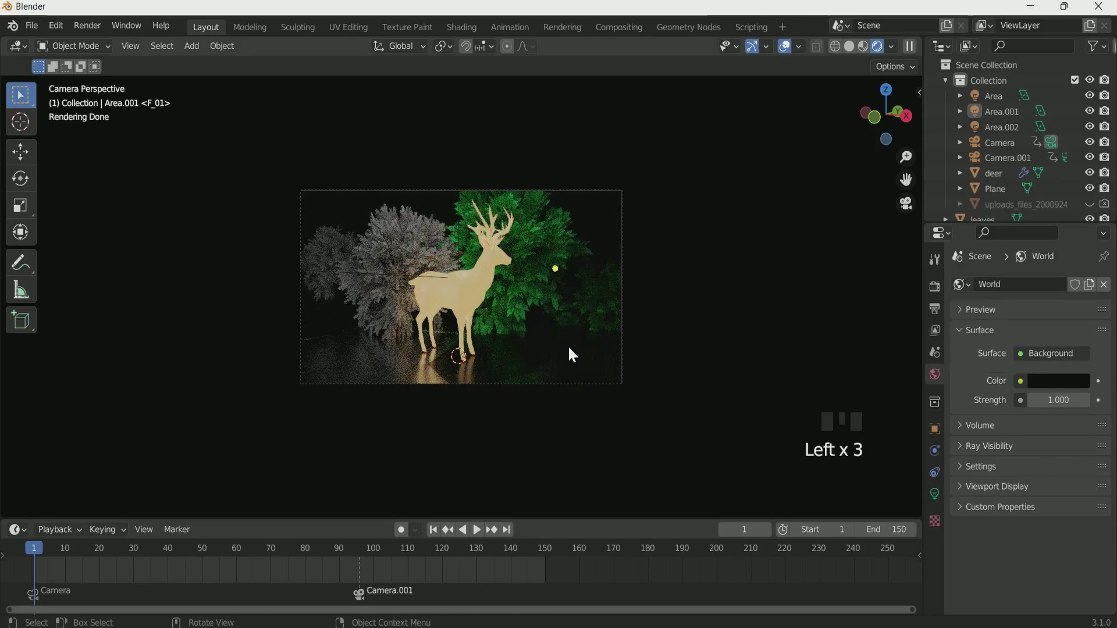
{"action": "scroll", "coordinate": [556, 305], "scroll_direction": "up", "scroll_amount": 2}
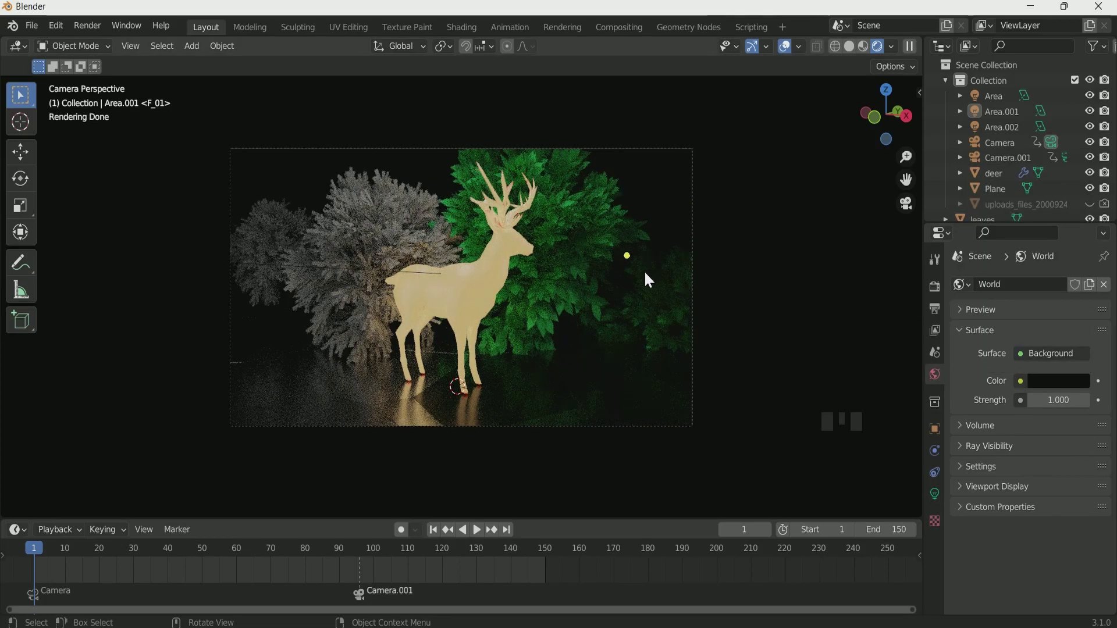
Reposition the large leaves object from the top view and move leaves.001 by X -1.0661 m, Y 3.1984 m.
{"action": "middle_click_drag", "start_coordinate": [647, 279], "coordinate": [549, 299]}
{"action": "scroll", "coordinate": [549, 298], "scroll_direction": "down", "scroll_amount": 3}
{"action": "left_click", "coordinate": [863, 46]}
{"action": "left_click", "coordinate": [596, 285]}
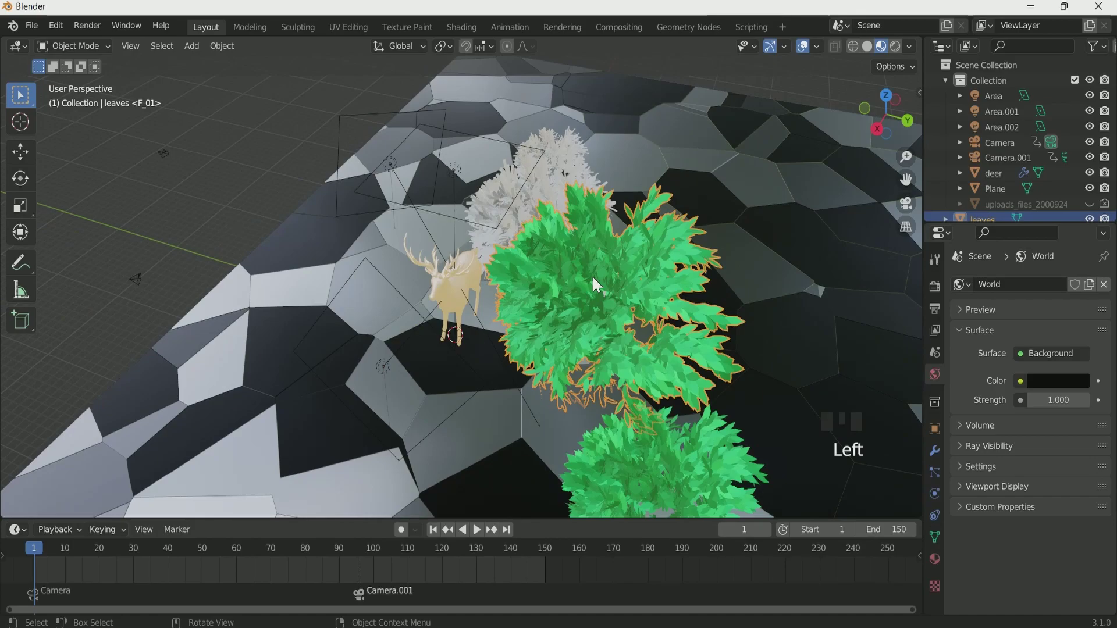
{"action": "key", "text": "KP_7"}
{"action": "scroll", "coordinate": [592, 277], "scroll_direction": "down", "scroll_amount": 2}
{"action": "key", "text": "g"}
{"action": "left_click", "coordinate": [583, 257]}
{"action": "left_click", "coordinate": [403, 242]}
{"action": "key", "text": "g"}
{"action": "left_click", "coordinate": [396, 219]}
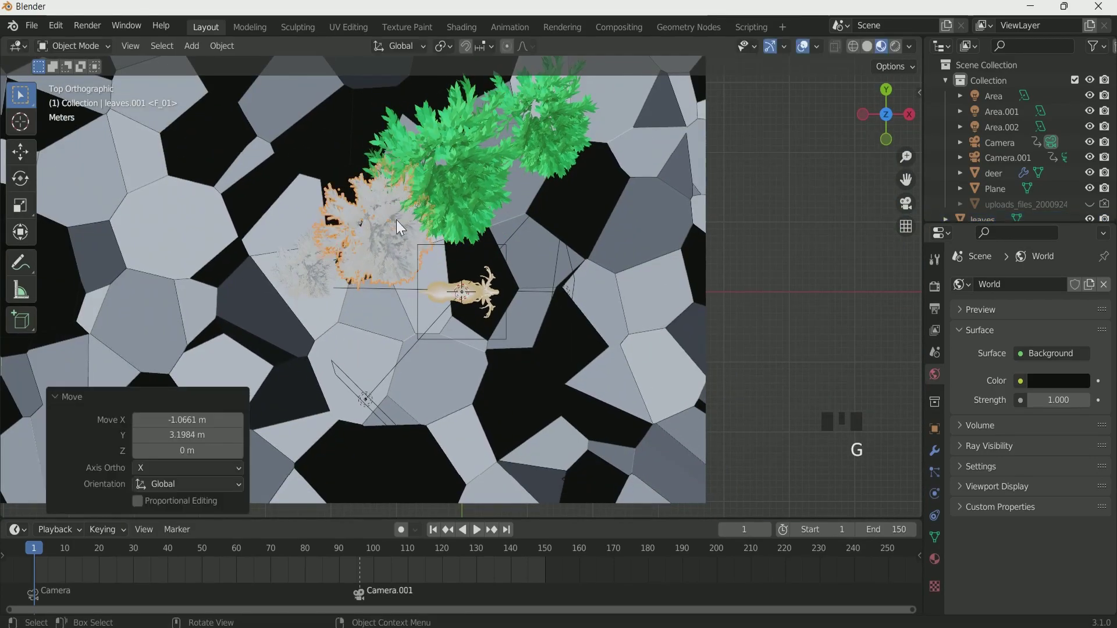
Render a still image of frame 1 through the camera, inspect it and close the render window.
{"action": "middle_click_drag", "start_coordinate": [584, 331], "coordinate": [562, 248]}
{"action": "key", "text": "KP_0"}
{"action": "left_click", "coordinate": [88, 25]}
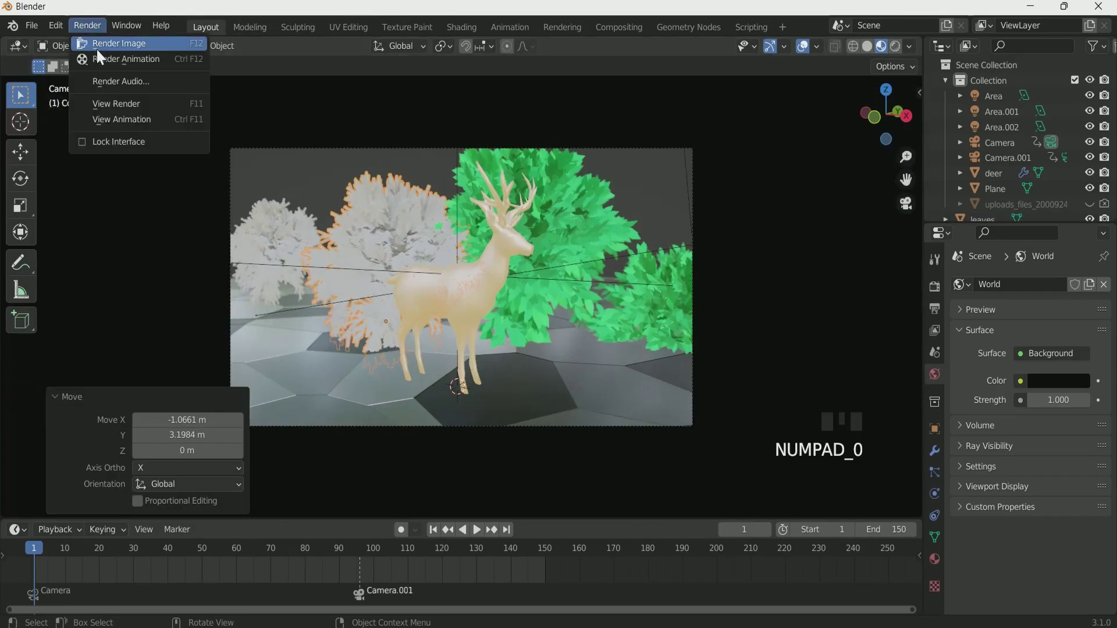
{"action": "left_click", "coordinate": [135, 44]}
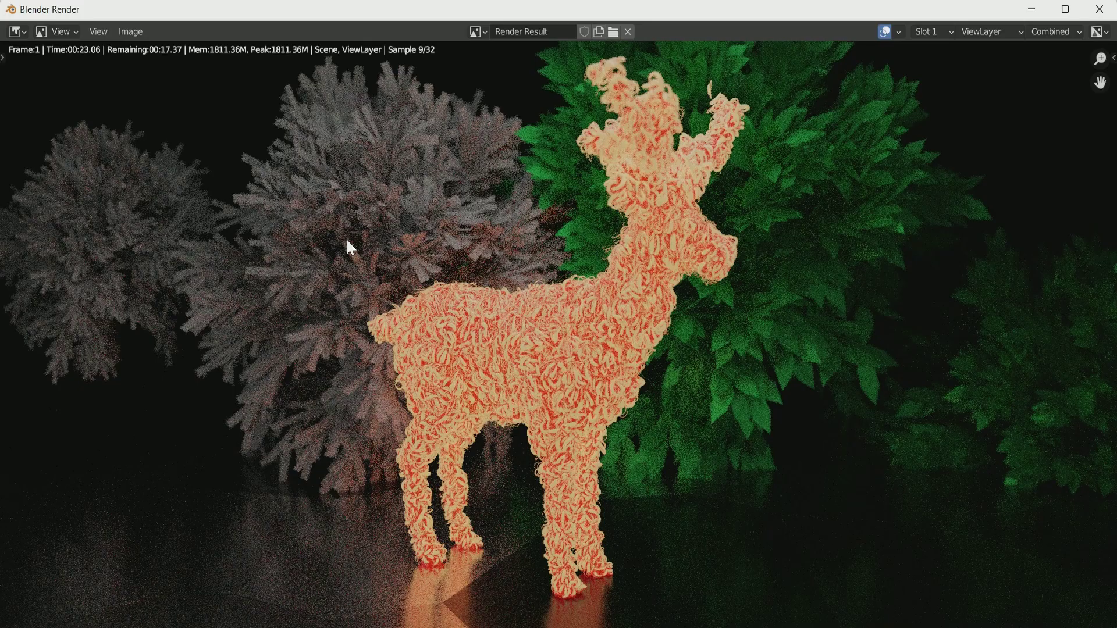
{"action": "left_click", "coordinate": [1099, 9]}
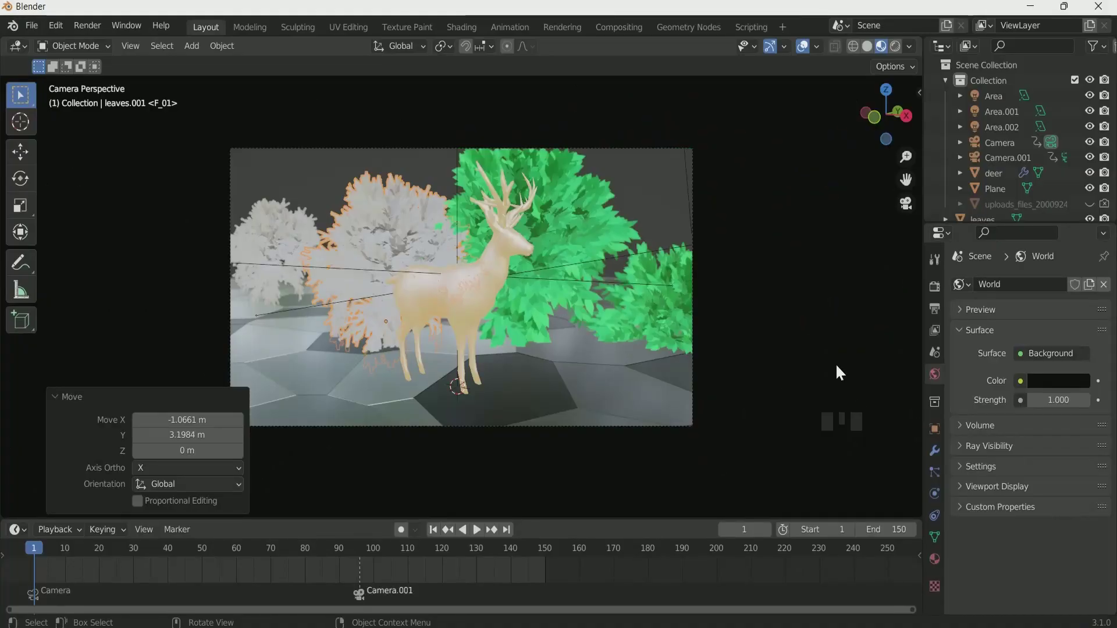
Rename the large foliage's green material to Leave, assign it to leaves.001 and check the result in rendered shading.
{"action": "left_click", "coordinate": [828, 342]}
{"action": "left_click", "coordinate": [934, 559]}
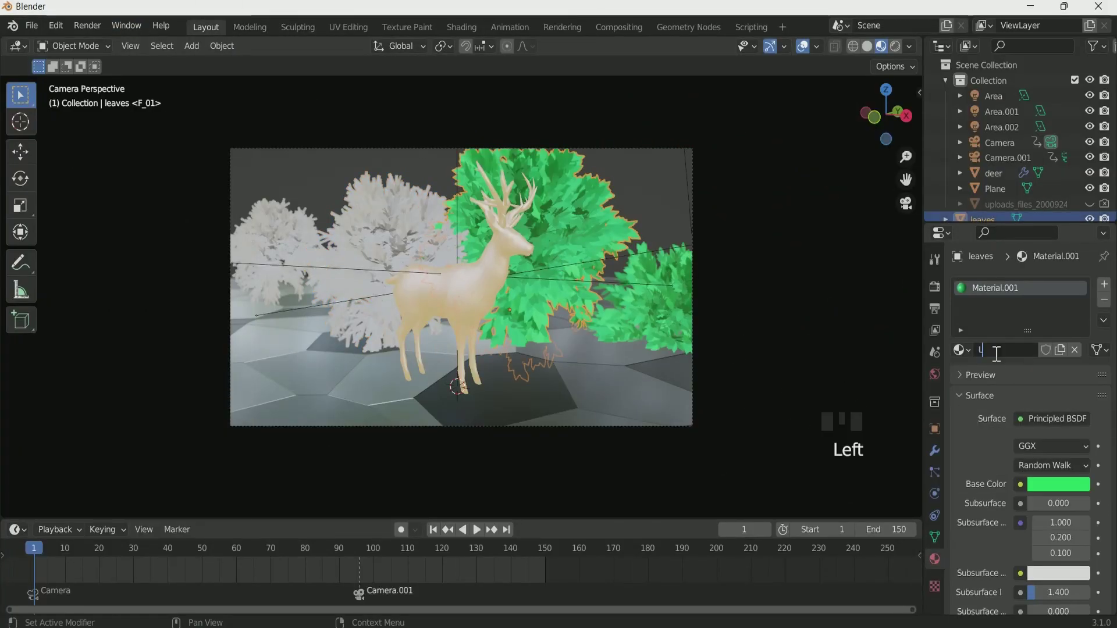
{"action": "left_click", "coordinate": [396, 244]}
{"action": "left_click", "coordinate": [961, 350]}
{"action": "left_click", "coordinate": [901, 417]}
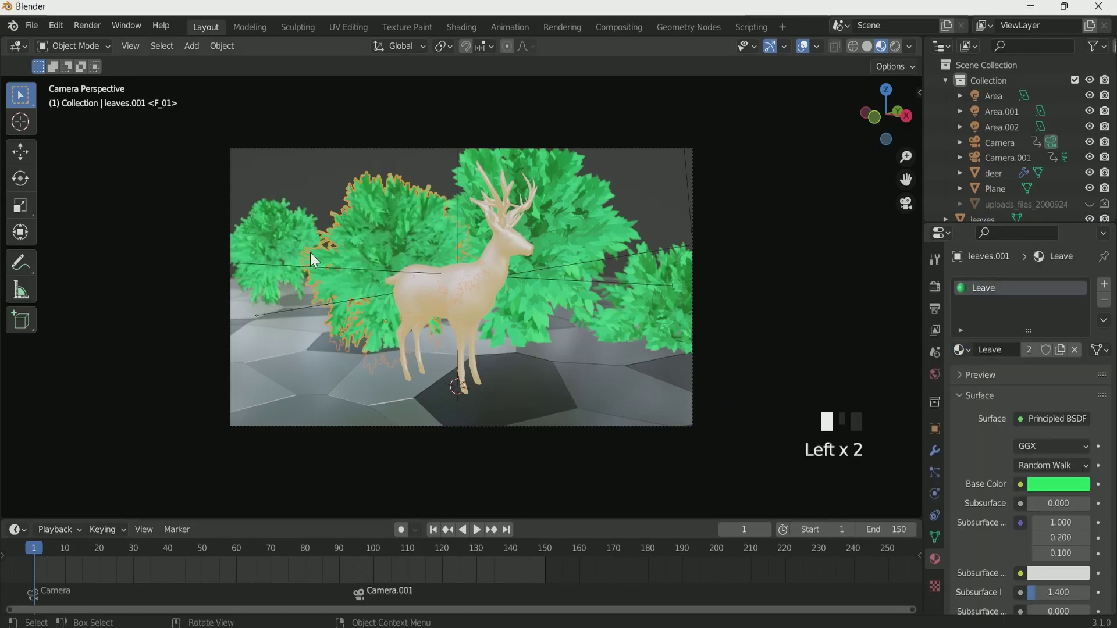
{"action": "left_click", "coordinate": [895, 46]}
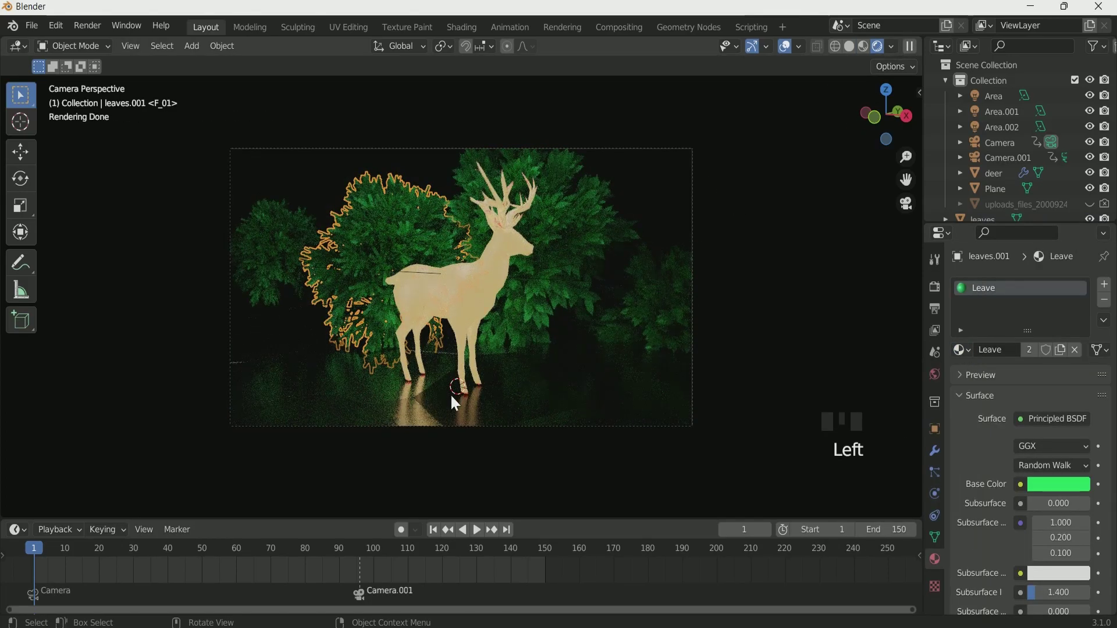
{"action": "left_click", "coordinate": [646, 210]}
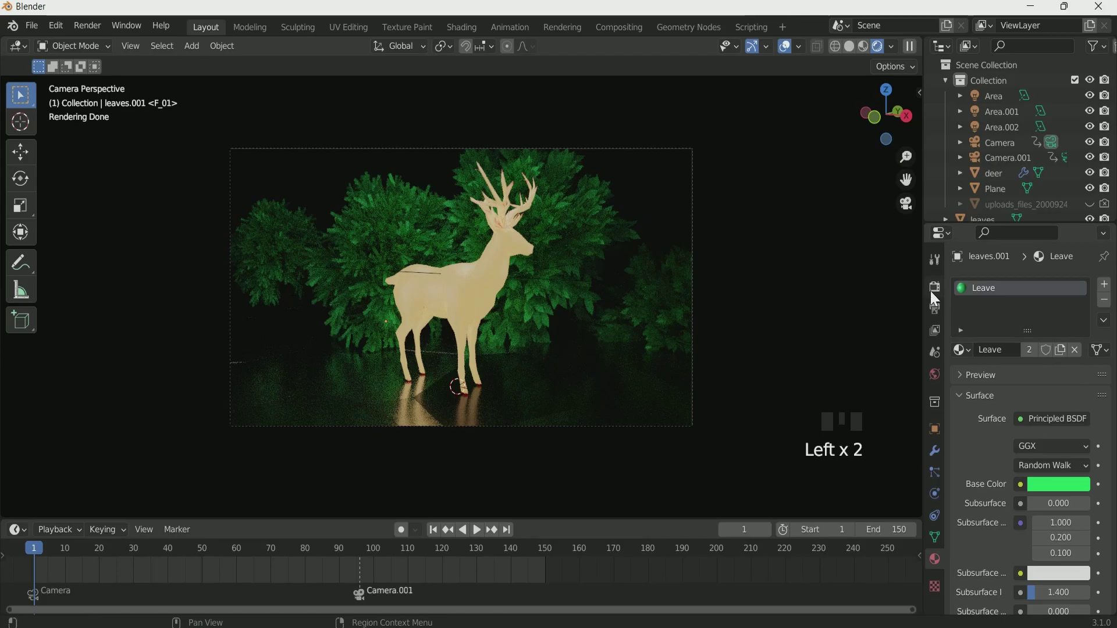